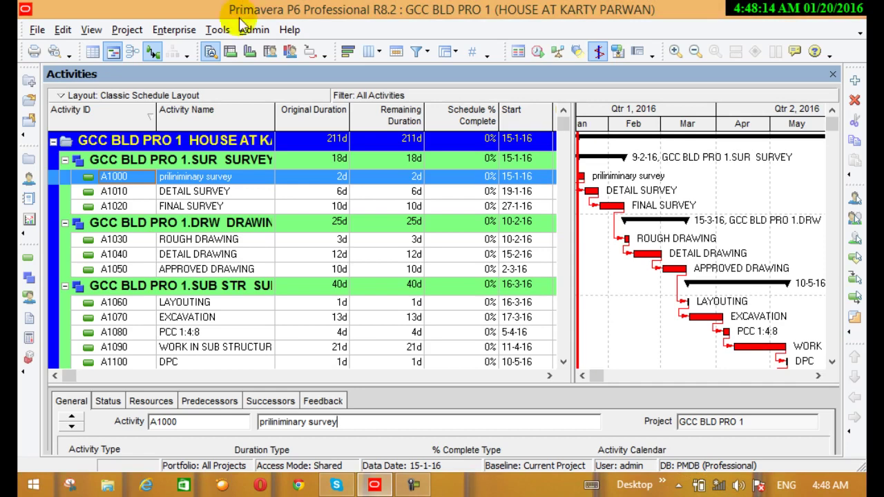
- Open the Enterprise Project Structure and add a new EPS element under the Enterprise node
left_click(172, 34)
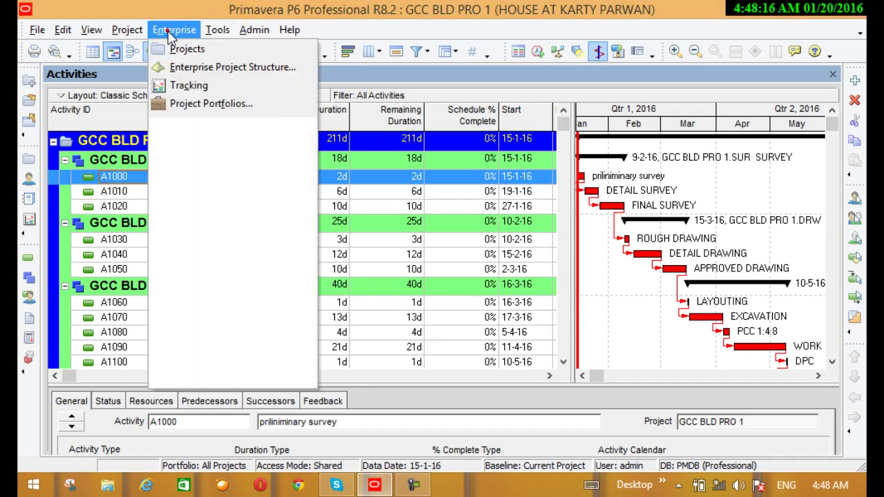
left_click(185, 69)
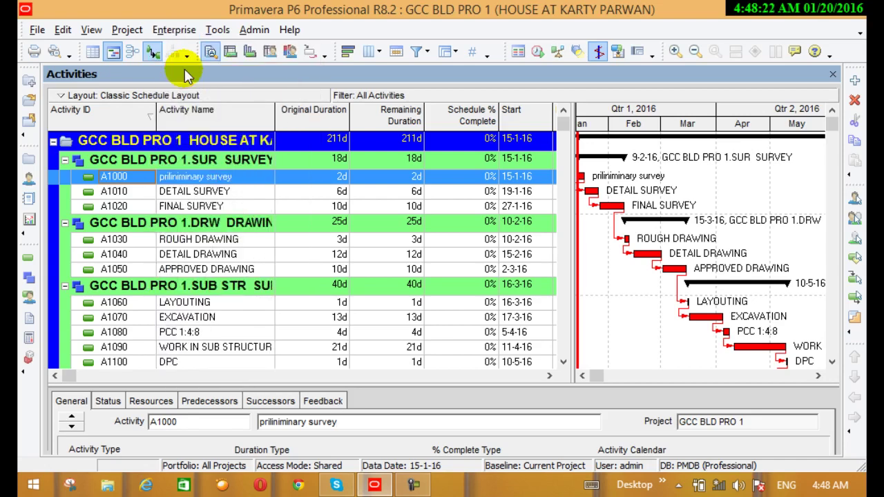
left_click(174, 30)
left_click(185, 44)
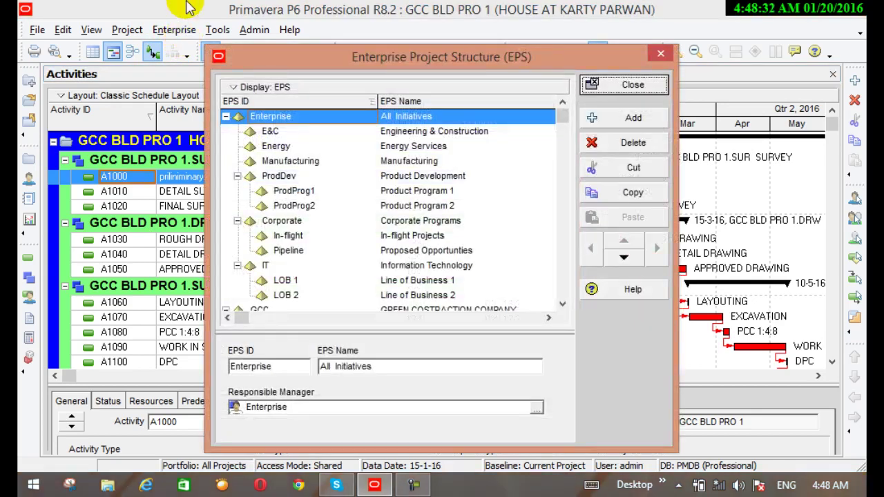
left_click(562, 302)
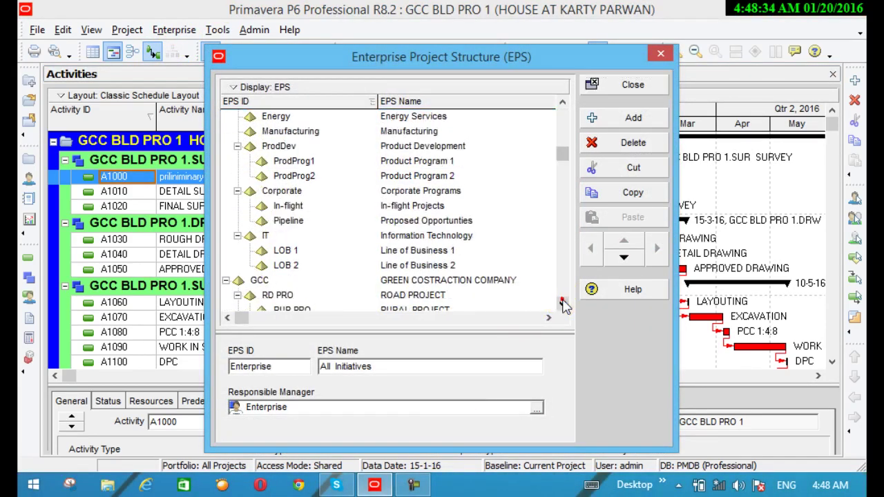
left_click(562, 302)
left_click(563, 302)
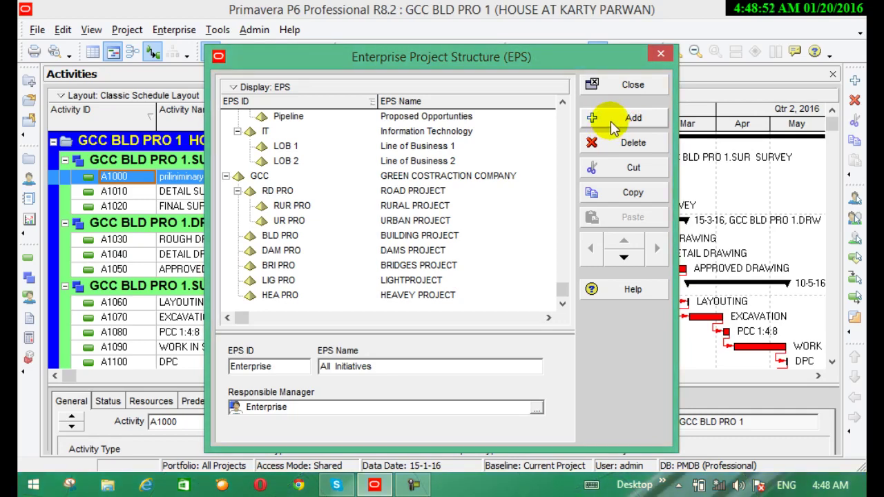
left_click(614, 125)
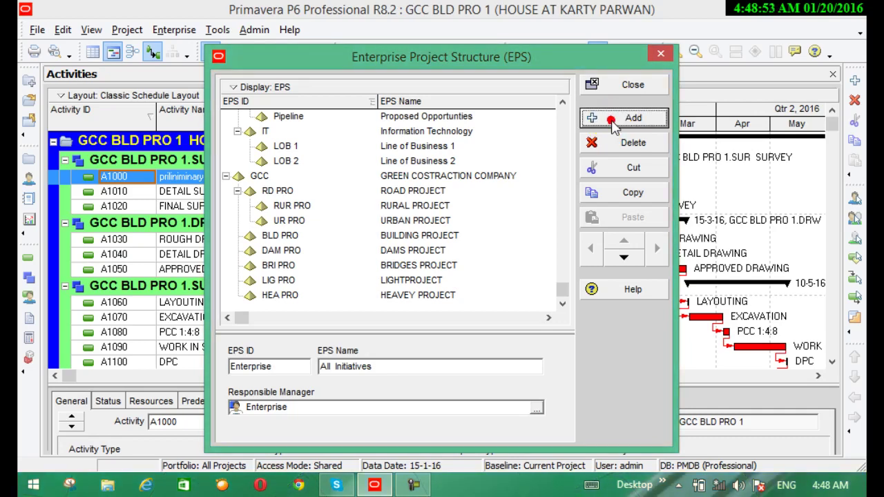
left_click(564, 274)
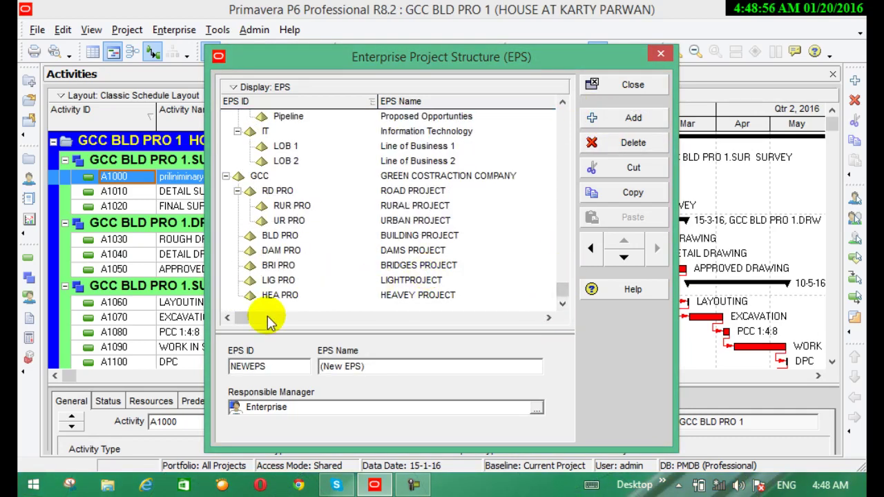
- Add an EPS element after HEA PRO in the GCC branch and set its ID to ACC
left_click(269, 295)
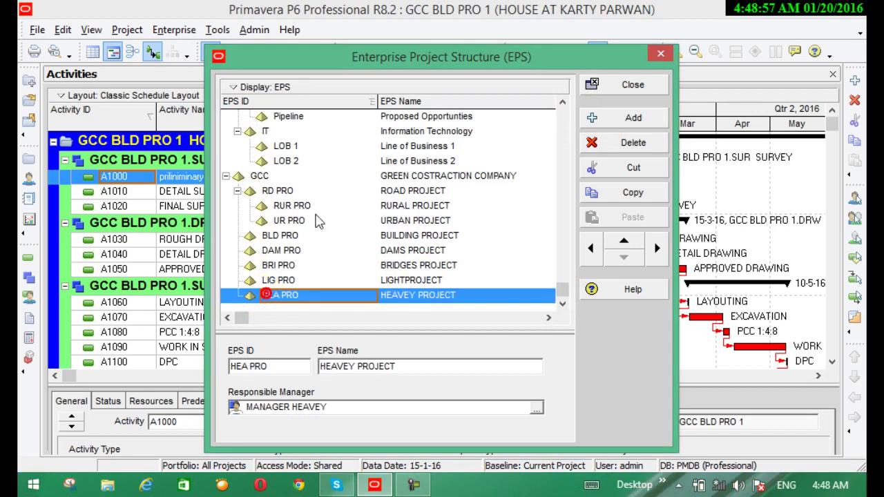
left_click(617, 123)
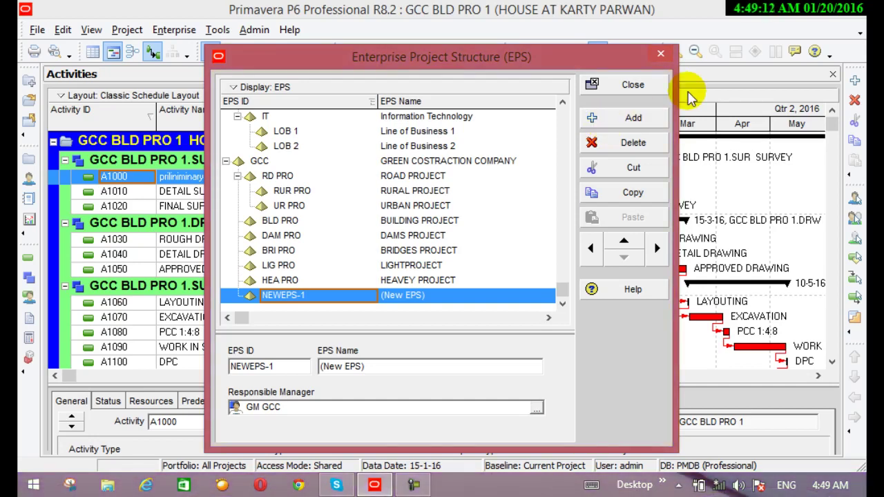
type("ACC")
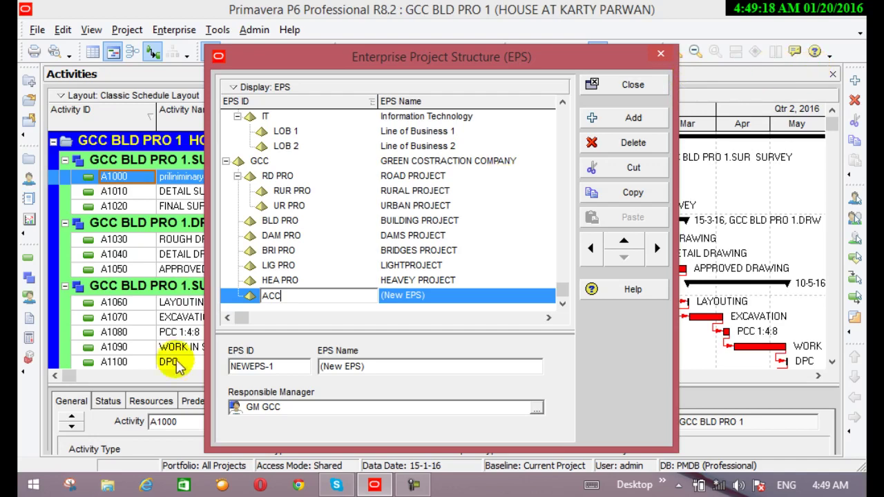
- Name the ACC element AFGHAN CONSTRUCTION COMPANY and outdent it to the same level as GCC
left_click(419, 296)
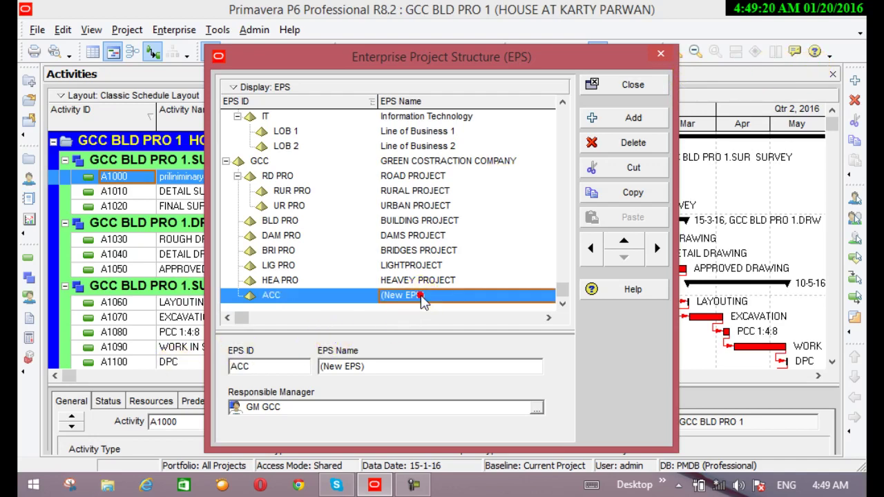
type("AFGNA")
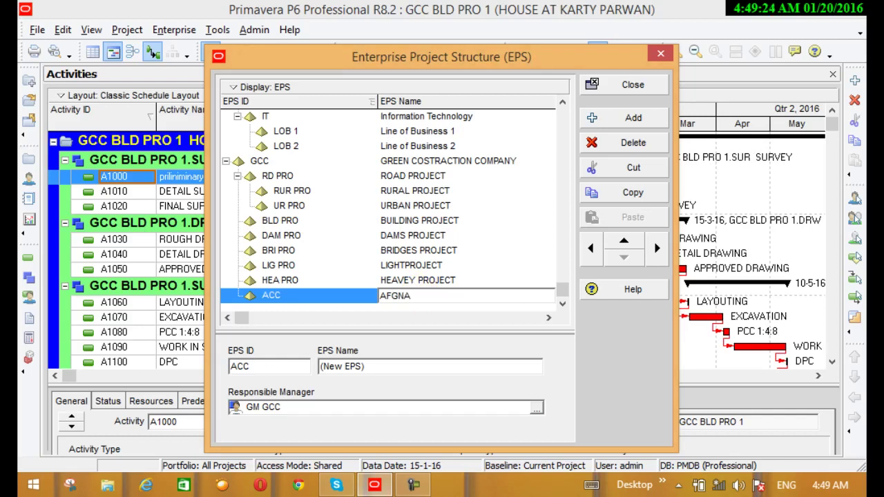
type("N")
key("BackSpace")
key("BackSpace")
key("BackSpace")
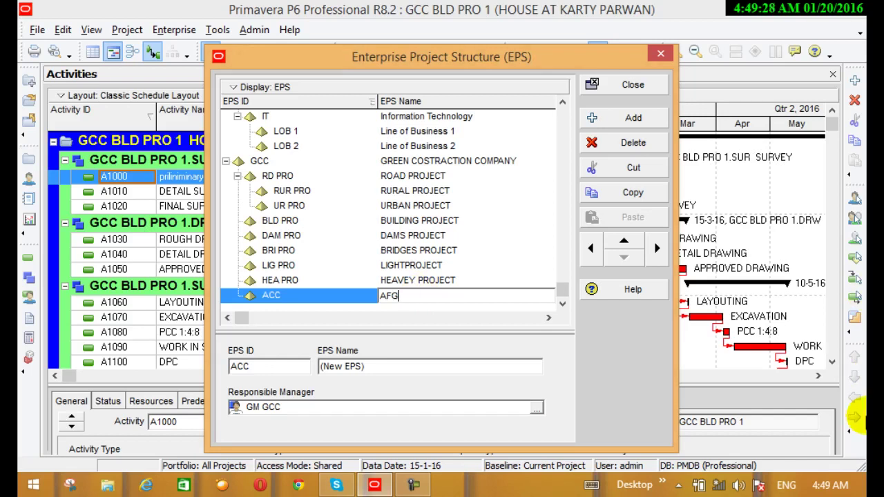
key("BackSpace")
type("GHY")
key("BackSpace")
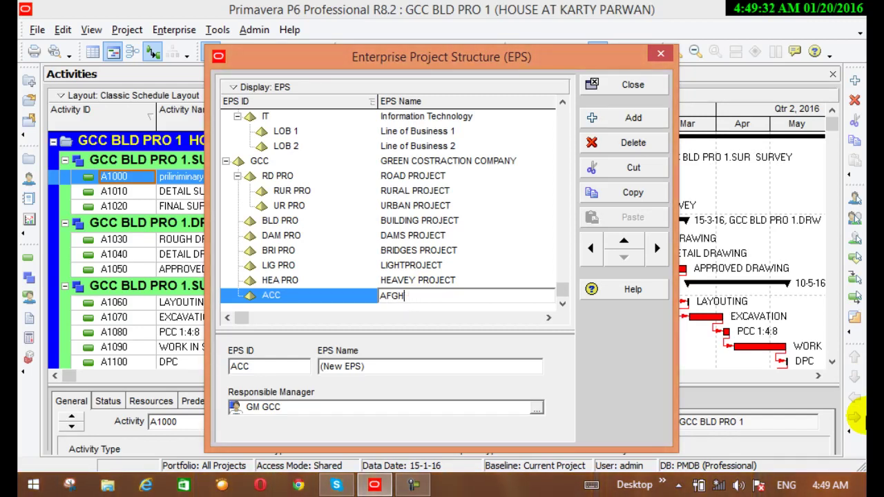
type("AN ")
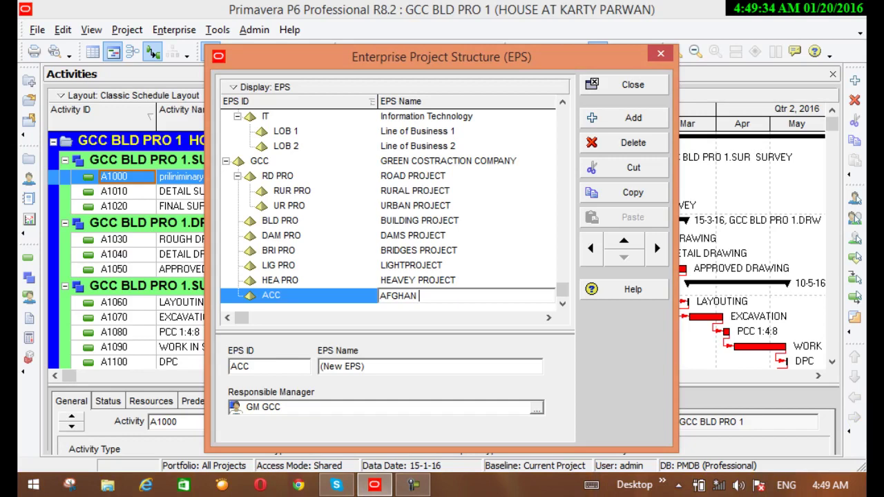
type("CONSTRUCT")
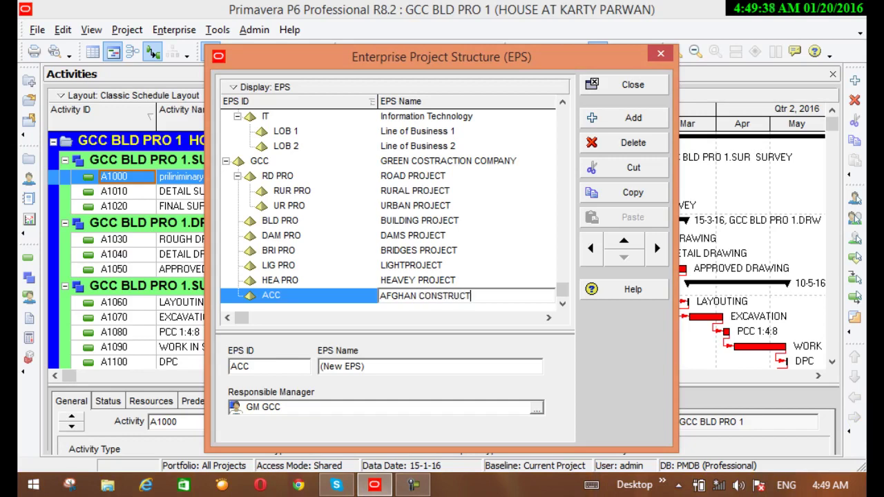
type("ION ")
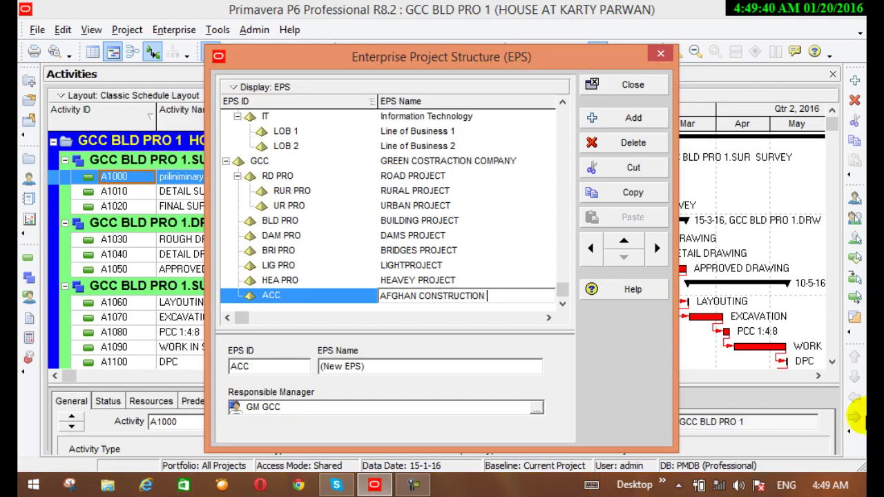
type("COM")
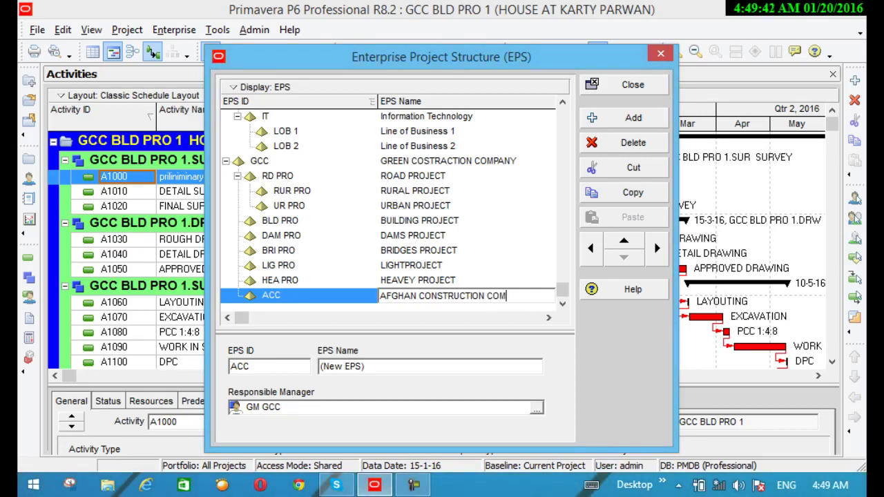
type("PAN")
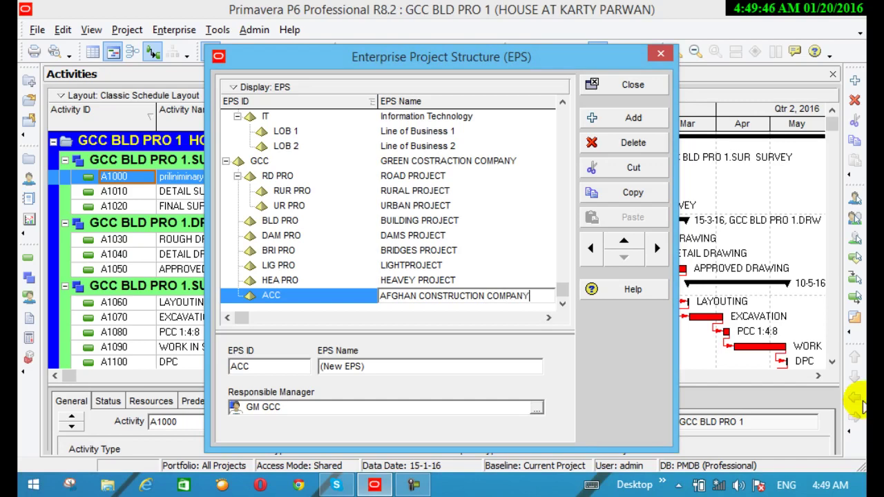
type("Y")
key("Return")
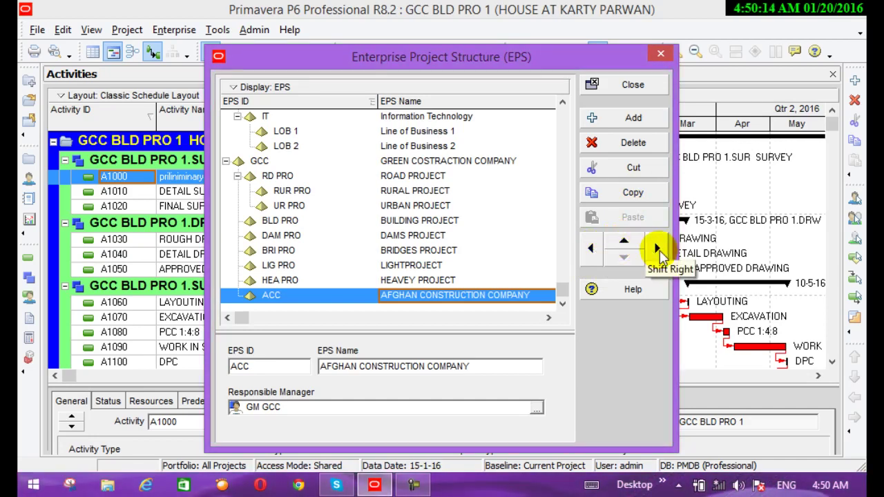
left_click(599, 257)
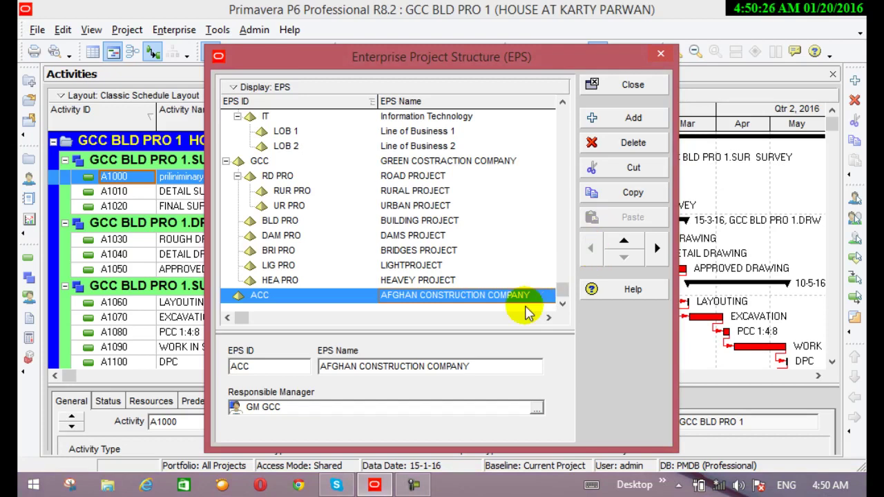
left_click(625, 118)
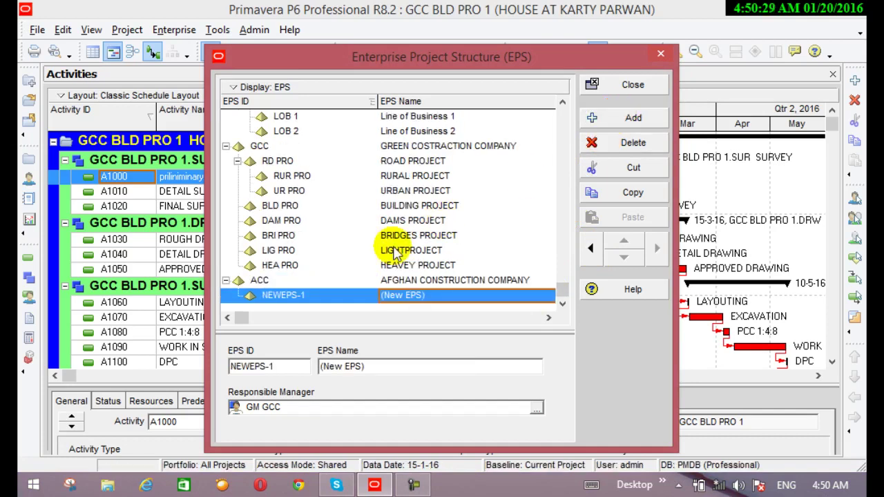
left_click(330, 296)
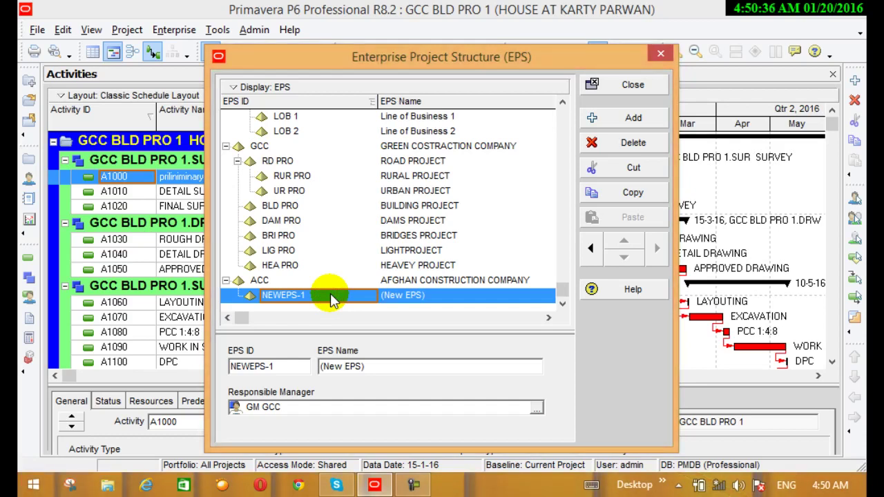
left_click(646, 143)
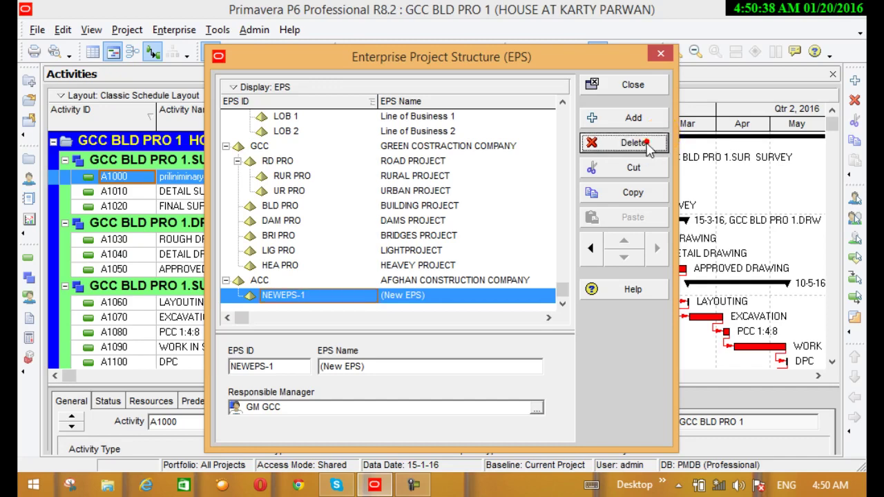
left_click(403, 291)
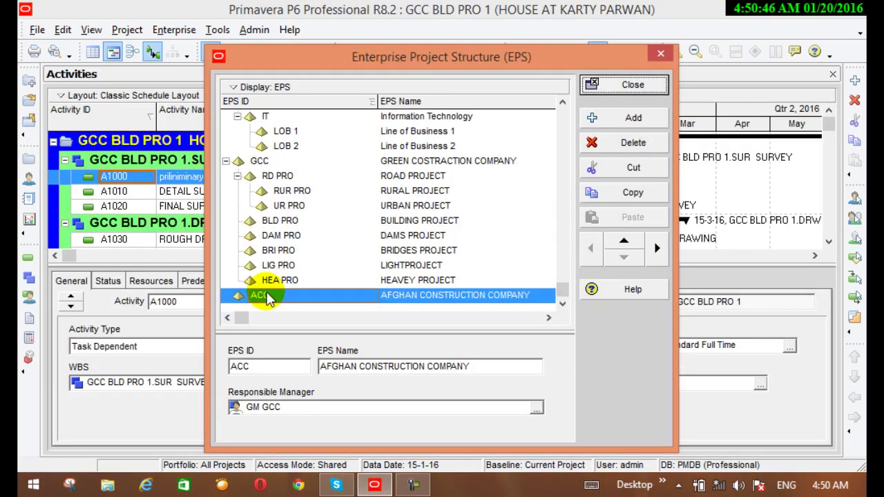
- Add an EPS element under ACC with the ID RDS PRO and the name ROADS PROJECTS
left_click(634, 120)
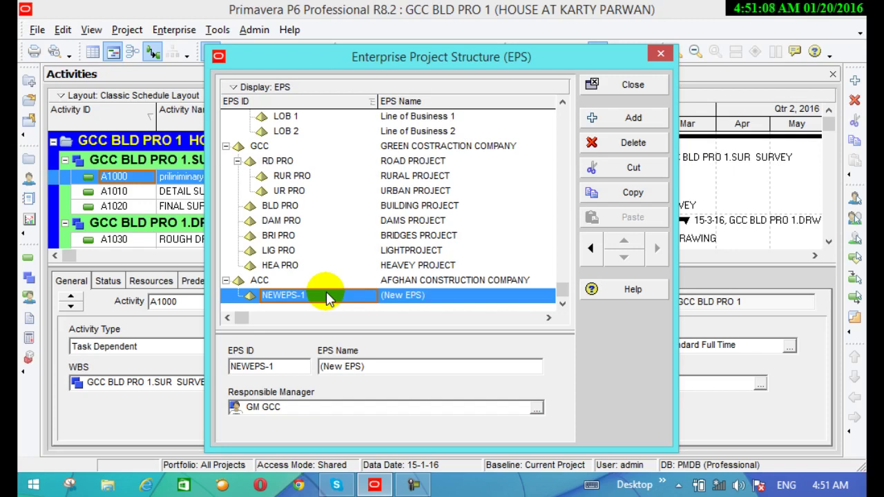
type("RDS")
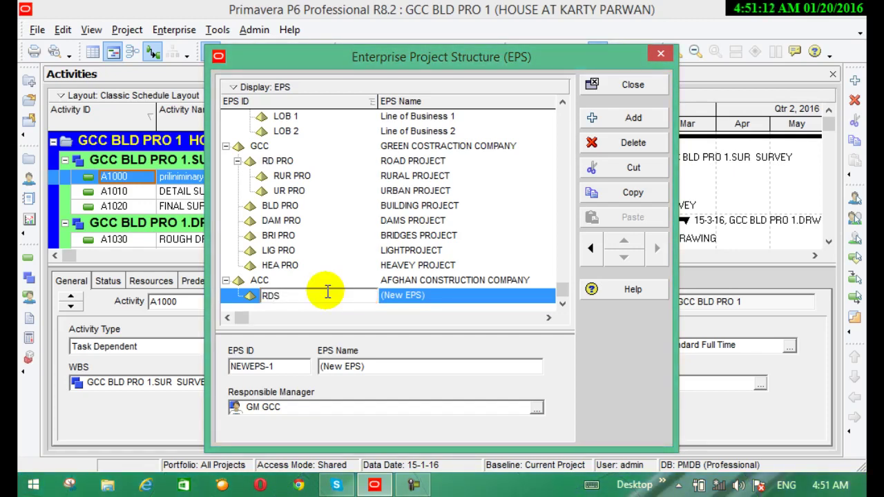
type(" PRO")
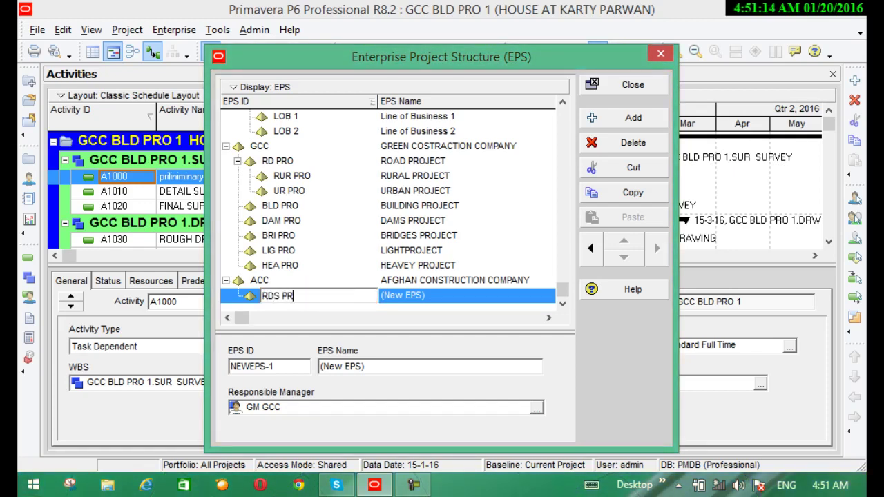
left_click(392, 297)
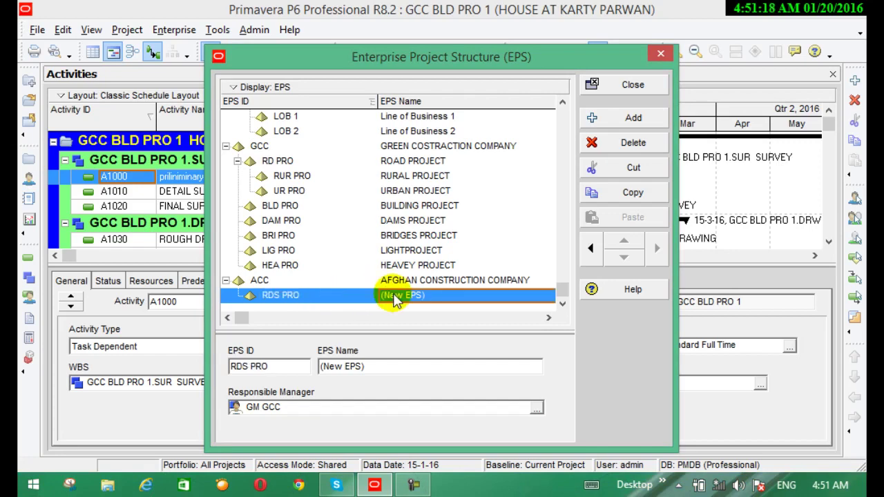
type("RO")
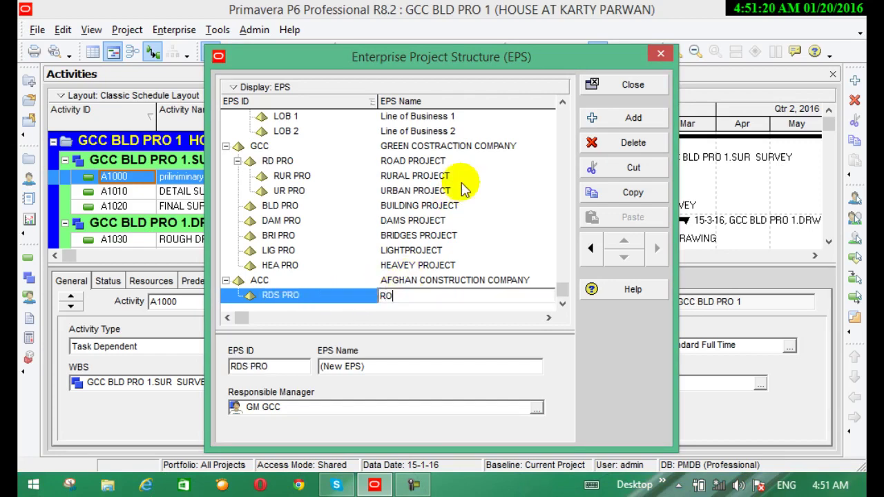
type("ADS ")
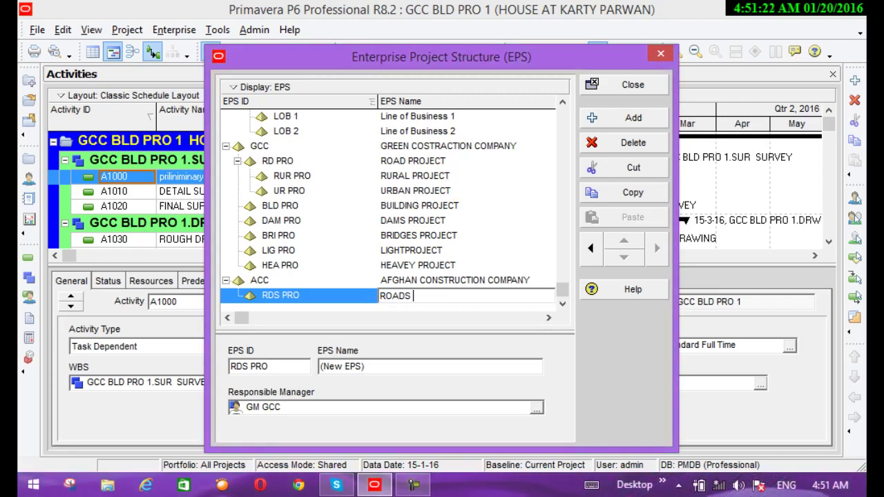
type("PROJECTS")
key("Return")
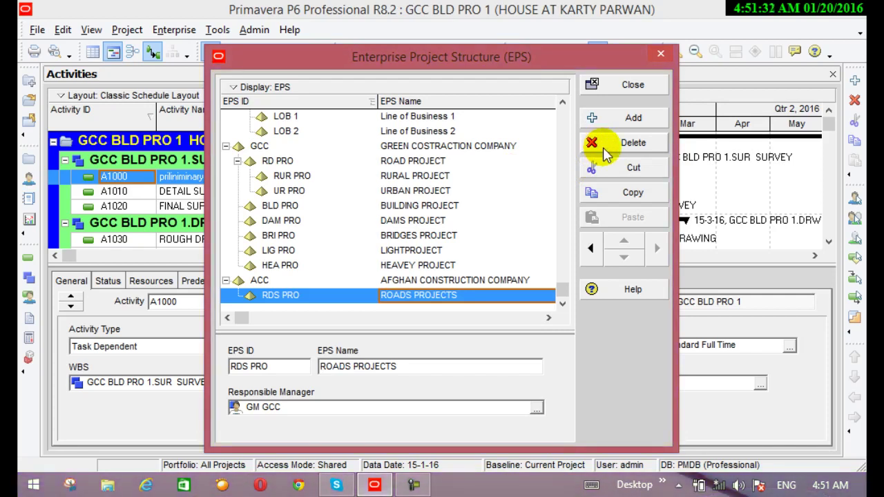
- Add an EPS element after RDS PRO in the ACC branch and set its ID to BDS PRO
left_click(632, 121)
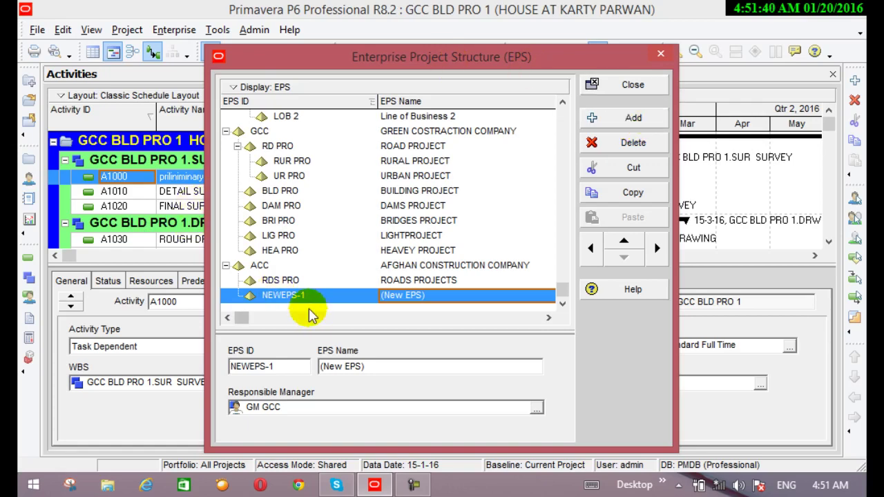
left_click(291, 295)
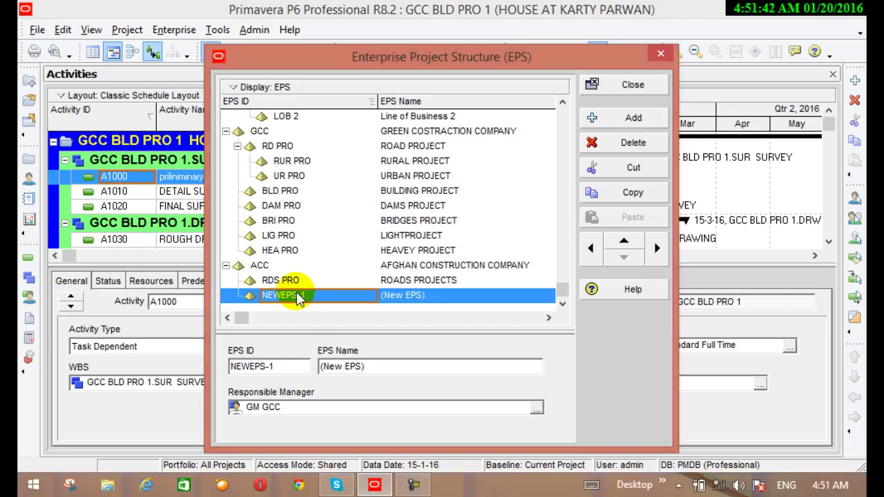
type("BDS")
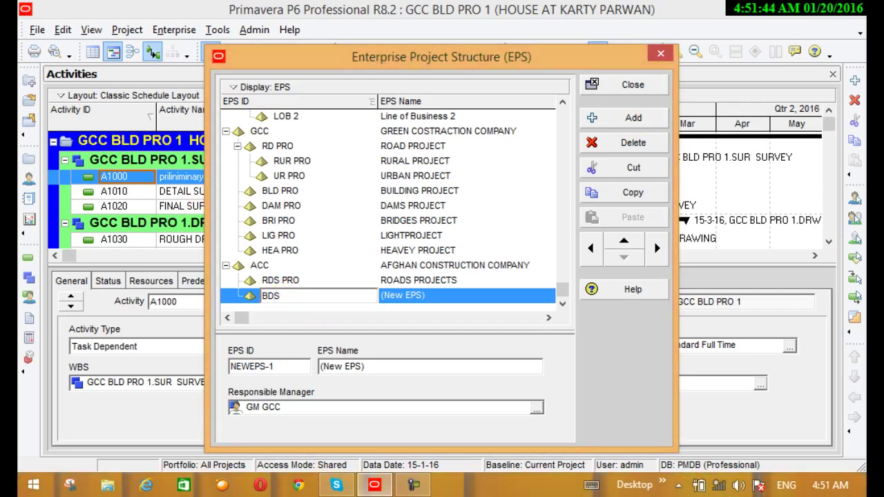
type(" PRO")
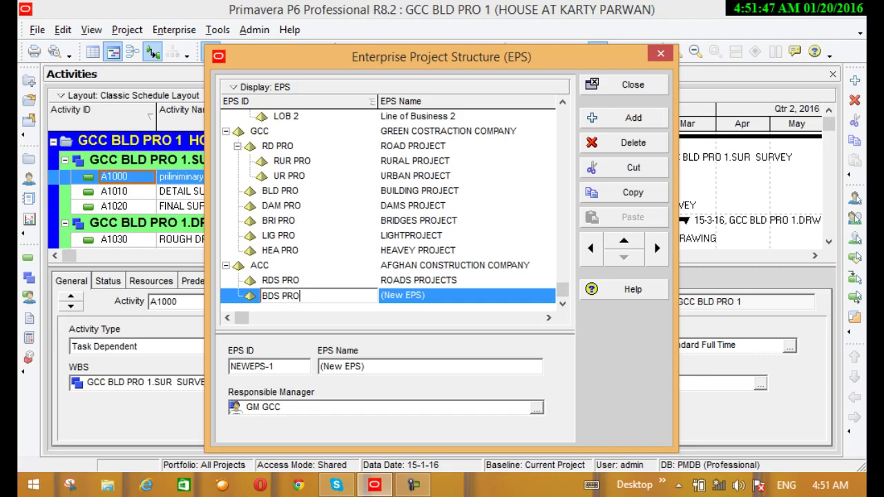
- Name the BDS PRO element BUILDING PROJECTS
left_click(401, 296)
left_click(401, 297)
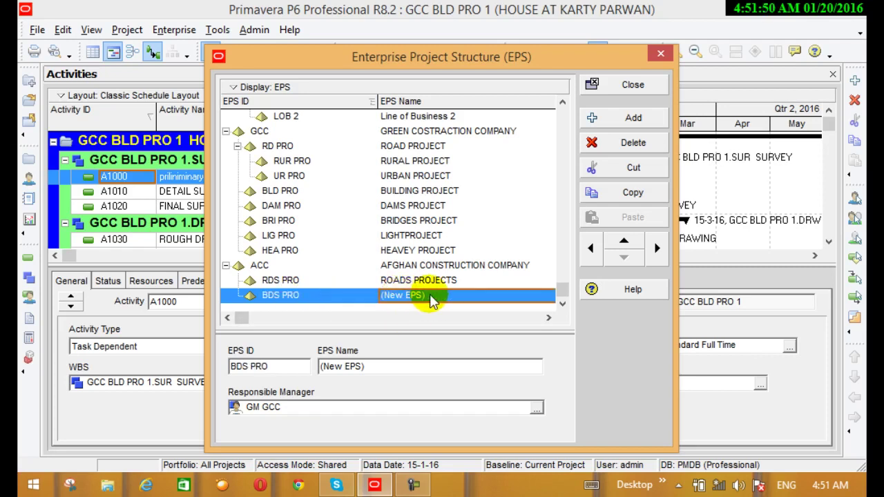
type("BU")
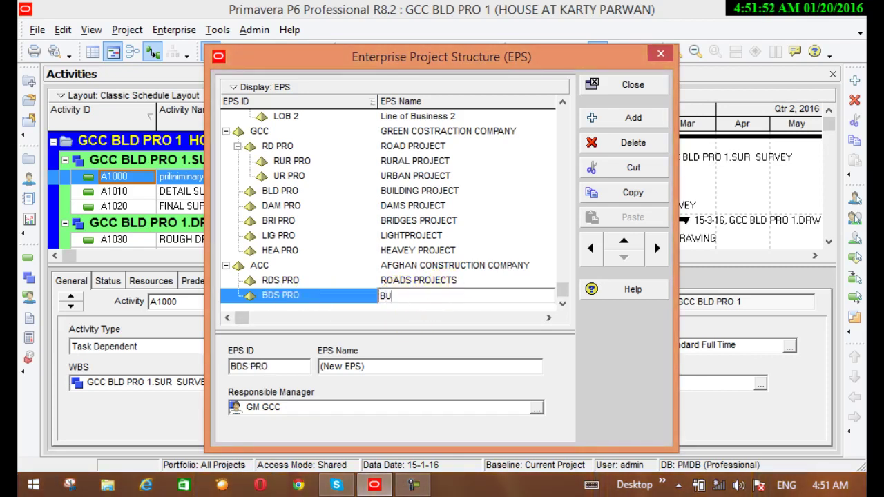
type("ILDI")
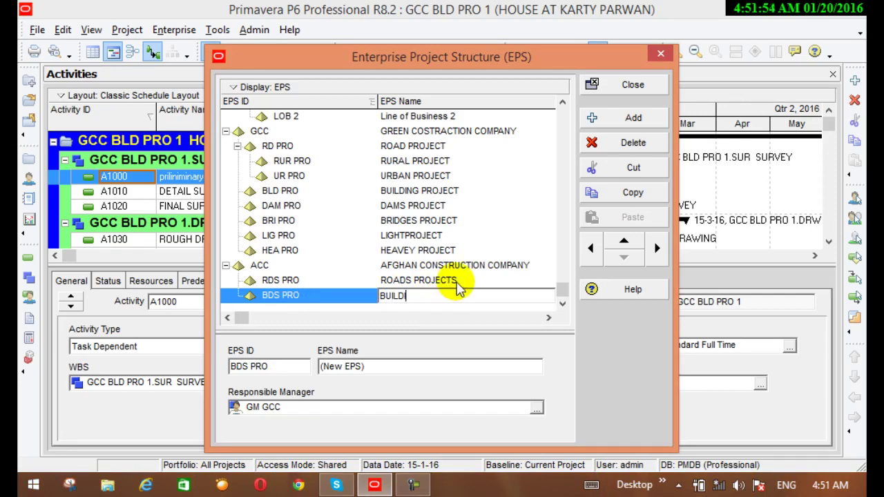
type("NG PRO")
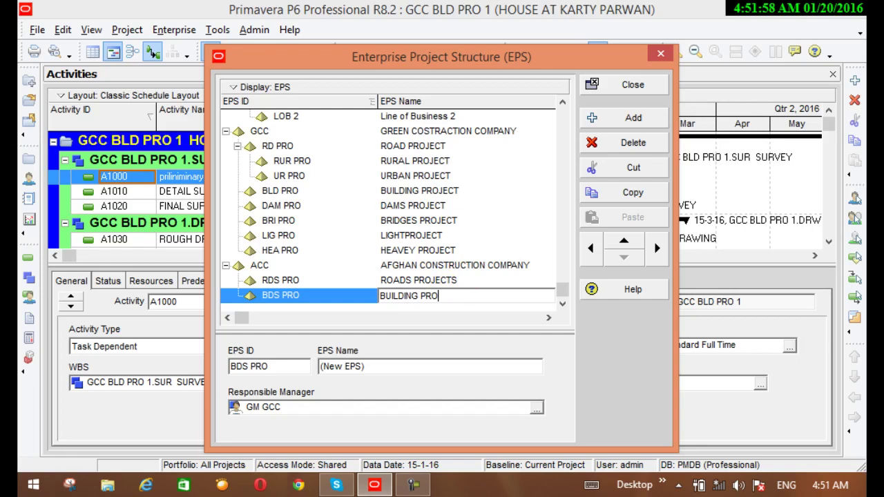
type("JECTS")
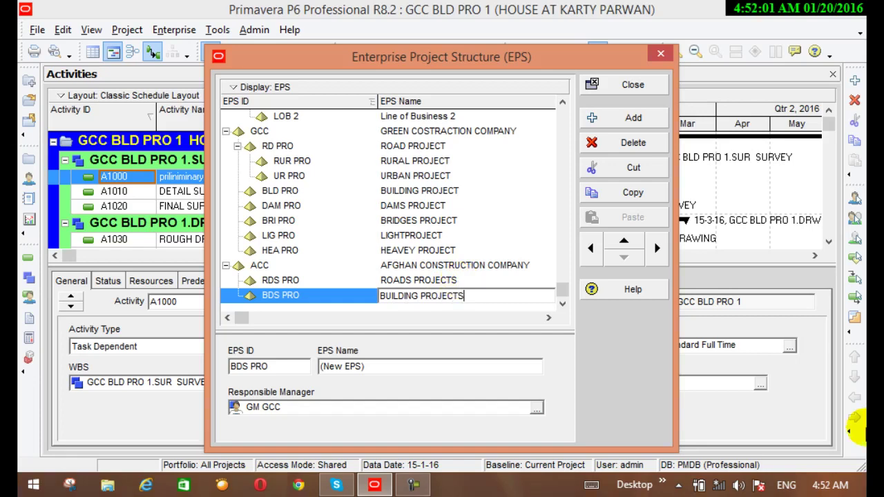
key("Return")
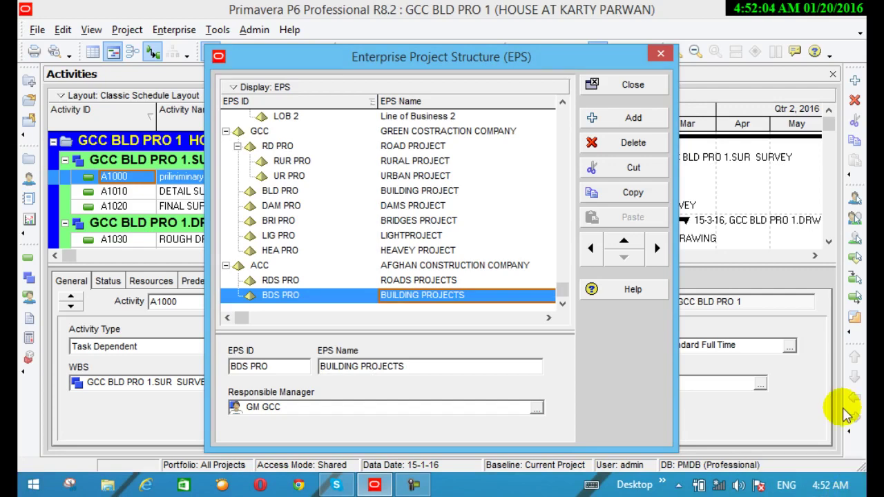
- Add an EPS element after BDS PRO in the ACC branch and set its ID to DAMS PRO
left_click(634, 119)
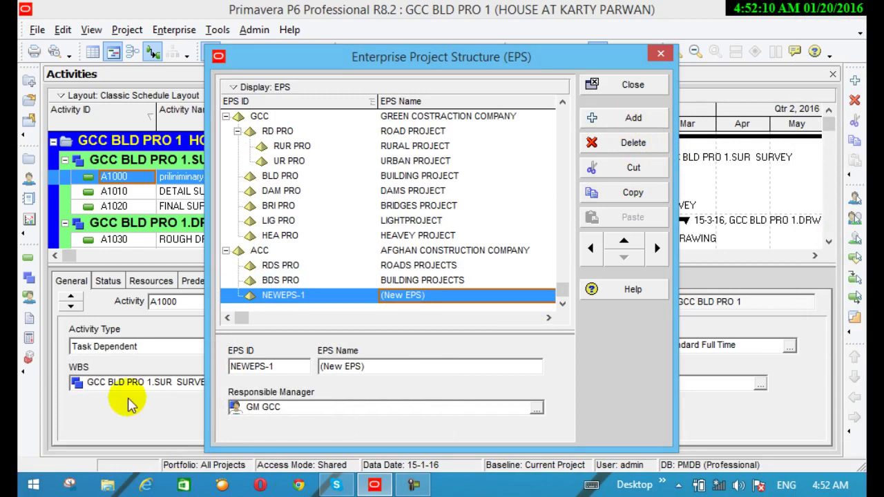
left_click(287, 303)
type("DA")
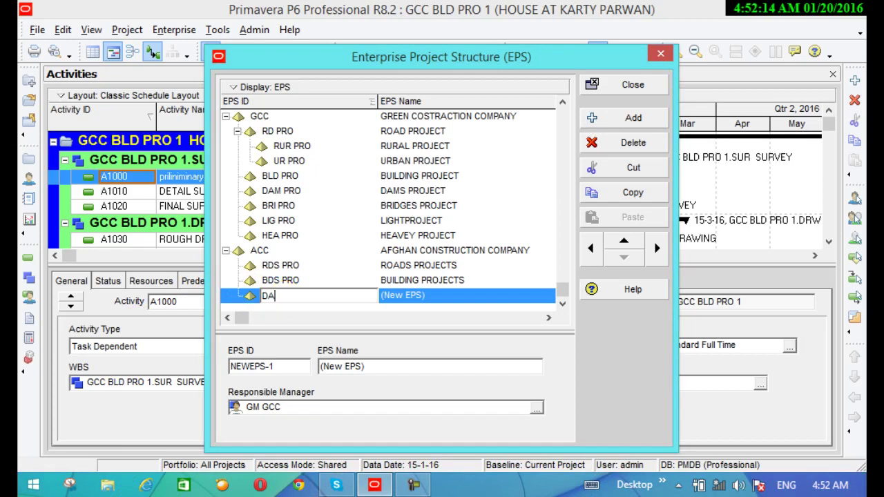
type("MS PRO")
- Name the DAMS PRO element "DAMS PROJECTSS)"
left_click(417, 304)
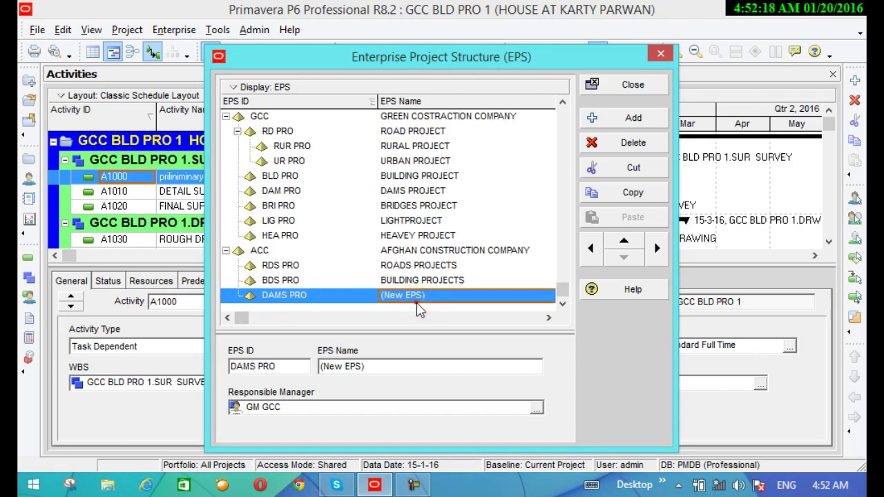
left_click(417, 305)
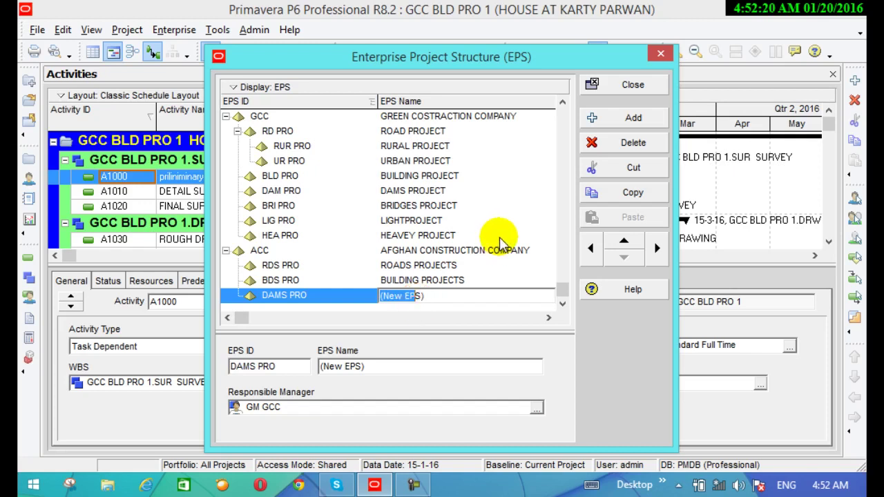
type("DAMS ")
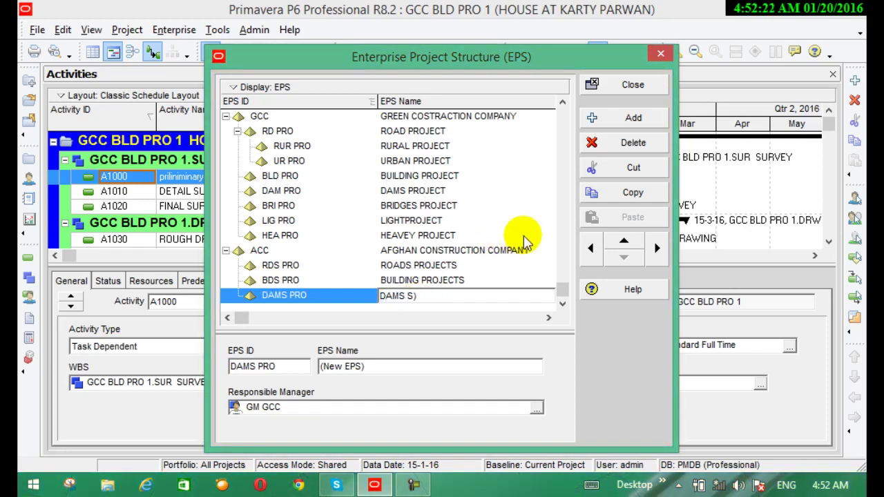
type("PRO")
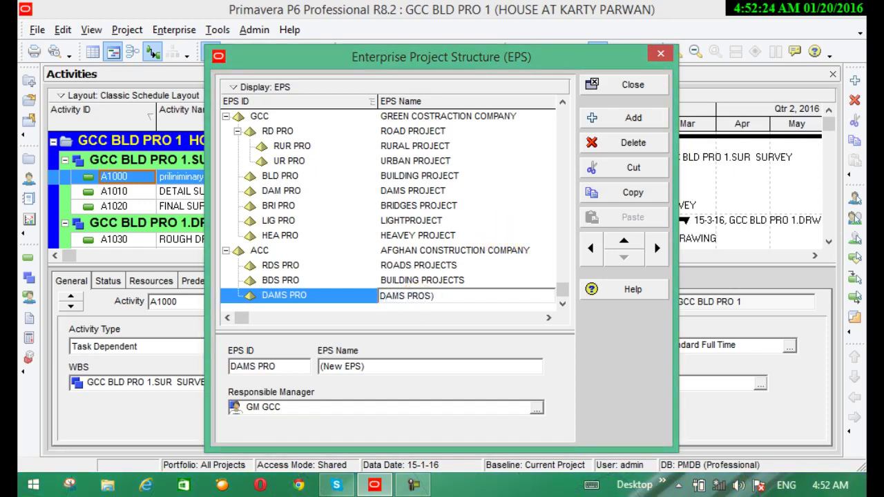
type("JECT")
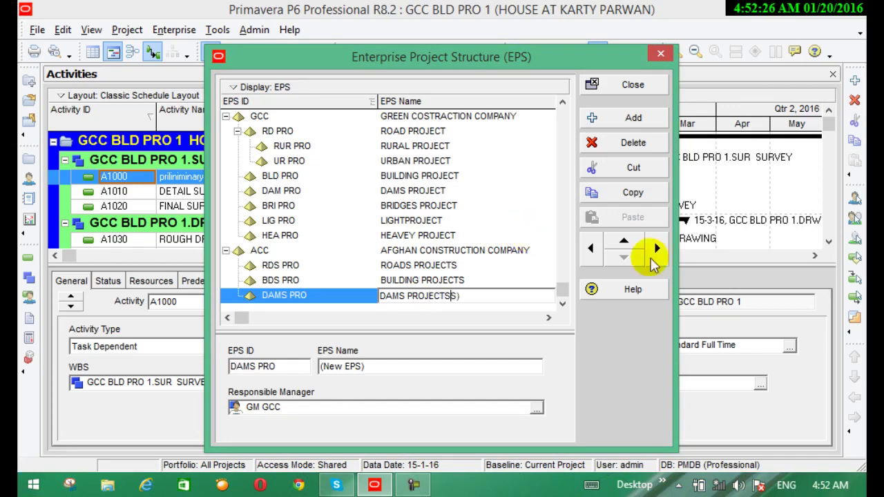
type("S")
key("Return")
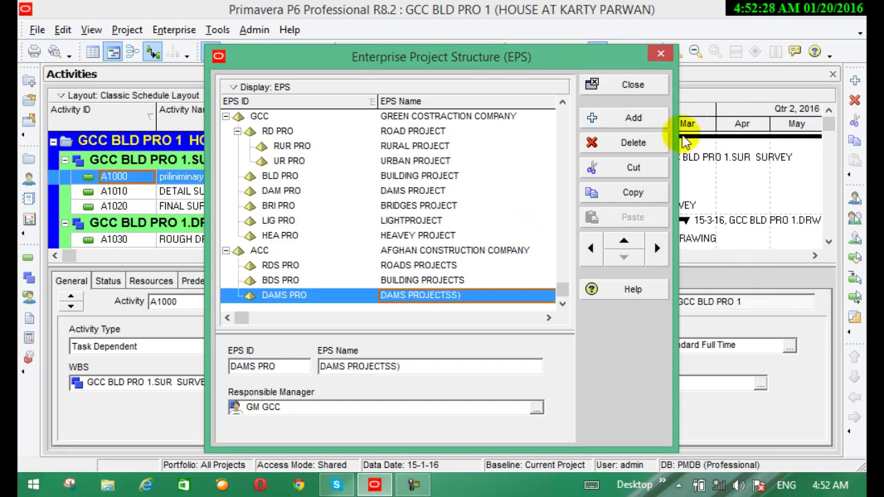
- Add an EPS element after DAMS PRO in the ACC branch and set its ID to DRIG PRO
left_click(612, 122)
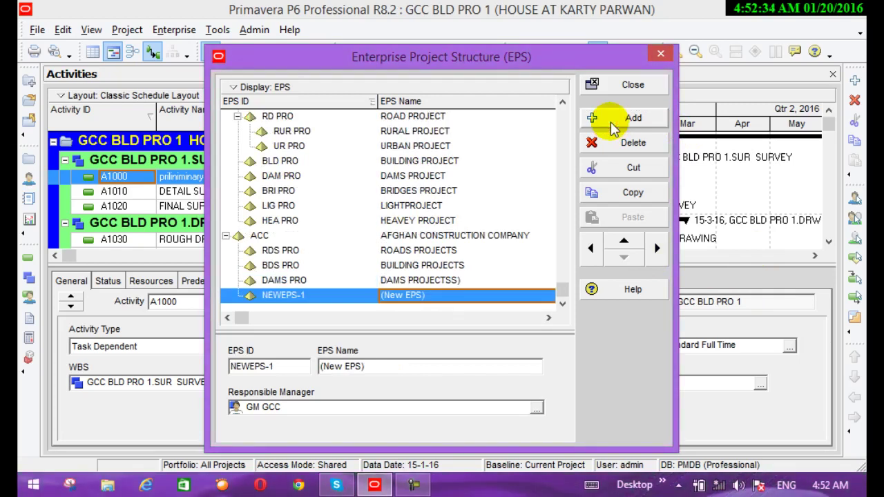
left_click(291, 297)
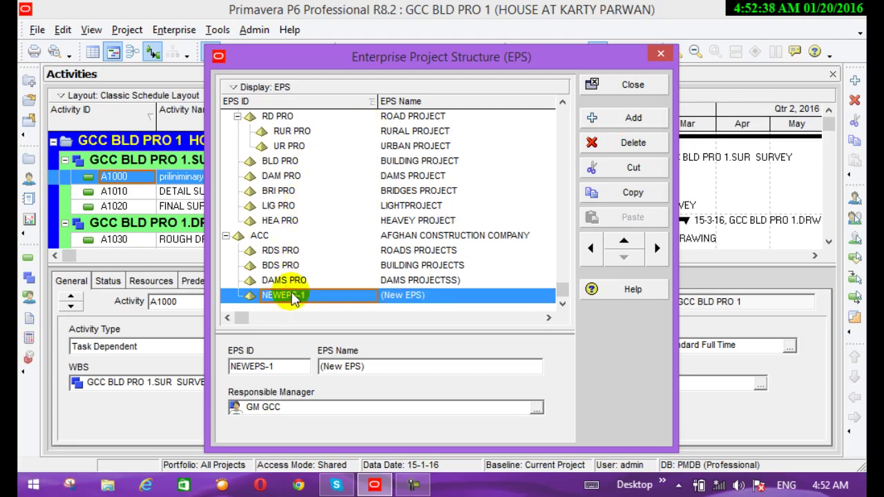
type("DRI")
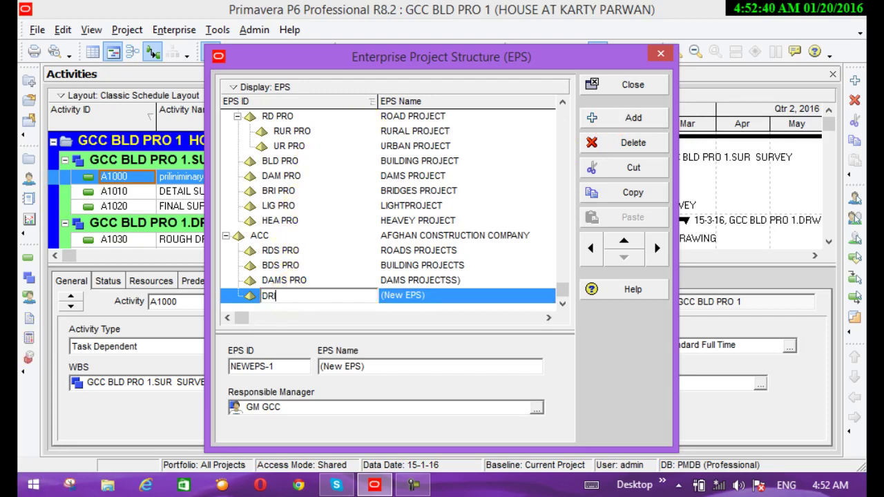
type("G P")
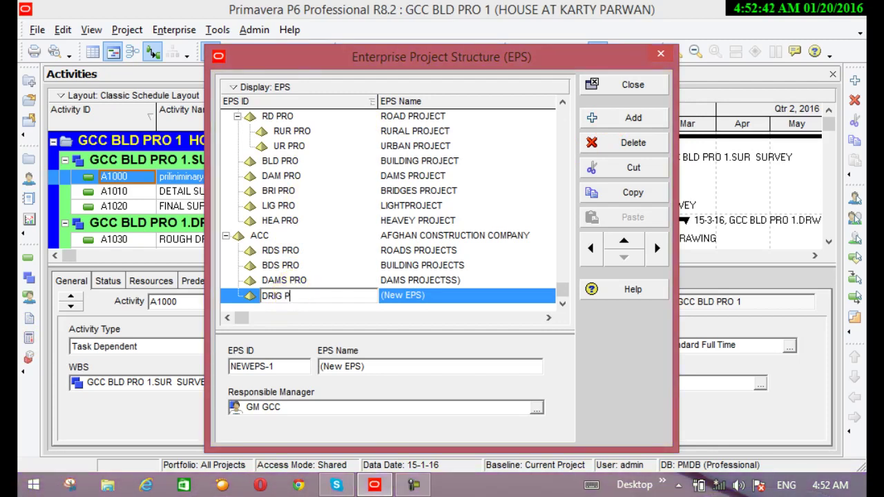
type("R")
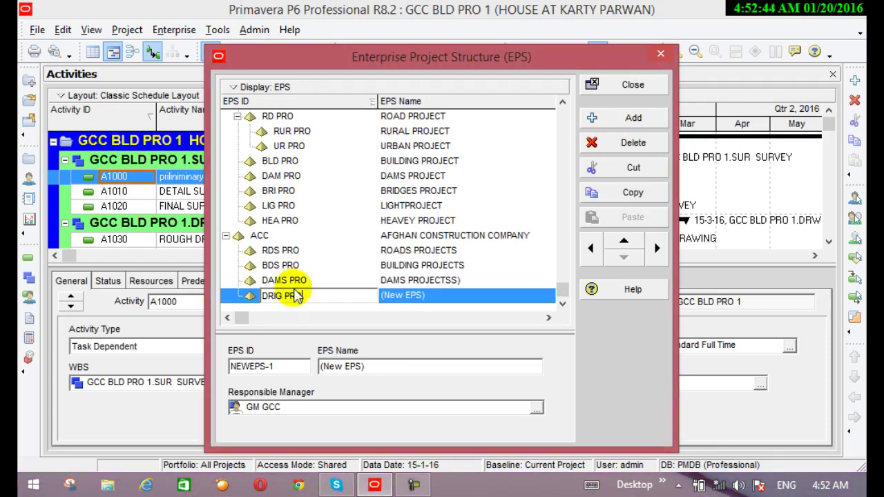
type("O")
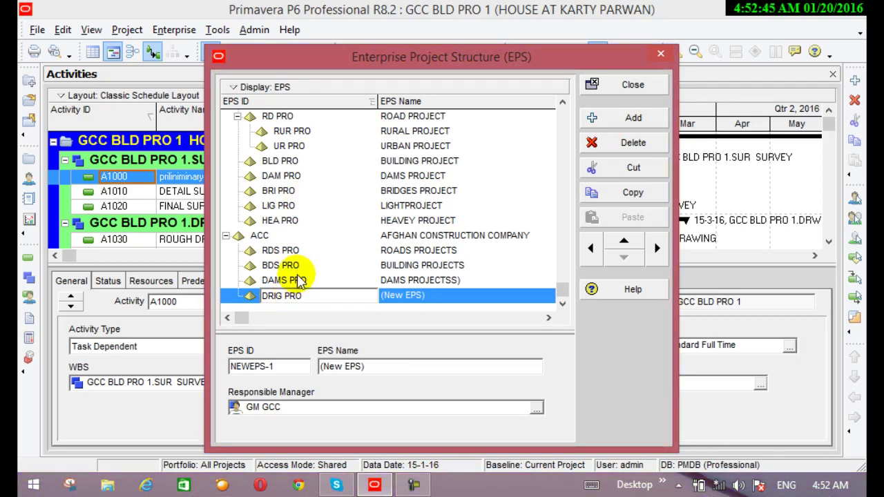
- Name the DRIG PRO element BRIDHES PROJECTS
left_click(446, 294)
type("B")
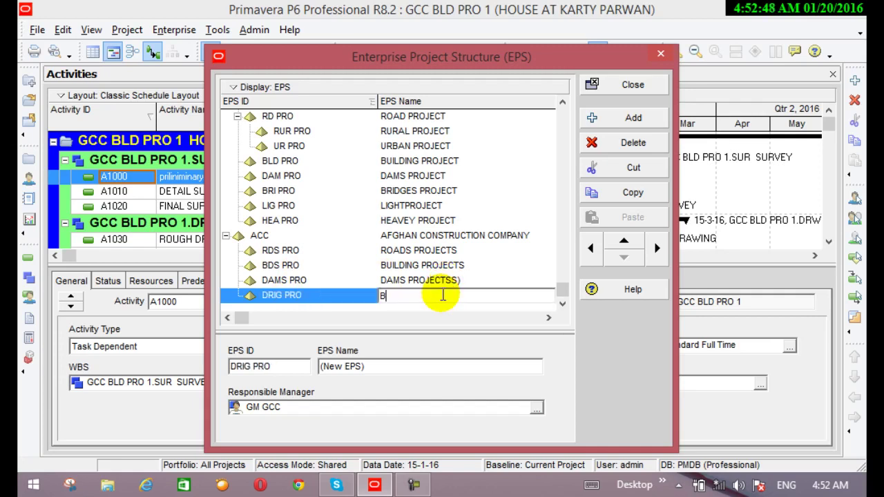
type("RI")
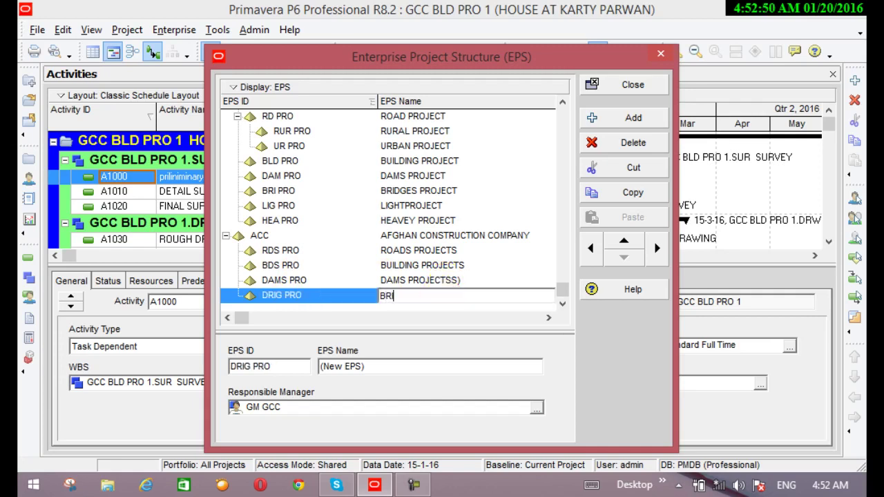
type("DHES")
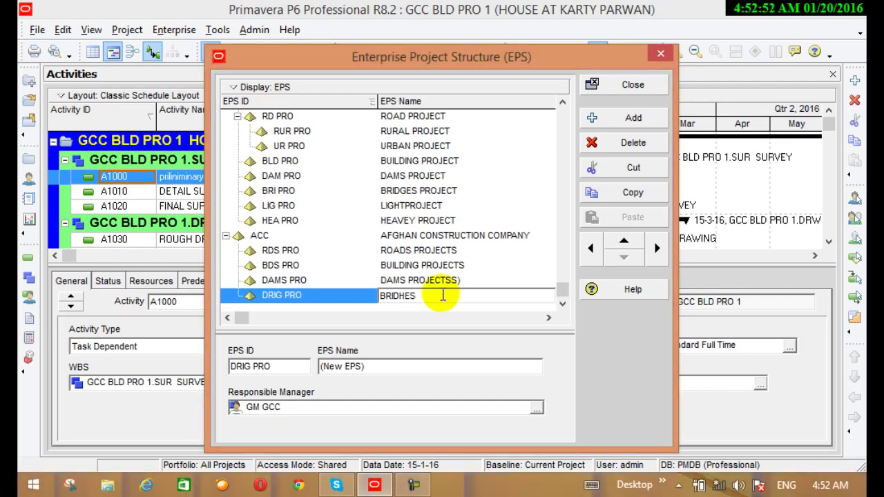
type(" PRO")
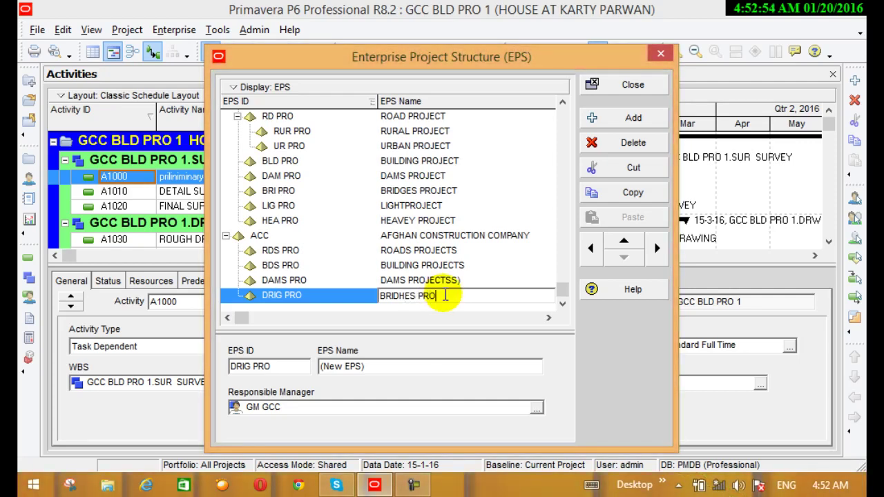
type("JEC")
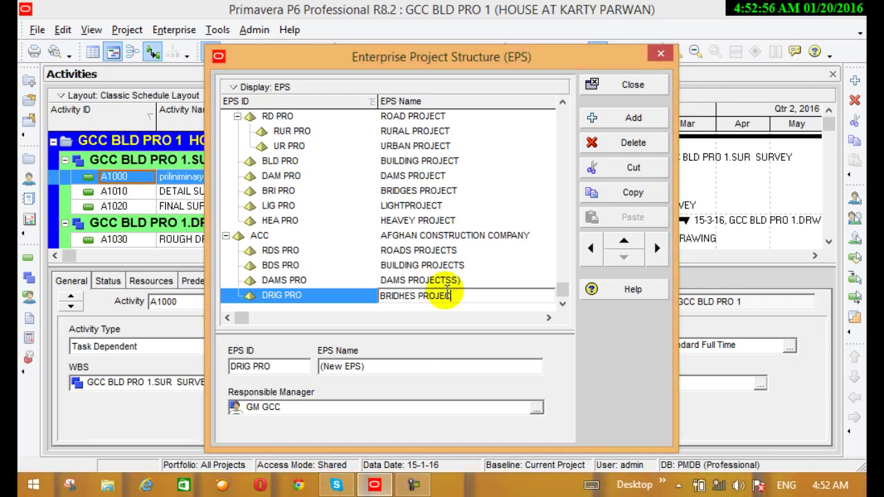
type("TS")
key("Return")
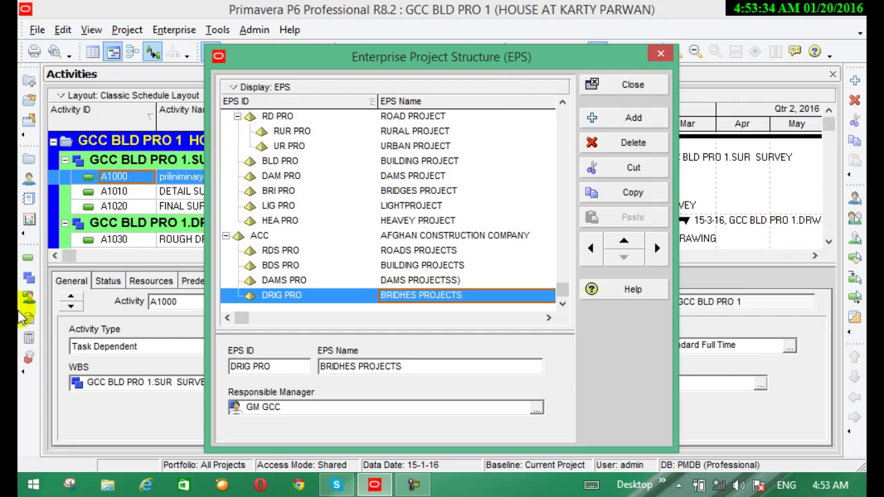
- Add an EPS element after RDS PRO in the ACC branch and try to set its ID to RUR PRO
left_click(310, 252)
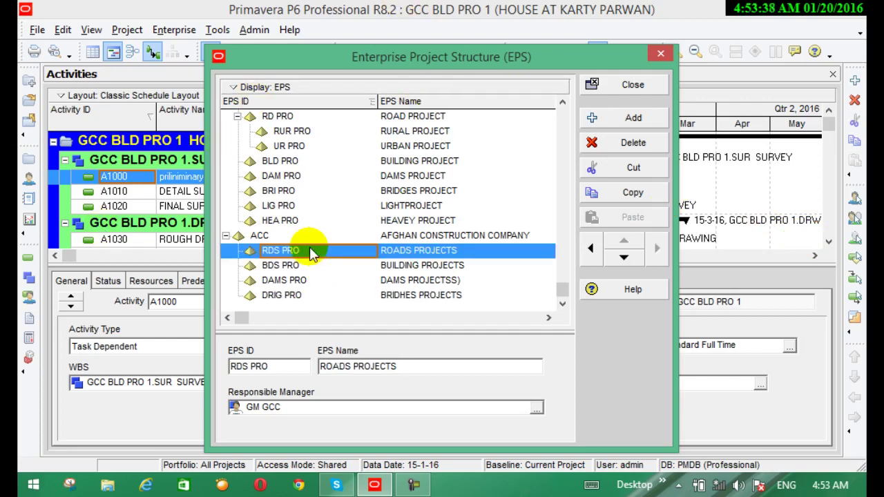
left_click(630, 119)
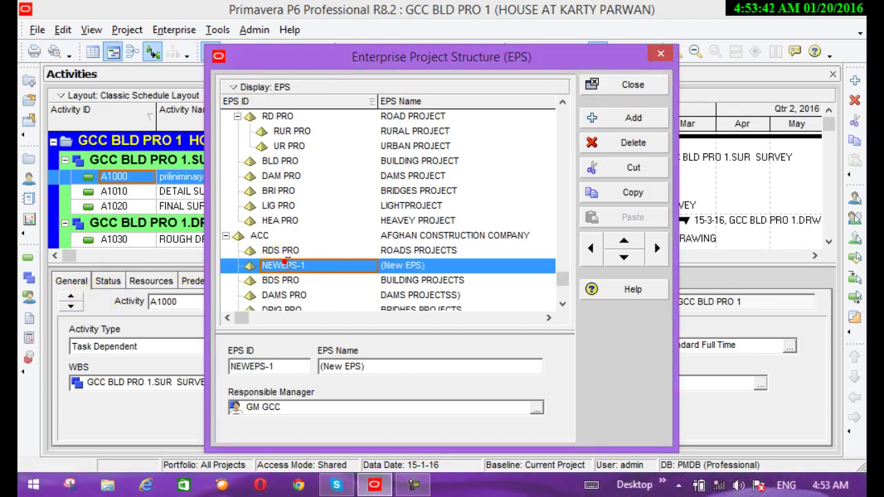
left_click(286, 262)
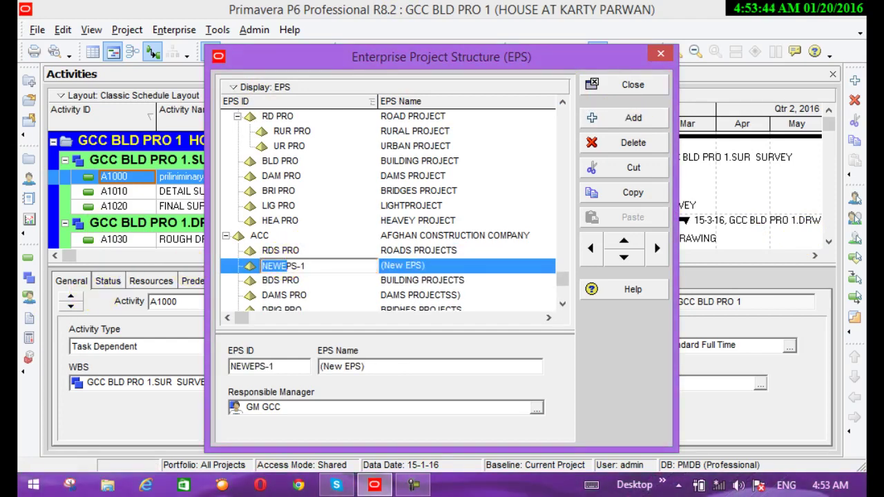
type("RUR")
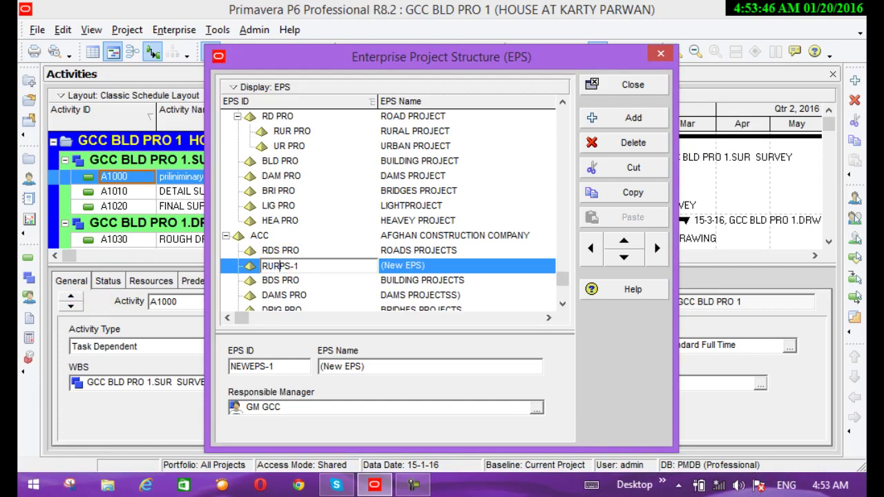
left_click(321, 271)
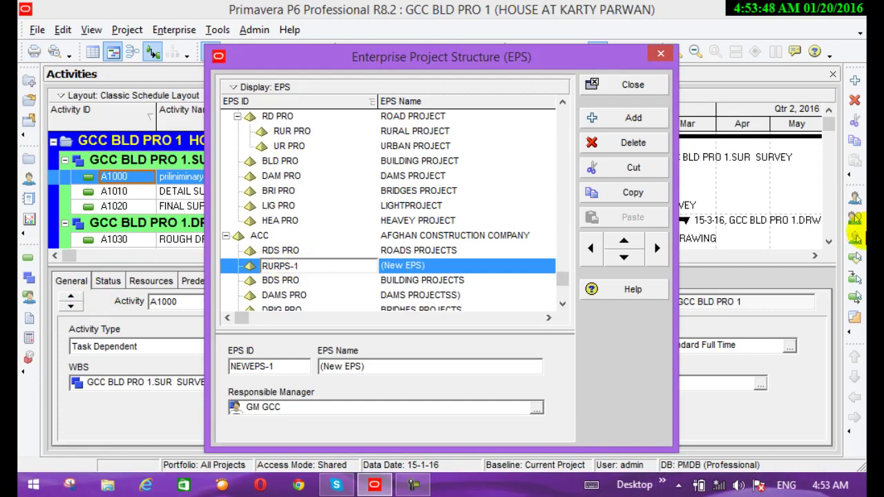
key("BackSpace")
key("BackSpace")
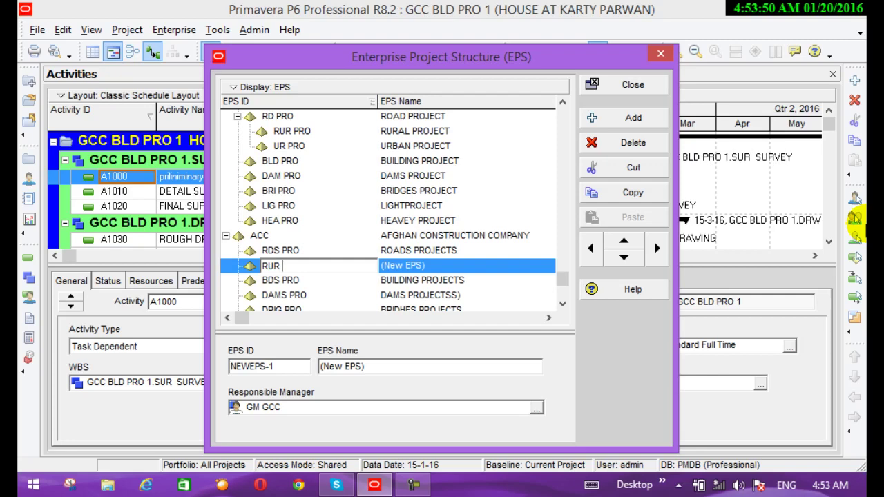
type("PRO")
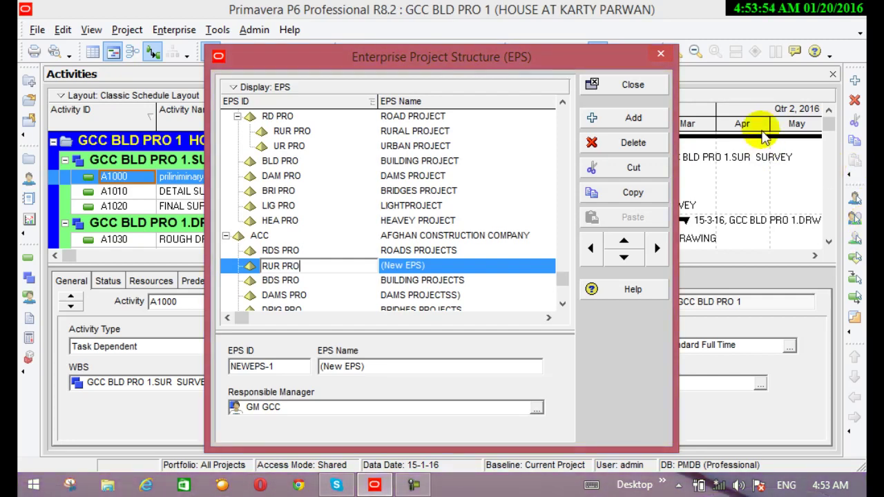
left_click(423, 268)
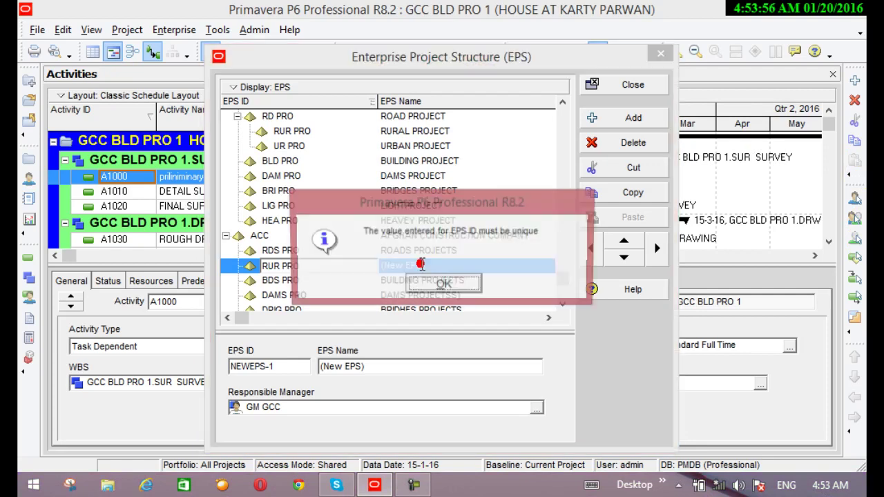
left_click(444, 286)
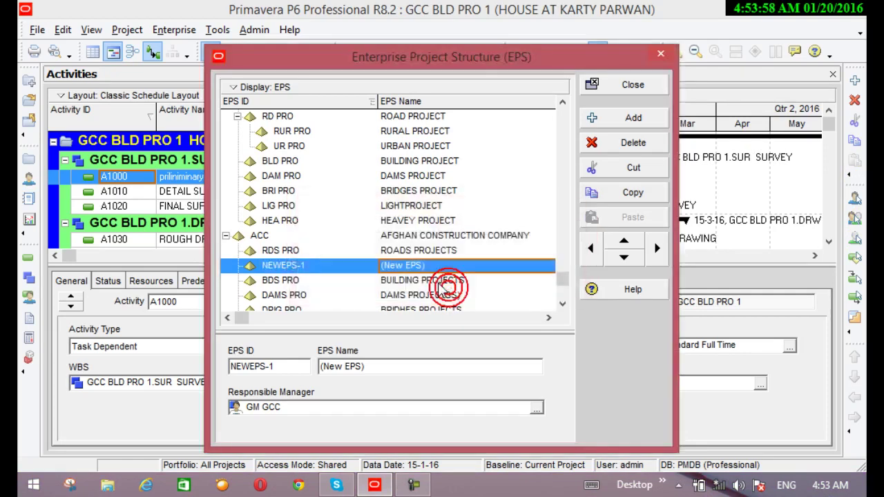
- Set the ID of the new element after RDS PRO to RUR POR
left_click(350, 270)
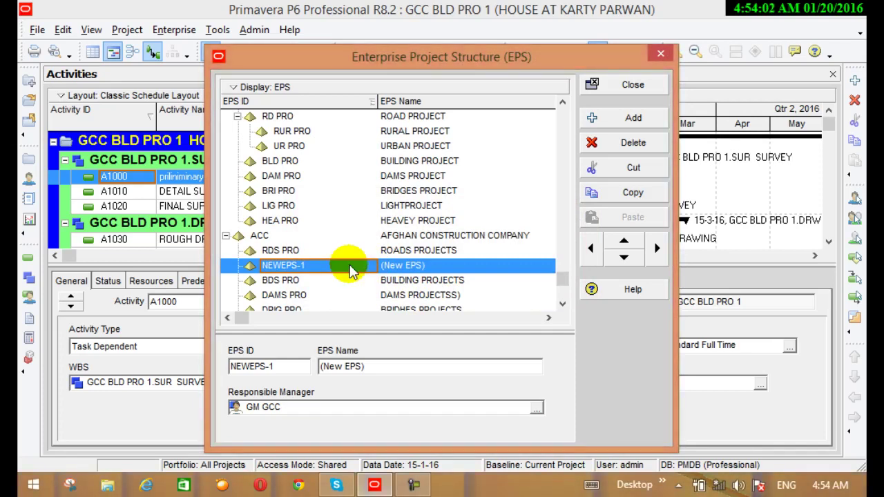
type("RUR")
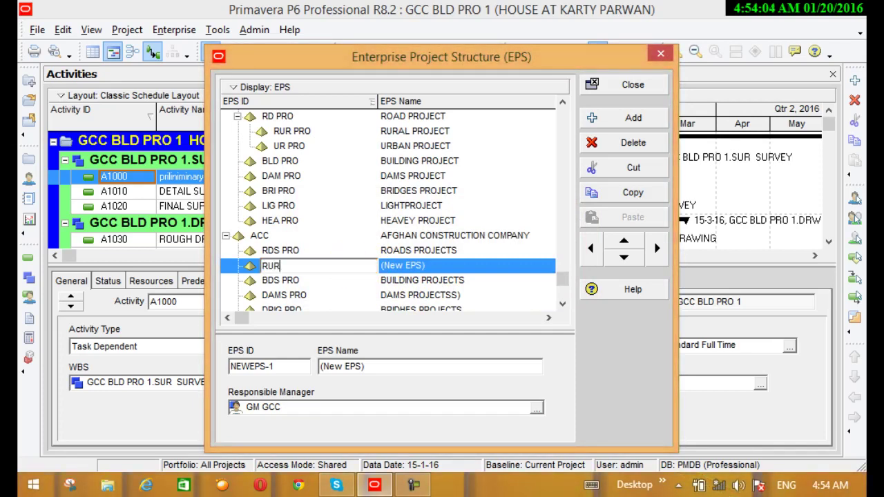
type(" POR")
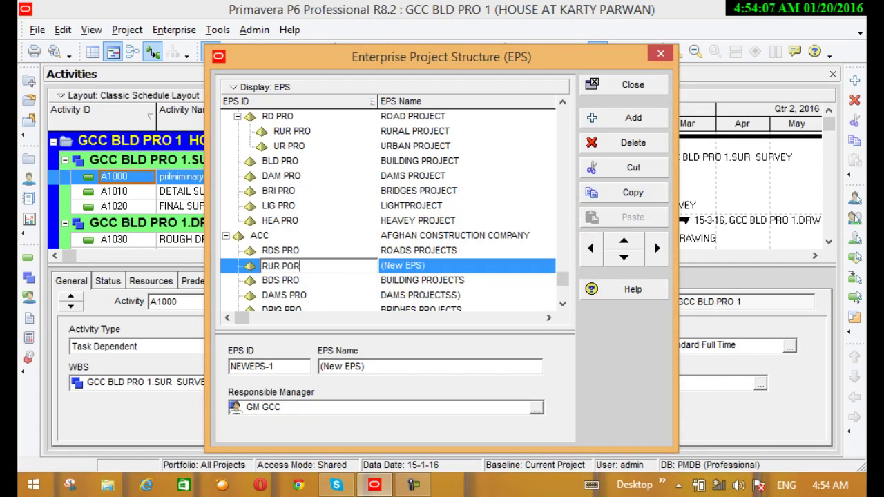
- Name the RUR POR element RURAL PROJCTS and indent it one level as a child of RDS PRO
left_click(436, 268)
type("R")
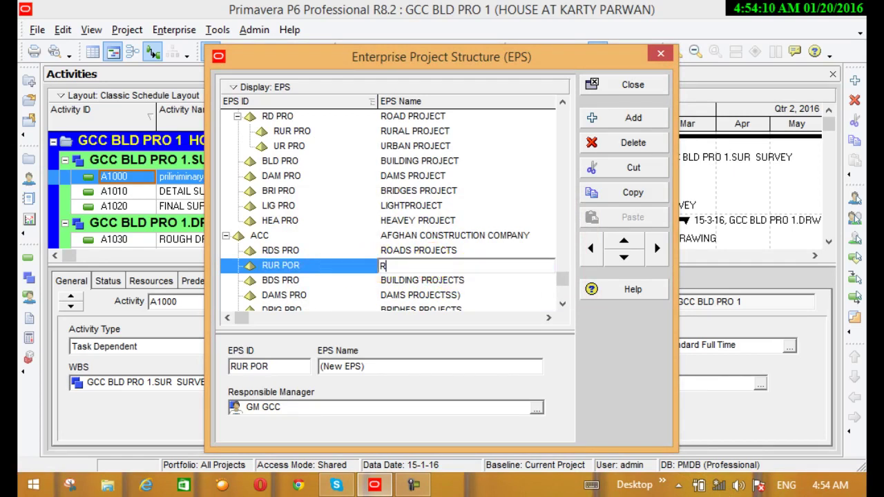
type("URAL")
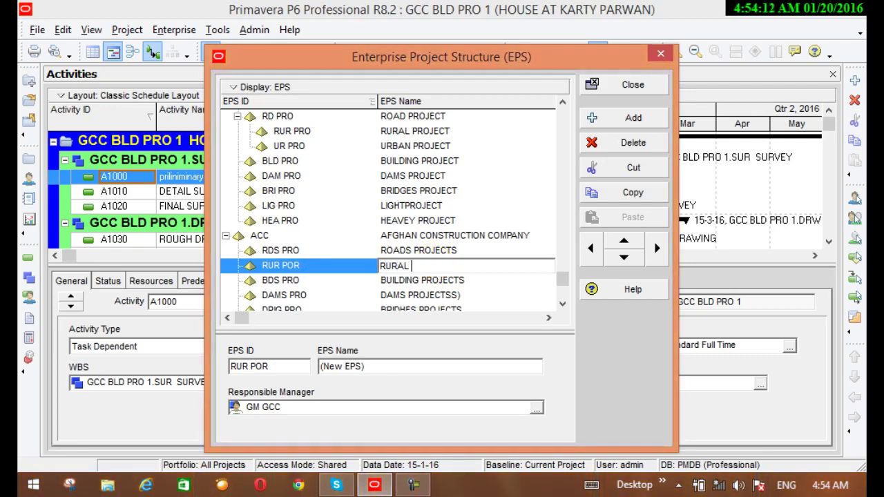
type(" PROJCTS")
left_click(435, 268)
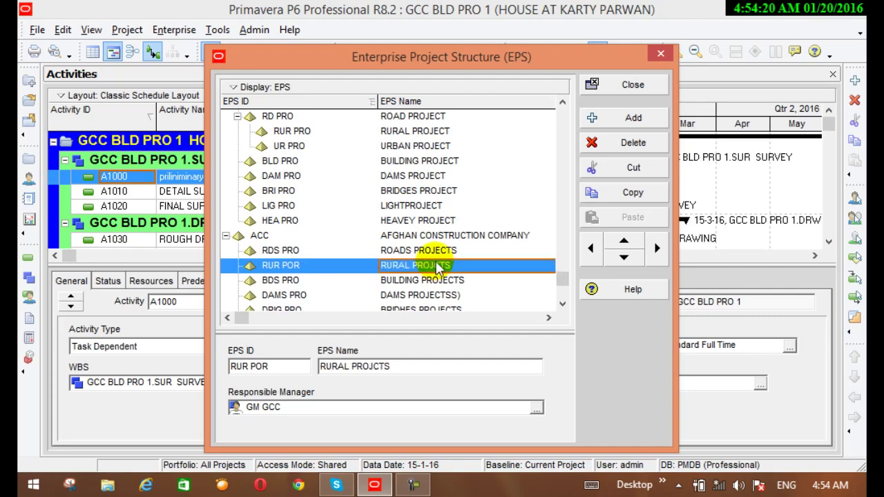
left_click(659, 249)
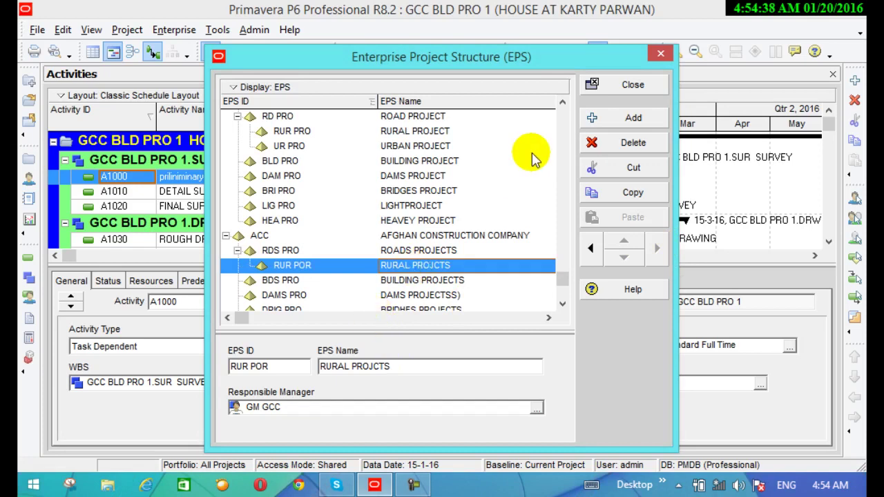
- Add an EPS element after RUR POR under RDS PRO and name it URBAM PROJECTS
left_click(607, 118)
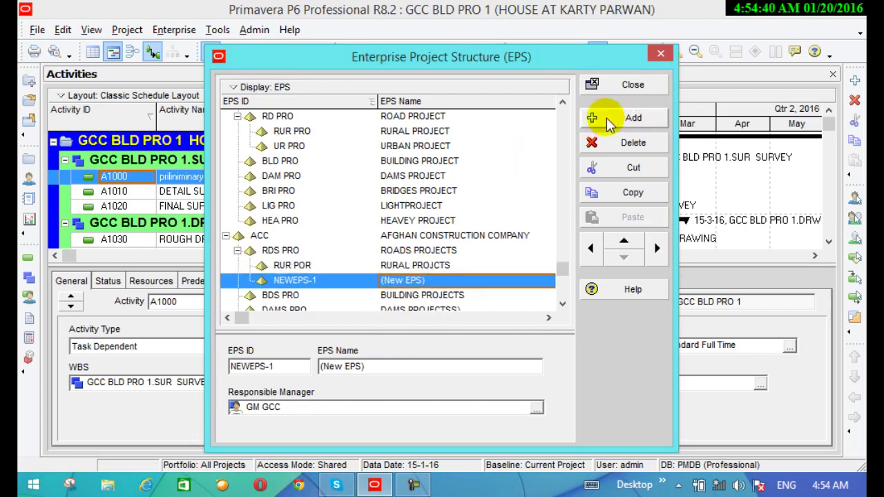
type("U")
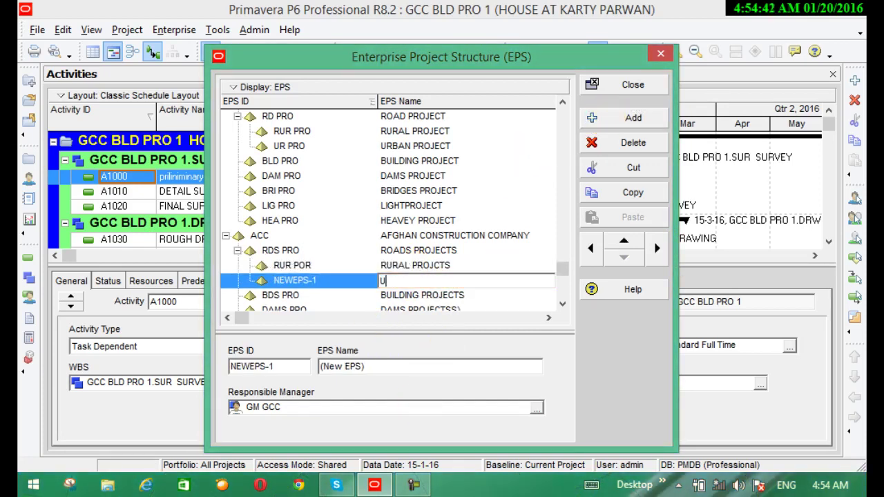
type("RB P")
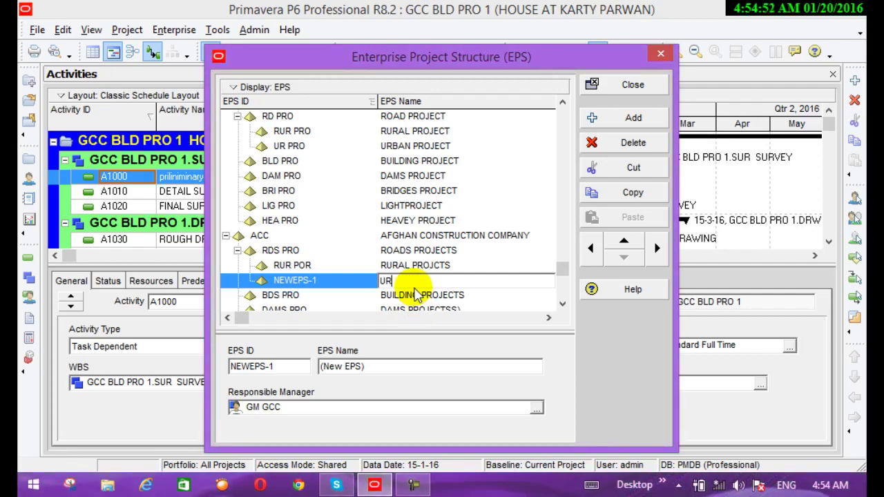
type("BAM PROJE")
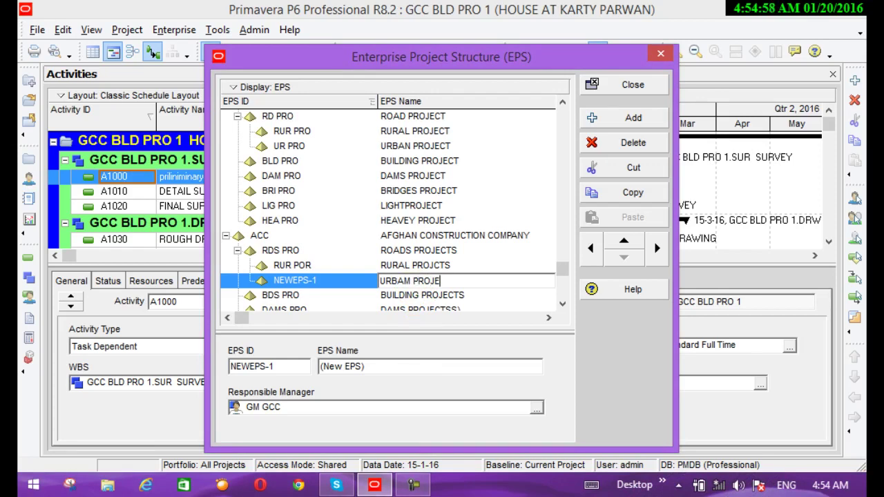
type("CTS")
key("Return")
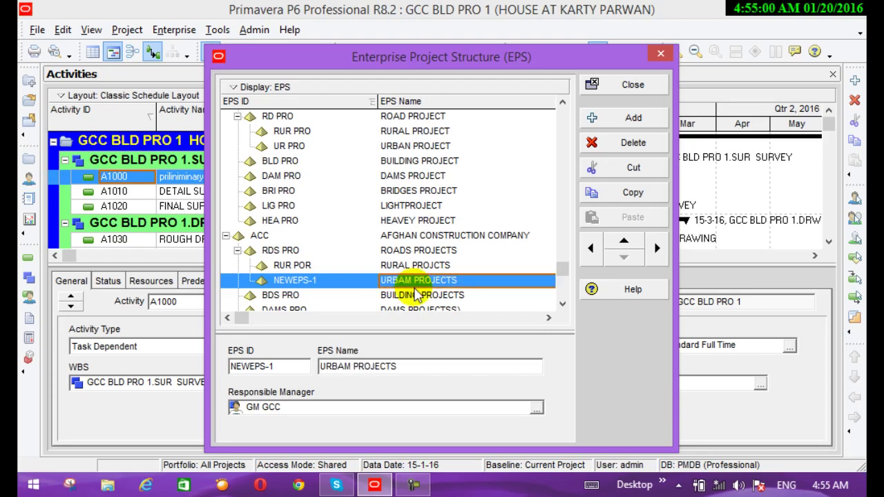
- Set the EPS ID of the URBAM PROJECTS element to URB PRO
left_click(287, 284)
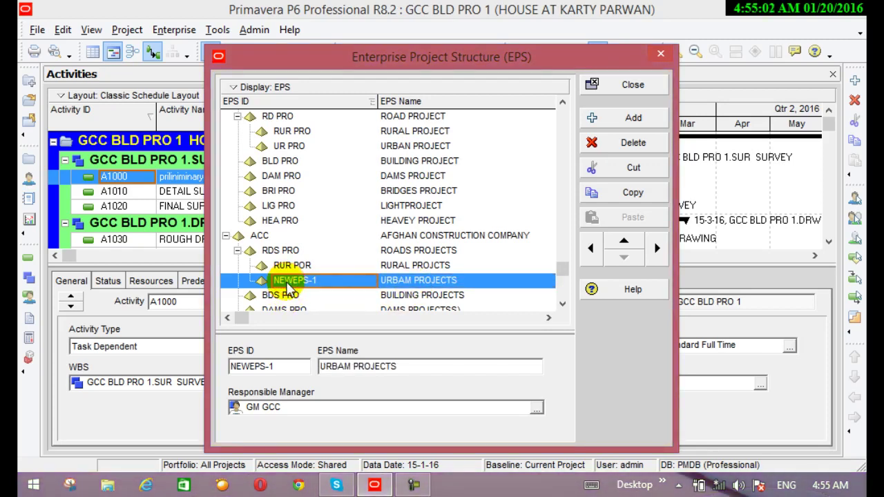
type("U")
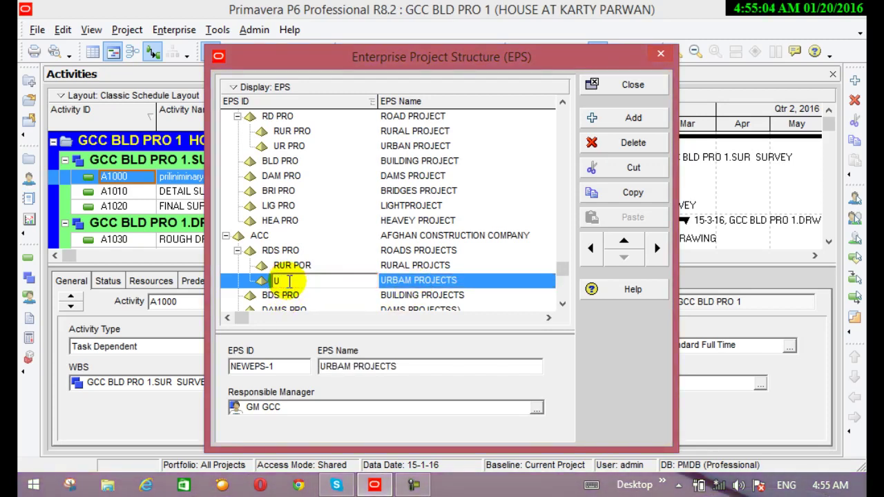
type("RB")
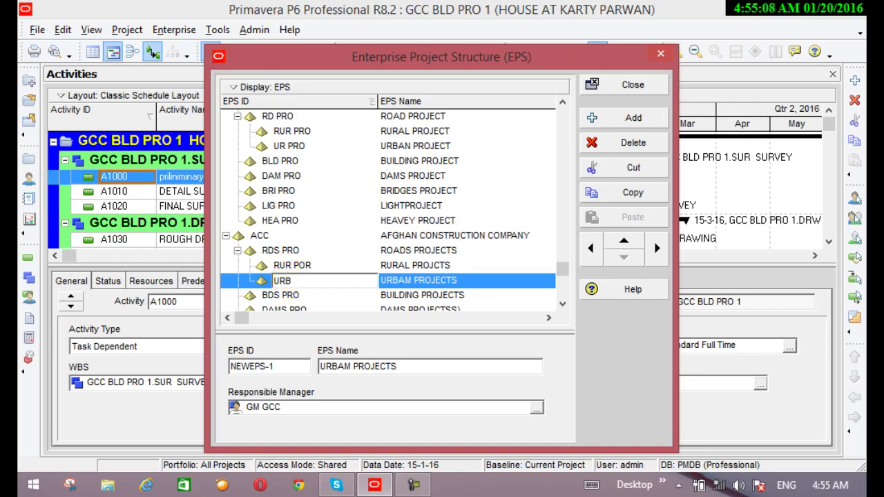
type(" PRO")
key("Return")
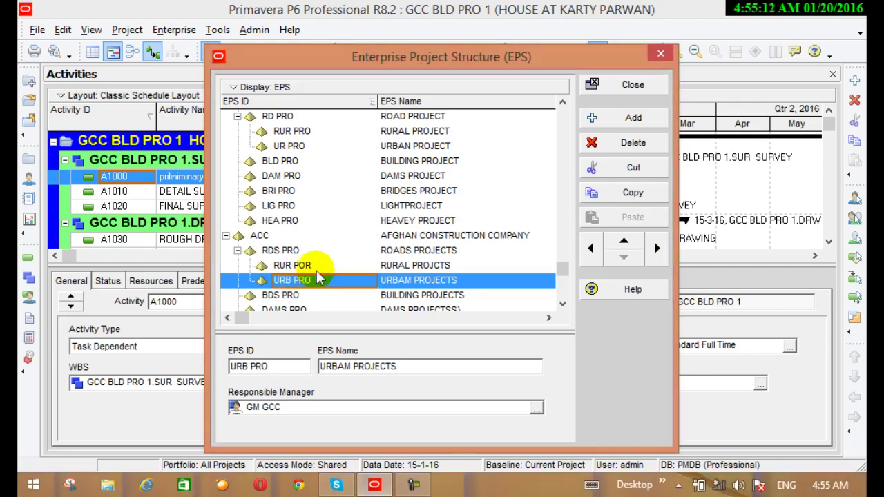
- Review the ACC branch in the EPS table and switch the structure's display to Chart View
left_click(563, 303)
left_click(563, 303)
left_click(565, 302)
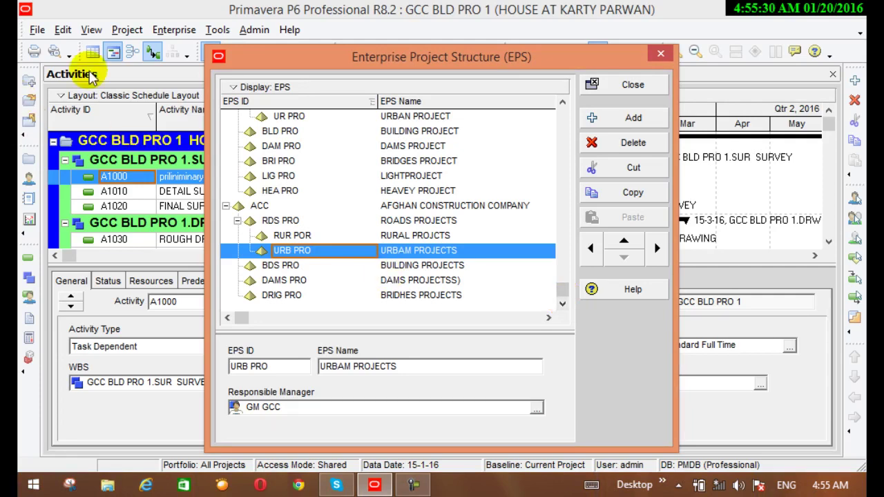
left_click(261, 90)
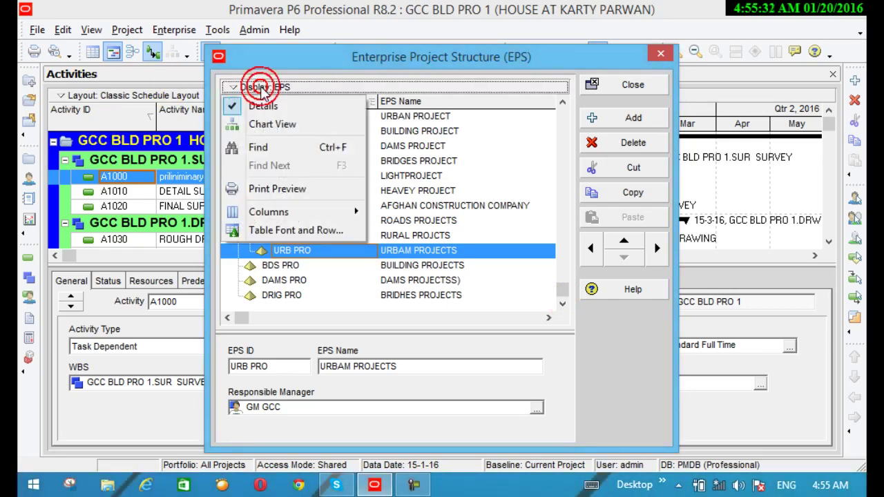
left_click(265, 125)
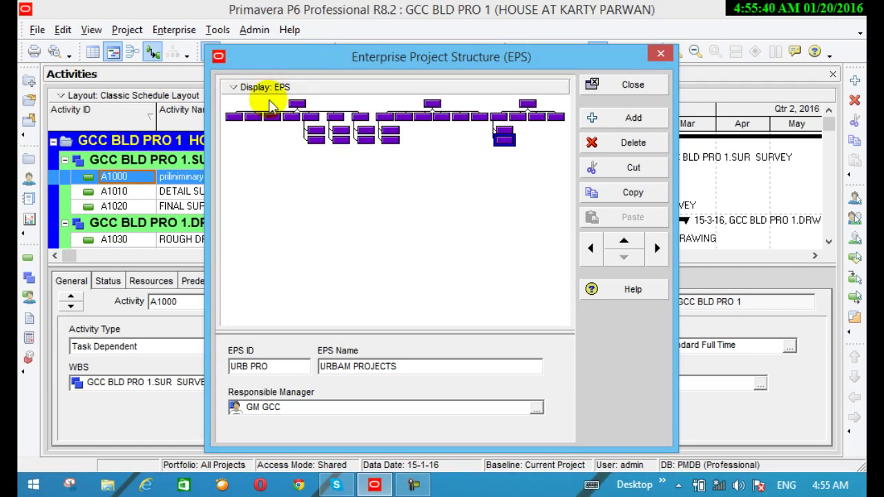
- Zoom in twice on the EPS chart to examine the ACC branch and its road sub-elements
left_click(241, 90)
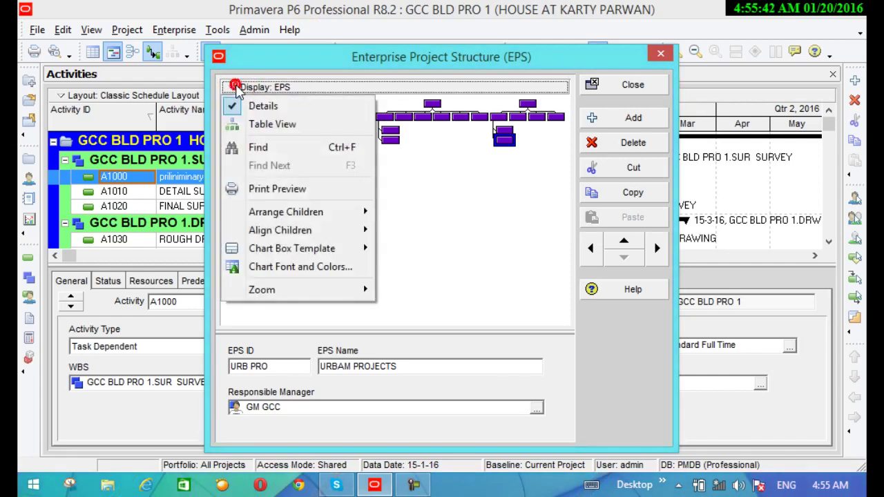
left_click(285, 290)
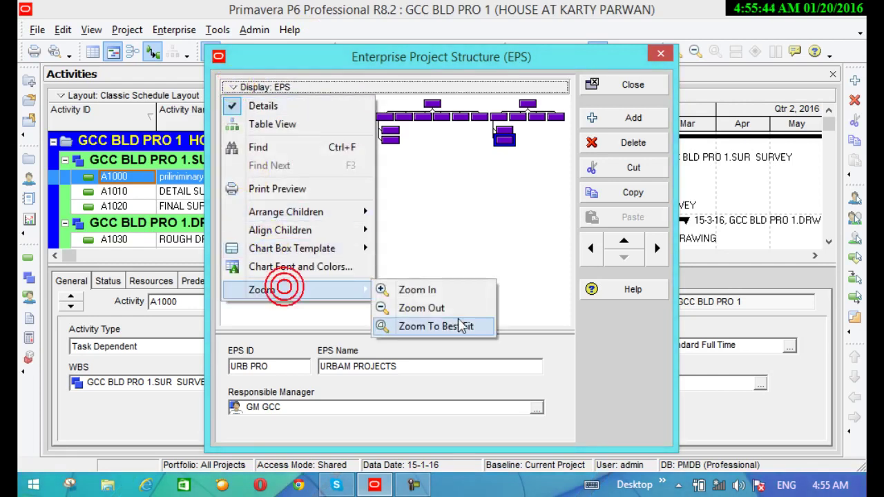
left_click(438, 290)
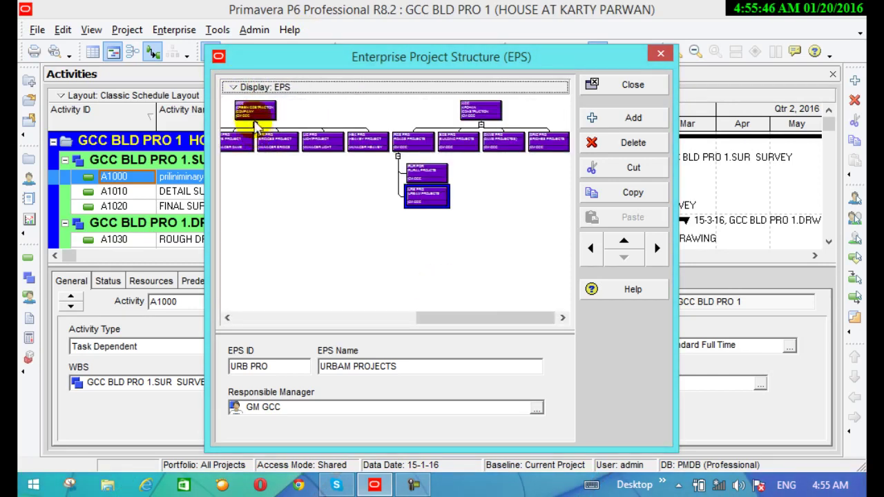
left_click(242, 86)
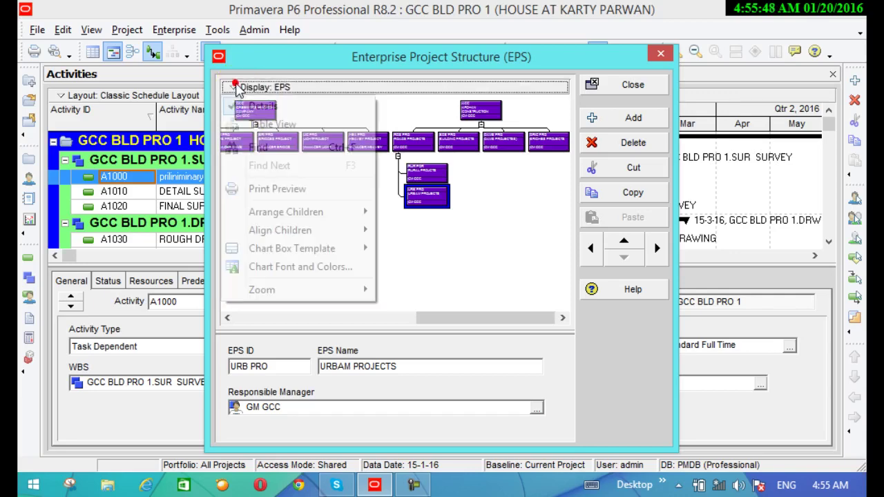
mouse_move(292, 290)
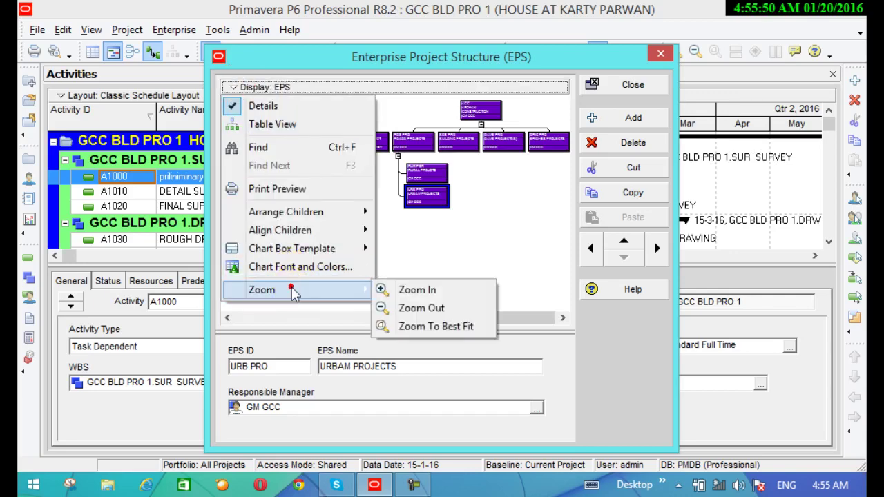
left_click(399, 290)
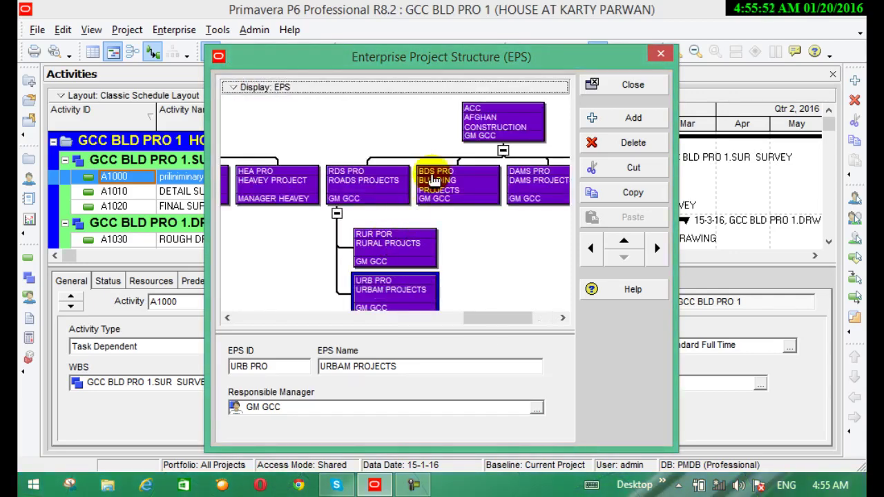
left_click(413, 133)
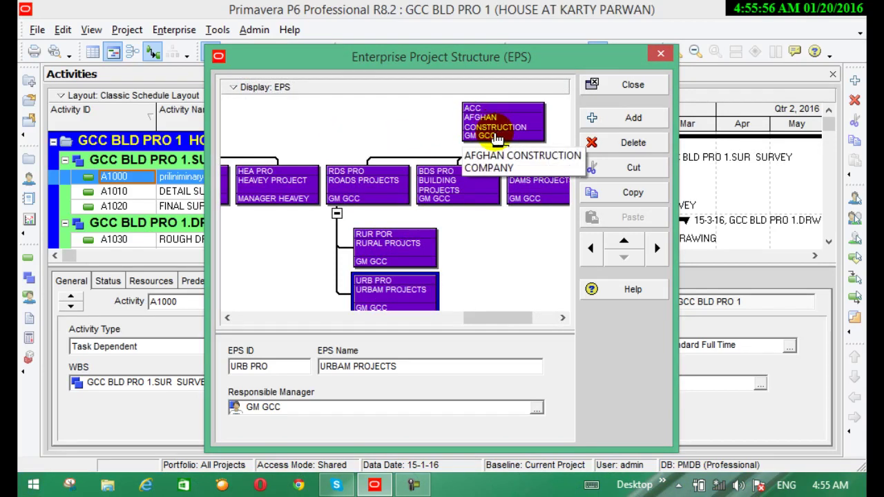
- Examine the GCC and Enterprise branches across the EPS chart and return to the ACC branch
scroll(497, 276, "down", 1)
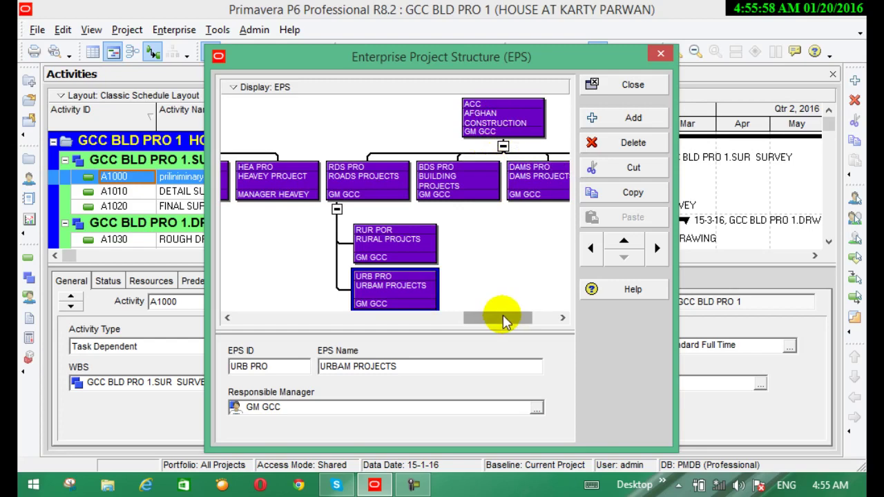
left_click_drag(503, 316, 399, 339)
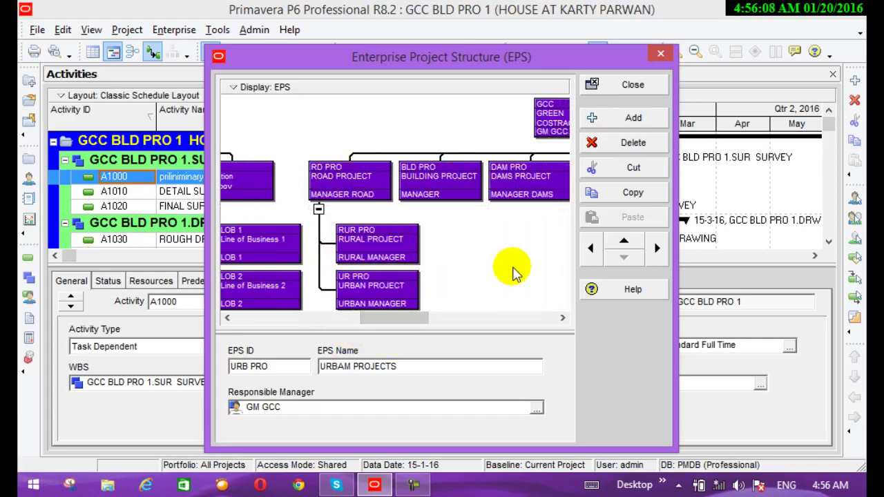
left_click_drag(426, 322, 446, 198)
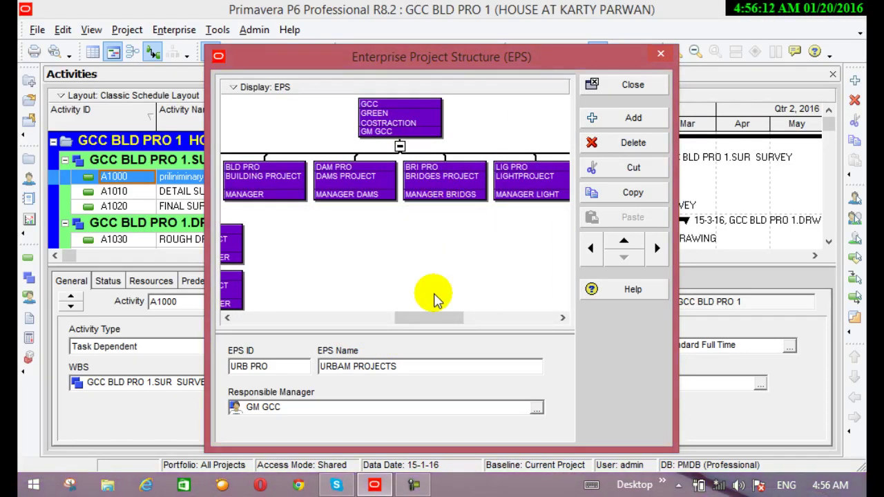
left_click_drag(413, 317, 179, 350)
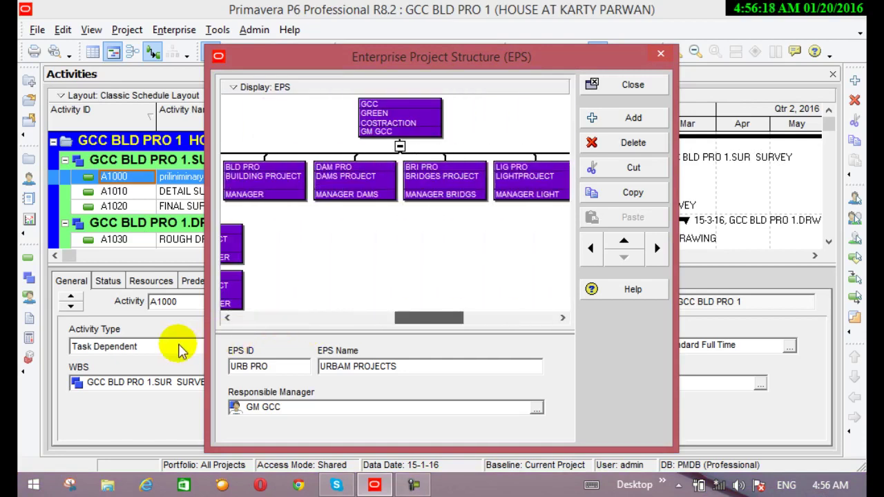
left_click(257, 318)
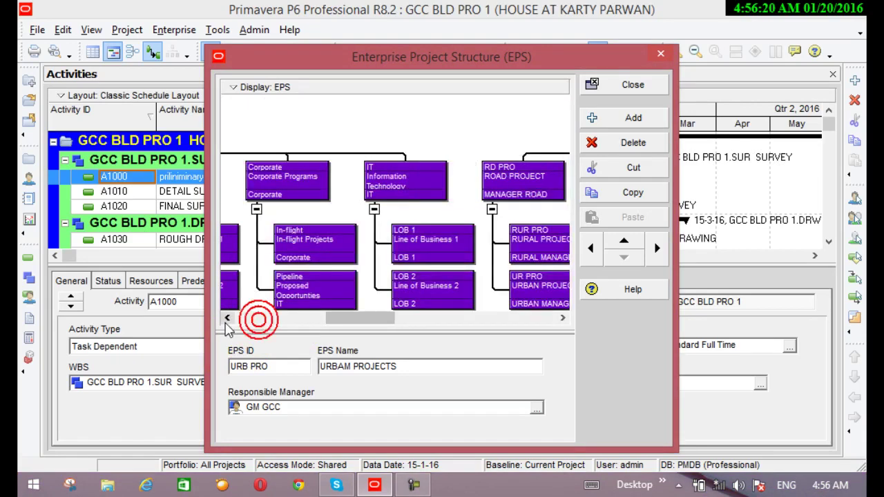
left_click(228, 319)
left_click(228, 319)
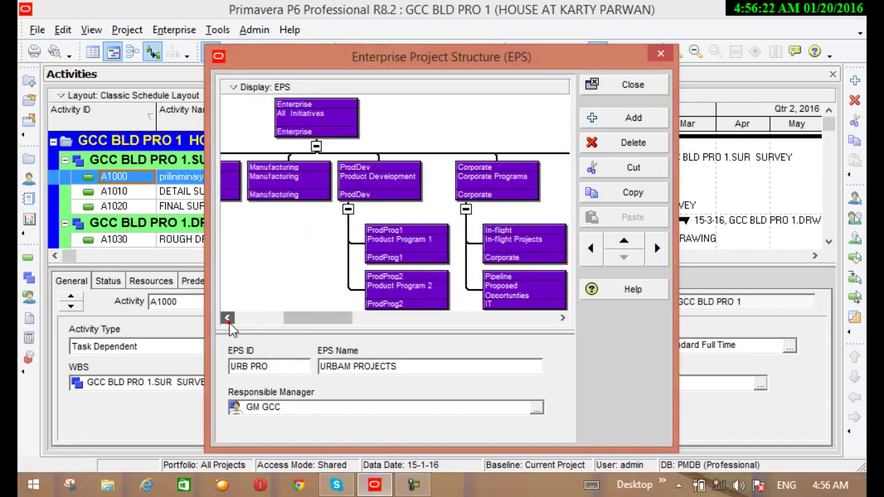
left_click(228, 319)
left_click(228, 319)
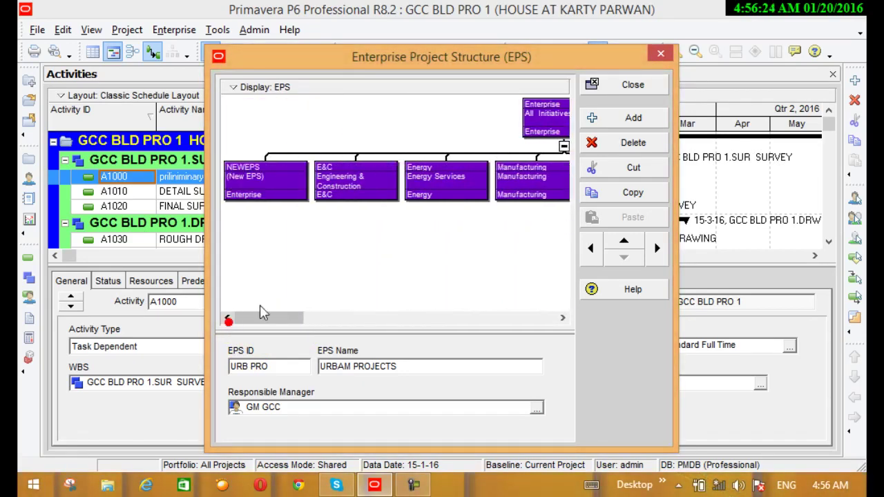
left_click_drag(282, 316, 570, 323)
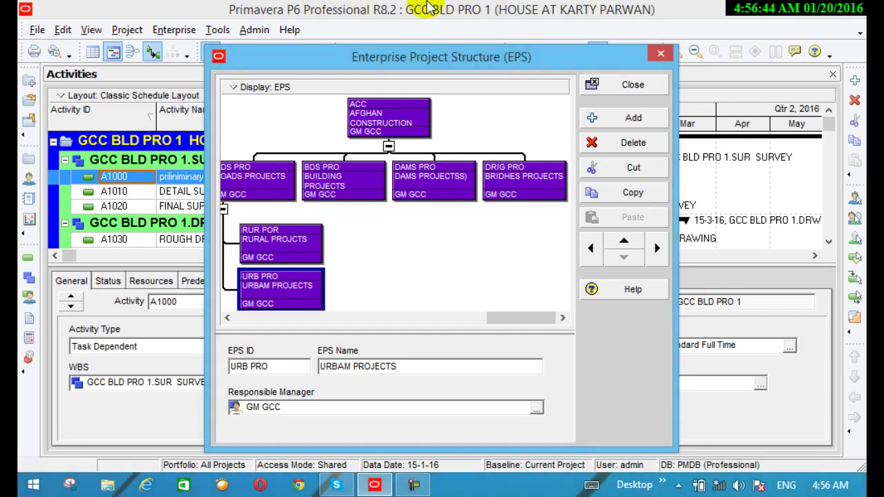
- Search the EPS chart downward for the text BUILDING PROJCTS
left_click(234, 88)
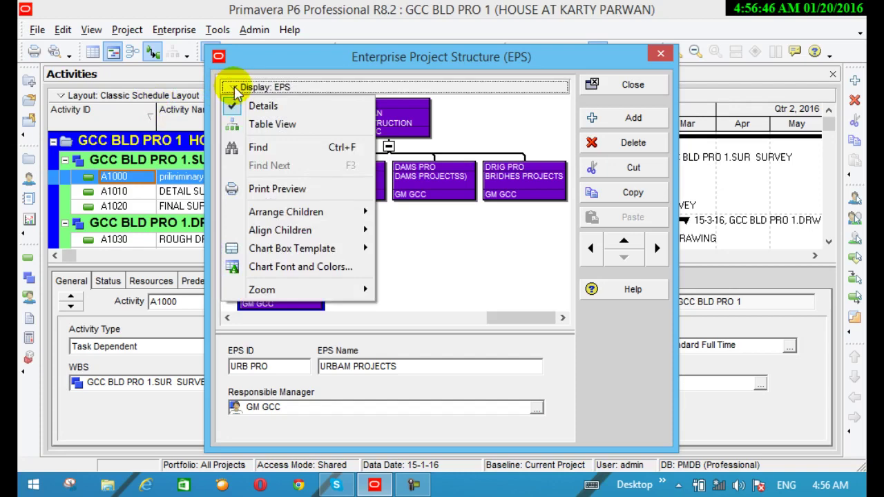
left_click(255, 147)
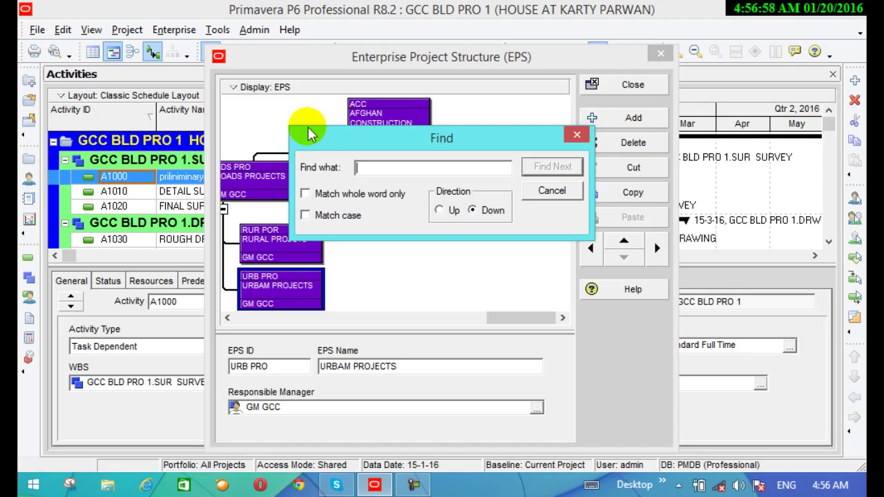
type("B")
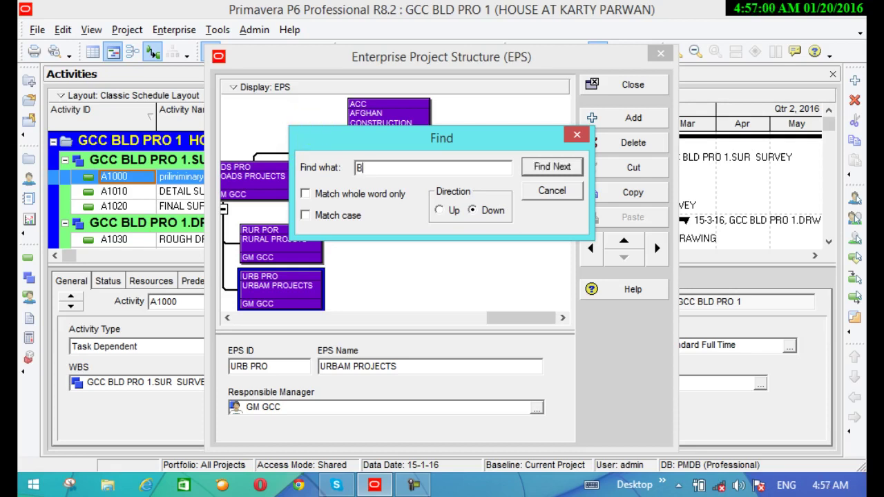
type("UILDI")
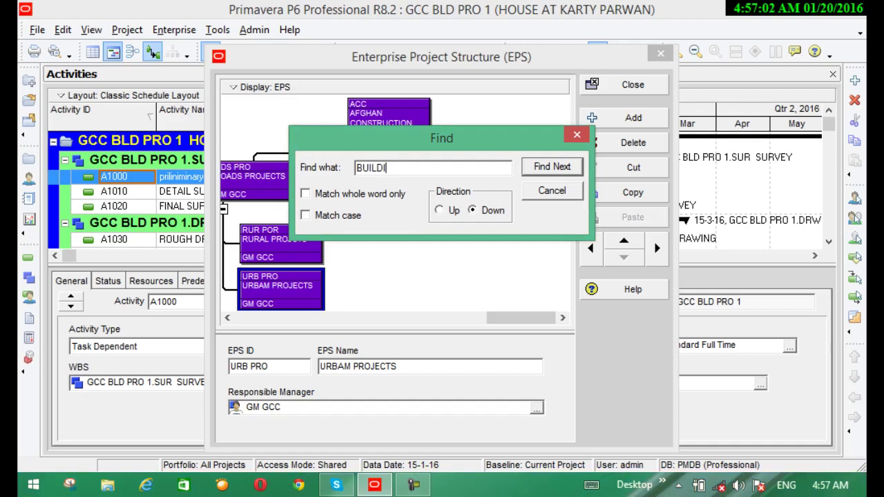
type("NG PROJCTS")
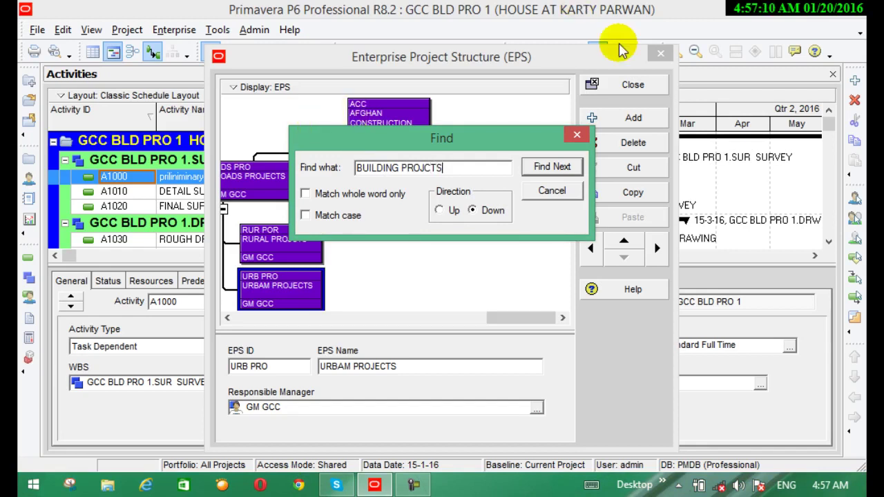
left_click(547, 167)
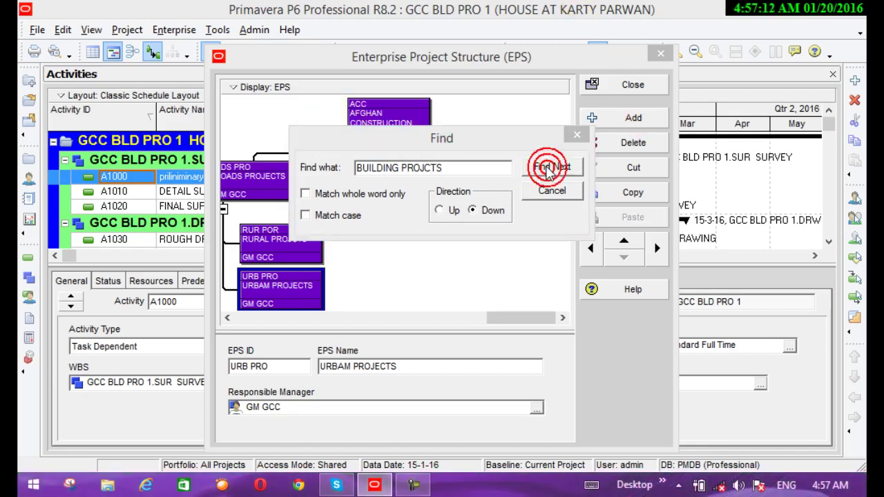
left_click(417, 285)
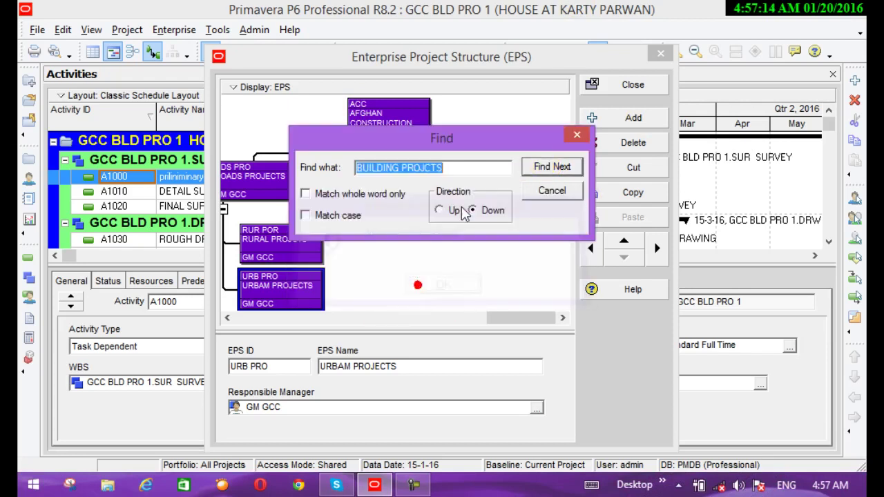
- Repeat the search for BUILDING PROJCTS with whole-word matching enabled
left_click(482, 168)
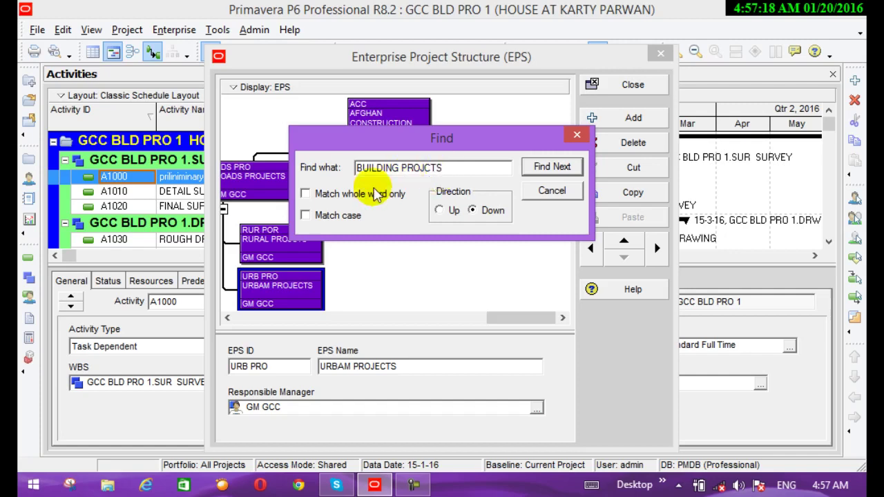
left_click(306, 193)
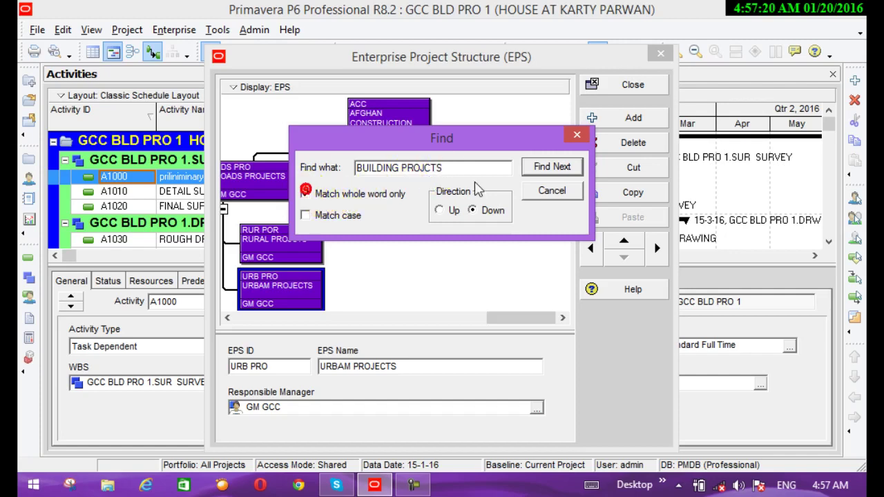
left_click(542, 171)
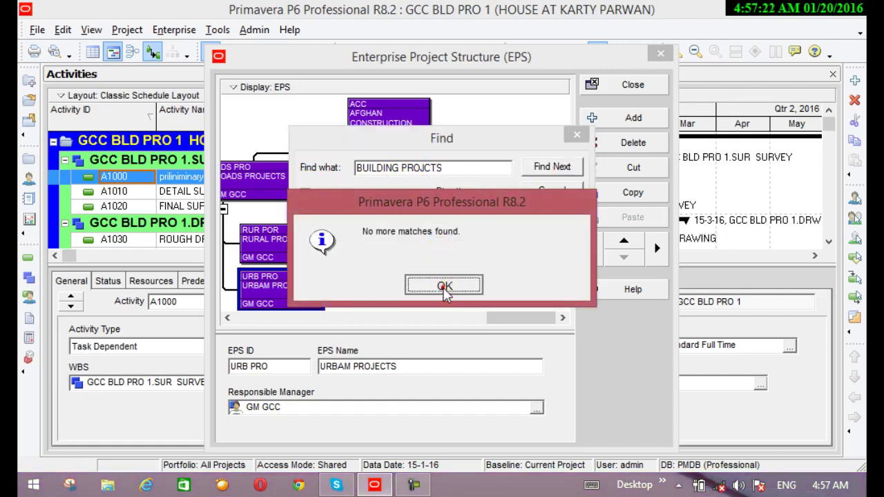
left_click(442, 283)
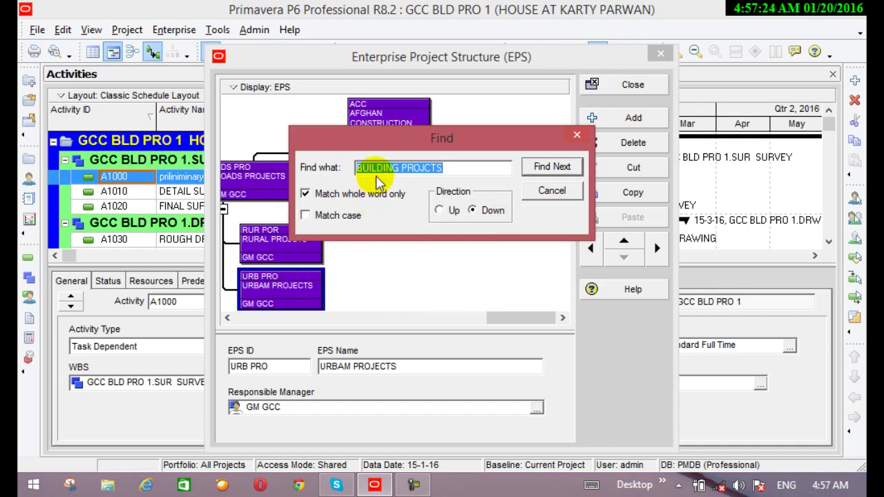
- Correct the search text to BUILDING PROJECTS, find the matching EPS element and close the search
left_click_drag(366, 168, 424, 174)
left_click(424, 173)
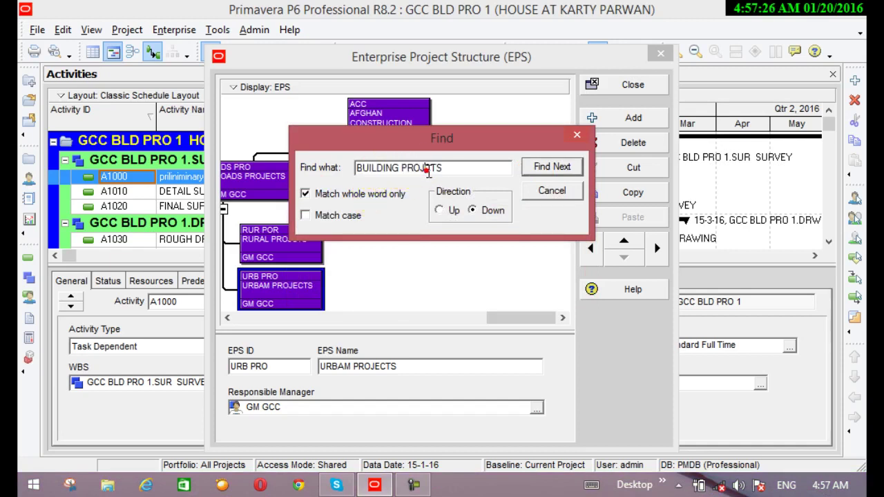
type("E")
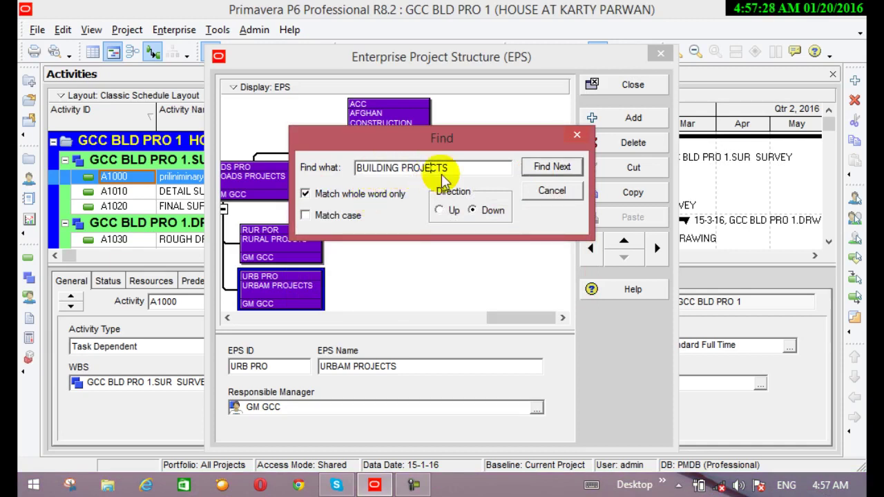
left_click(562, 167)
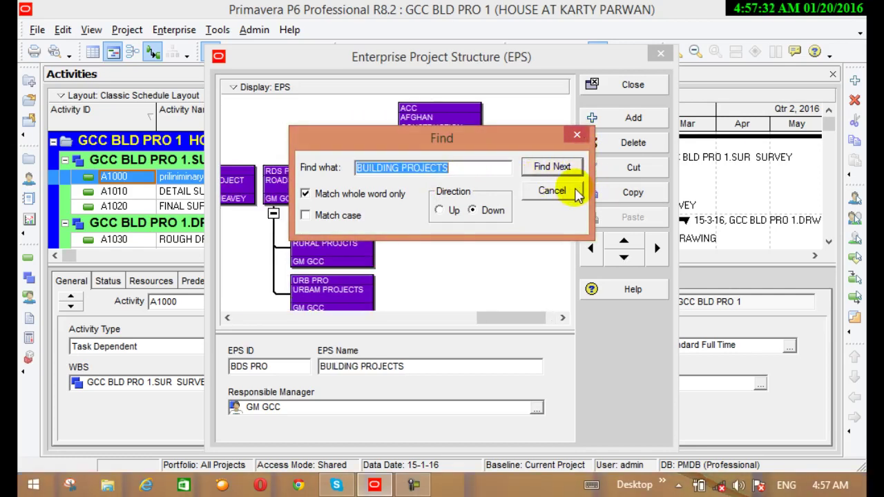
left_click(577, 191)
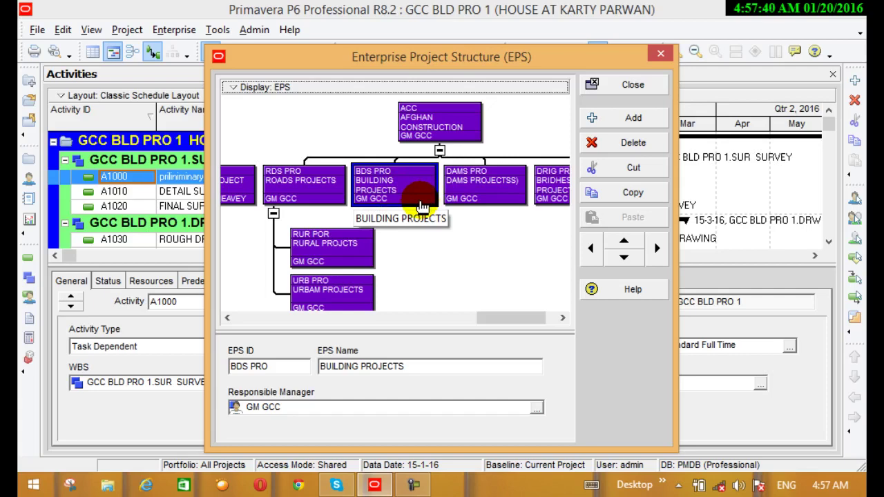
left_click(239, 88)
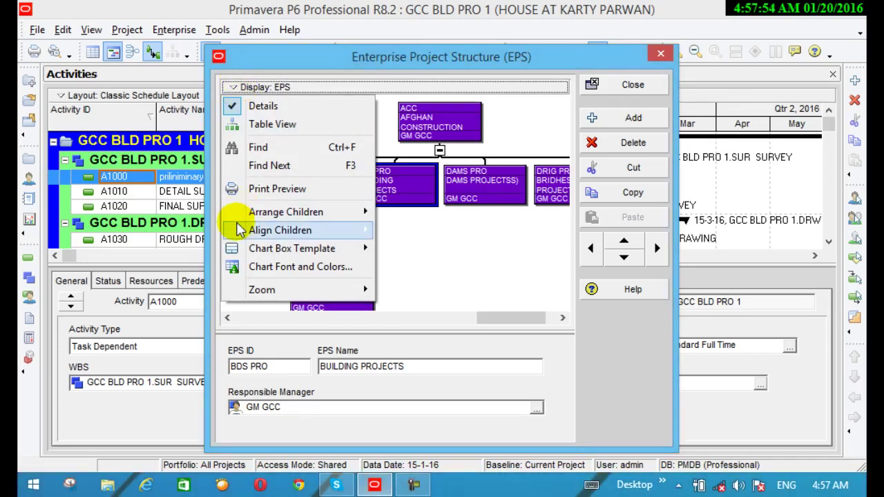
left_click(257, 147)
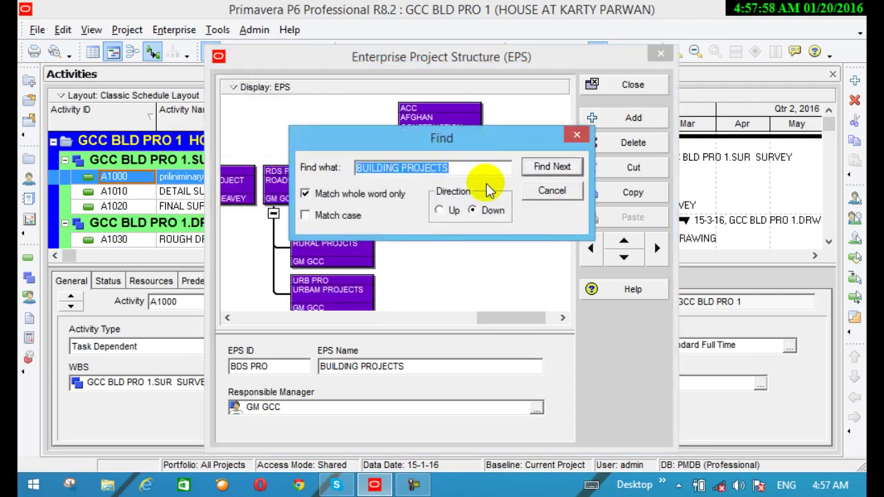
left_click(532, 192)
- Open a print preview of the EPS chart and set its page orientation to landscape
left_click(248, 88)
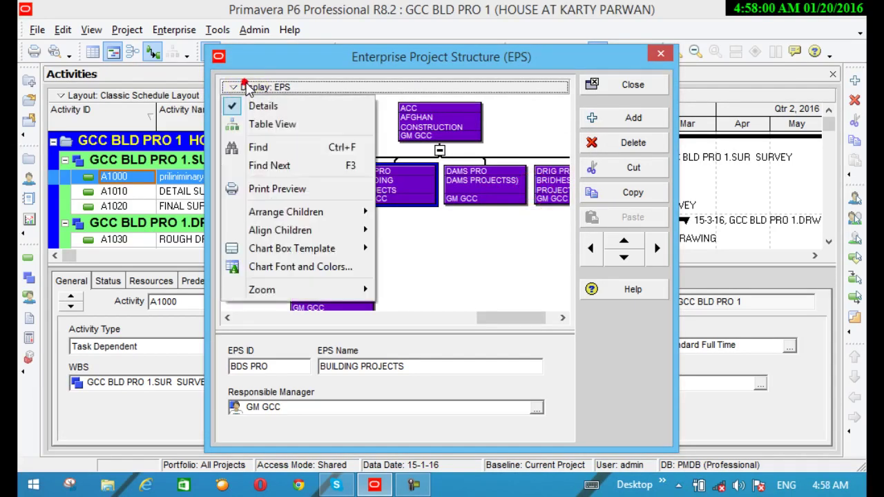
left_click(270, 191)
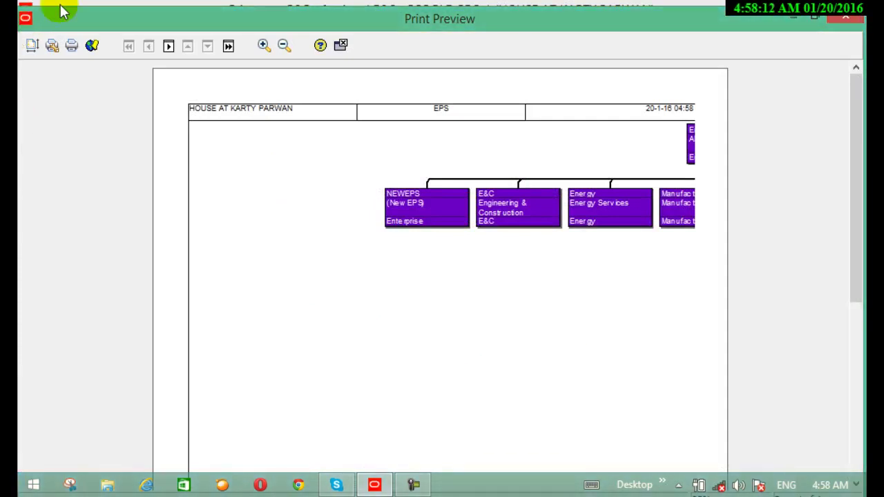
left_click(36, 50)
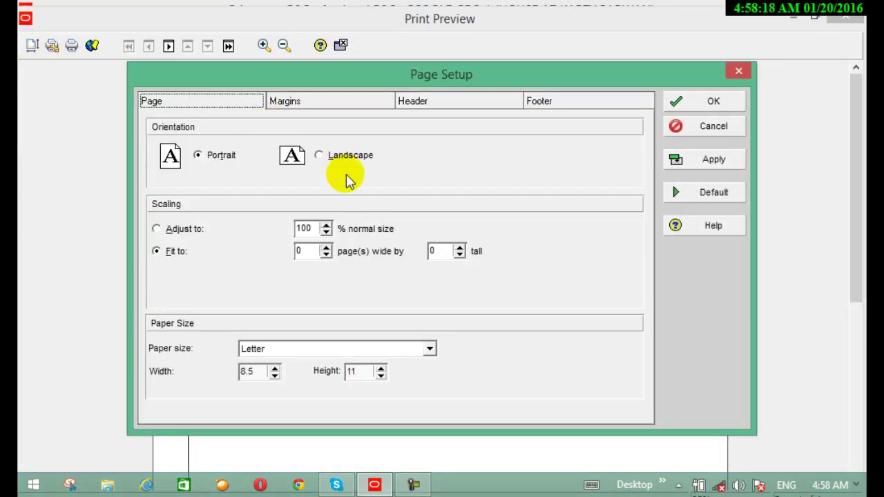
left_click(322, 157)
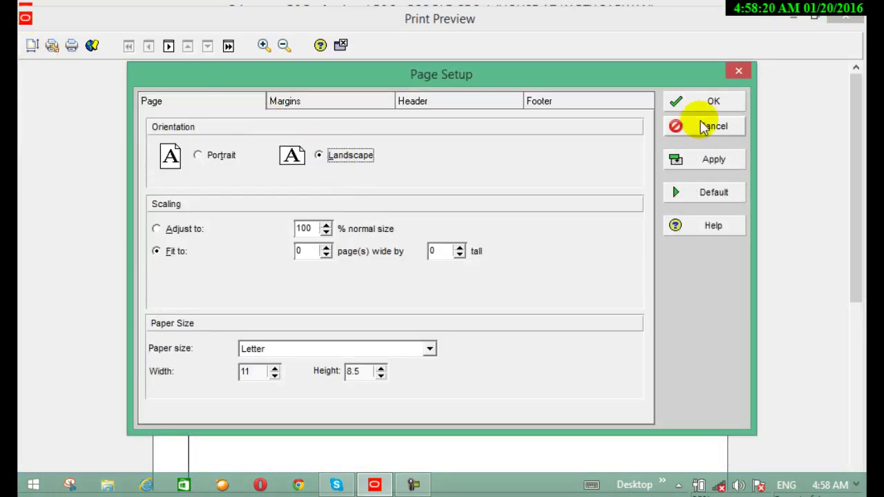
left_click(712, 103)
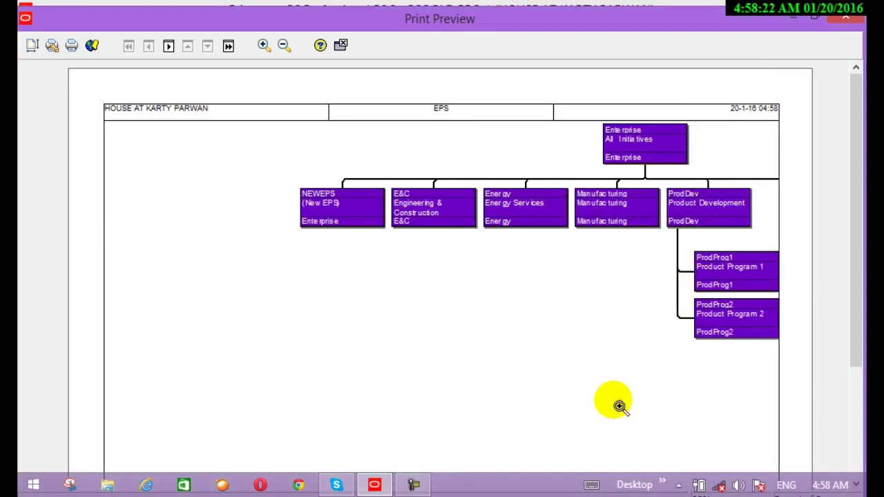
- Set the print scaling to 99% of normal size and look over the header and margin settings in the page setup
left_click(32, 46)
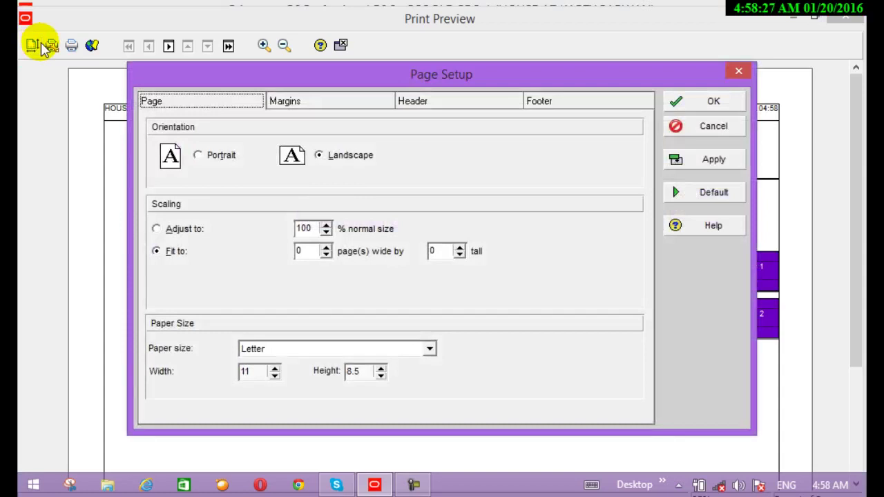
left_click(325, 228)
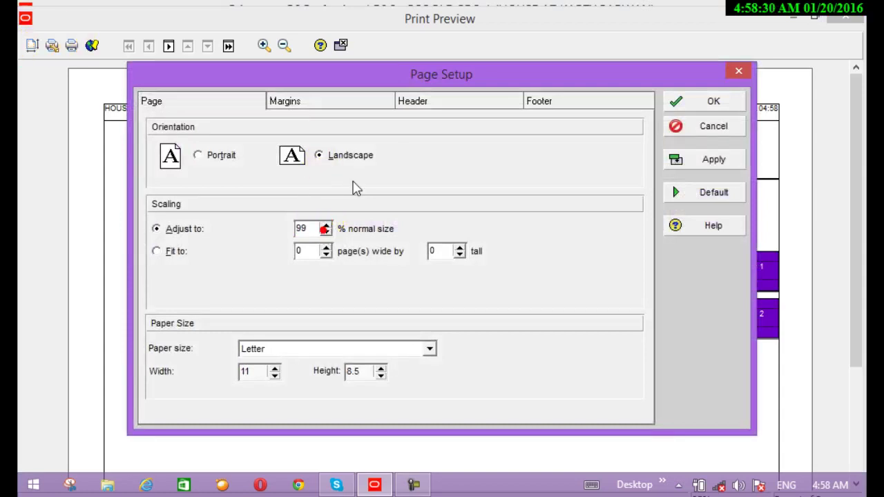
left_click(414, 102)
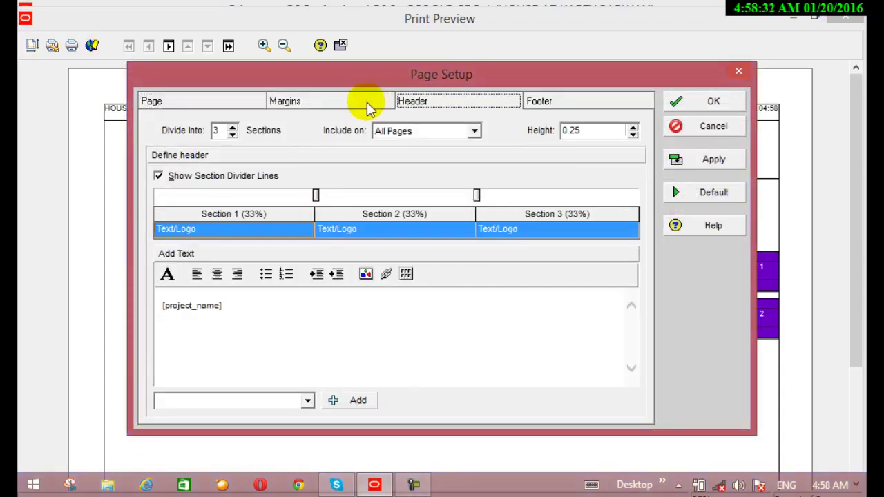
left_click(355, 101)
left_click(203, 100)
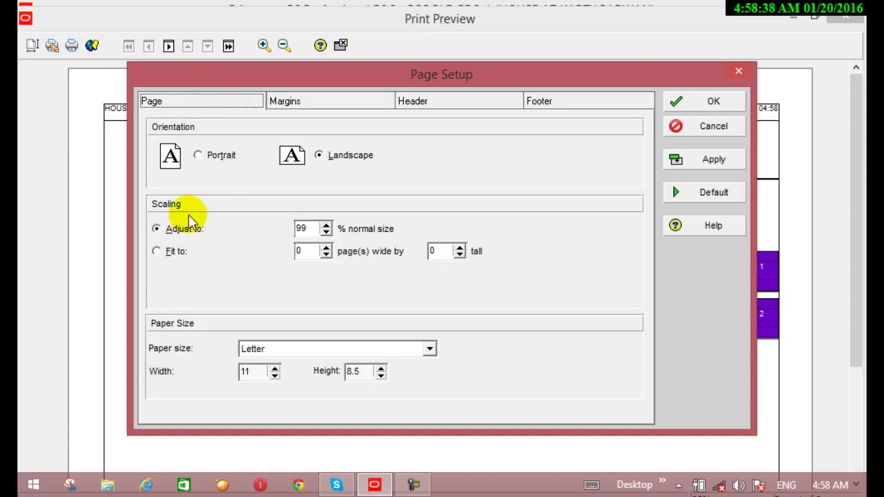
left_click(702, 105)
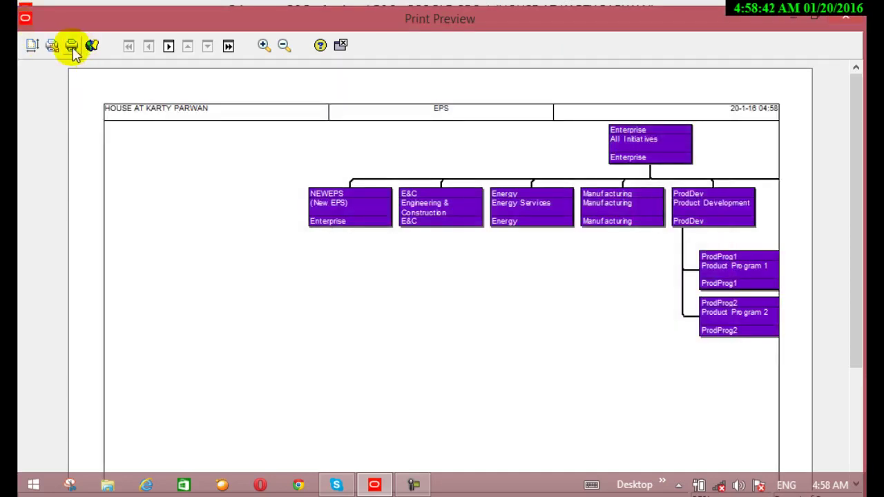
- Send the EPS chart to the printer and close the print preview
left_click(72, 45)
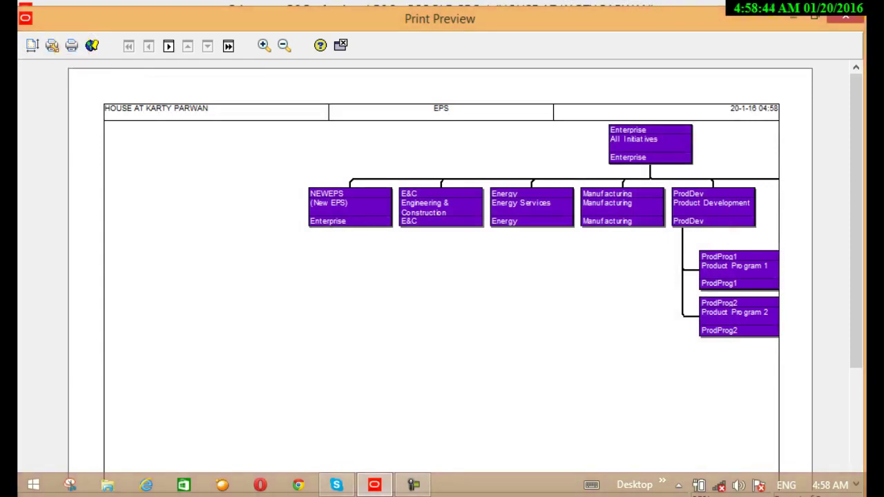
left_click(849, 21)
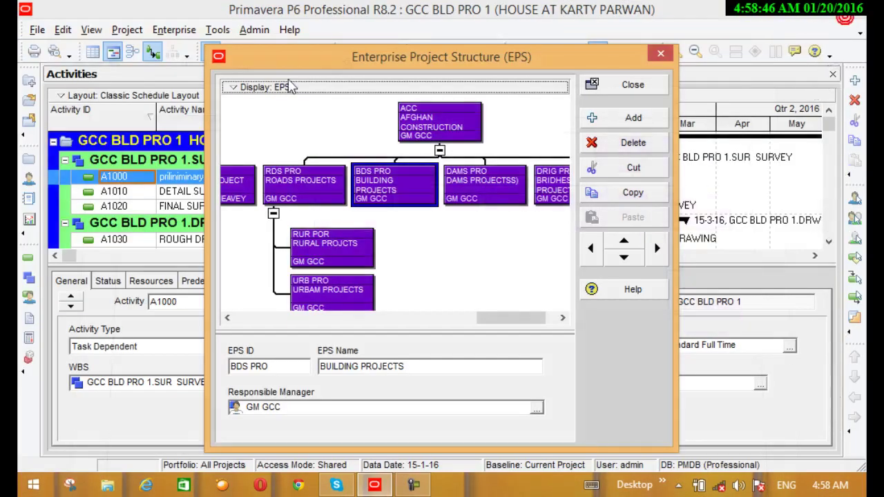
- Clear the element selection and zoom out the EPS chart until the whole structure fits in view
left_click(253, 89)
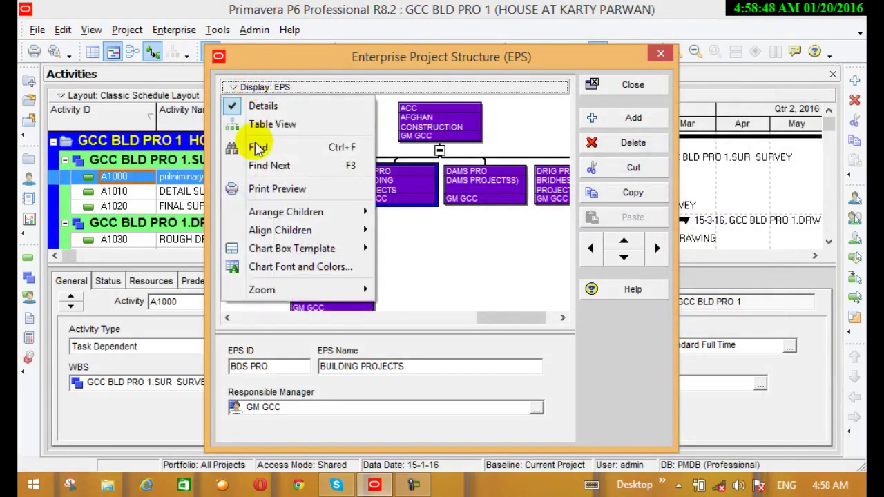
mouse_move(252, 217)
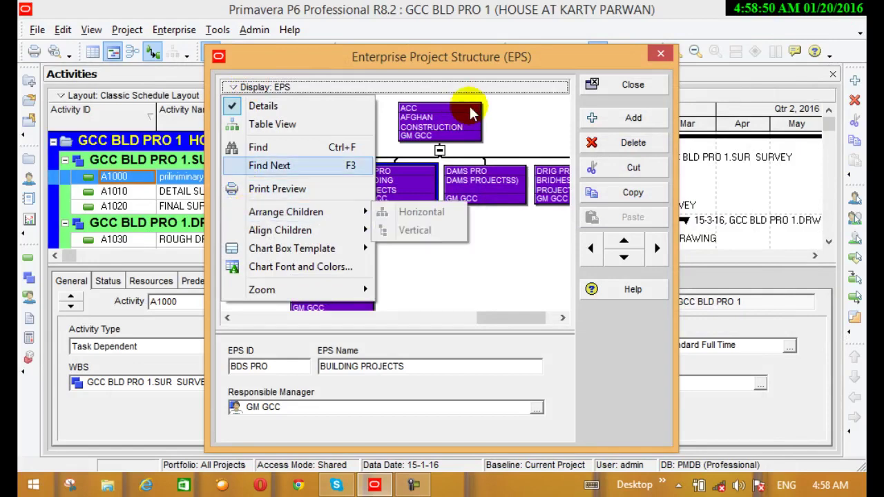
left_click(518, 124)
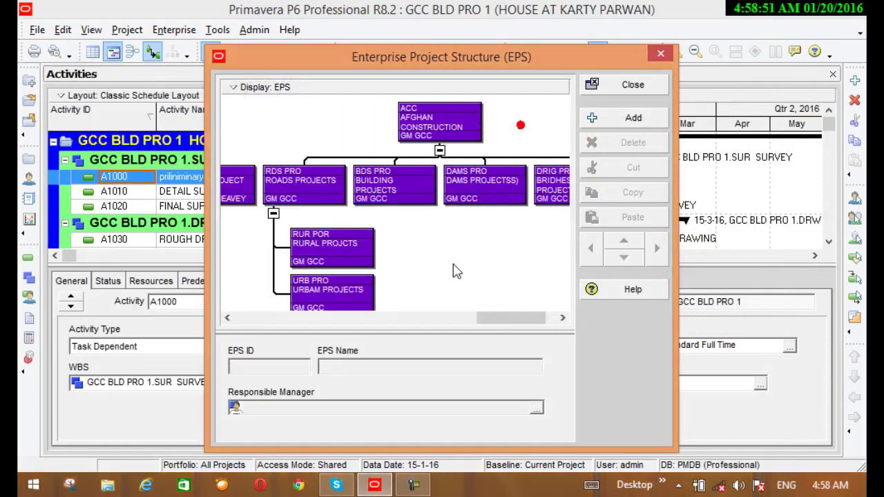
left_click(253, 88)
mouse_move(318, 292)
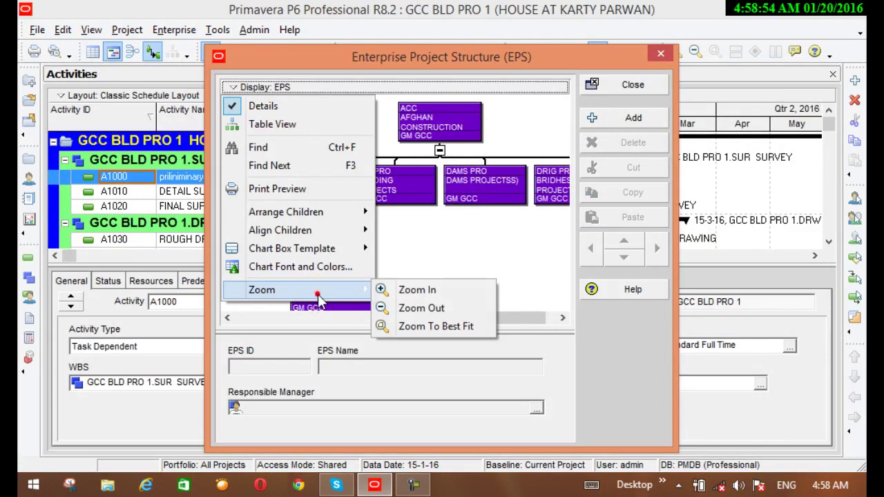
left_click(412, 308)
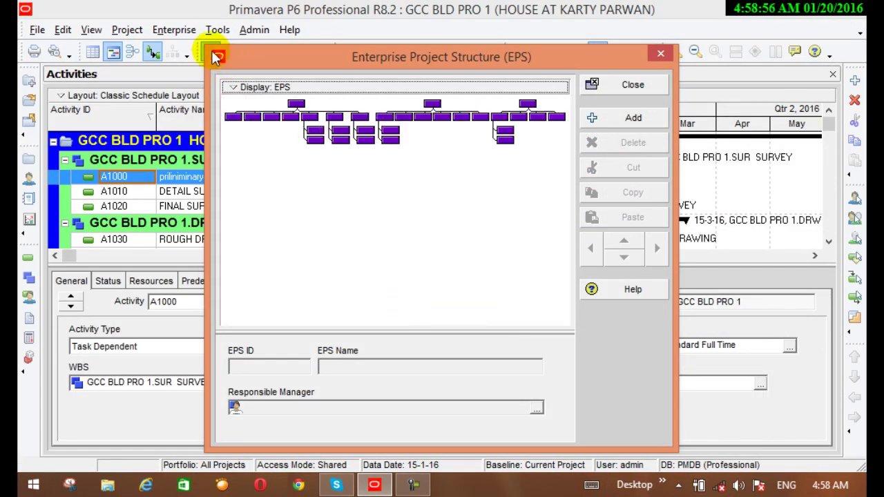
left_click(241, 90)
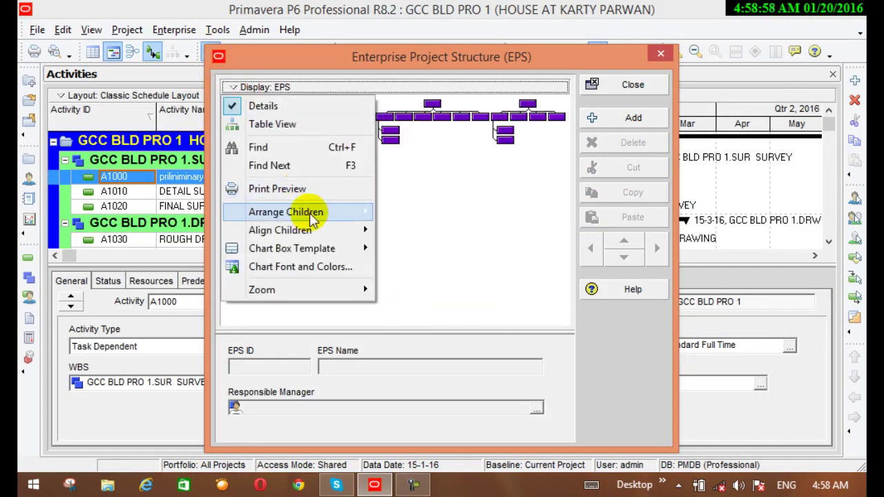
mouse_move(313, 216)
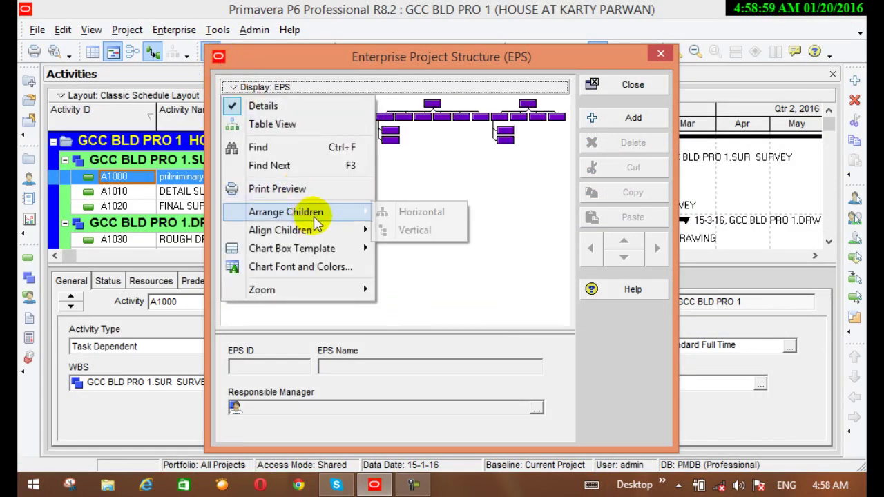
left_click(434, 105)
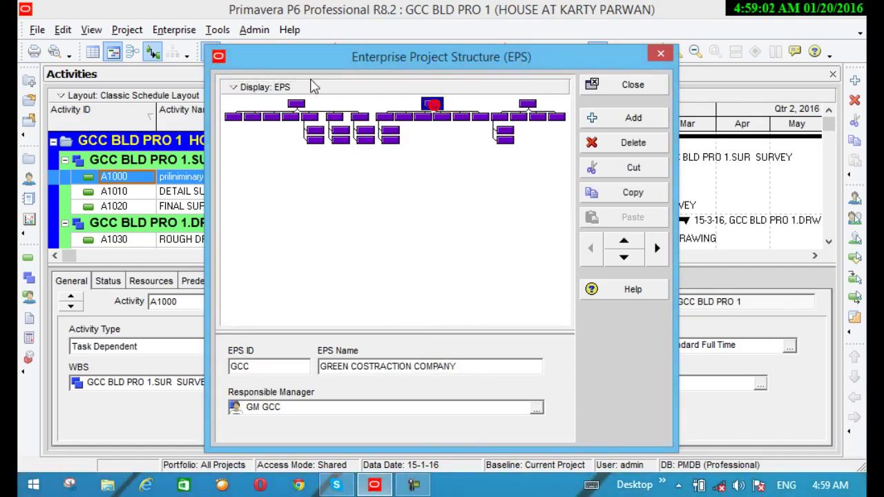
left_click(261, 89)
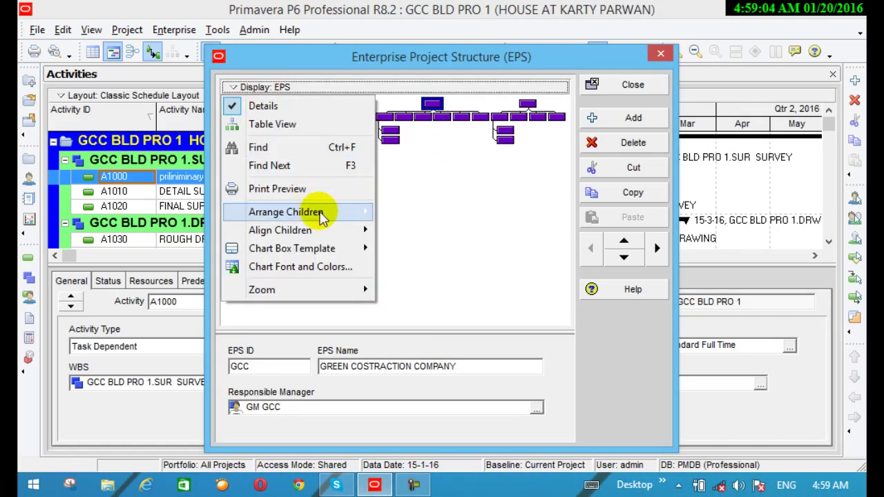
mouse_move(321, 216)
left_click(457, 168)
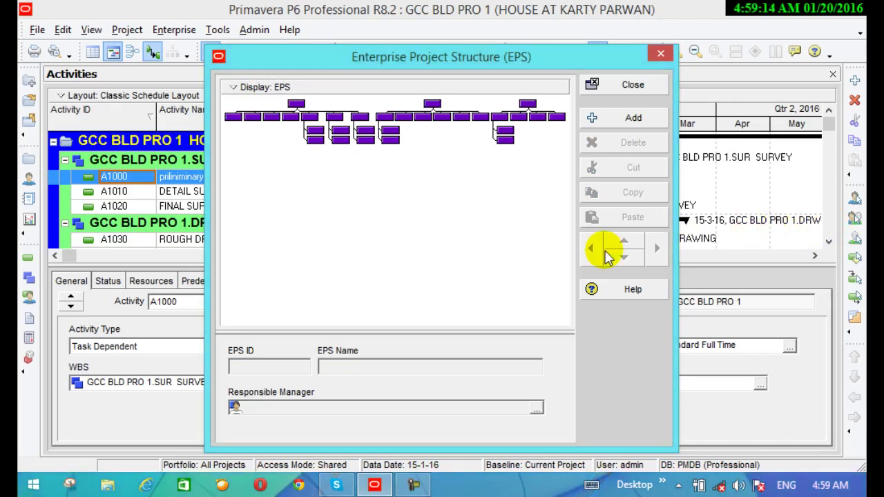
left_click(238, 87)
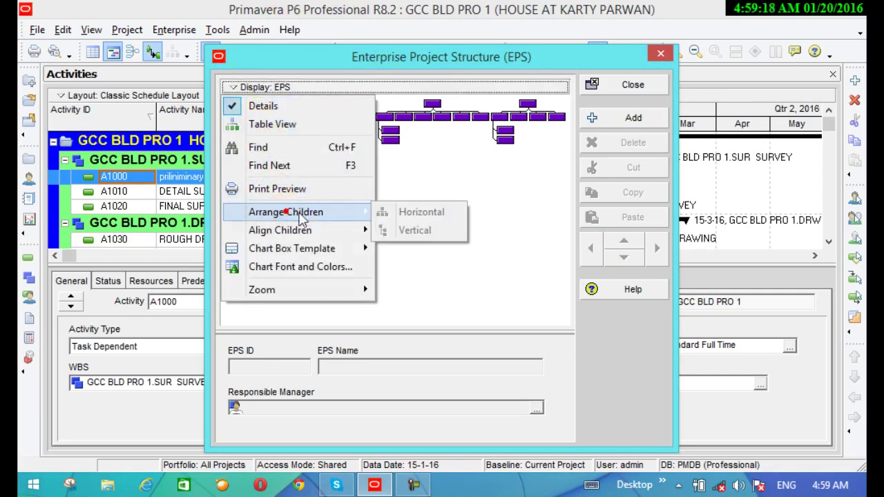
left_click(285, 212)
left_click(427, 105)
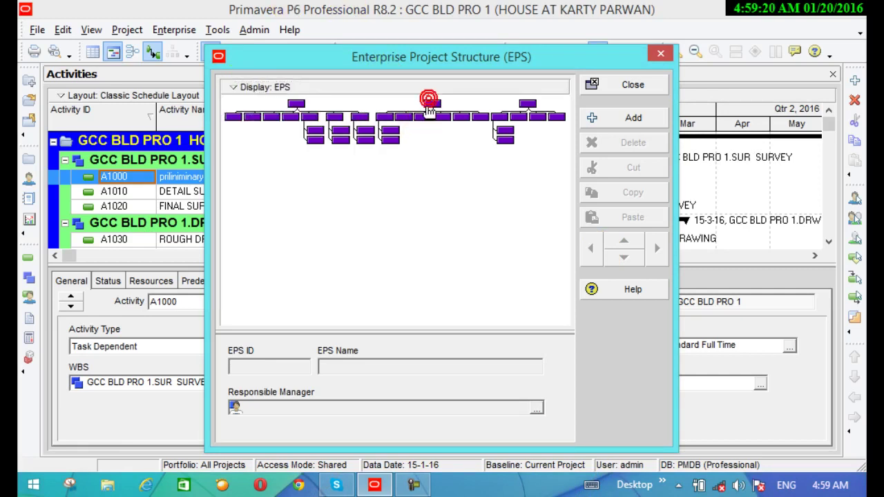
- Arrange the children of the GREEN COSTRACTION COMPANY (GCC) element vertically in the EPS chart
left_click(429, 105)
left_click(235, 90)
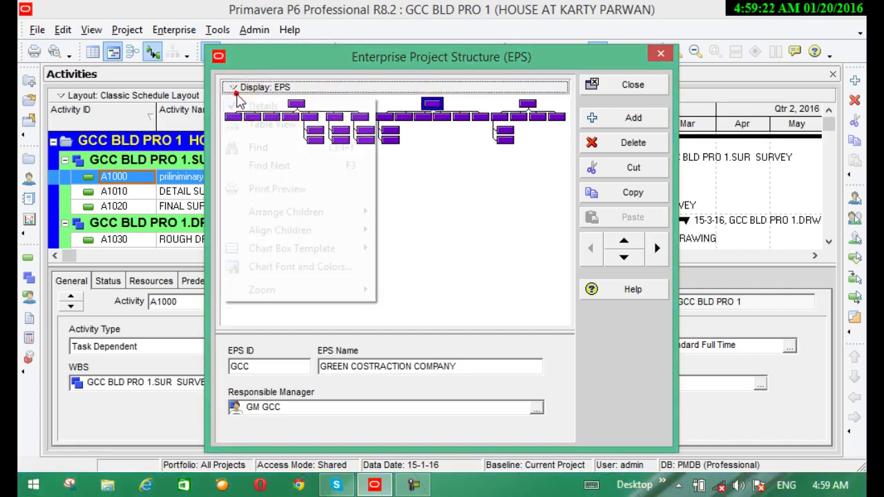
mouse_move(325, 214)
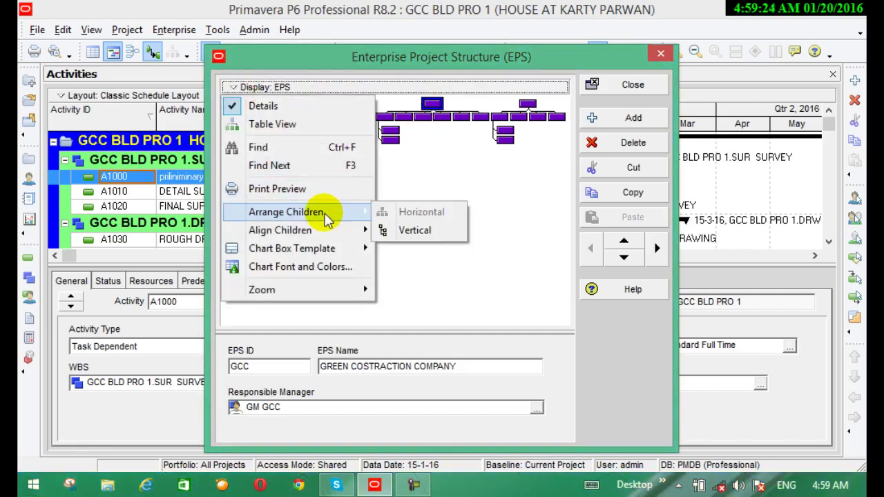
left_click(404, 233)
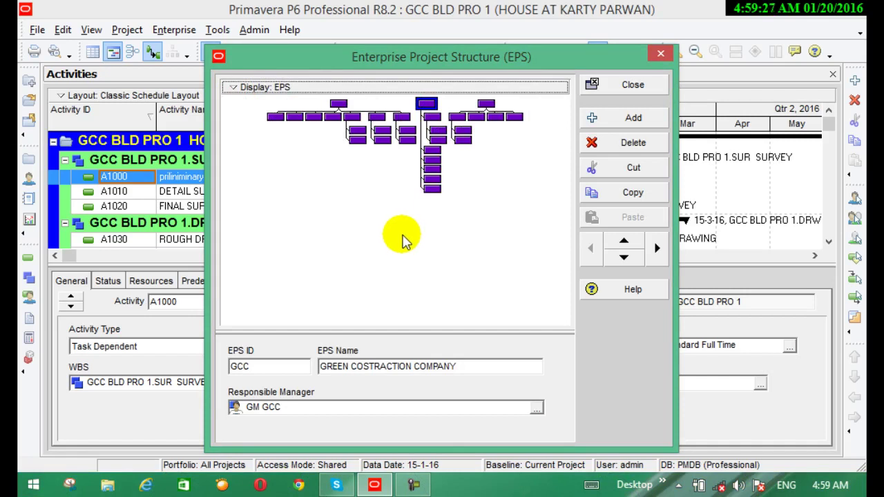
- Enlarge the EPS chart and examine the GCC branch's vertical layout beside the ACC branch
left_click(265, 85)
mouse_move(349, 291)
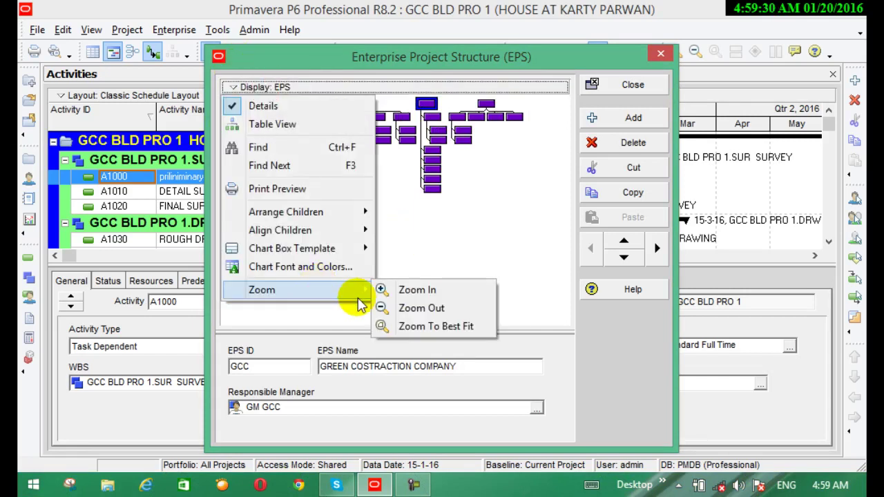
left_click(418, 290)
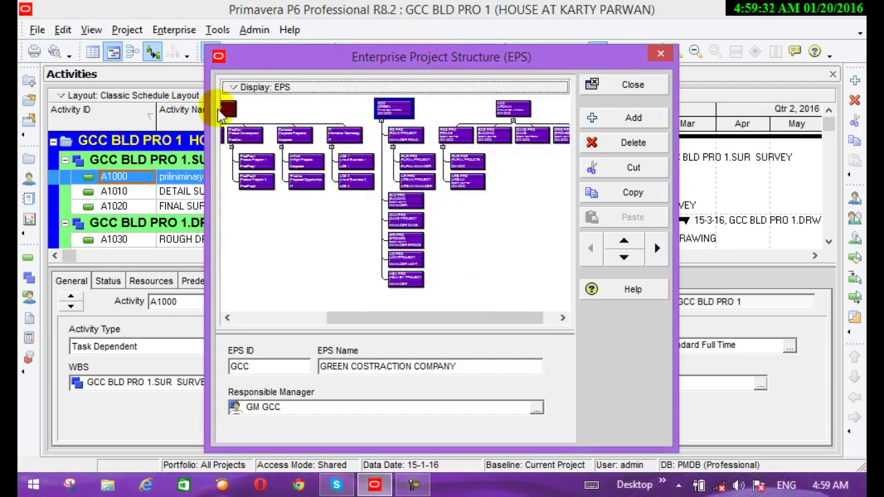
left_click(275, 87)
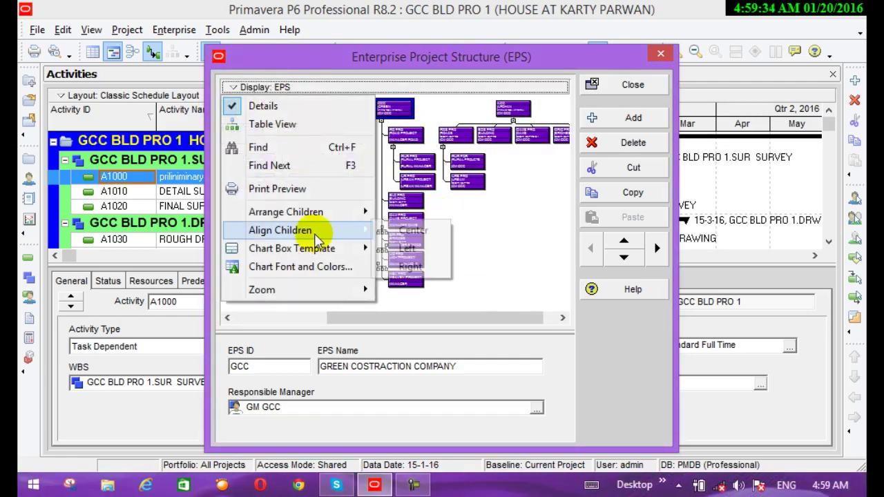
mouse_move(326, 297)
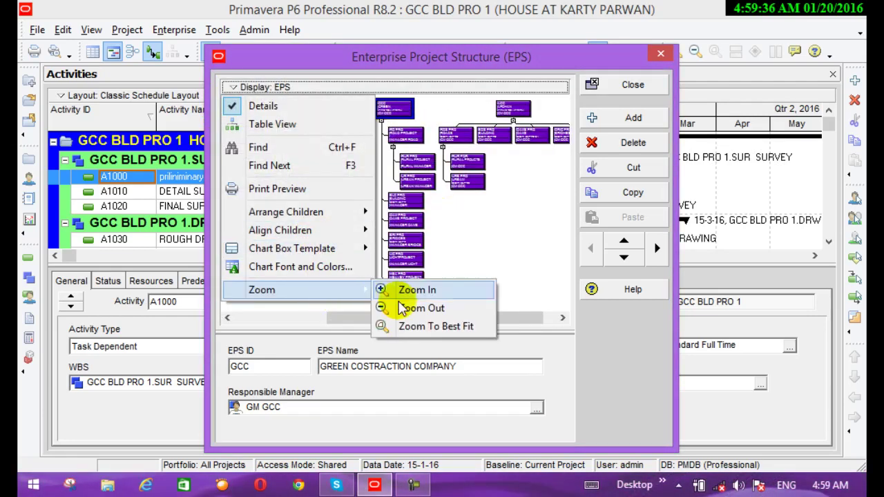
left_click(432, 296)
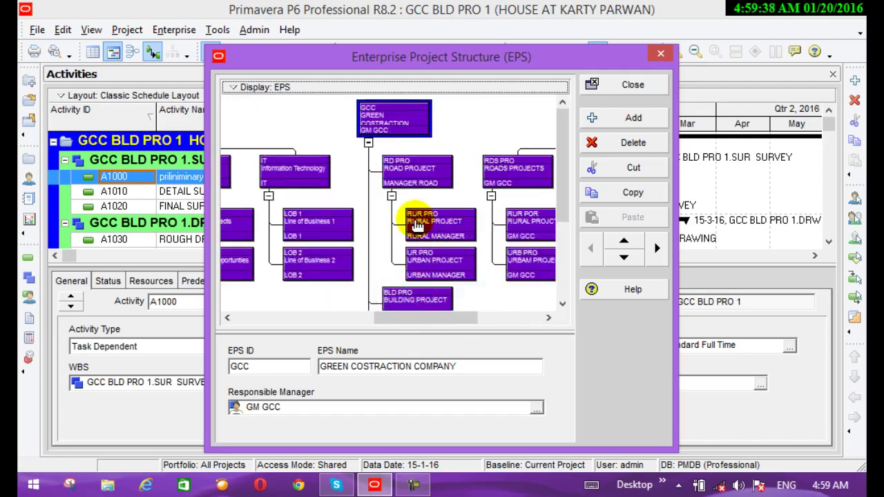
mouse_move(449, 318)
left_mouse_down()
mouse_move(532, 336)
mouse_move(433, 307)
mouse_move(414, 314)
mouse_move(453, 323)
left_mouse_up()
left_click_drag(400, 317, 525, 326)
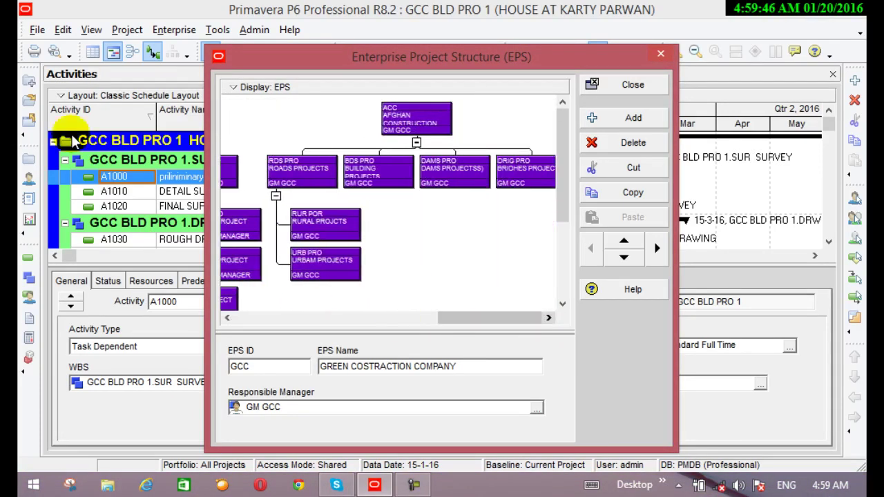
- Move the GREEN COSTRACTION COMPANY (GCC) element after AFGHAN CONSTRUCTION COMPANY (ACC) in the EPS order
left_click(231, 88)
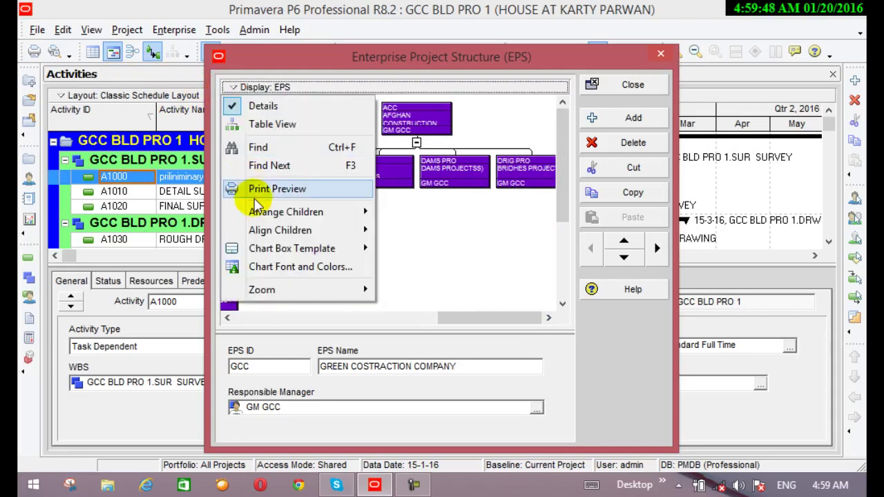
mouse_move(300, 219)
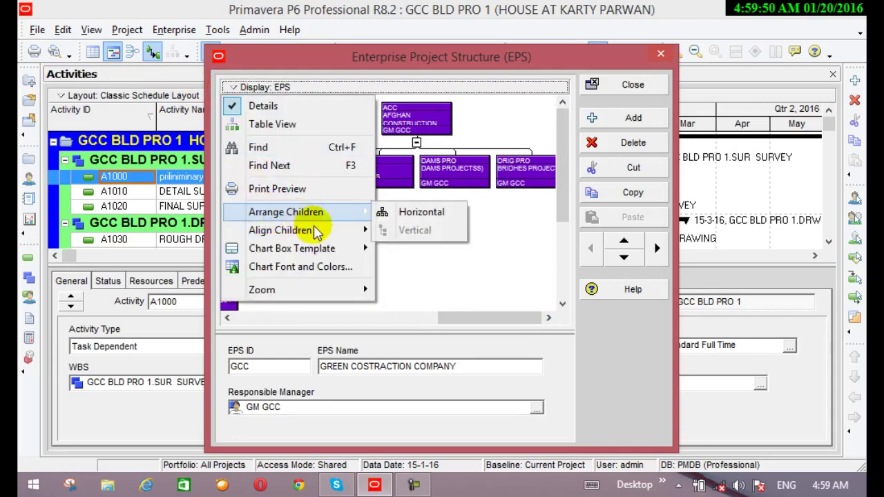
mouse_move(316, 233)
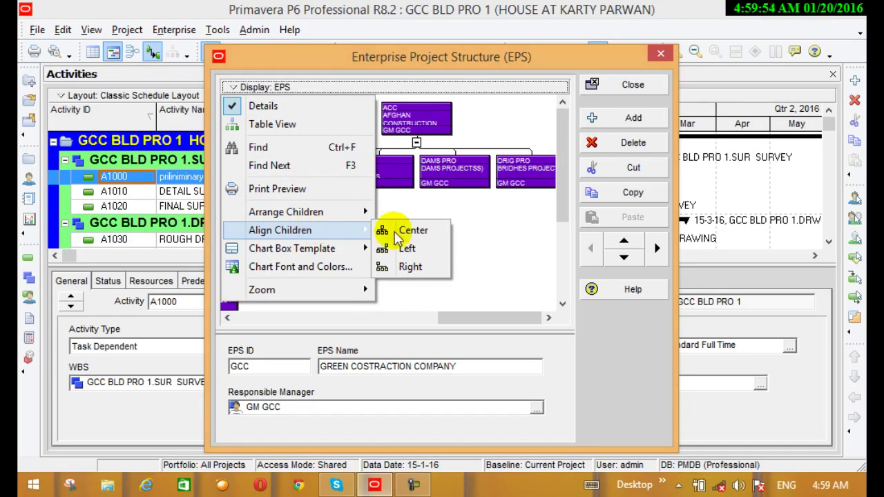
left_click(537, 259)
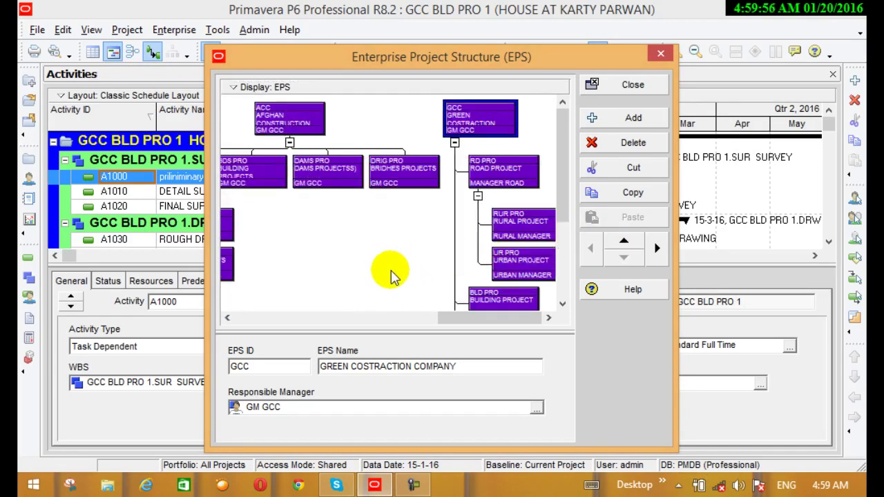
- Shrink the EPS chart and look across its branches to check the new order and the GCC project elements
mouse_move(446, 321)
left_mouse_down()
mouse_move(389, 344)
mouse_move(336, 340)
mouse_move(300, 122)
left_mouse_up()
left_click(238, 88)
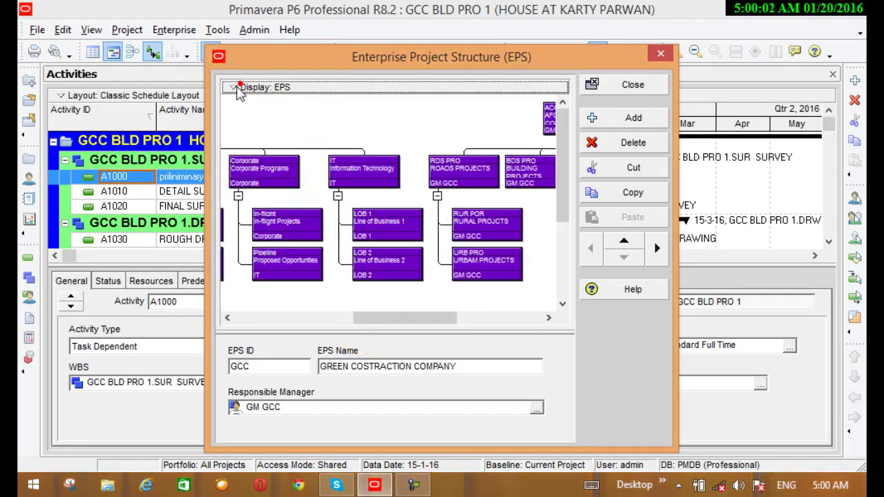
mouse_move(269, 289)
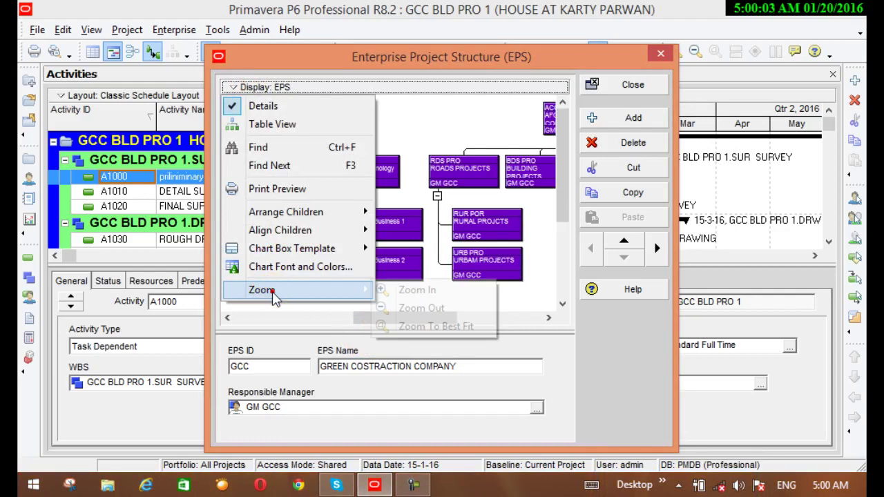
left_click(415, 308)
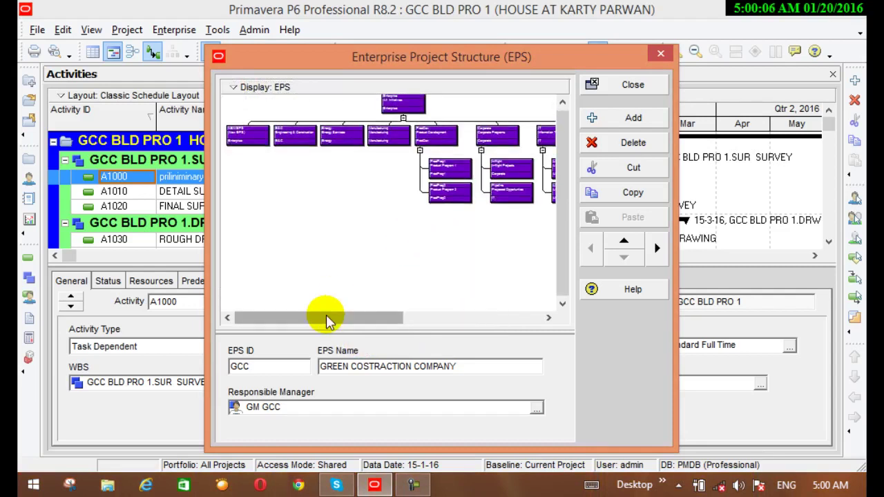
left_click_drag(326, 319, 432, 319)
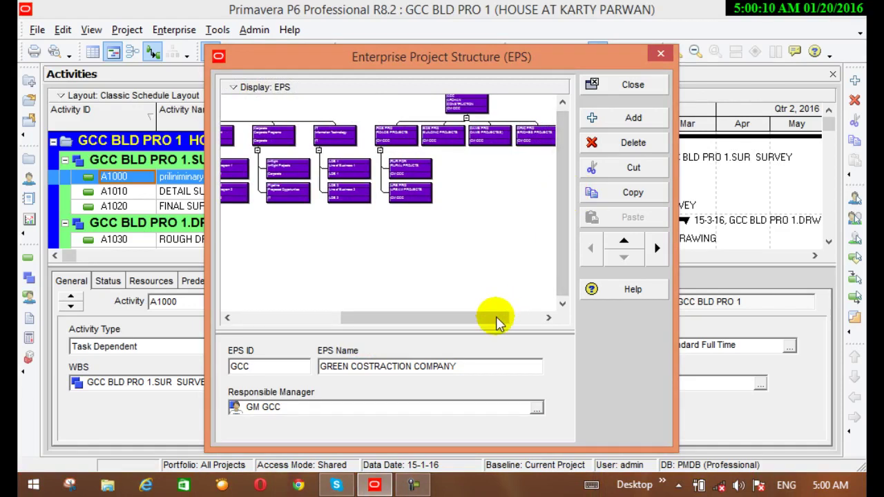
left_click_drag(493, 320, 556, 340)
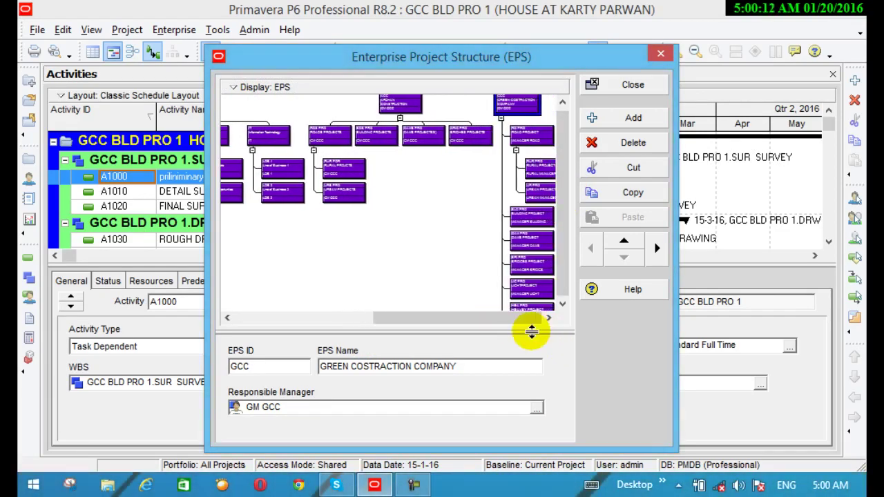
left_click(525, 319)
left_click_drag(562, 230, 562, 227)
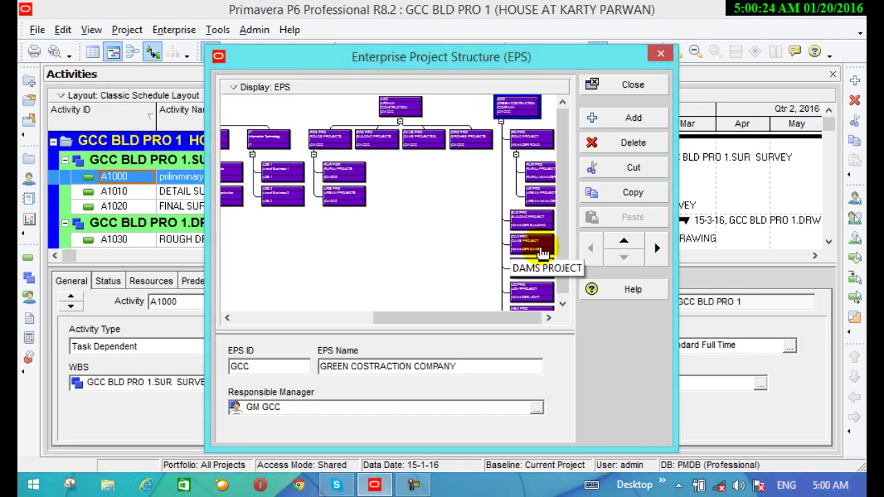
- Align the children of the GREEN COSTRACTION COMPANY (GCC) element left in the EPS chart, and set them back to center alignment
left_click(233, 88)
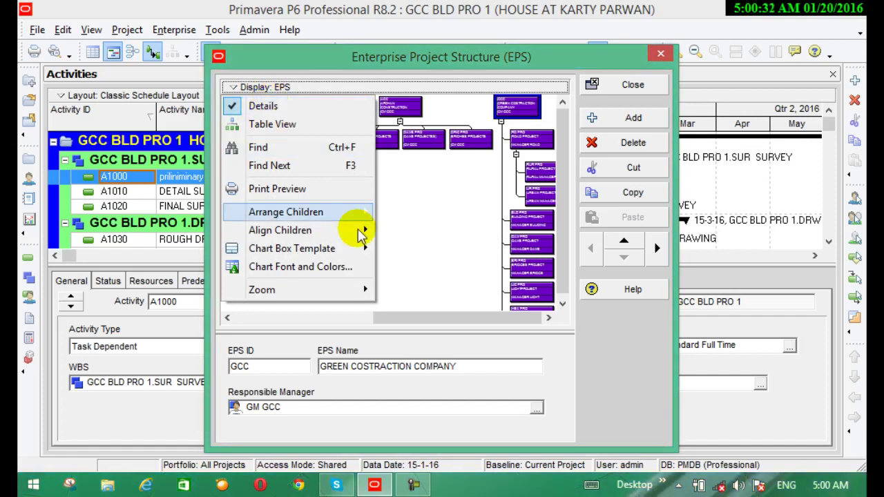
left_click(323, 230)
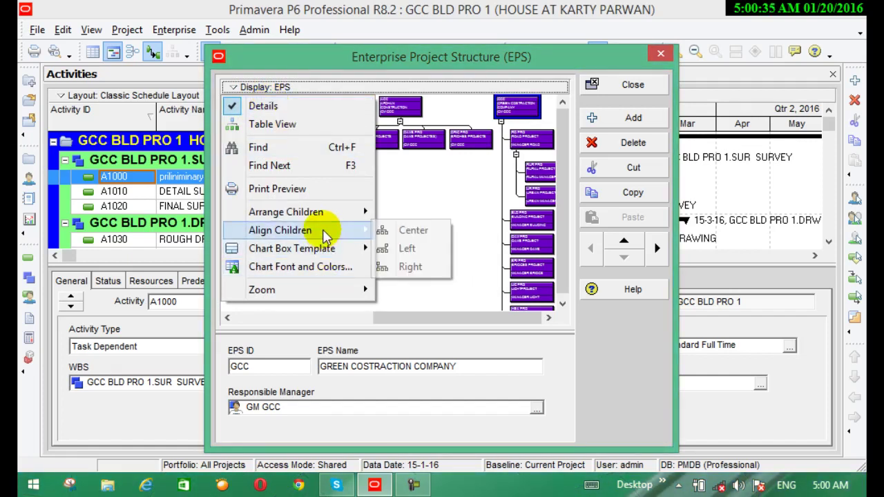
left_click(404, 250)
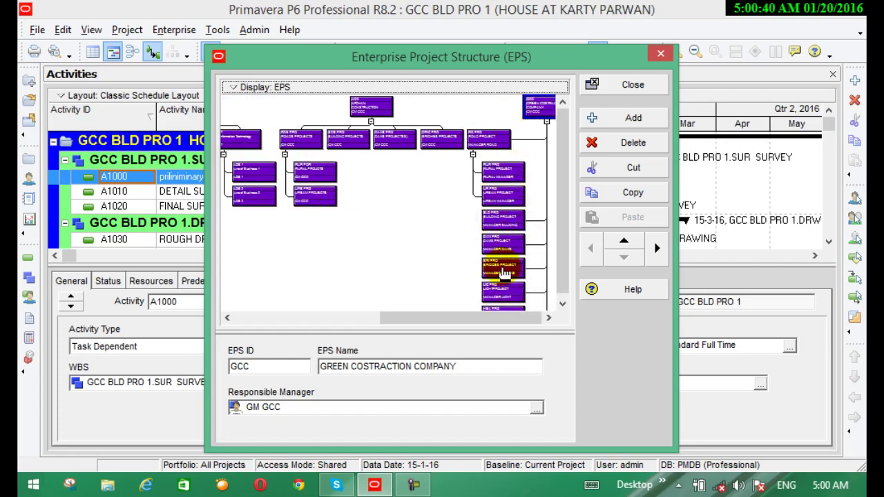
left_click(247, 87)
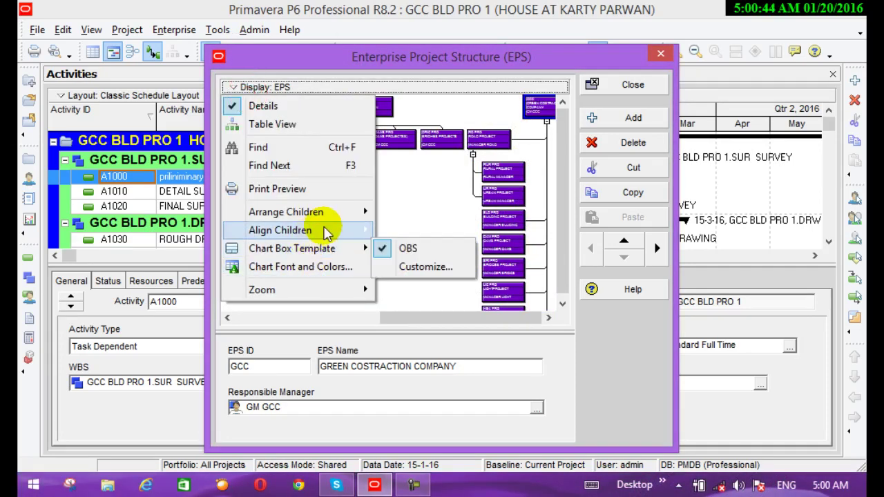
mouse_move(328, 232)
left_click(406, 231)
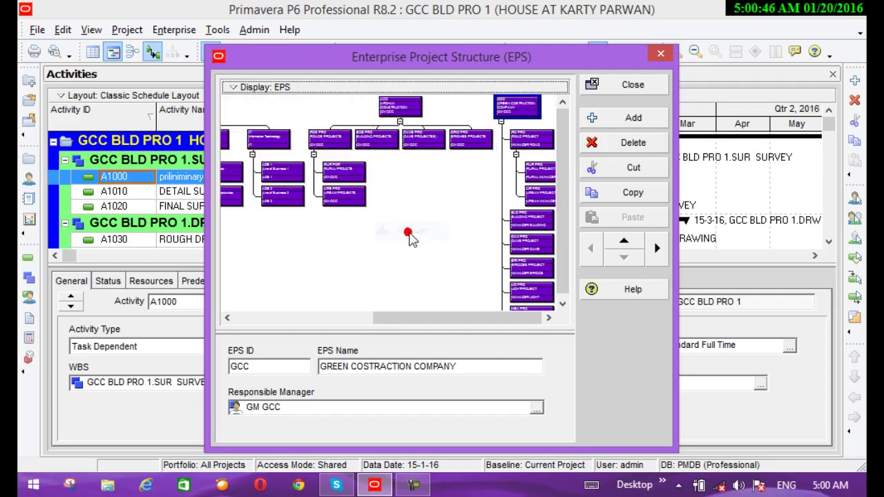
- Arrange the children of the GREEN COSTRACTION COMPANY (GCC) element horizontally in the EPS chart
left_click(235, 87)
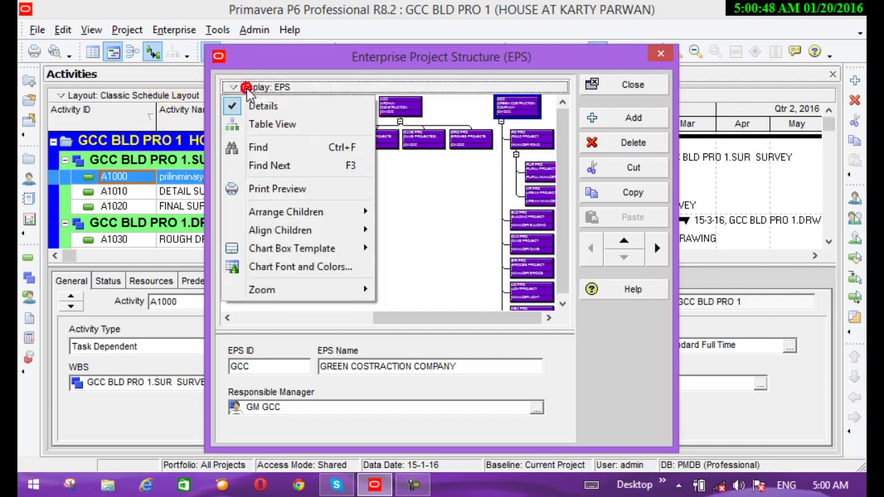
mouse_move(327, 216)
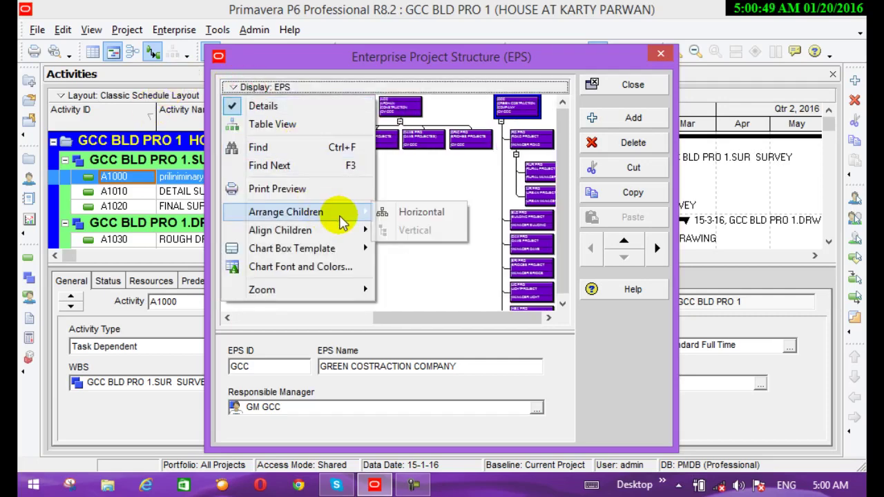
left_click(398, 214)
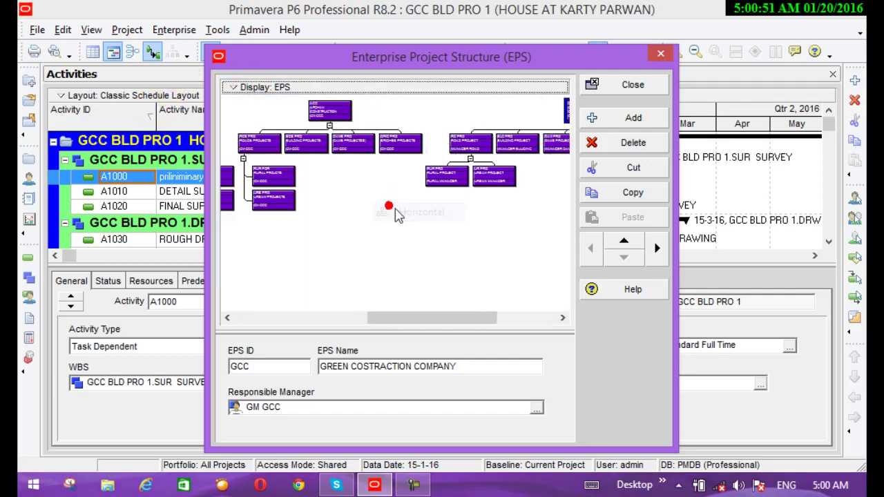
left_click(248, 84)
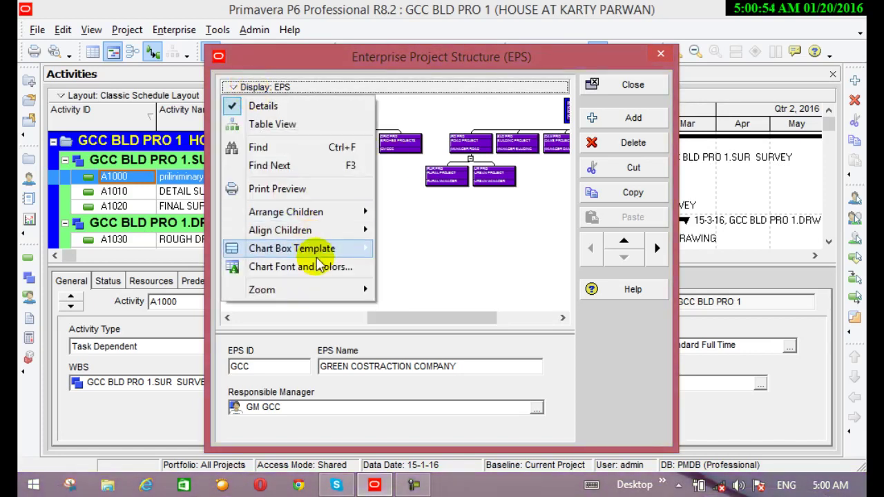
mouse_move(315, 254)
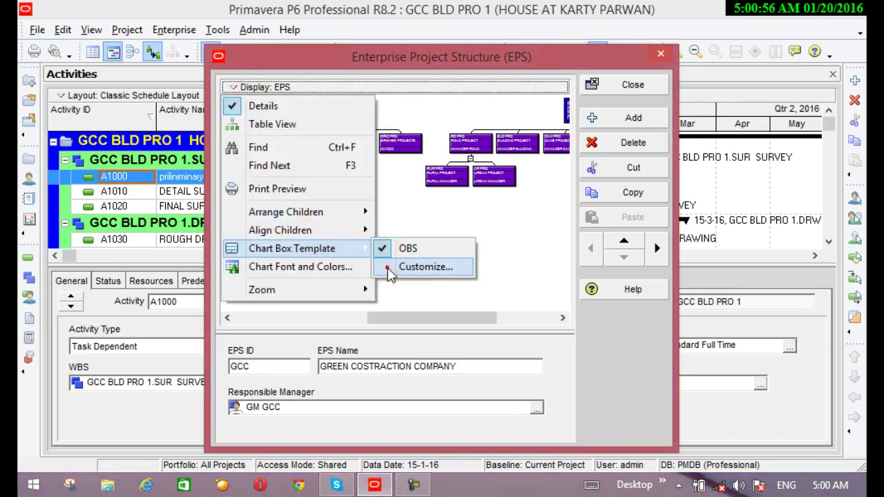
left_click(387, 267)
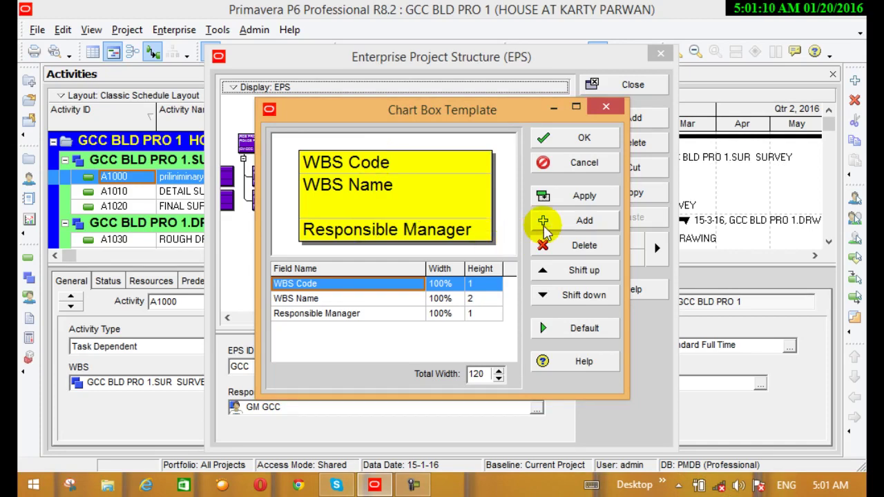
left_click(605, 106)
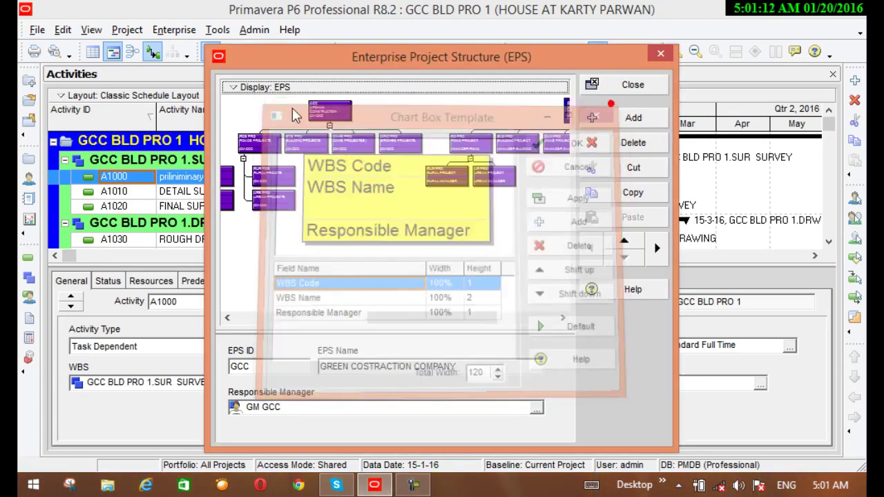
- Customize the chart box template by adding an Actual Cost field below Responsible Manager
left_click(242, 88)
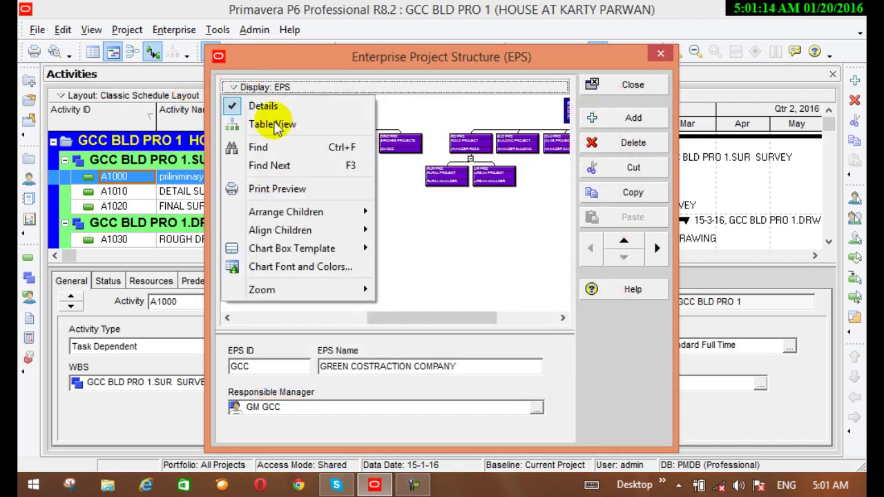
mouse_move(338, 257)
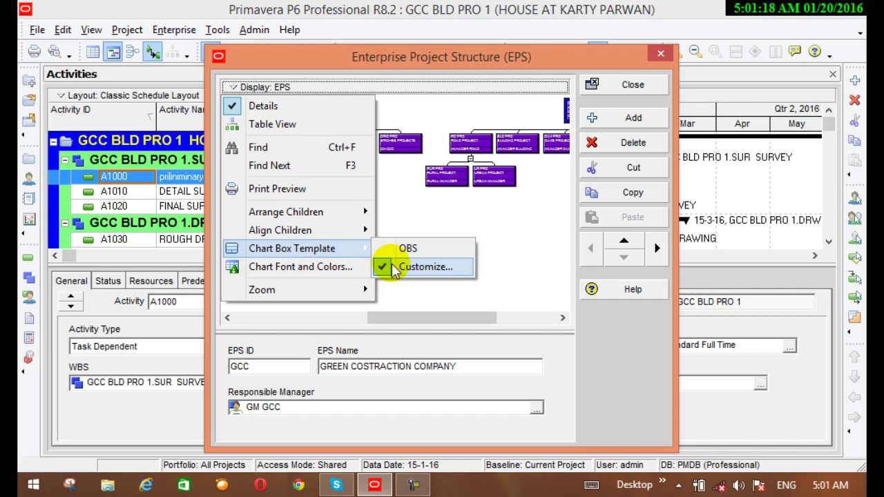
left_click(393, 268)
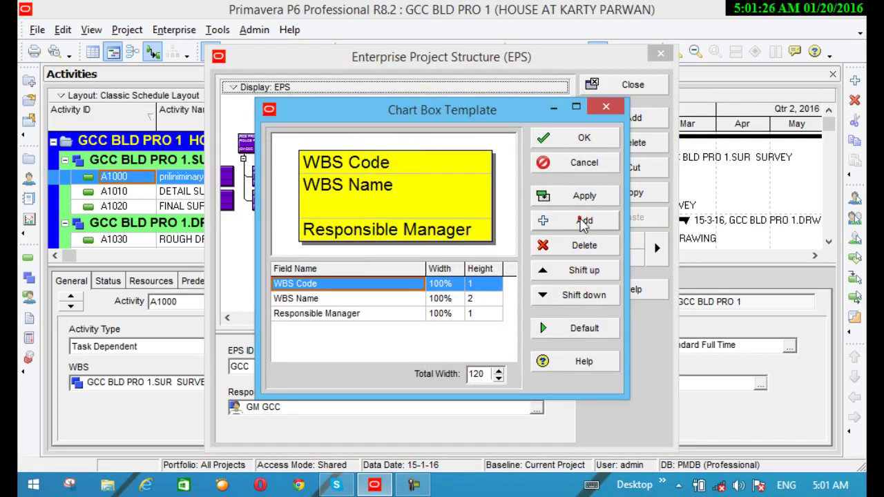
left_click(580, 220)
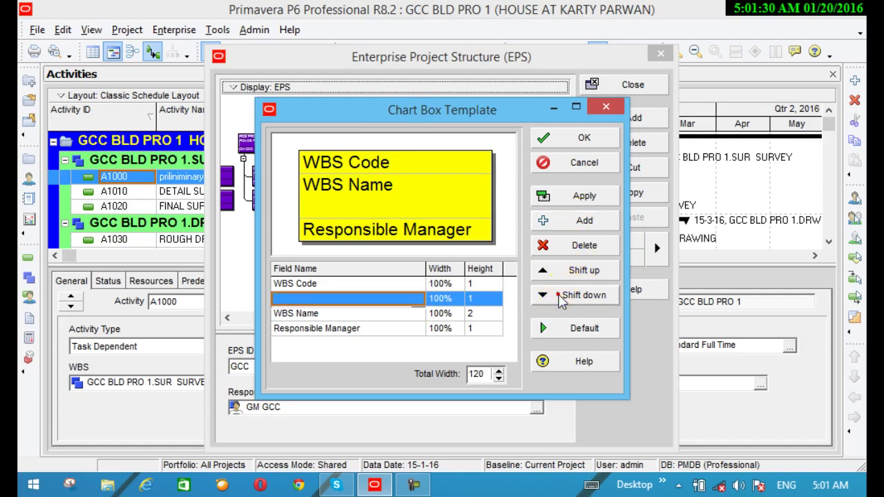
left_click(561, 297)
left_click(561, 297)
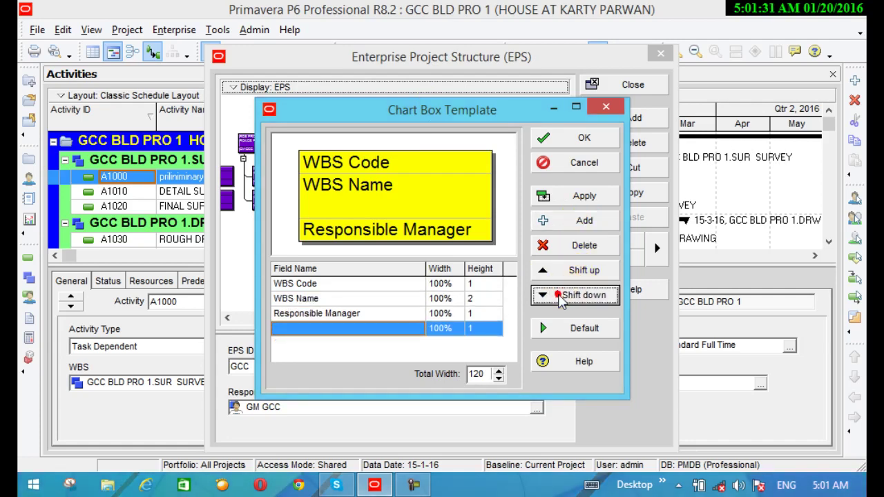
left_click(411, 329)
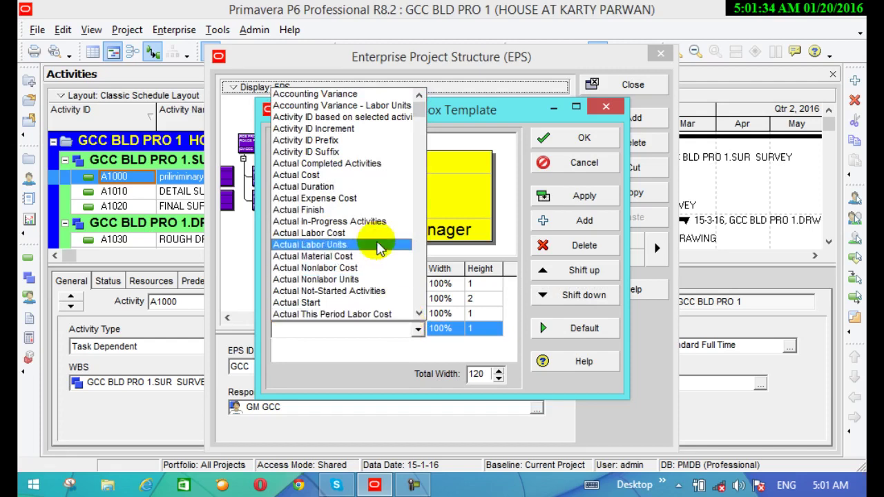
left_click(319, 175)
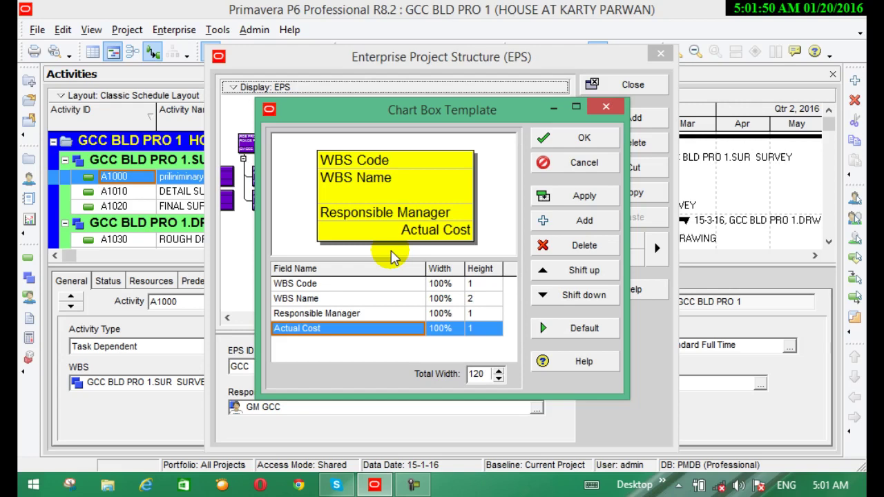
left_click(578, 140)
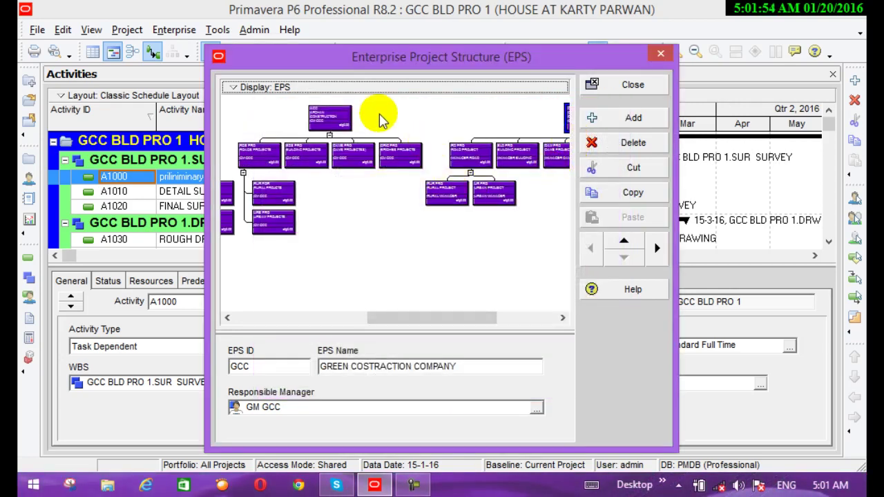
- Enlarge the EPS chart and examine the Actual Cost line in the GCC and ACC element boxes
left_click(241, 87)
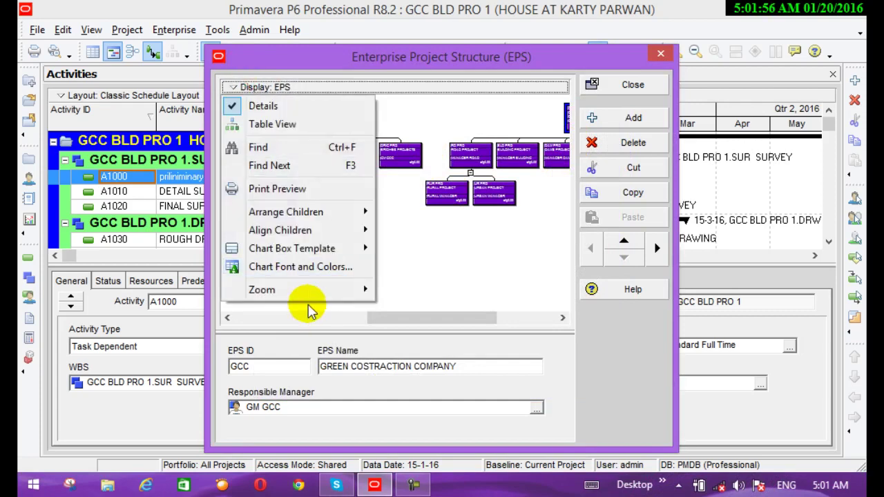
left_click(398, 290)
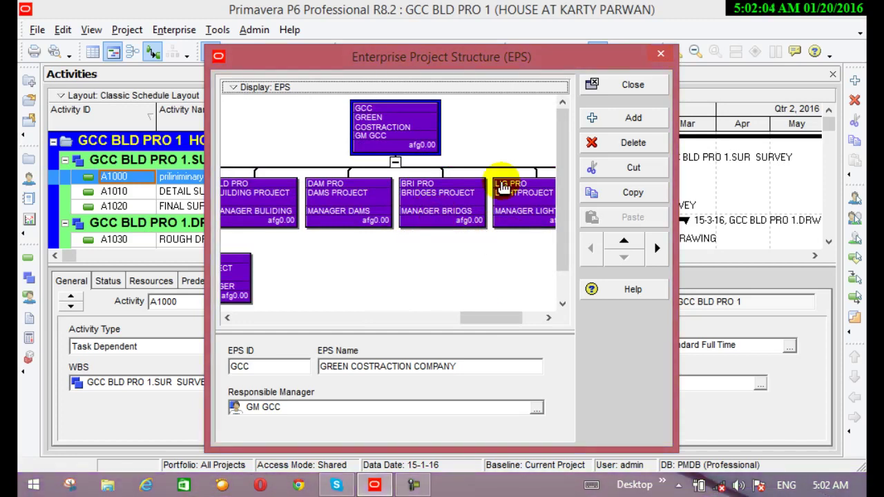
left_click_drag(517, 319, 408, 312)
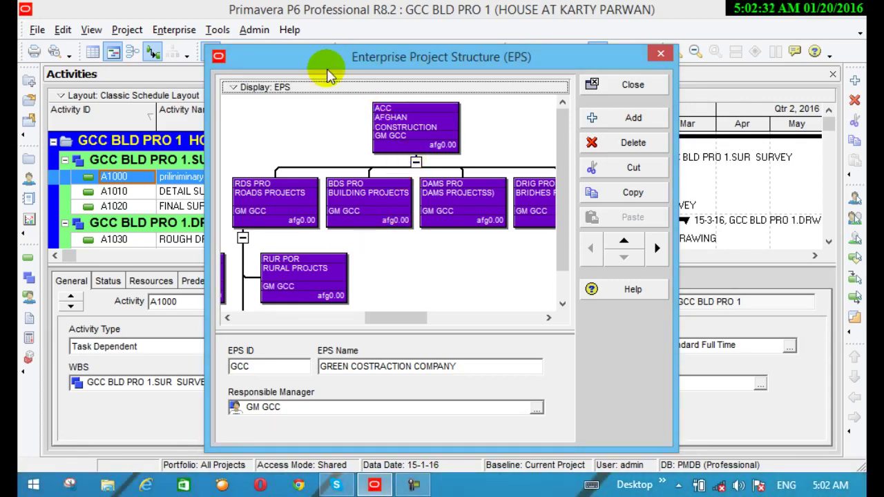
- Set the EPS chart's box color to yellow in the chart font and color settings and apply it
left_click(228, 91)
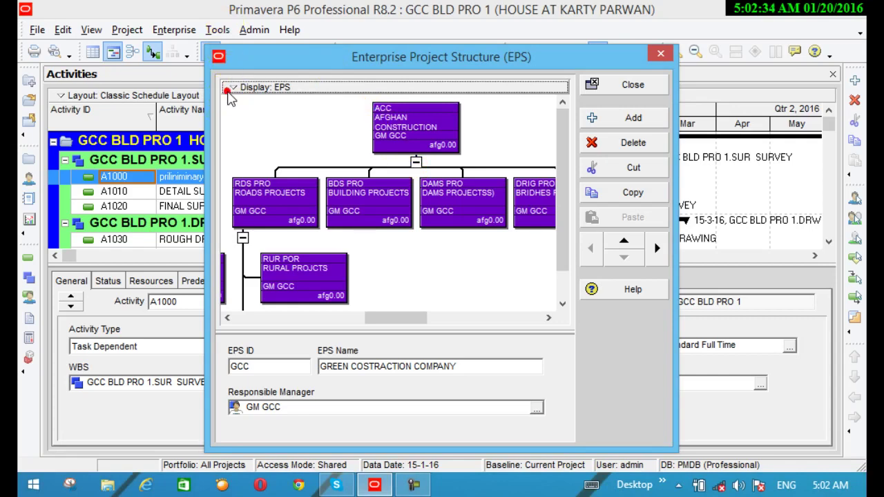
left_click(285, 269)
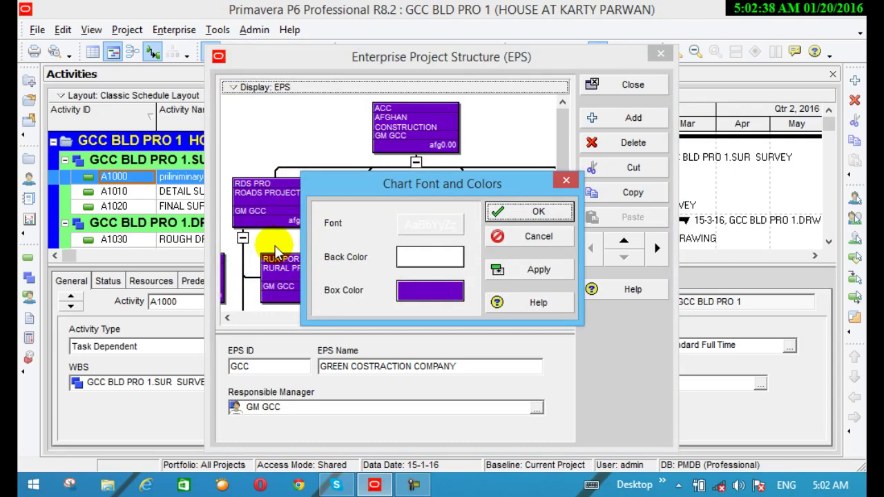
left_click(409, 293)
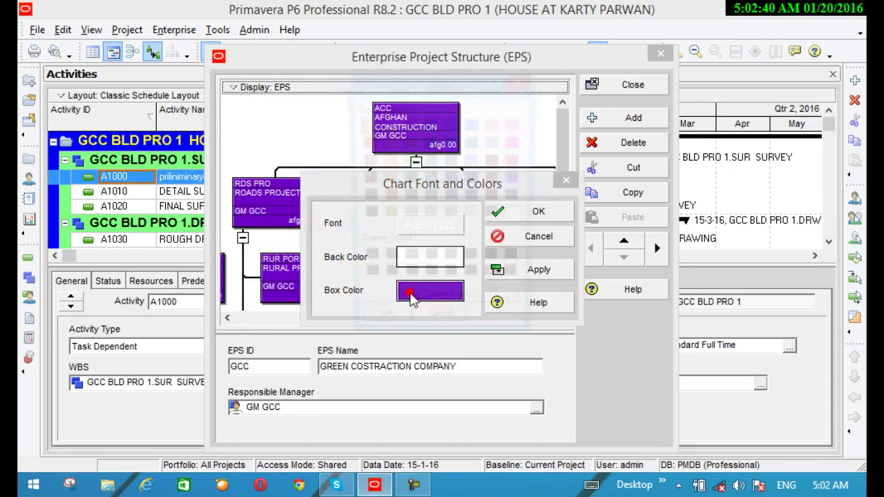
left_click(387, 142)
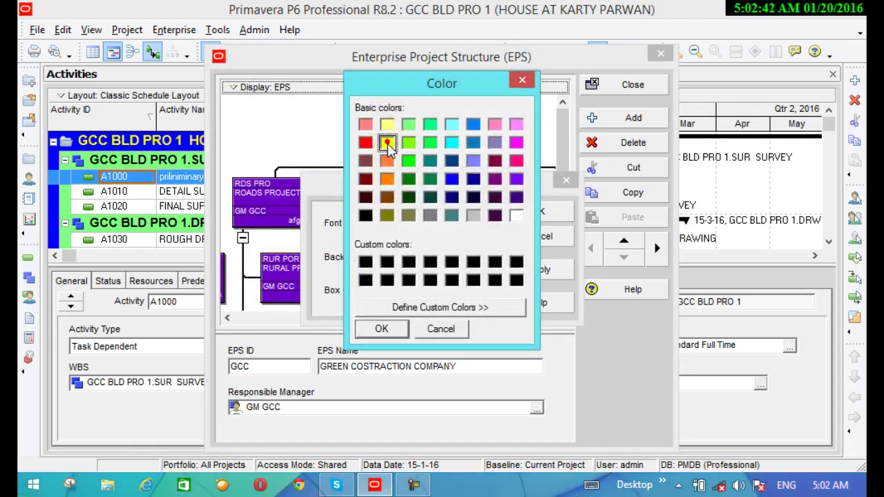
left_click(380, 333)
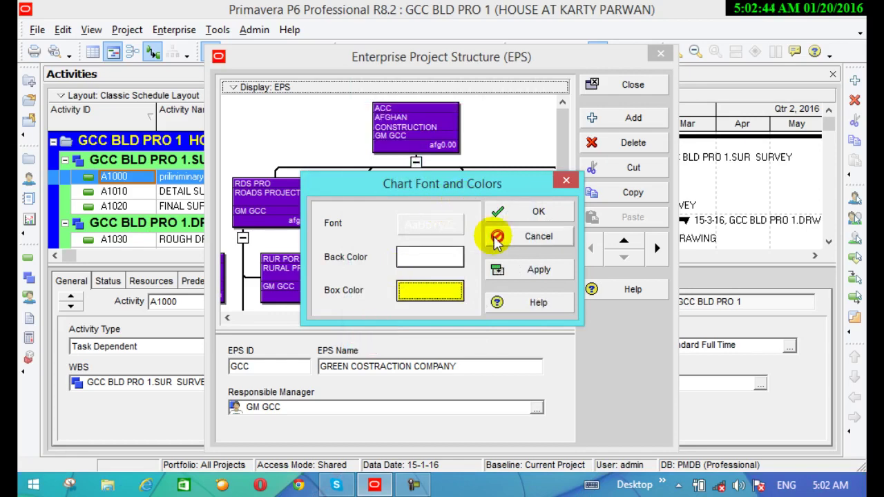
left_click(509, 271)
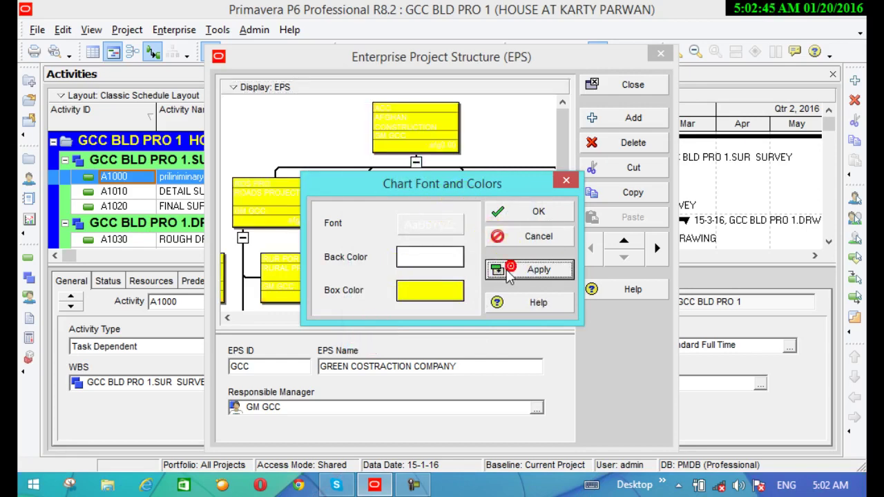
- Change the EPS chart's box color to blue and apply it
left_click(419, 293)
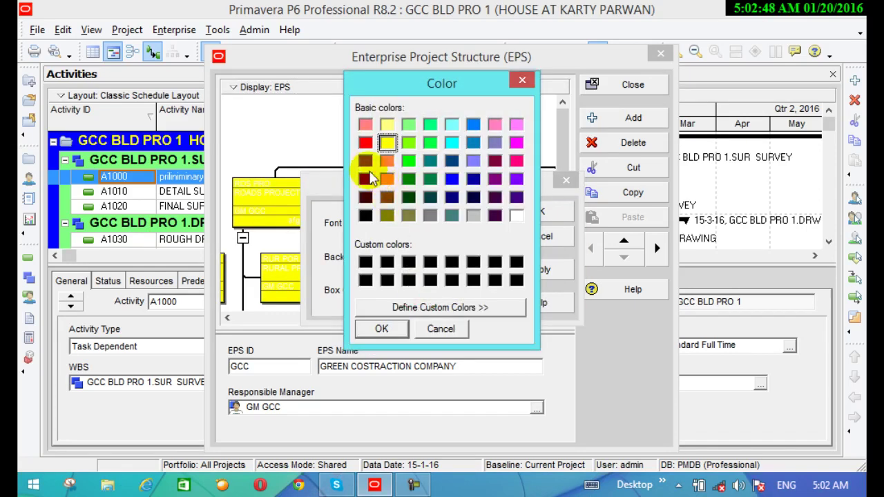
left_click(365, 179)
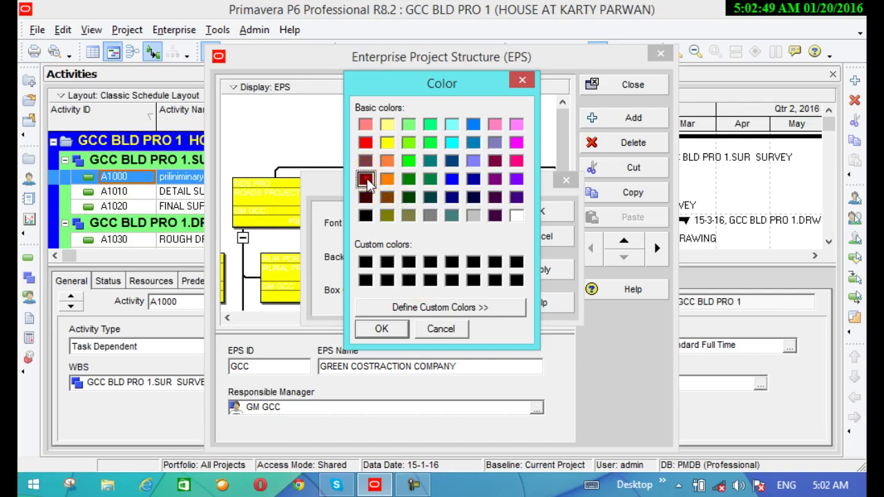
left_click(452, 180)
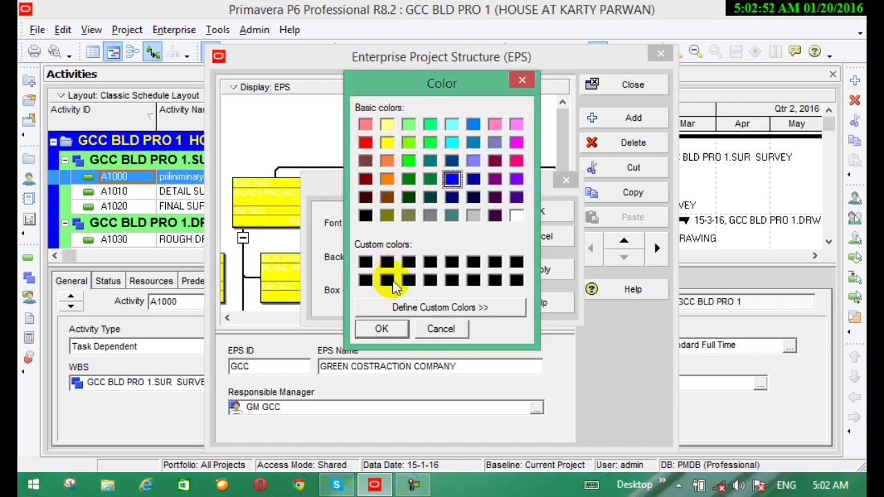
left_click(384, 329)
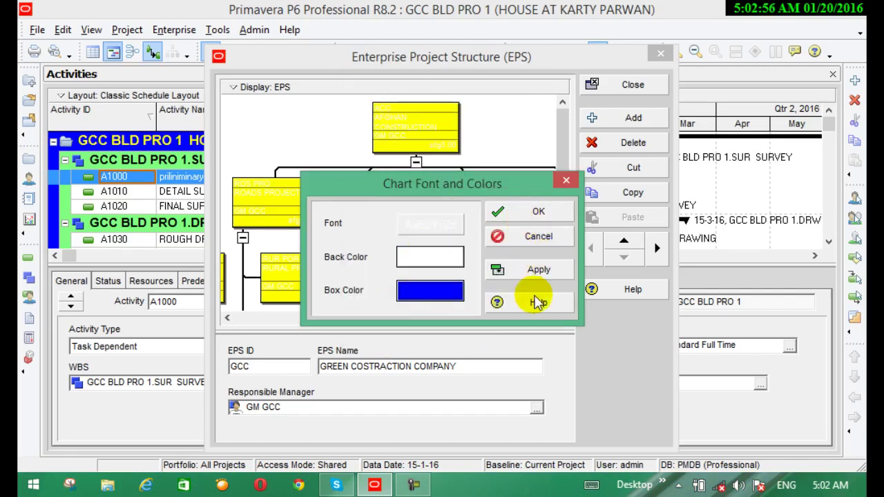
left_click(530, 271)
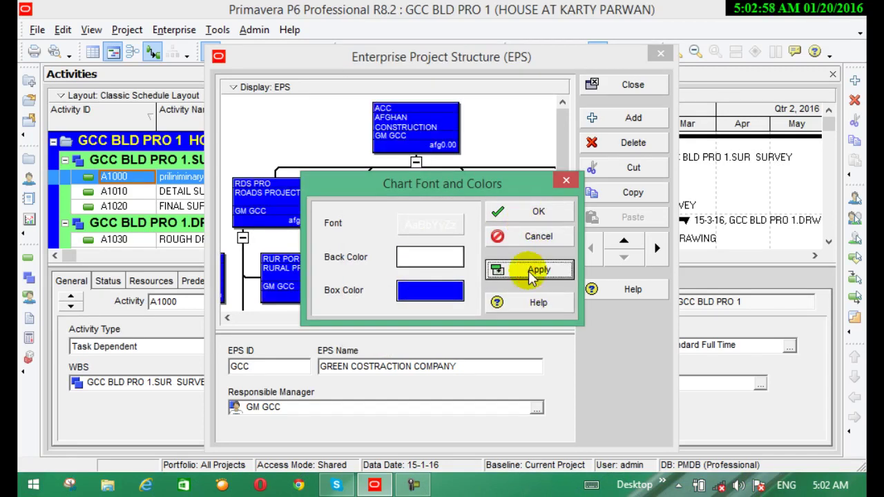
- Set the EPS chart's back color to light red and apply it
left_click(407, 257)
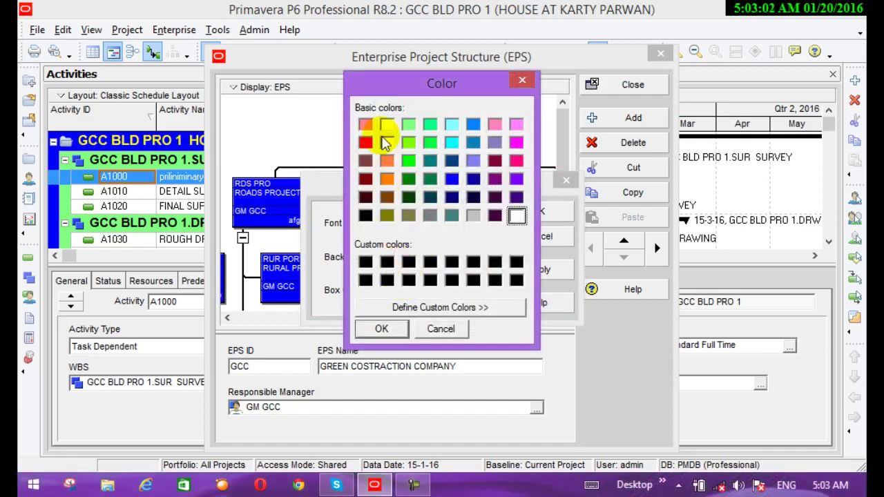
left_click(379, 330)
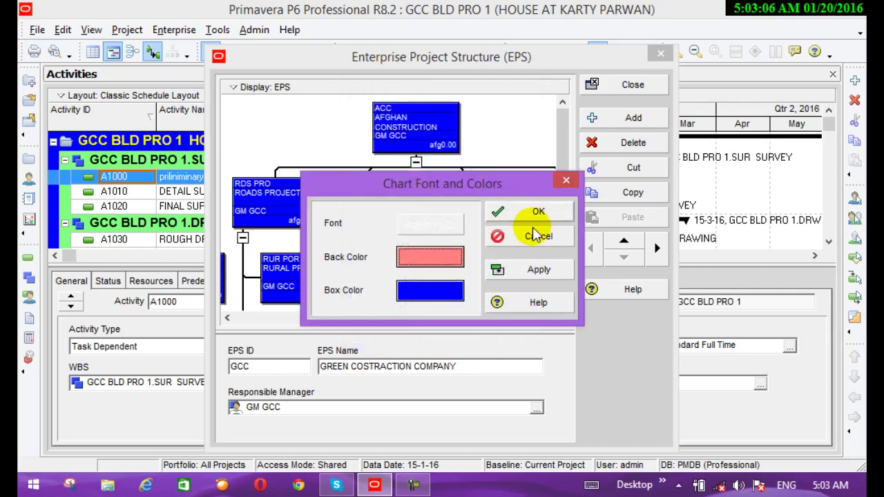
left_click(519, 274)
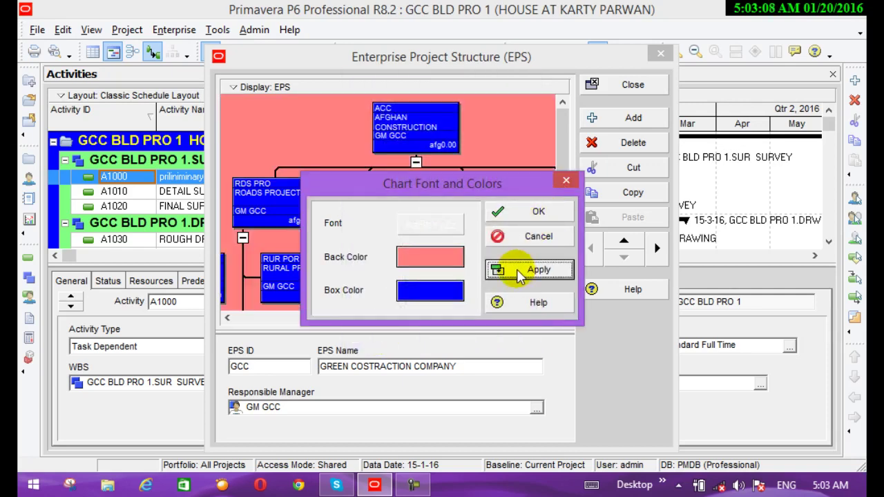
left_click(440, 262)
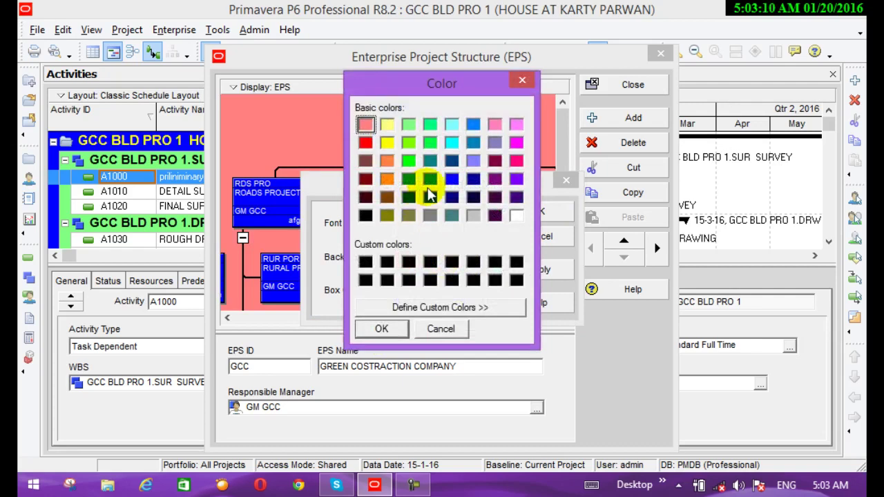
left_click(516, 214)
left_click(391, 323)
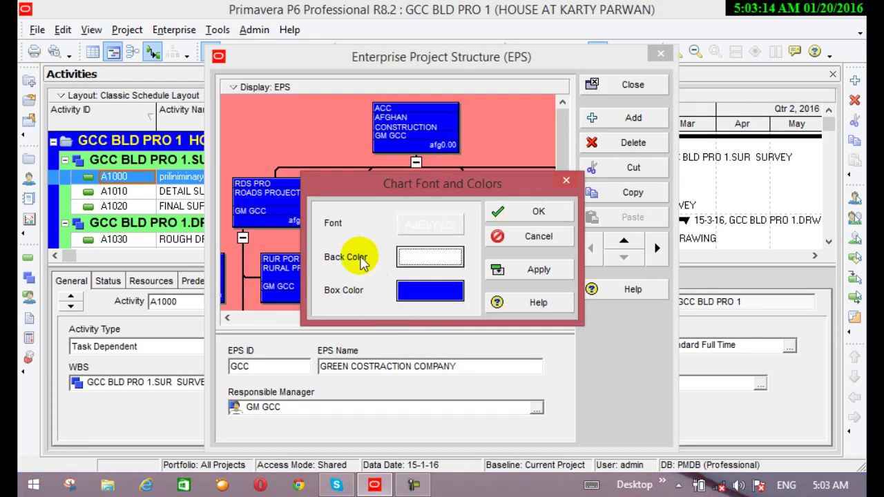
left_click(422, 231)
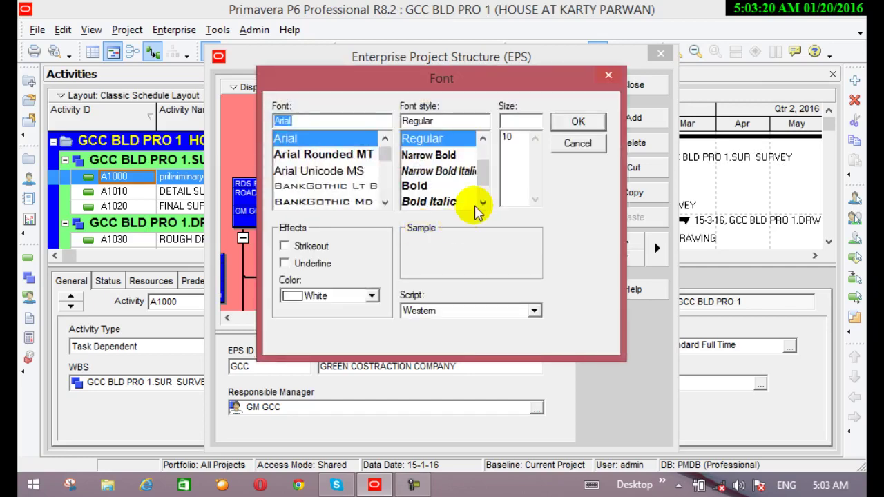
left_click(577, 123)
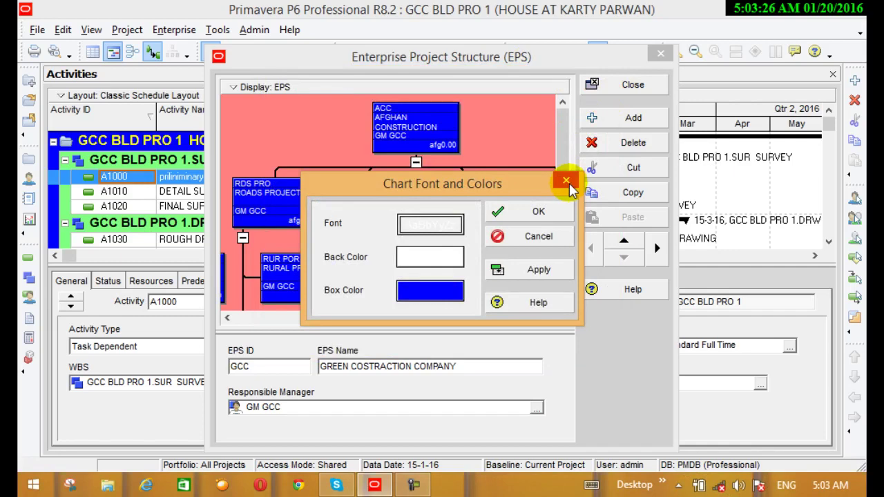
left_click(566, 182)
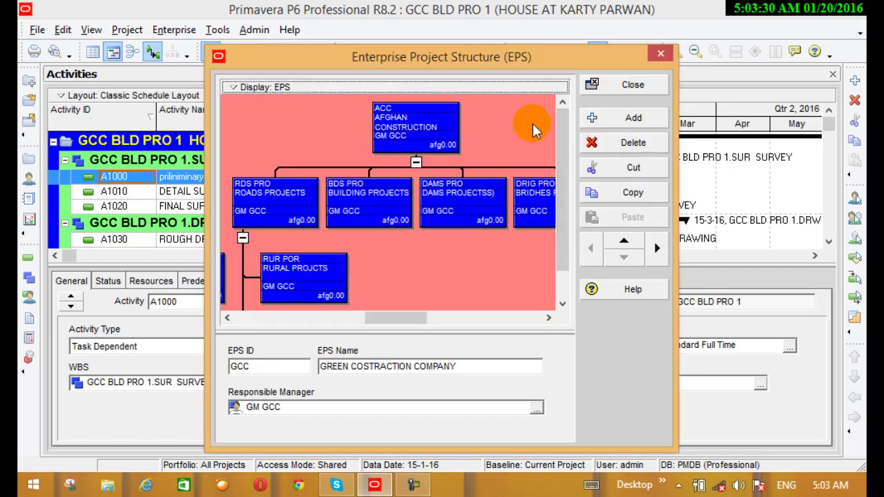
- Set the EPS chart's back color to white, apply it, and close the Enterprise Project Structure
left_click(243, 87)
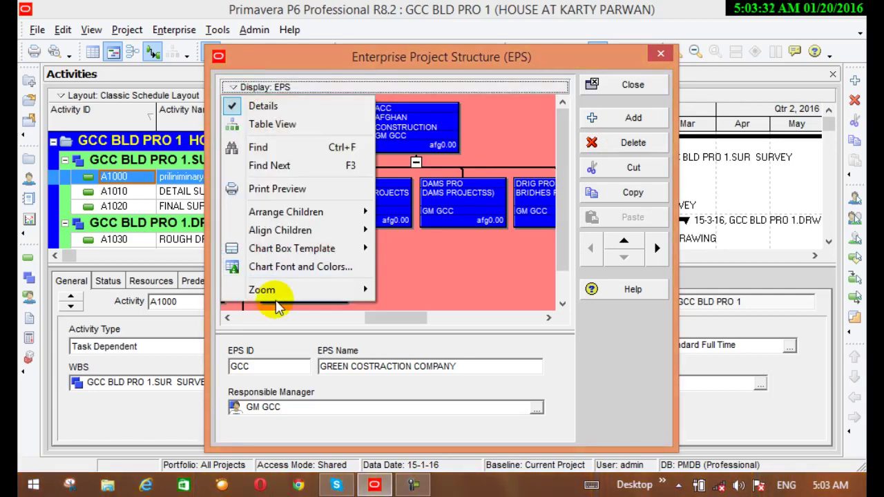
left_click(308, 268)
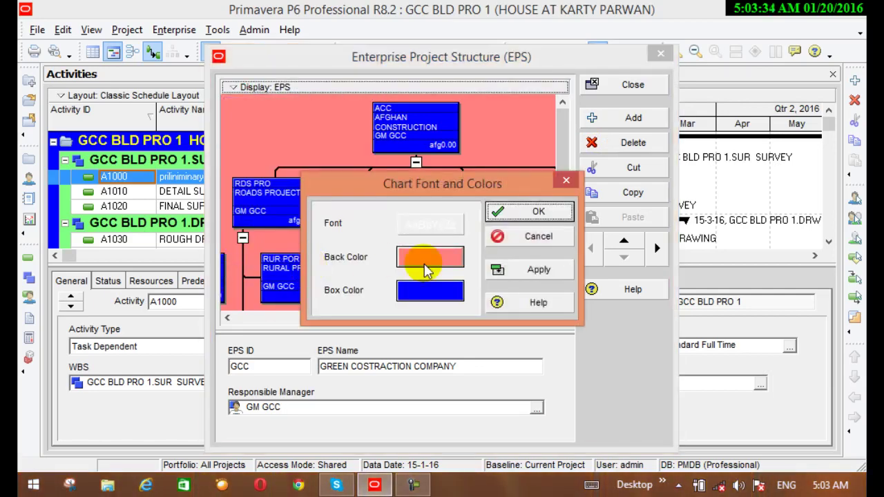
left_click(426, 270)
left_click(516, 217)
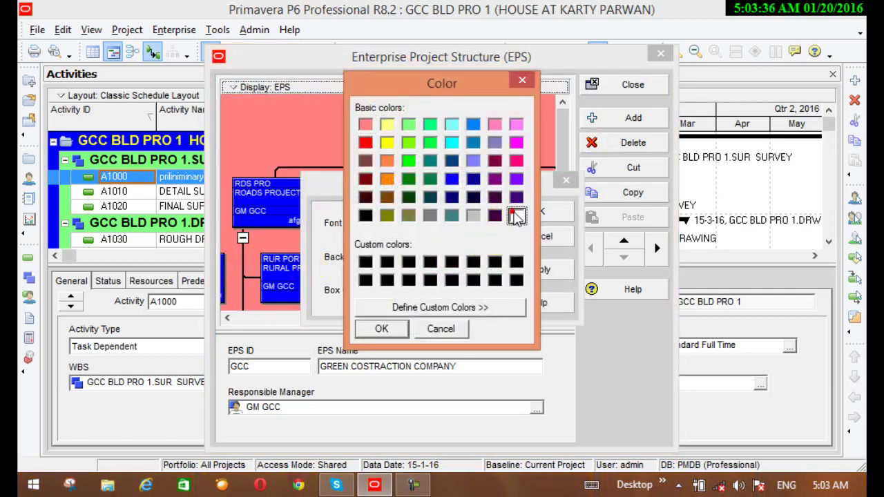
left_click(385, 329)
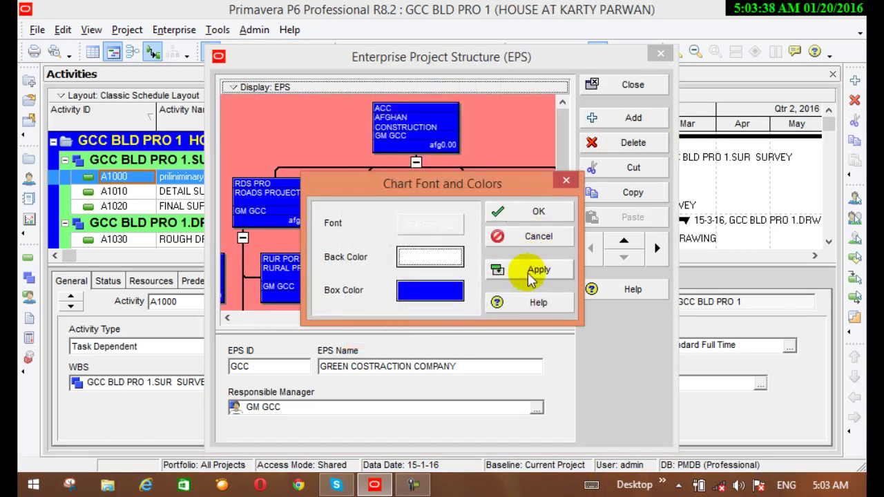
left_click(525, 275)
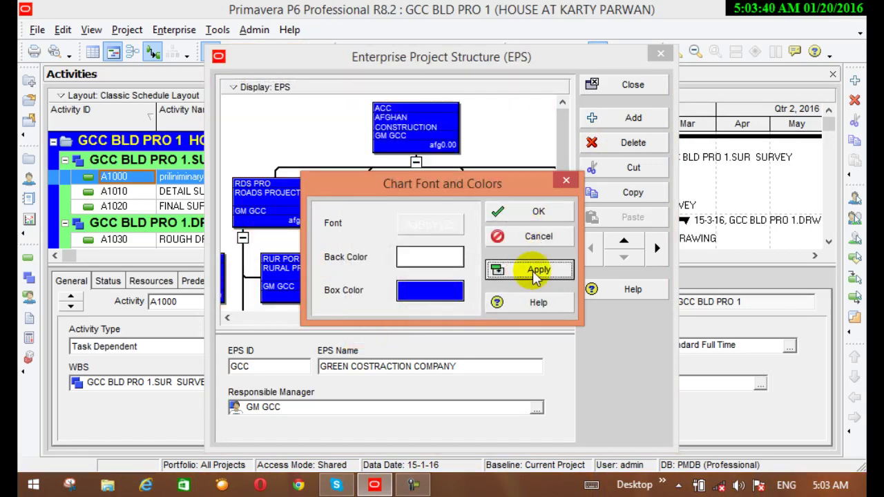
left_click(537, 213)
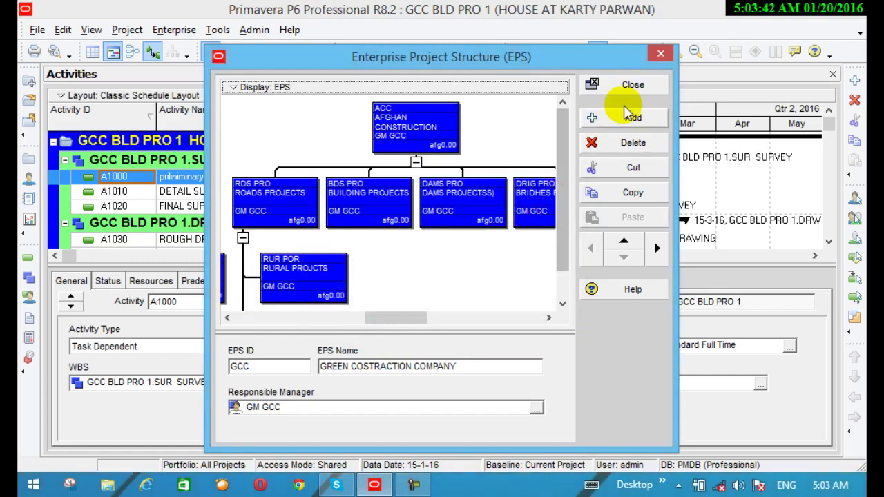
left_click(660, 55)
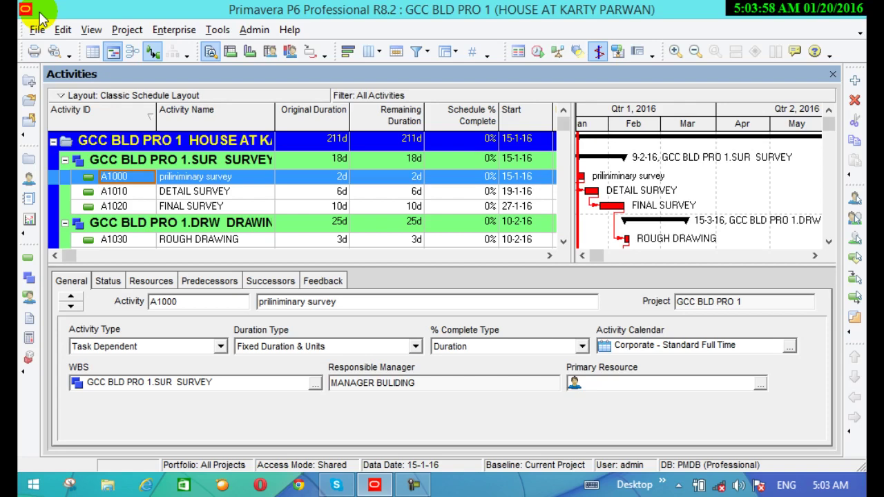
- Open the Organizational Breakdown Structure and go back to the start of its element list
left_click(173, 31)
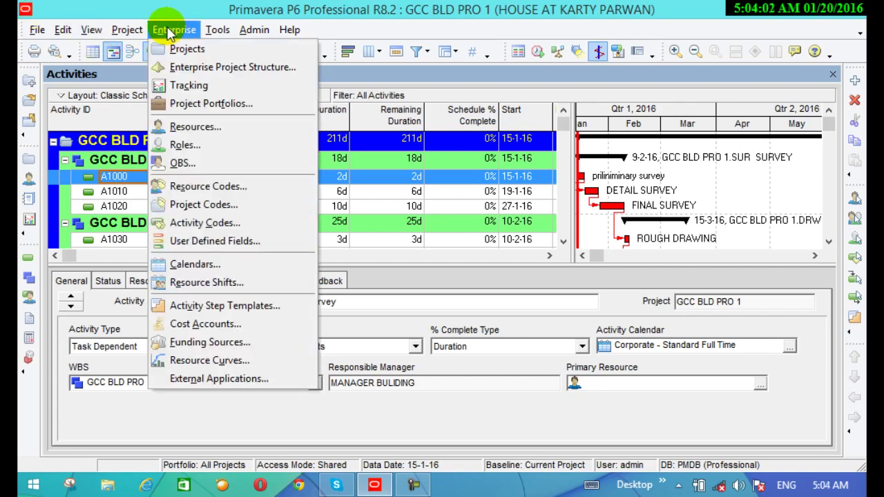
left_click(192, 166)
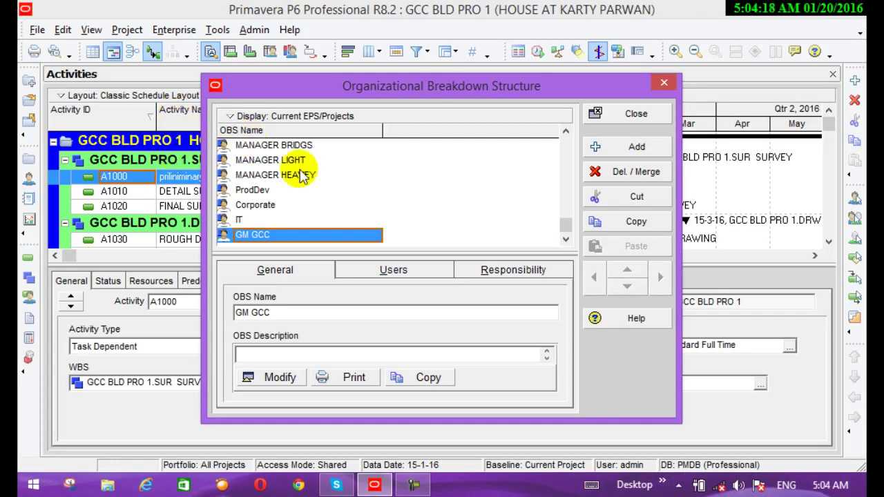
scroll(453, 141, "up", 1)
scroll(380, 173, "up", 10)
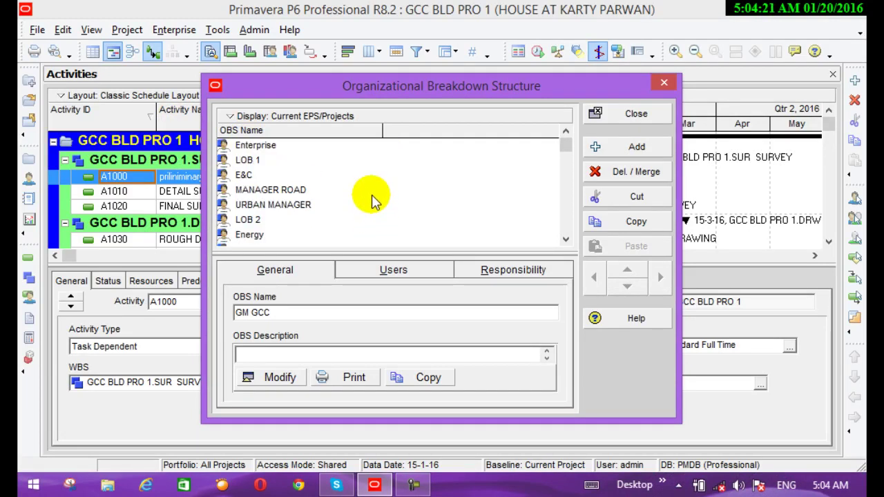
- Try to delete the top-level Enterprise element from the OBS
left_click(368, 147)
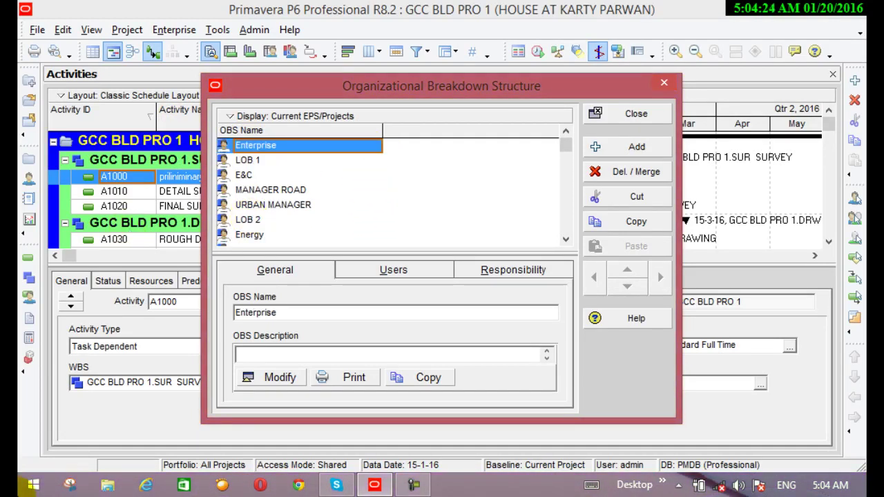
left_click(612, 179)
left_click(409, 279)
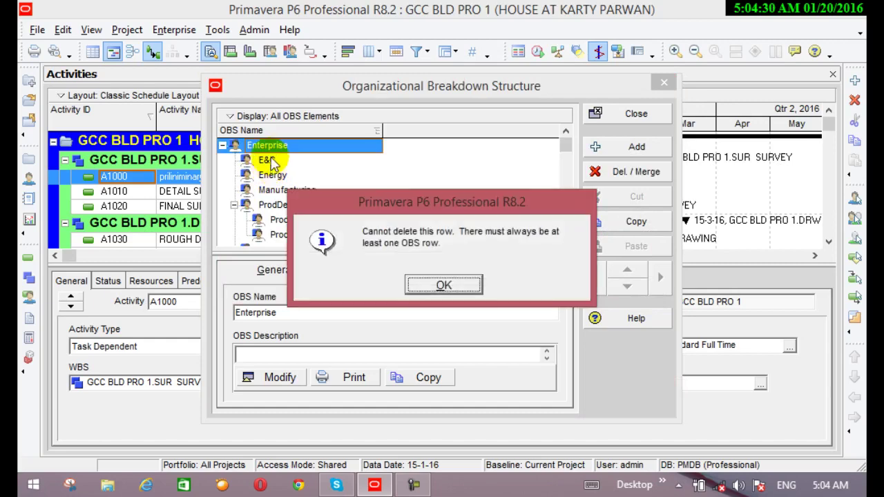
left_click(446, 286)
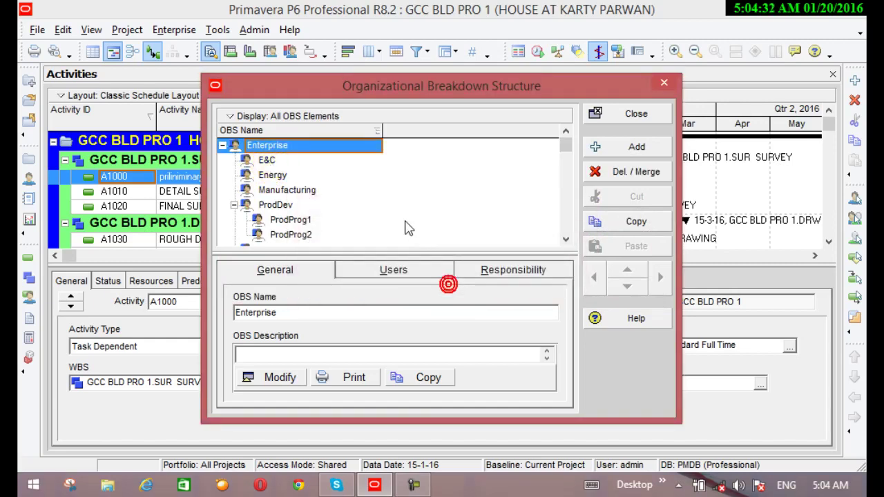
- Delete the ProdProg1 element under ProdDev and merge its WBS assignments onto the parent OBS
left_click(403, 190)
left_click(279, 221)
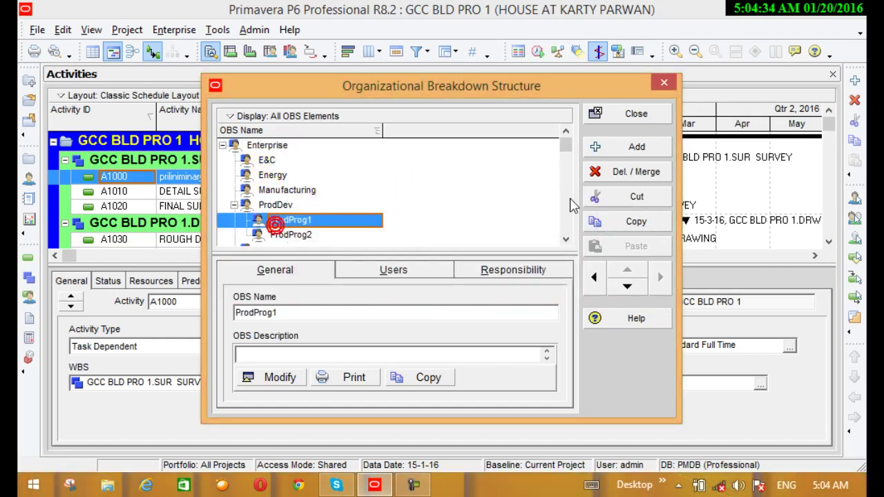
left_click(603, 177)
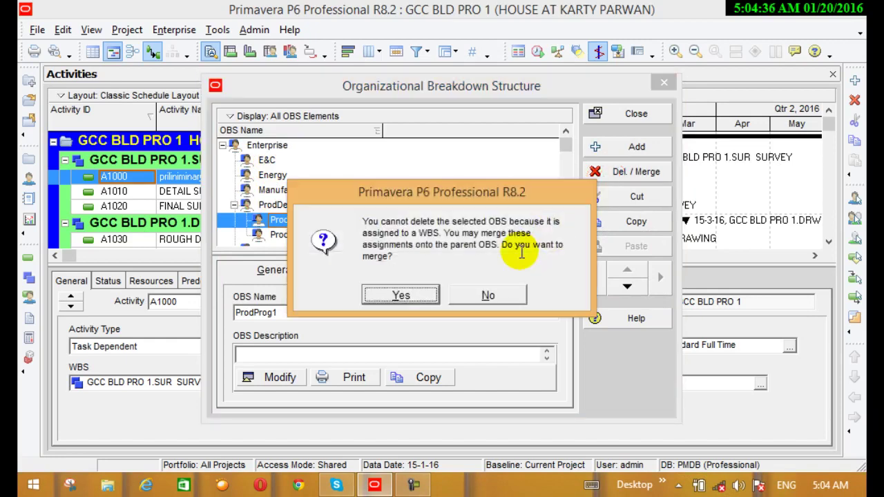
left_click(394, 299)
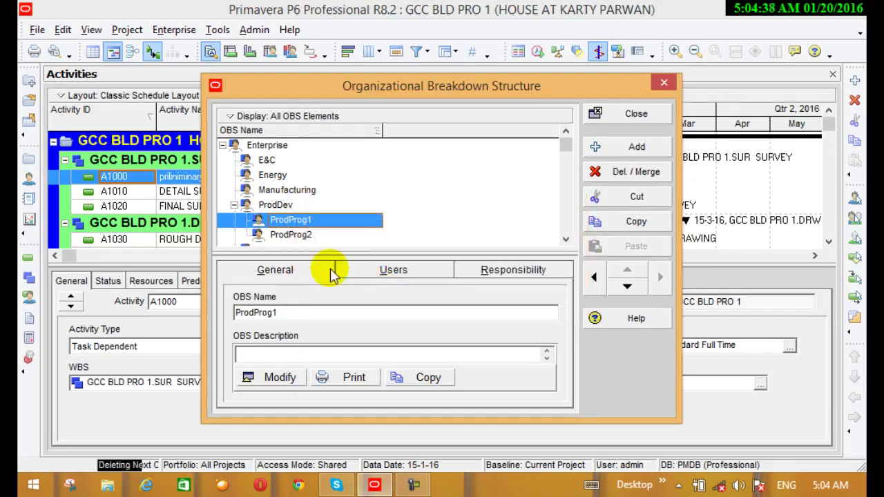
- Try again to delete the root Enterprise element from the OBS hierarchy
left_click(280, 149)
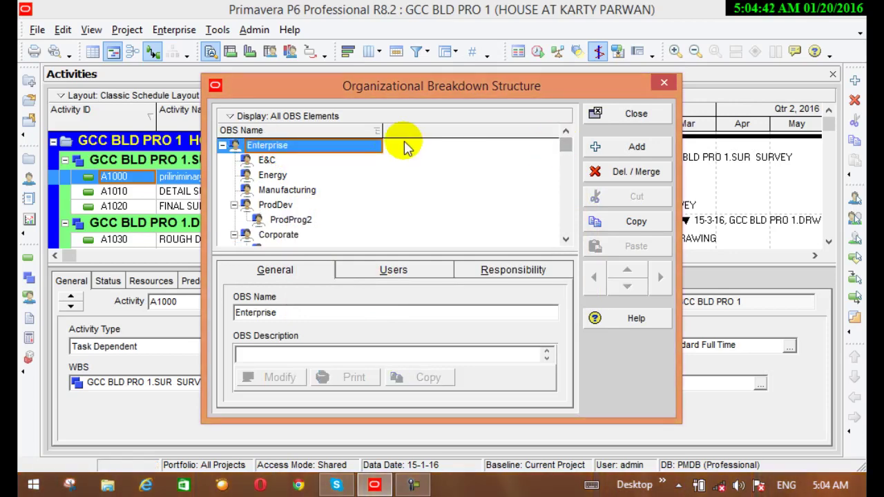
left_click(628, 174)
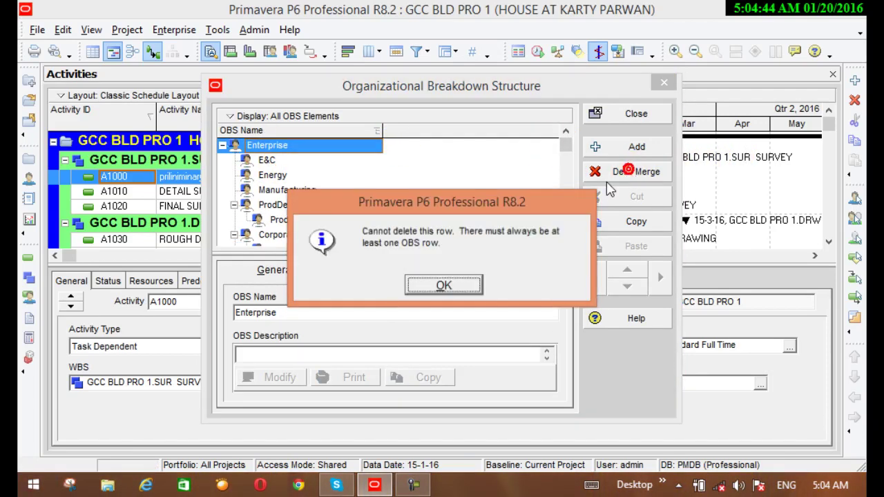
left_click(432, 283)
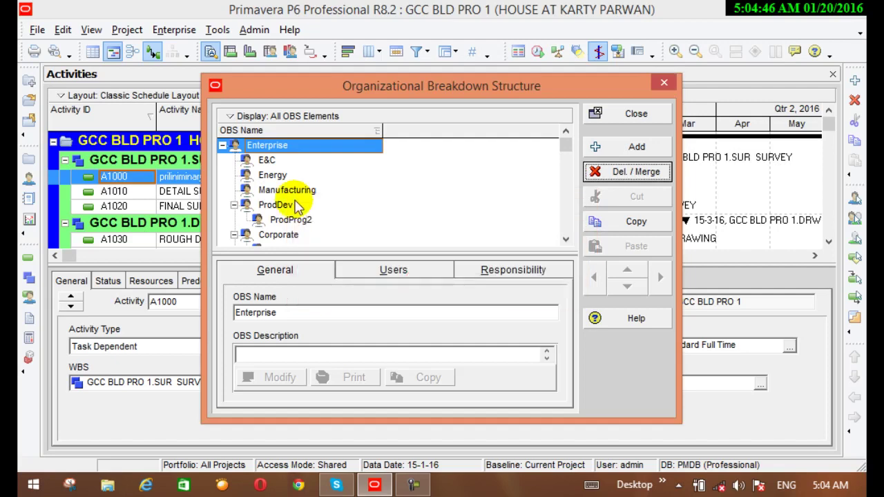
- Delete the Energy element under Enterprise from the OBS
left_click(277, 174)
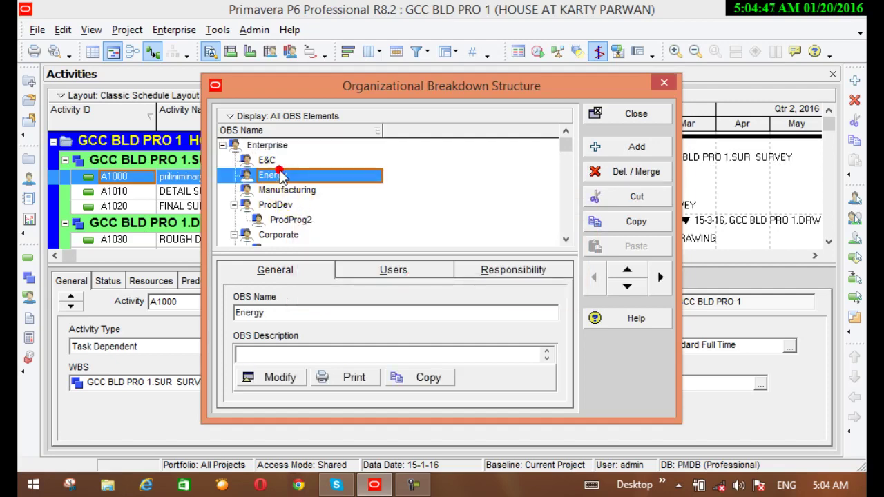
left_click(625, 173)
left_click(401, 296)
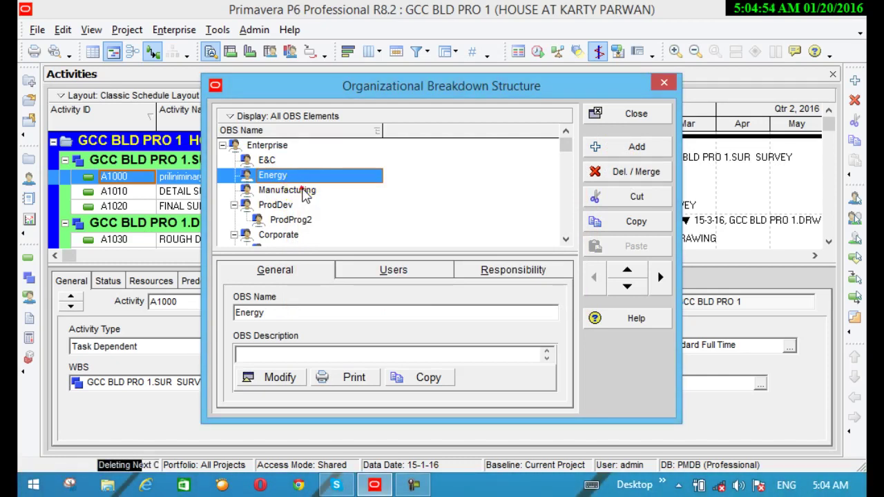
- Add a new OBS element named GM ACC directly after MANAGER HEAVEY at the end of the list
left_click(567, 146)
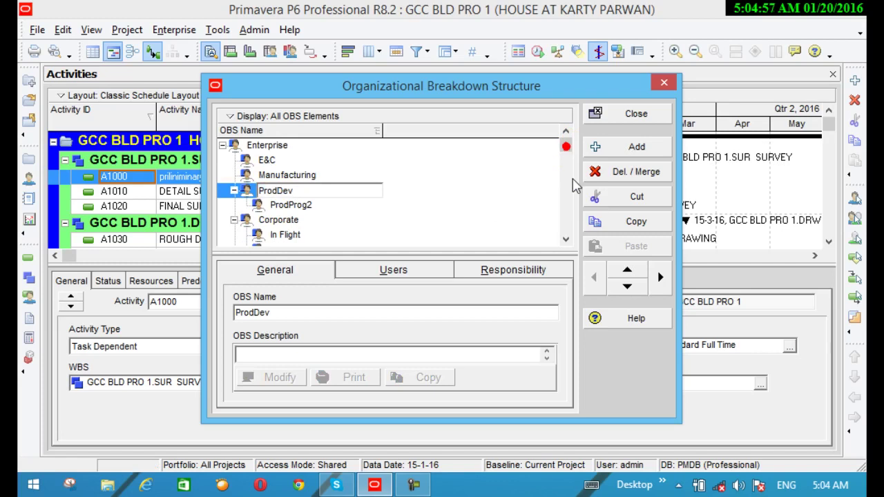
left_click(565, 239)
left_click(566, 239)
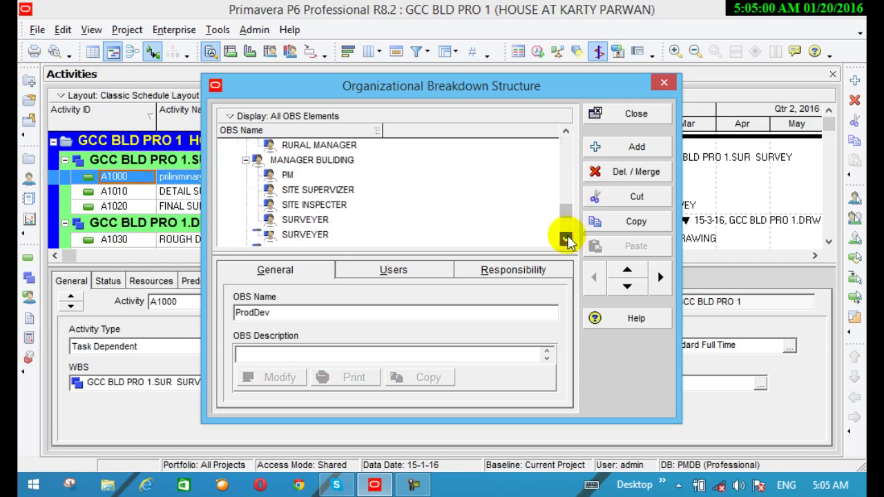
left_click(312, 235)
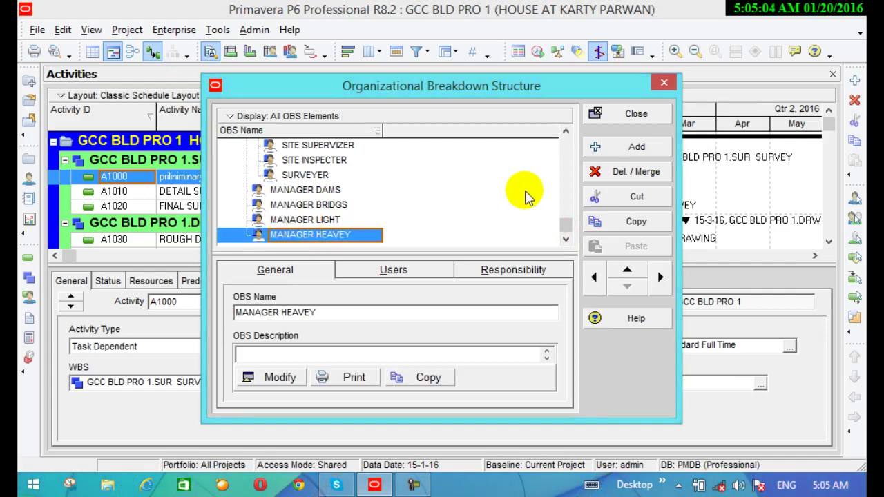
left_click(645, 146)
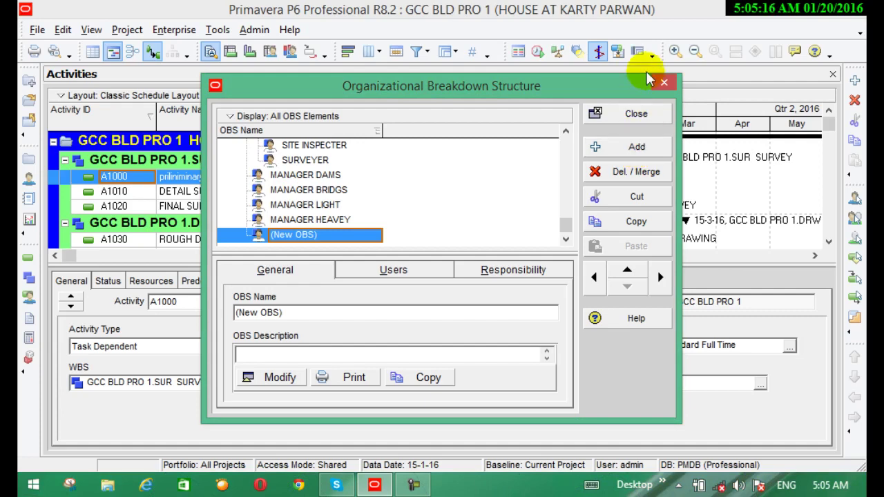
type("GM ")
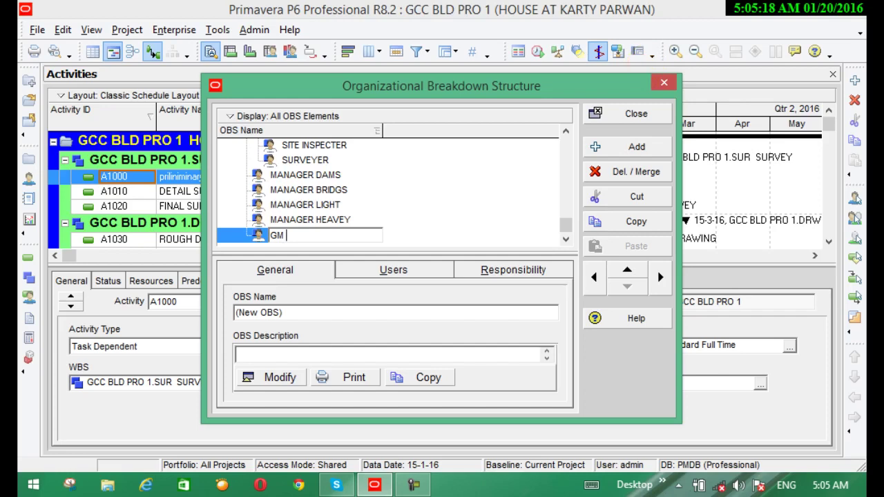
type("ACC")
key("Return")
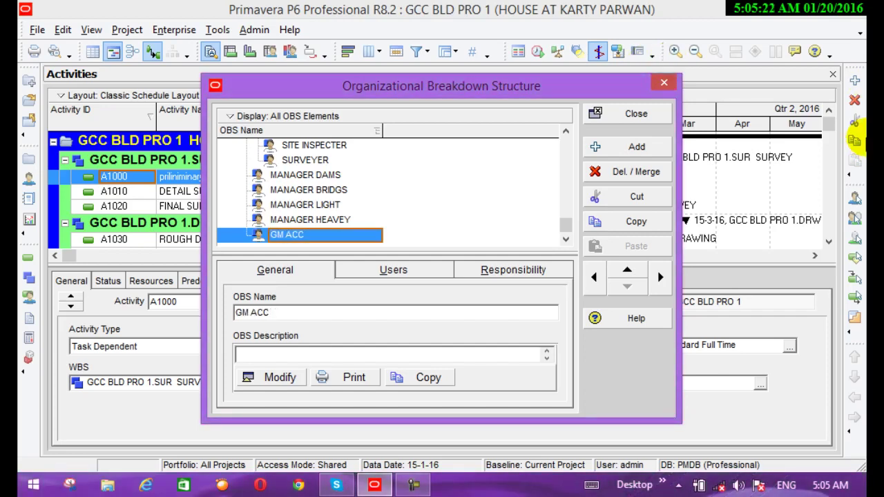
- Promote GM ACC one level in the OBS hierarchy and add an element named ROAD MANAGER nested beneath it
mouse_move(801, 379)
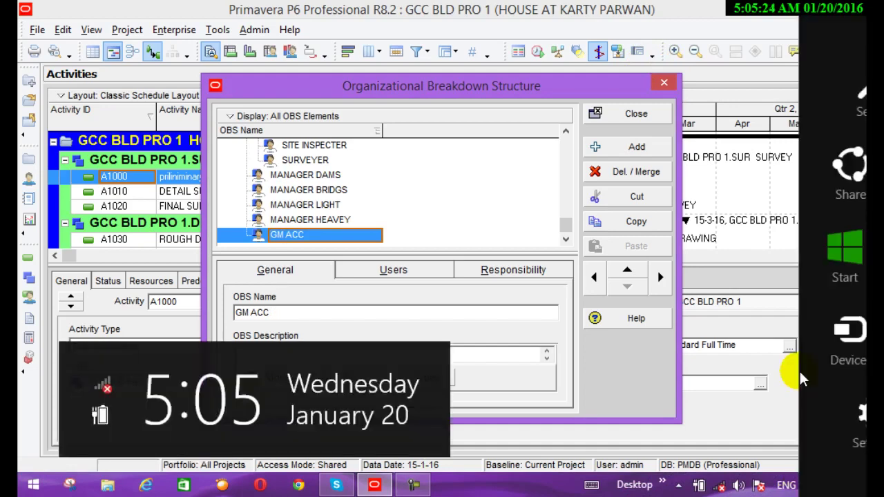
left_click(592, 278)
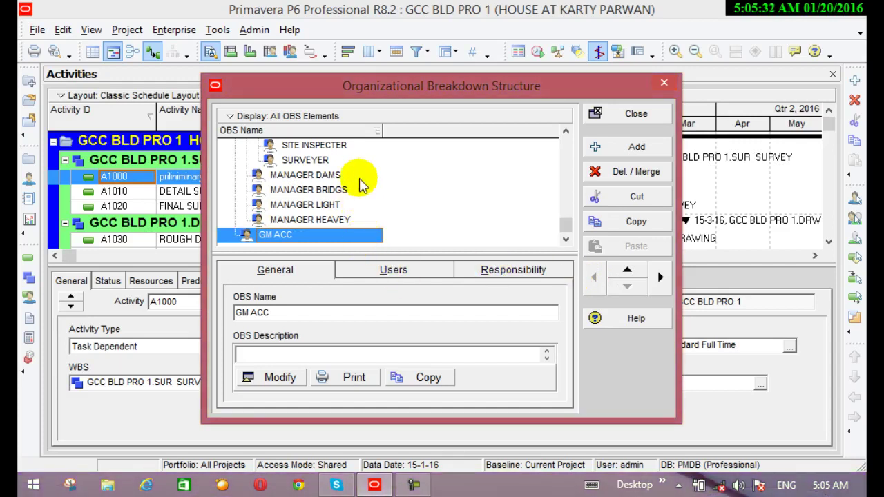
left_click(603, 147)
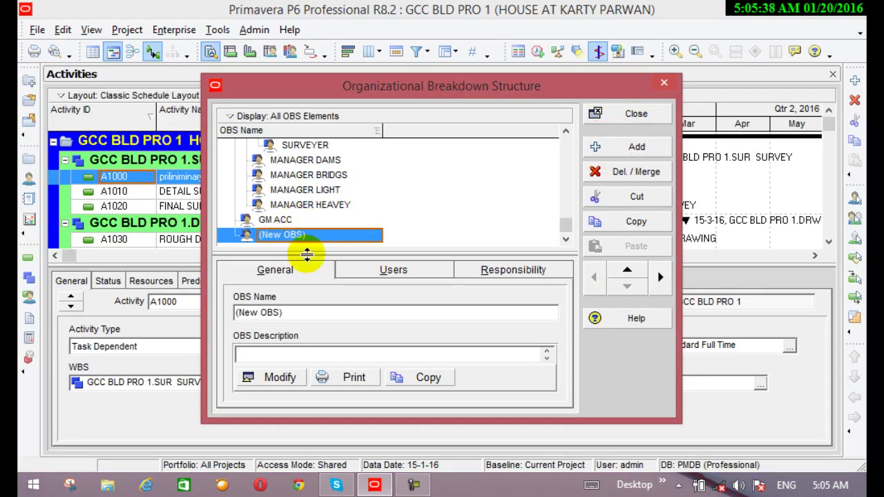
type("ROA")
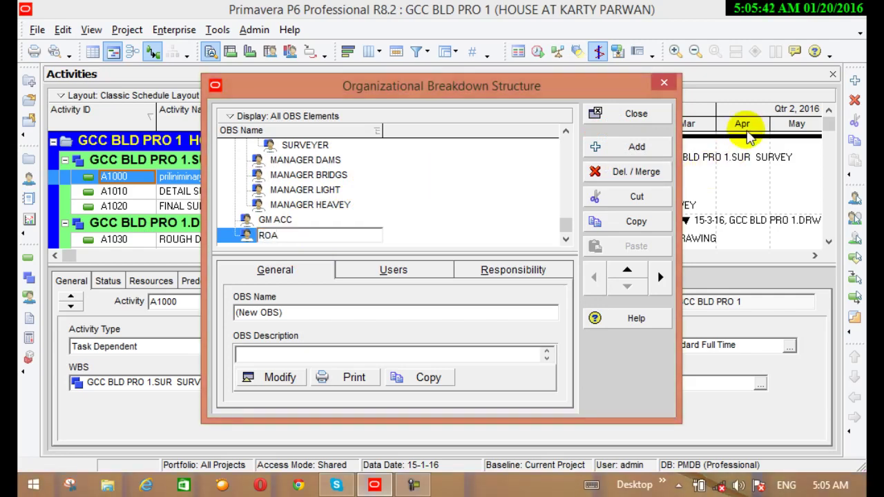
type("D MANAGER")
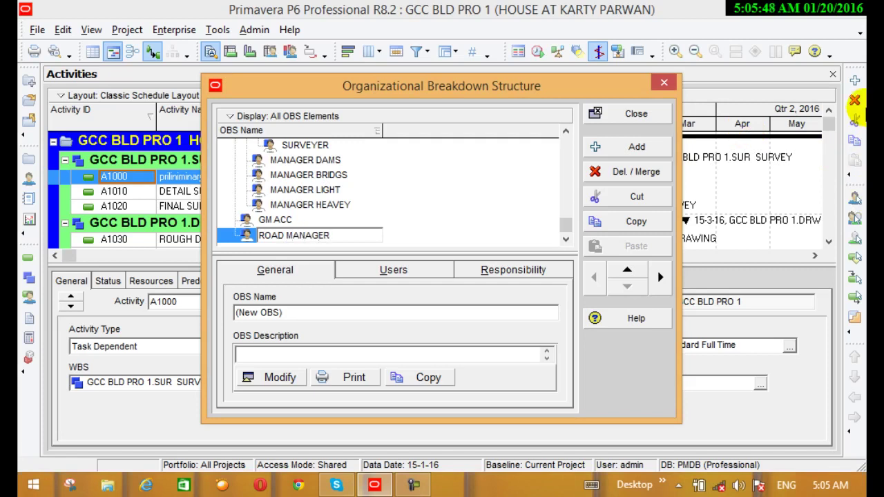
key("Return")
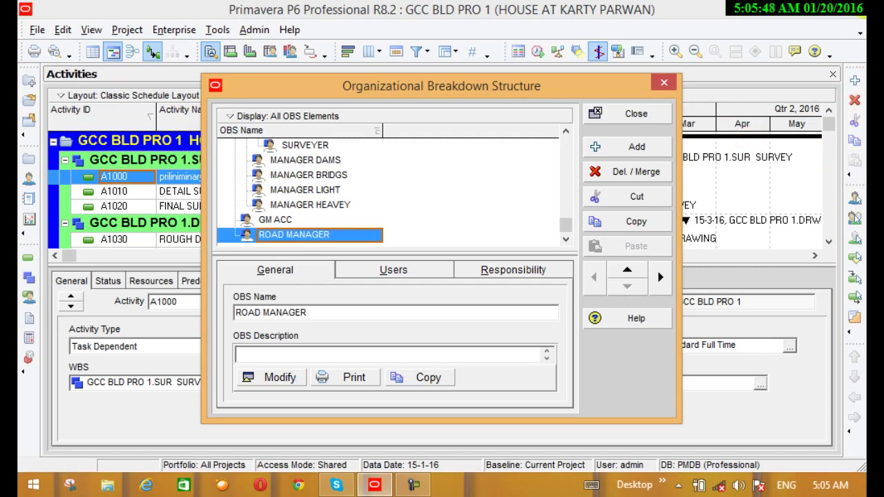
key("super+c")
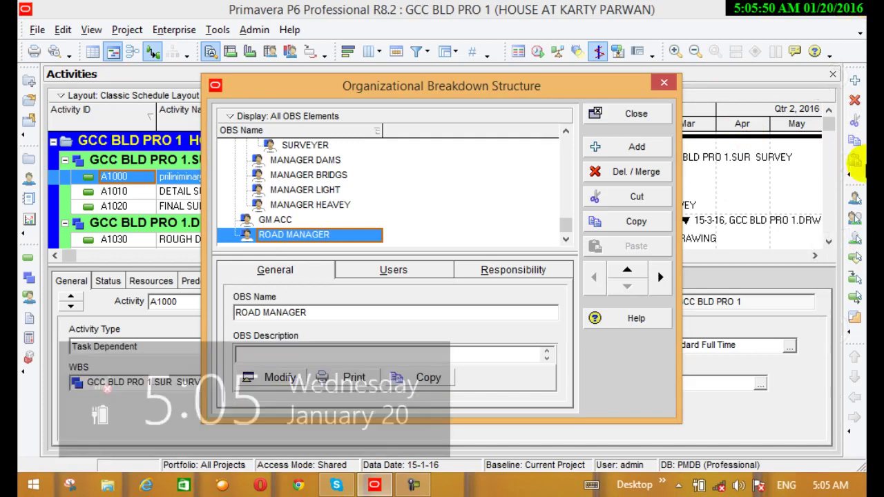
key("Escape")
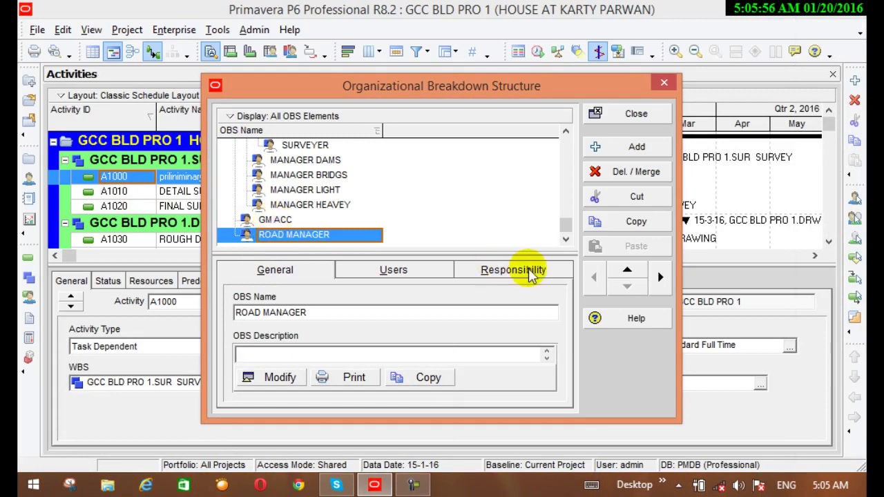
left_click(657, 278)
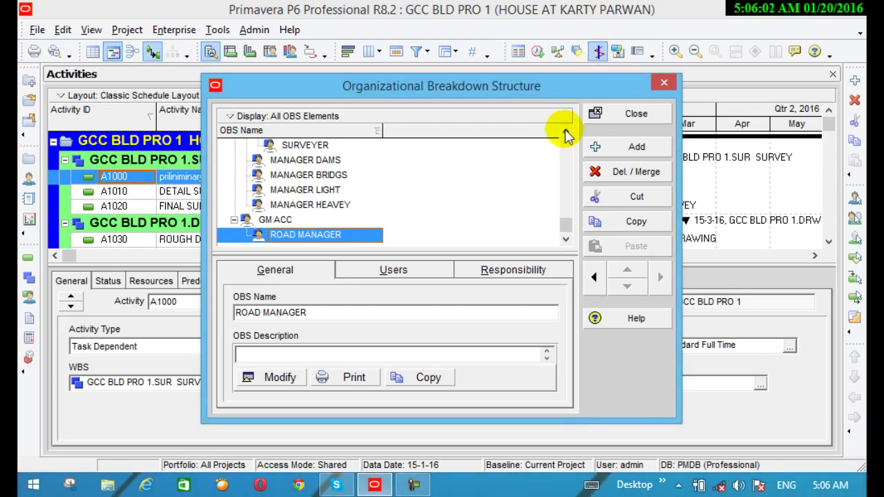
- Add an OBS element named BUILDINGMANAGER under GM ACC, directly after ROAD MANAGER
left_click(641, 151)
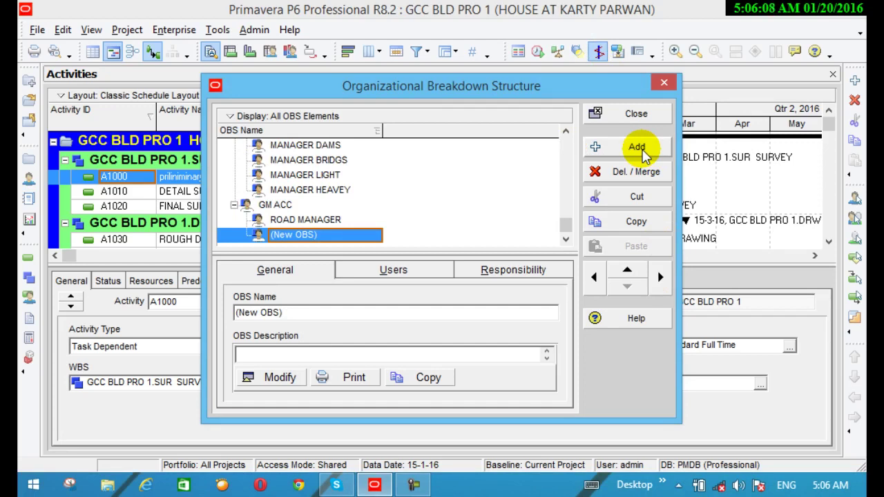
type("BUI")
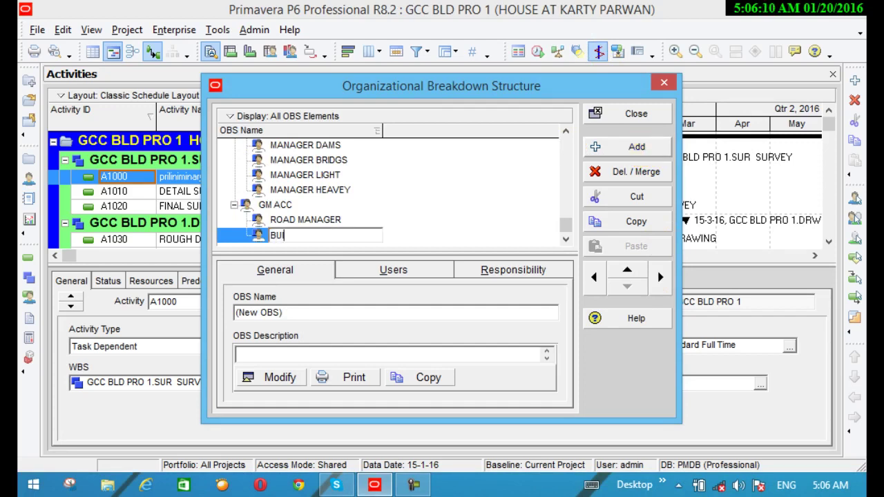
type("LDING")
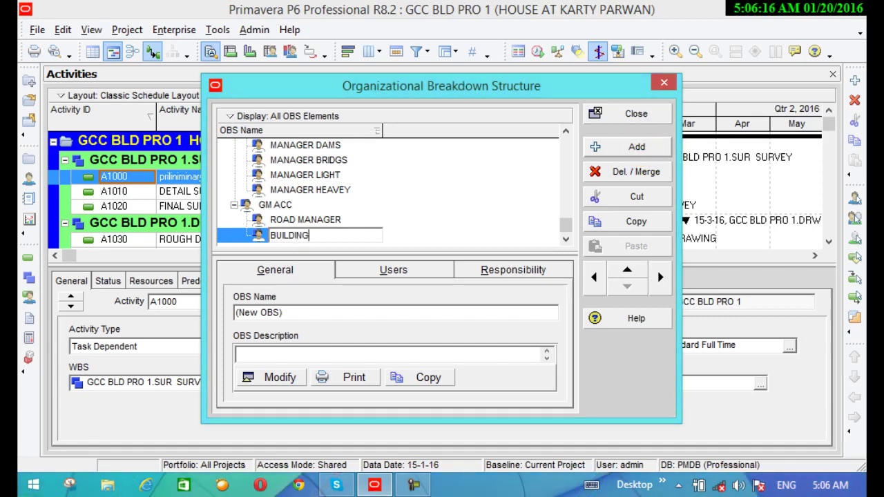
type("MANAGER")
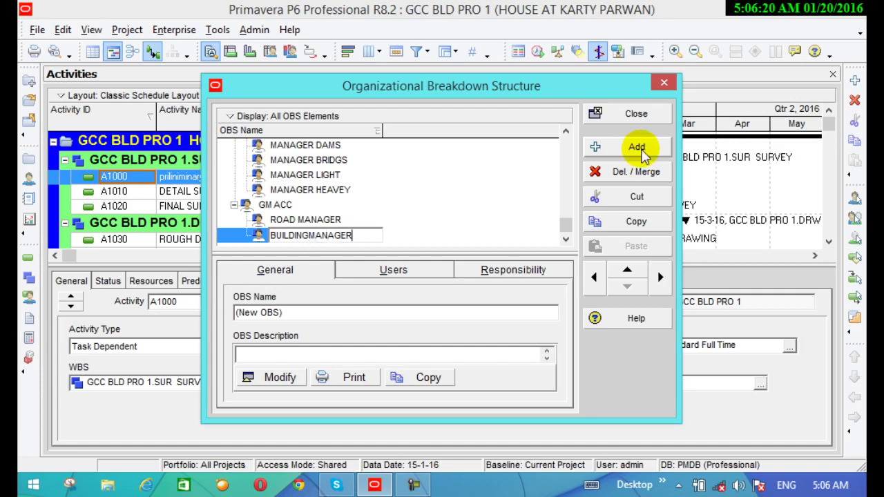
key("Return")
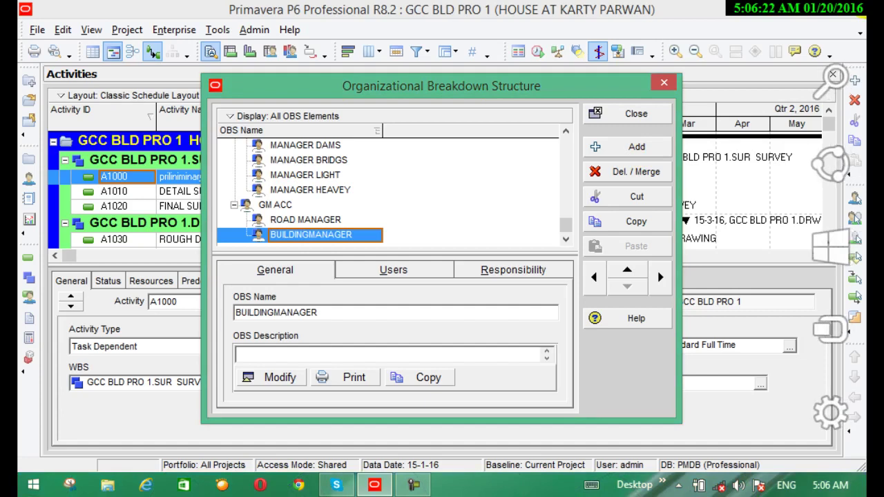
- Add an OBS element named DAMS MANAGER under GM ACC, directly after BUILDINGMANAGER
left_click(635, 149)
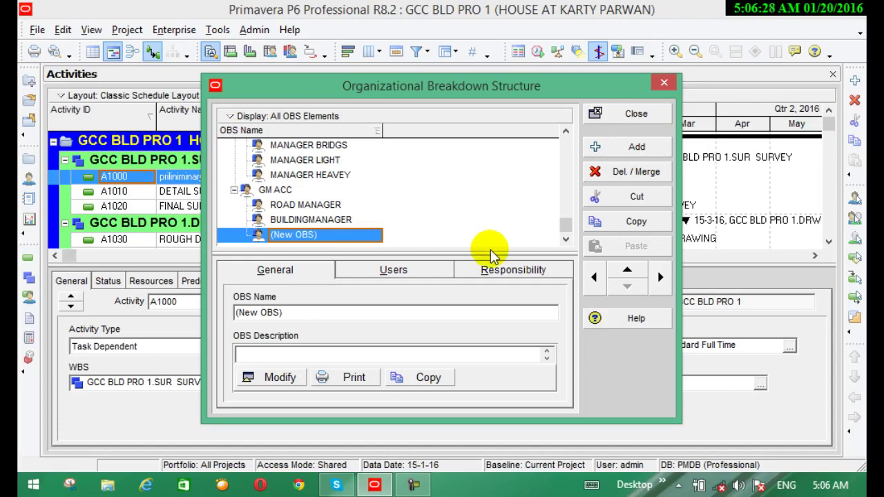
key("BackSpace")
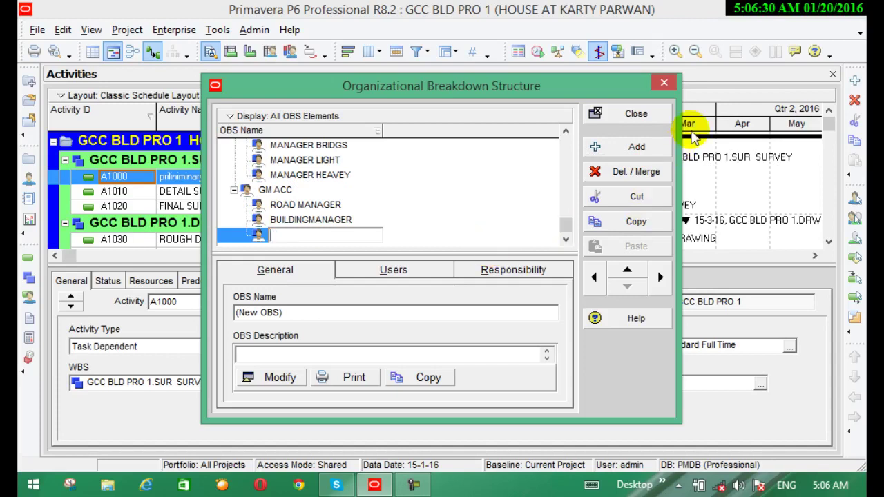
type("DAMS MANA")
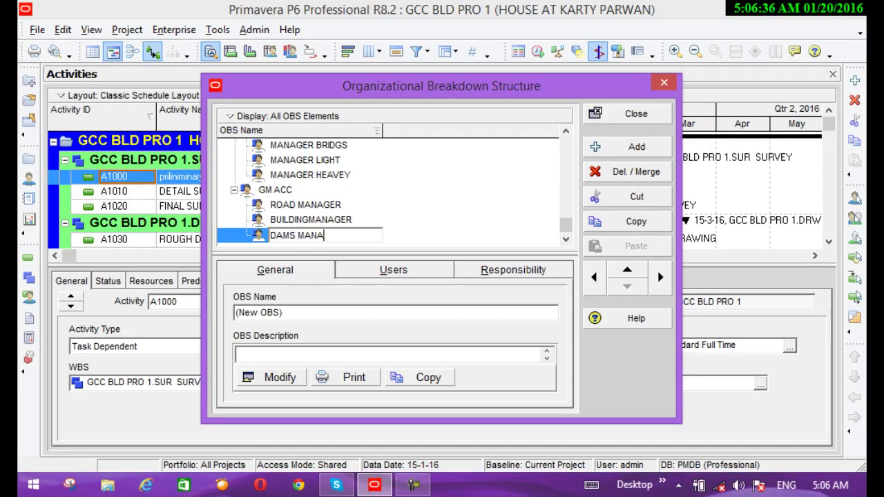
type("GER")
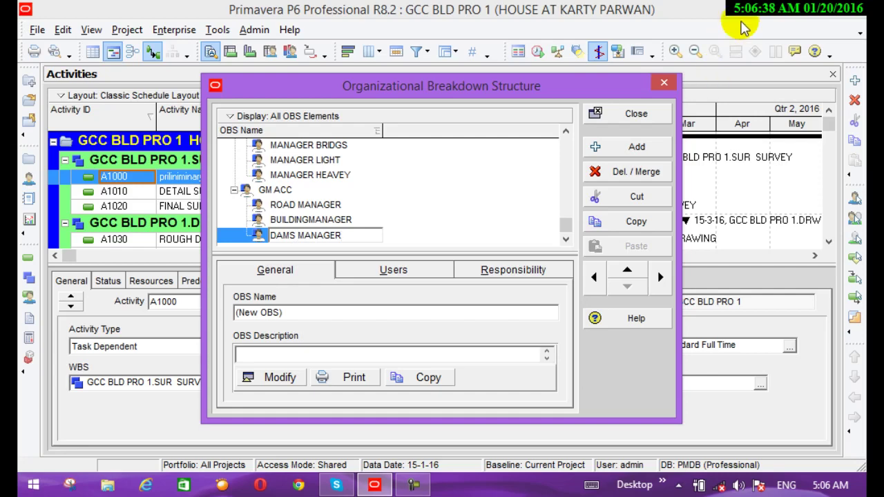
key("Return")
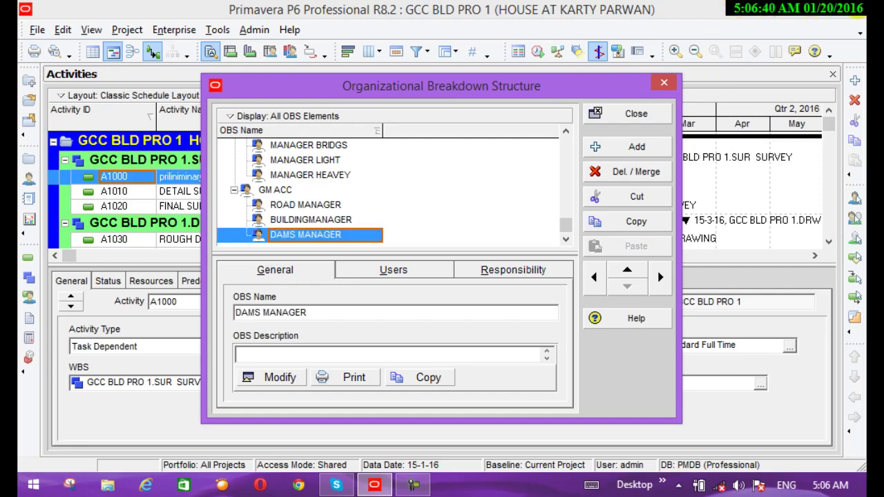
- Add an OBS element named BRIDGES MANAGER below DAMS MANAGER under GM ACC
left_click(596, 150)
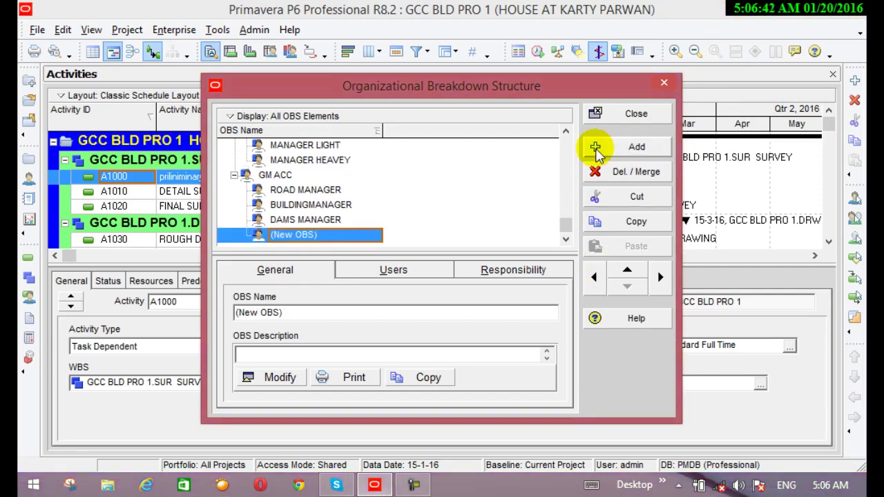
type("BRID")
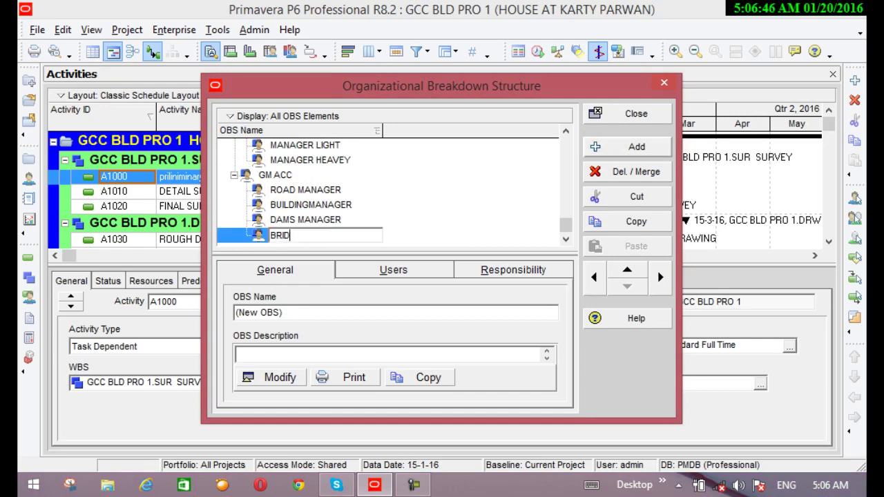
type("GES MANAGER")
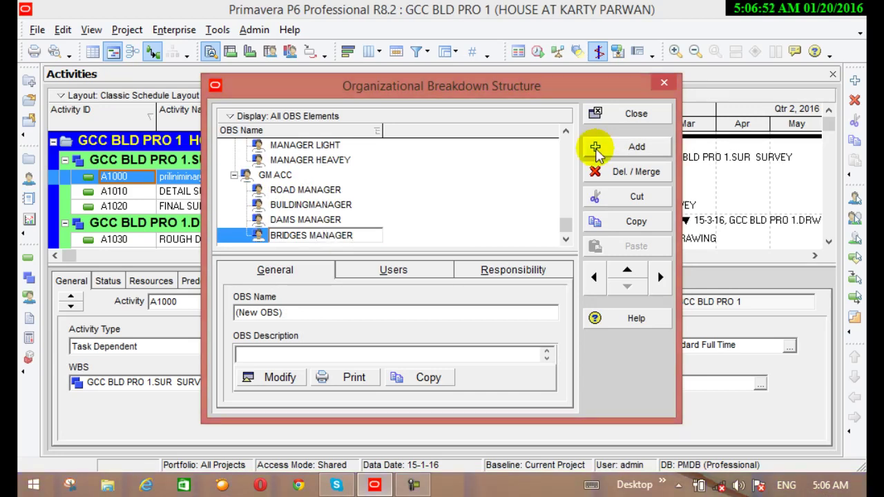
key("Return")
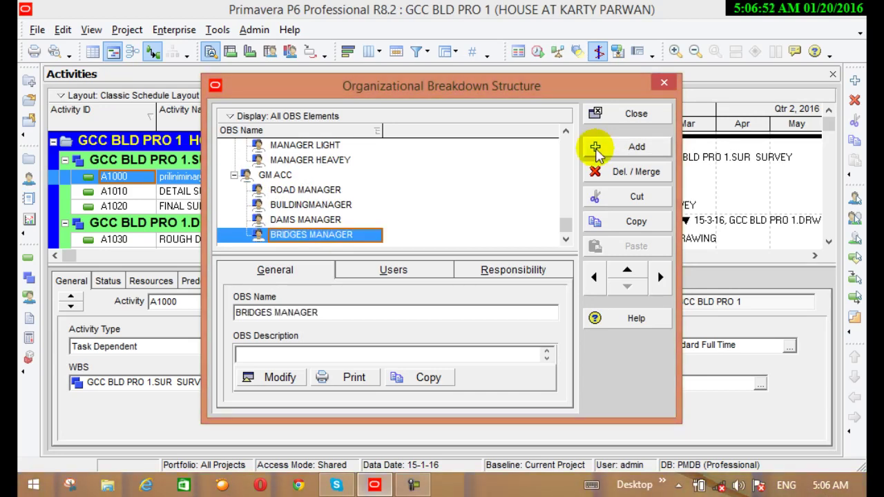
- Add an OBS element named RUR MANAGER after ROAD MANAGER and indent it one level beneath that element
left_click(329, 193)
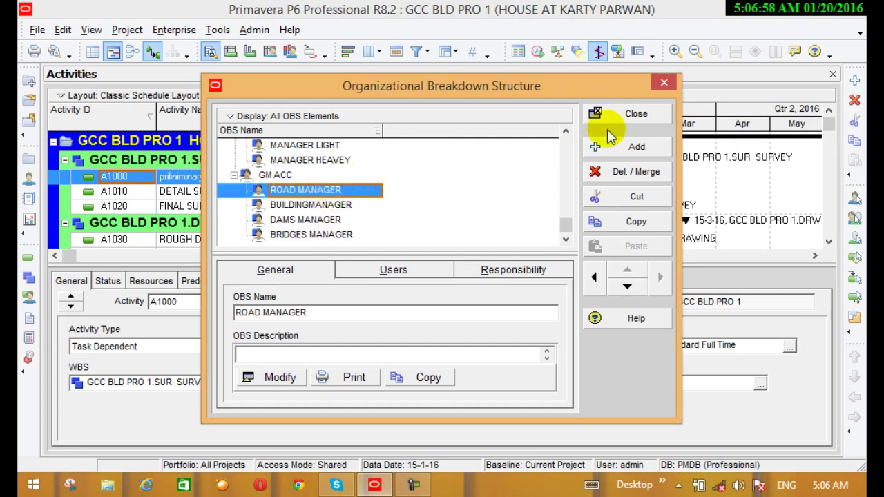
left_click(618, 150)
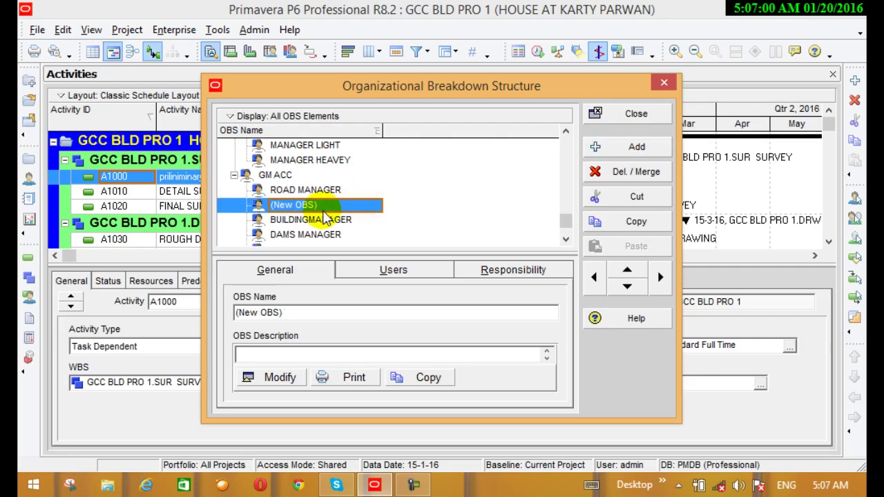
left_click(319, 210)
type("RUR M")
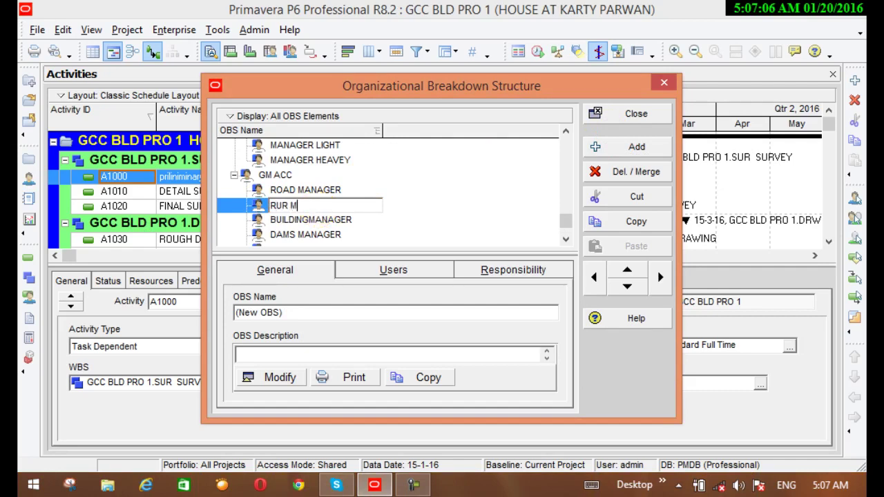
type("ANAGER")
key("Return")
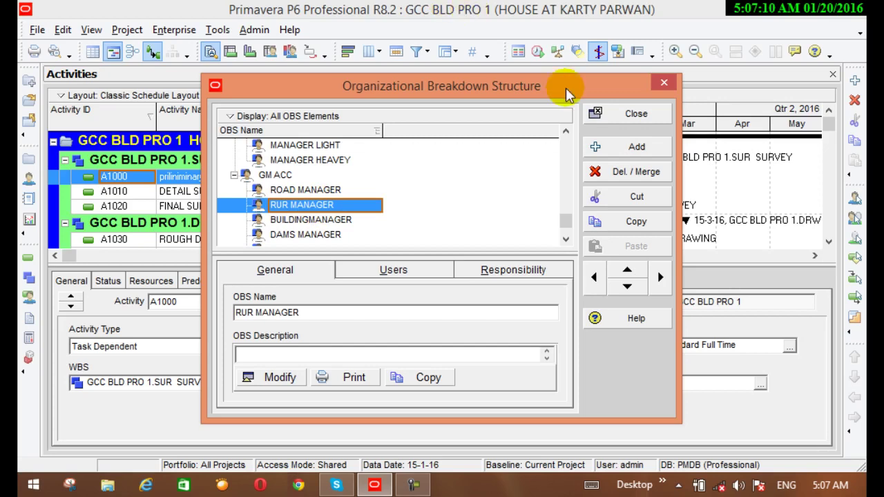
left_click(663, 276)
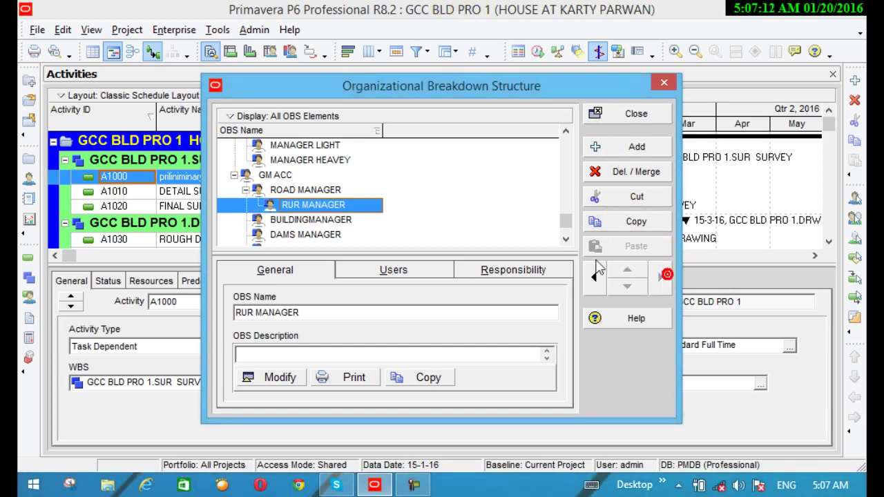
- Add a second OBS element under ROAD MANAGER, named URB MANAGER, at the same level as RUR MANAGER
left_click(610, 148)
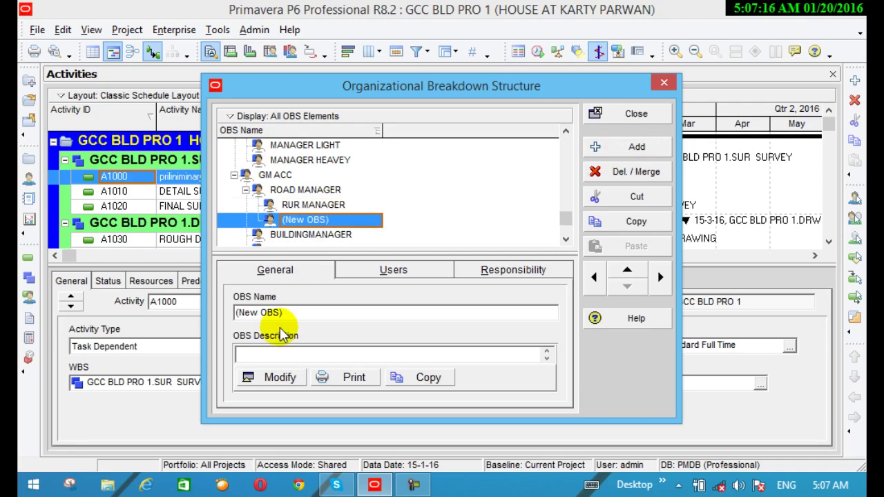
type("UR")
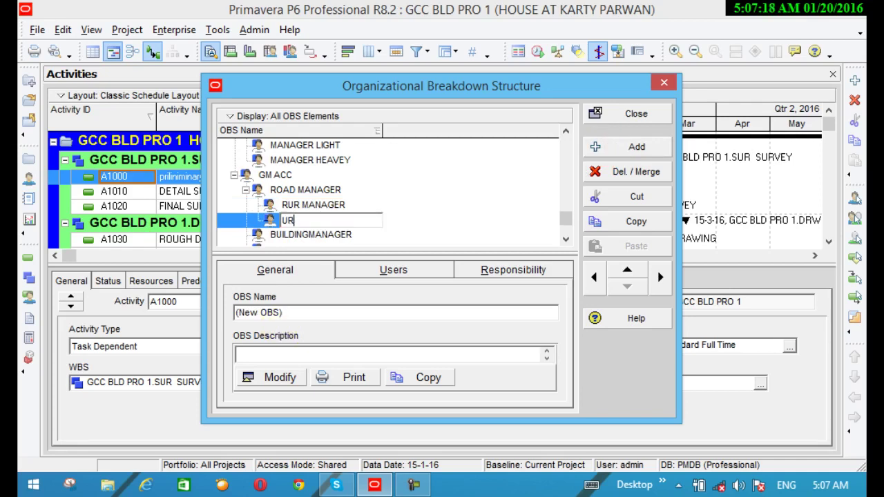
type("B MANAG")
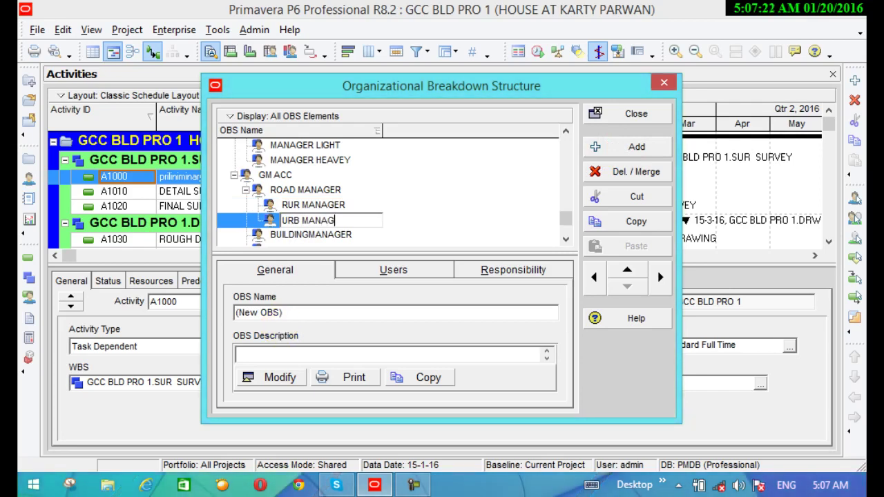
type("ER")
key("Return")
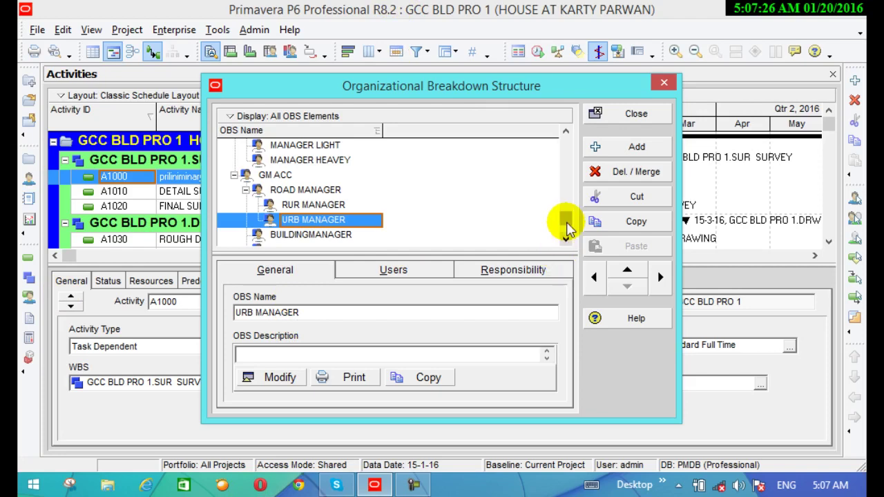
left_click_drag(570, 225, 562, 222)
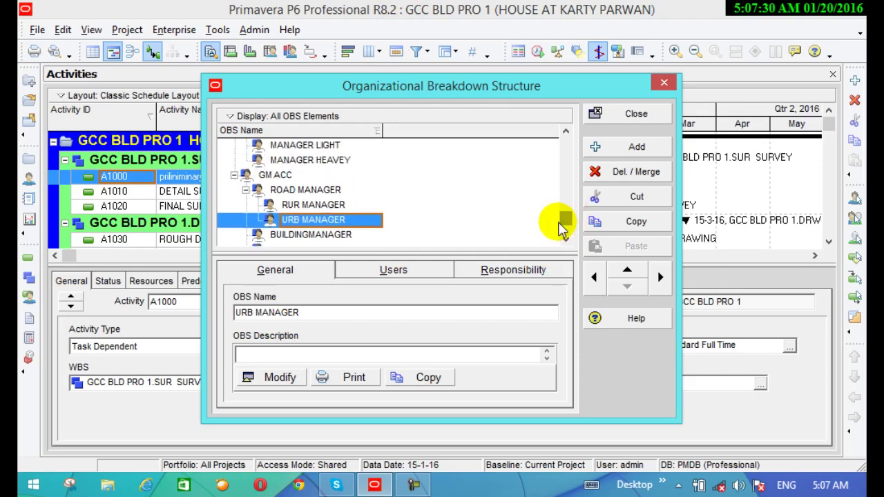
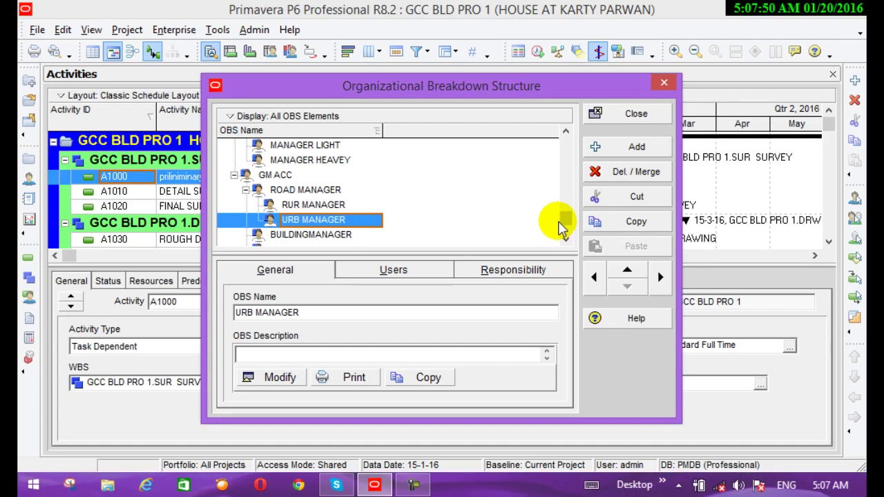
- Open the OBS description of URB MANAGER for editing and enter the lines NAME and F/NAME
left_click(265, 377)
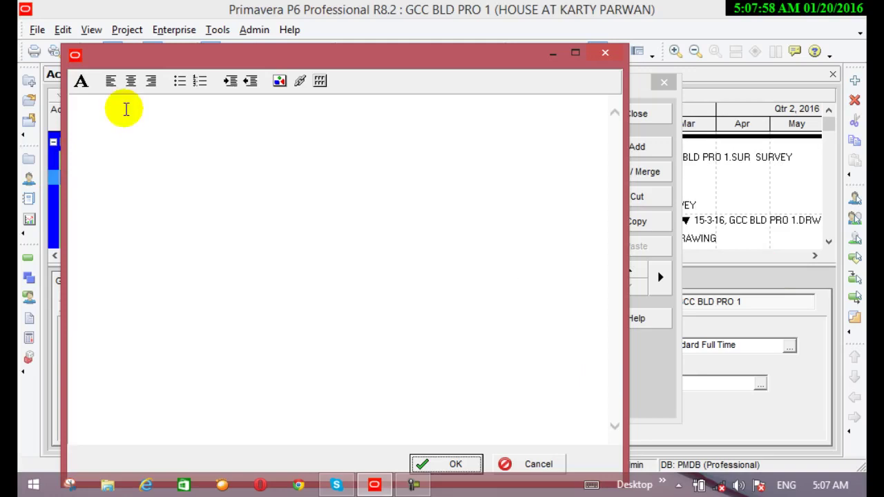
type("NAME")
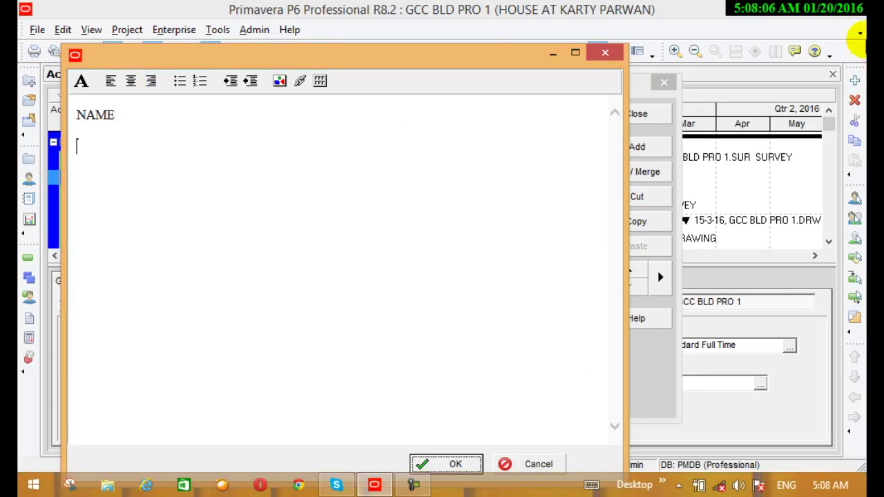
type("FA")
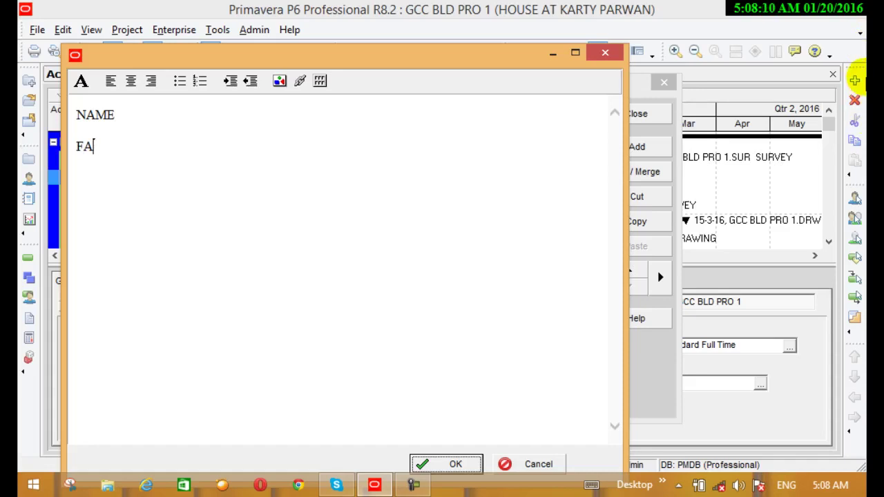
key("BackSpace")
type("/NAME")
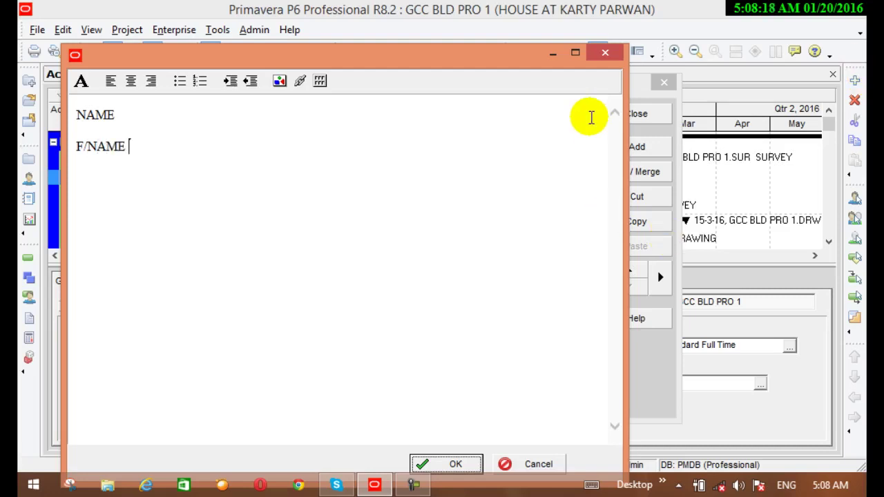
key("Return")
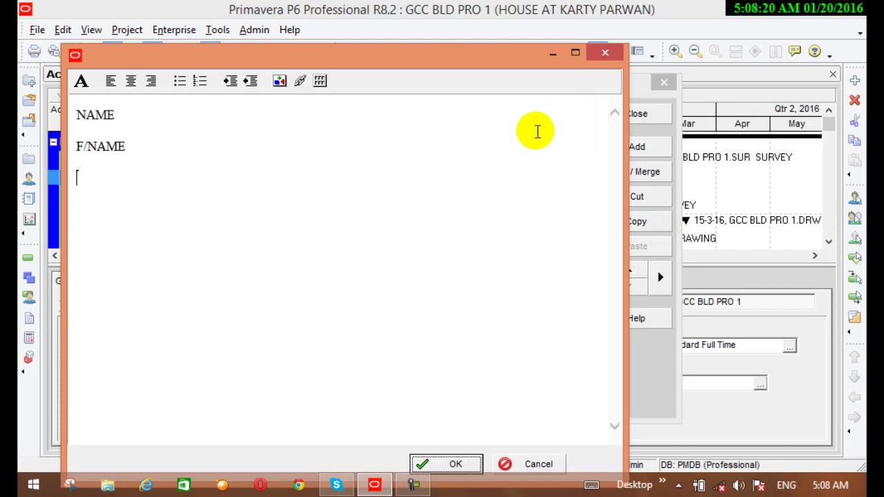
- Add the lines ADDRESS and QUALIFICATION below F/NAME in the description
type("ADDRSS")
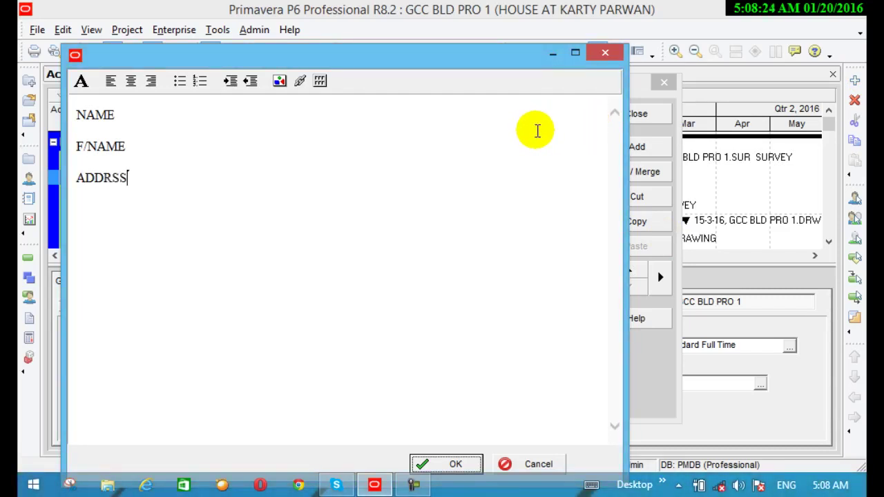
key("BackSpace")
key("BackSpace")
mouse_move(883, 1)
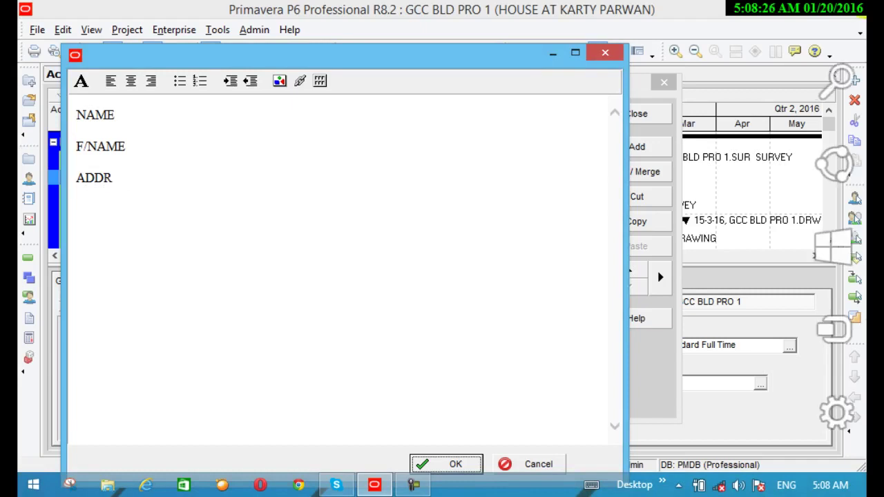
type("ES")
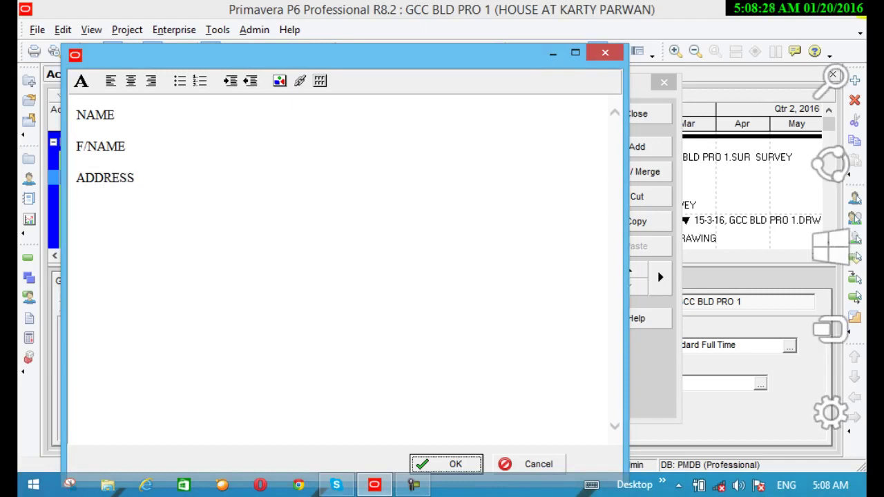
type("S")
key("Return")
type("QUA")
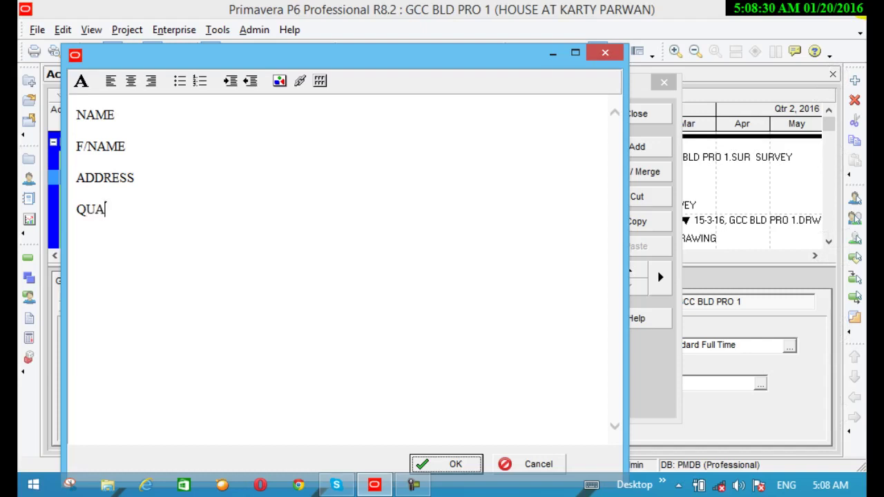
type("LIFICA")
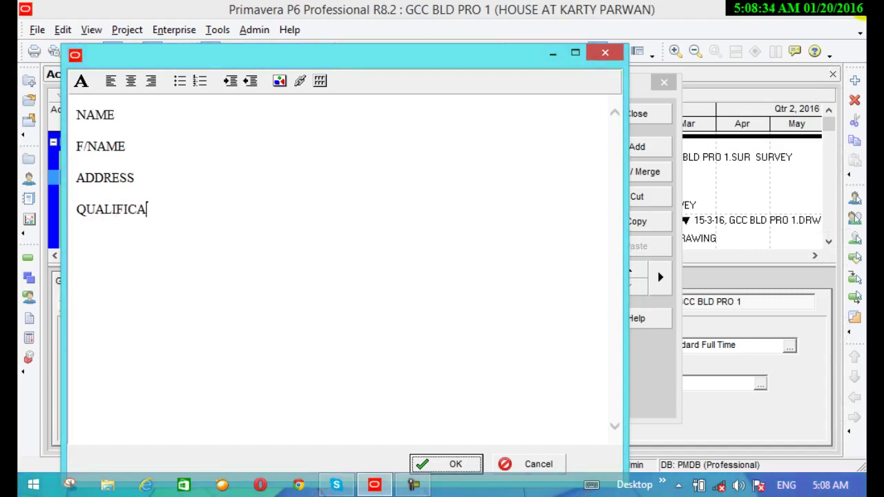
type("TION")
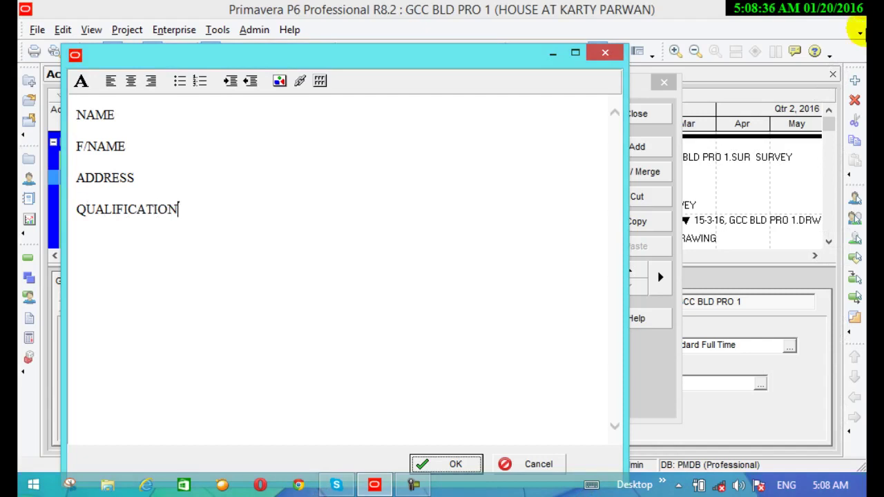
key("Return")
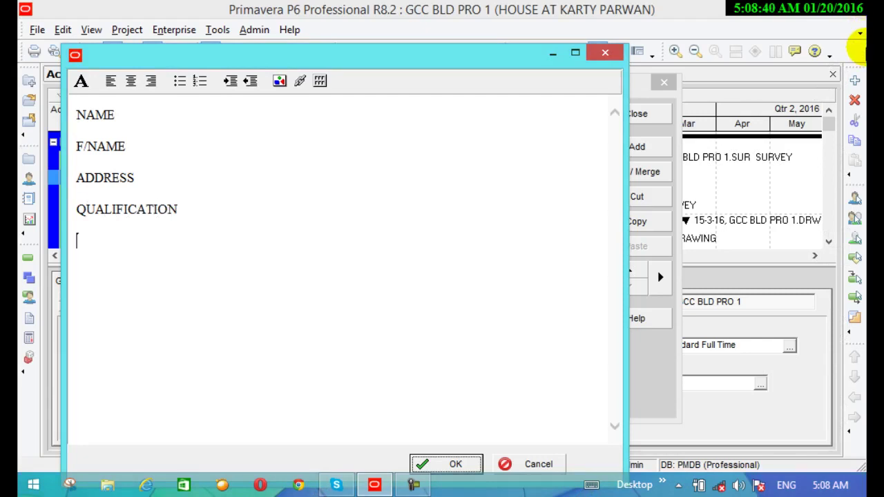
- Insert a table with two rows and three columns below QUALIFICATION and add the line EMAIL beneath it
left_click(320, 82)
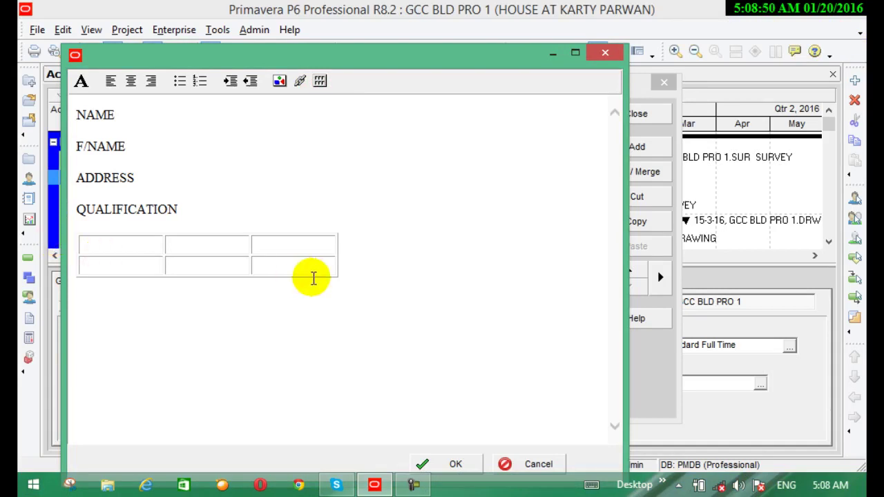
left_click(112, 313)
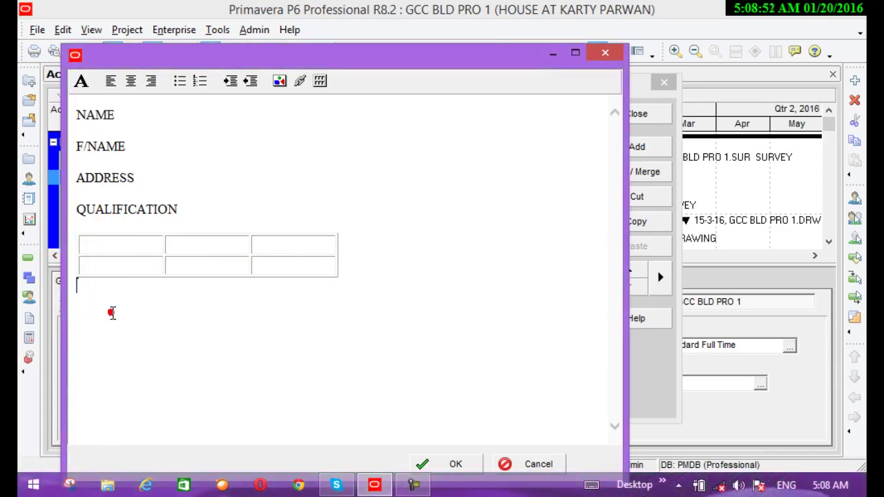
type("EMAIL")
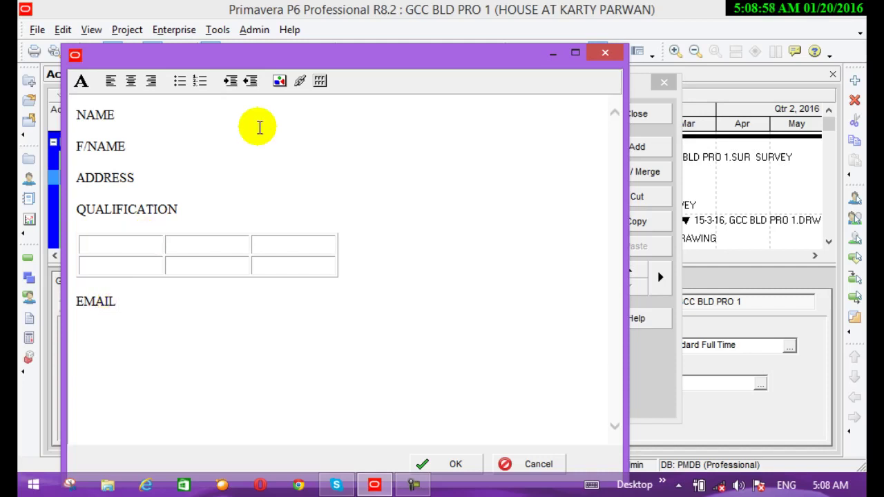
left_click(299, 82)
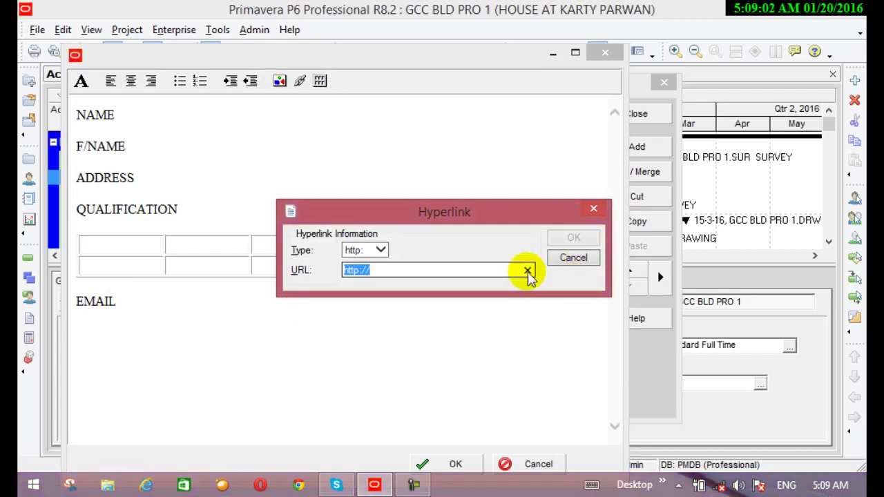
left_click(435, 269)
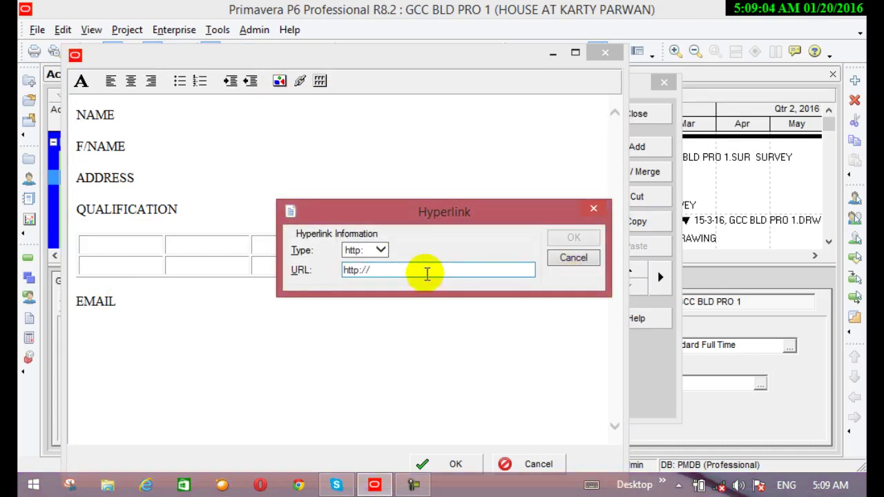
left_click(425, 273)
left_click(424, 273)
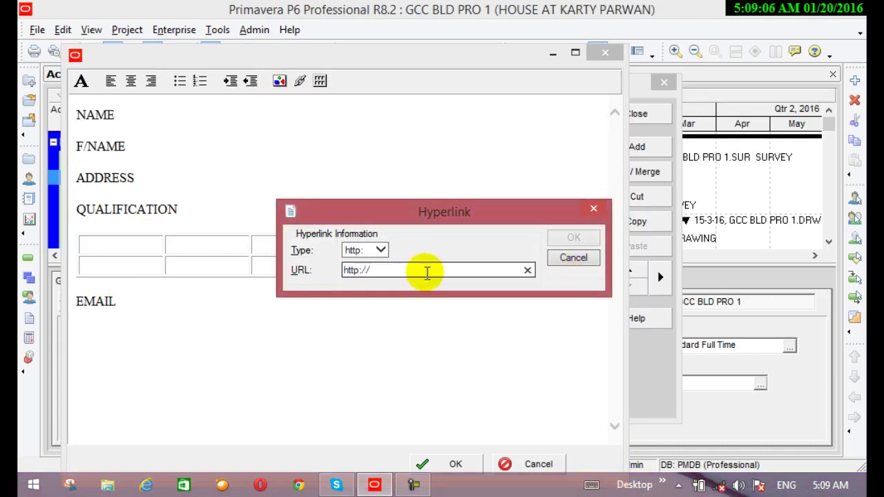
type("WWW")
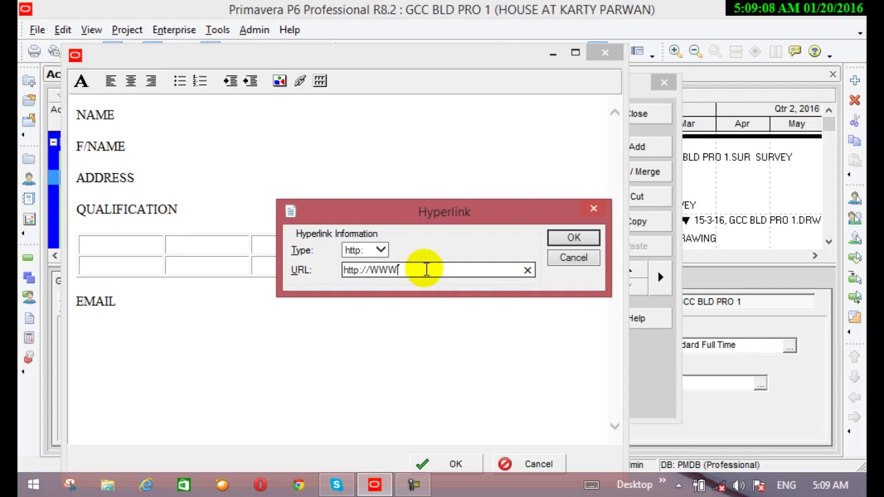
type("..ALI.COM")
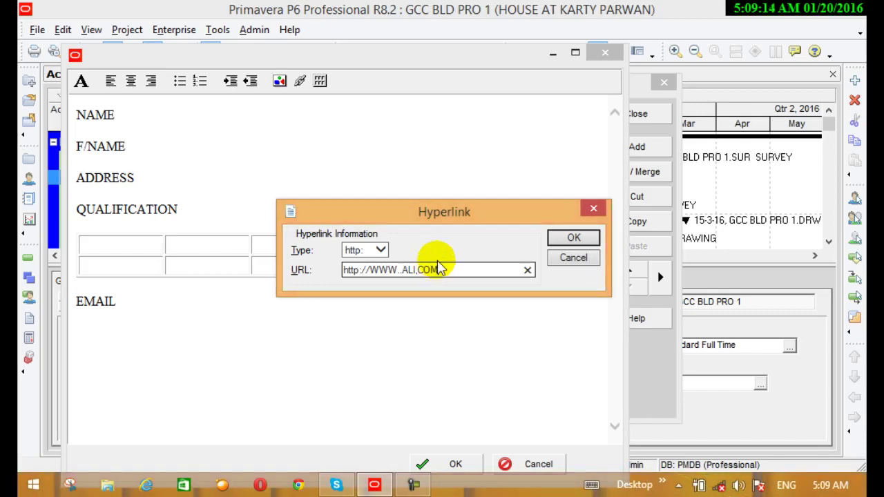
left_click(566, 245)
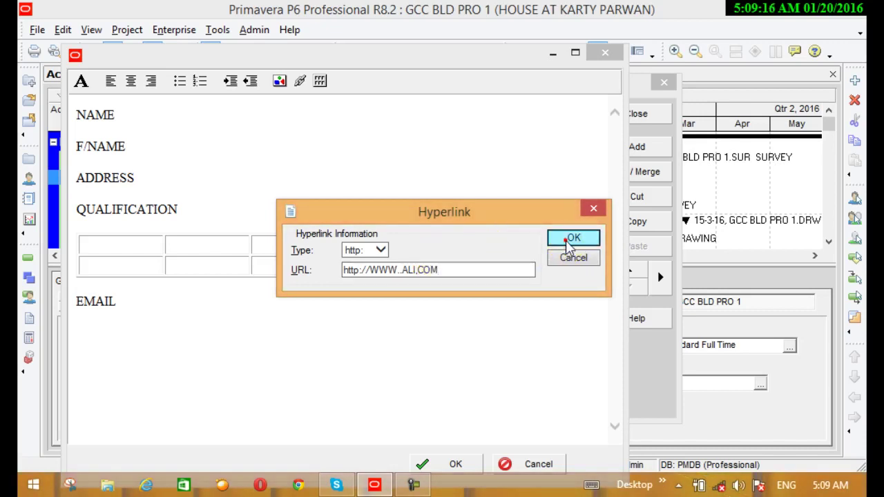
left_click(564, 239)
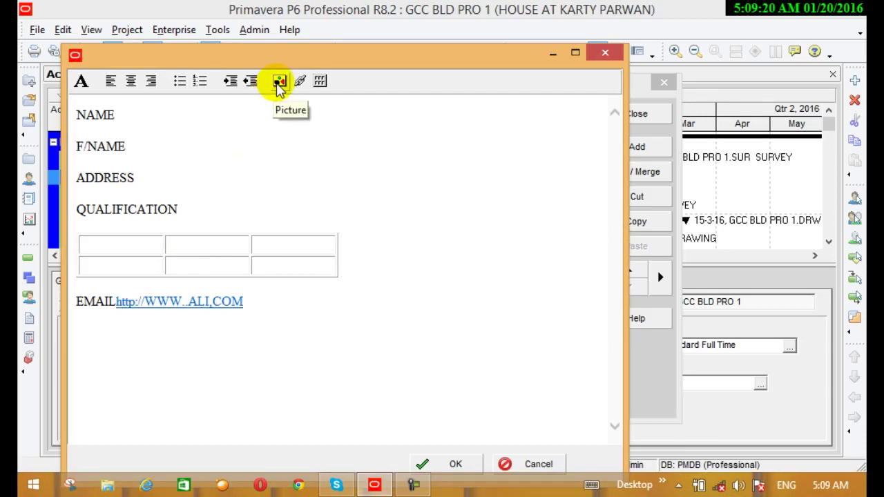
- Insert the bar-shape chart image from the D:\pictures folder below the EMAIL line, with baseline alignment
left_click(280, 83)
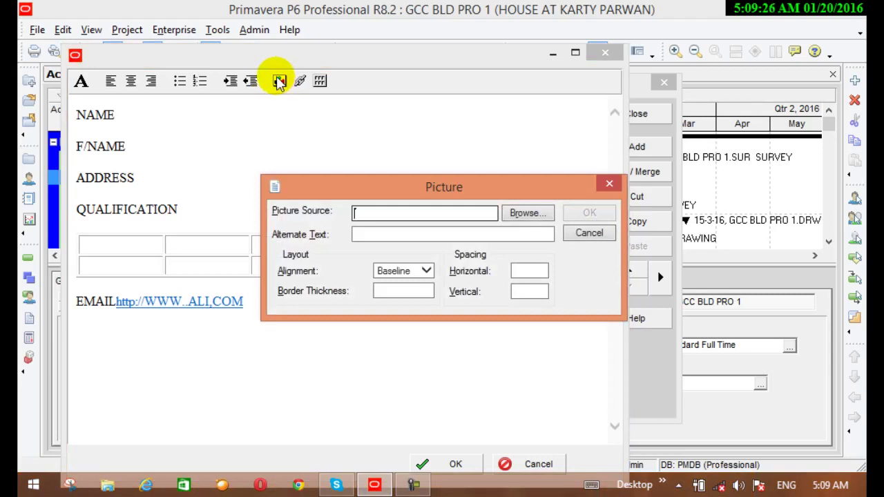
left_click(519, 215)
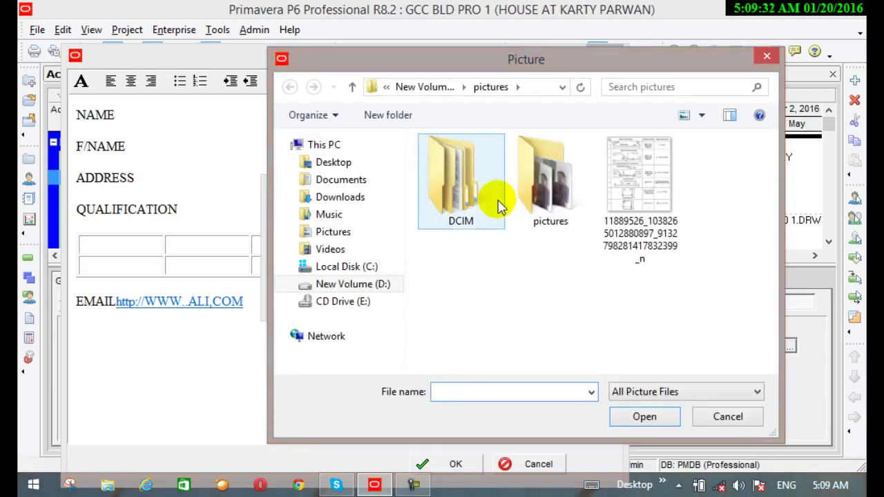
left_click(612, 193)
left_click(645, 417)
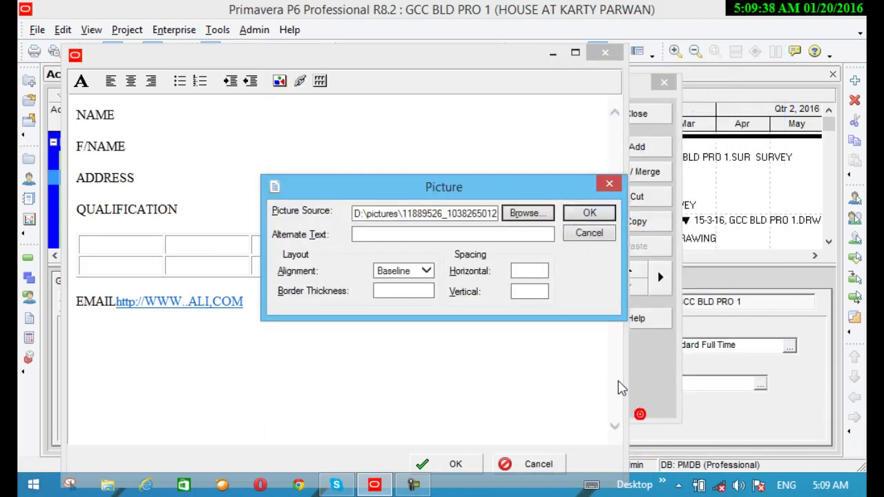
left_click(544, 213)
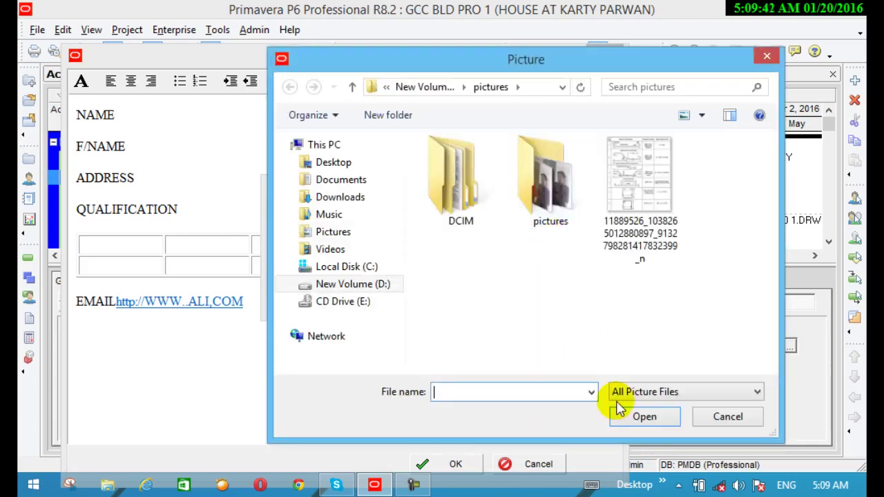
left_click(616, 187)
left_click(647, 419)
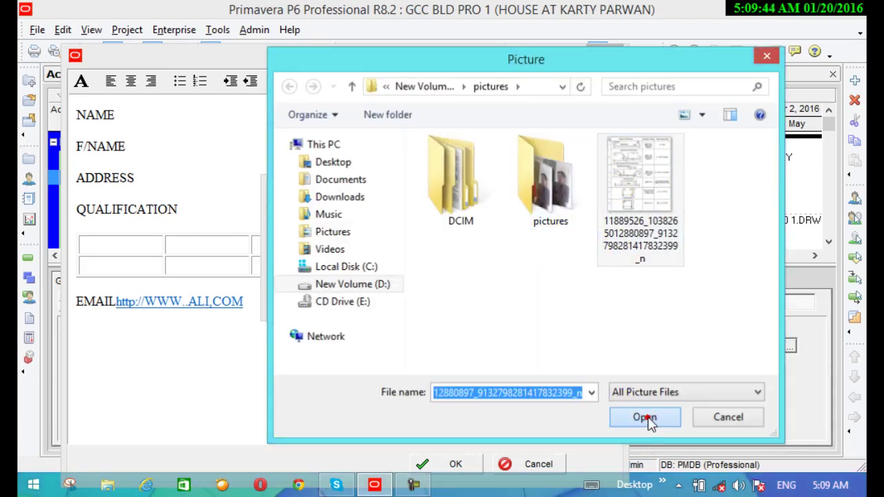
left_click(589, 214)
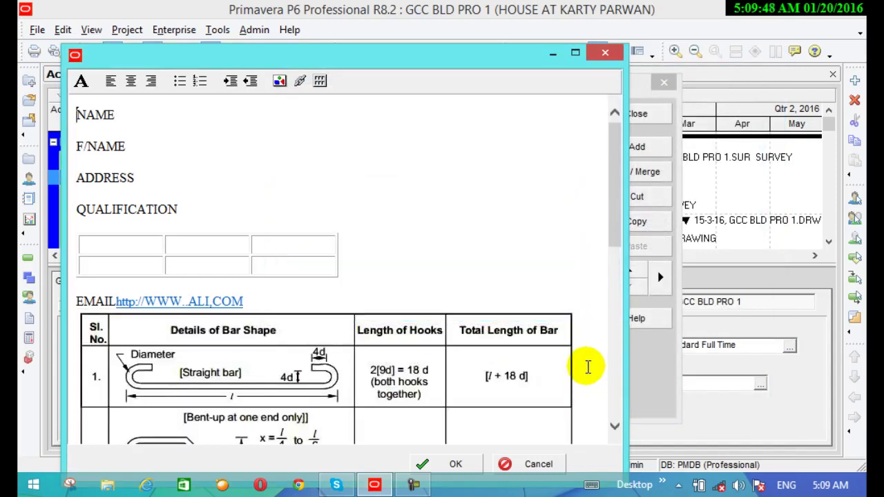
- Shrink the inserted bar-shape picture to a narrow, shorter image below the empty table
left_click(568, 322)
scroll(395, 324, "down", 3)
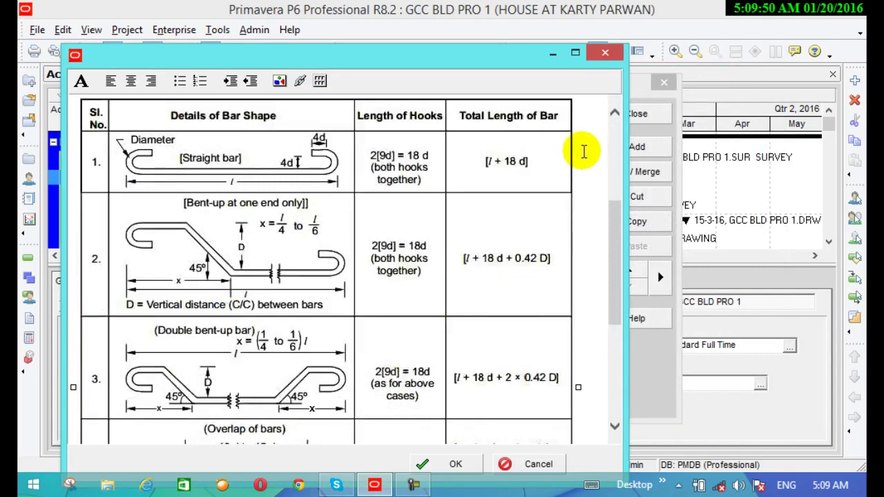
left_click_drag(579, 386, 267, 305)
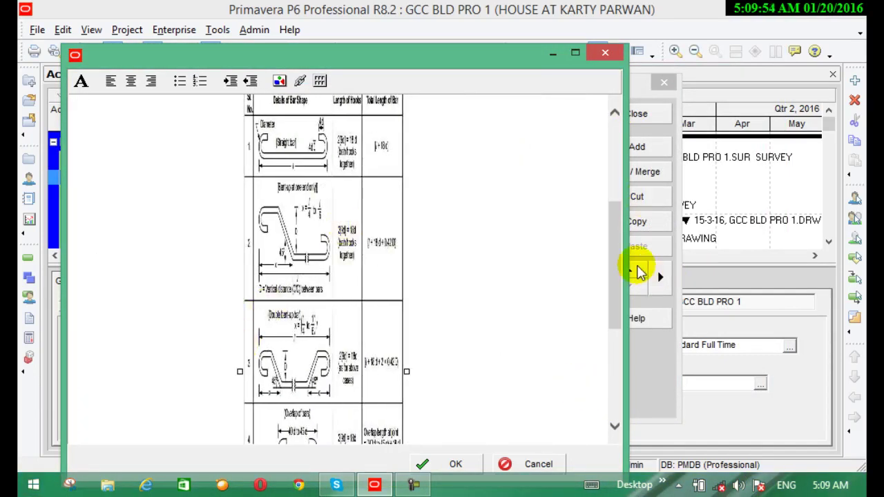
left_click_drag(616, 266, 616, 194)
mouse_move(400, 284)
left_mouse_down()
mouse_move(395, 280)
mouse_move(401, 316)
mouse_move(389, 280)
left_mouse_up()
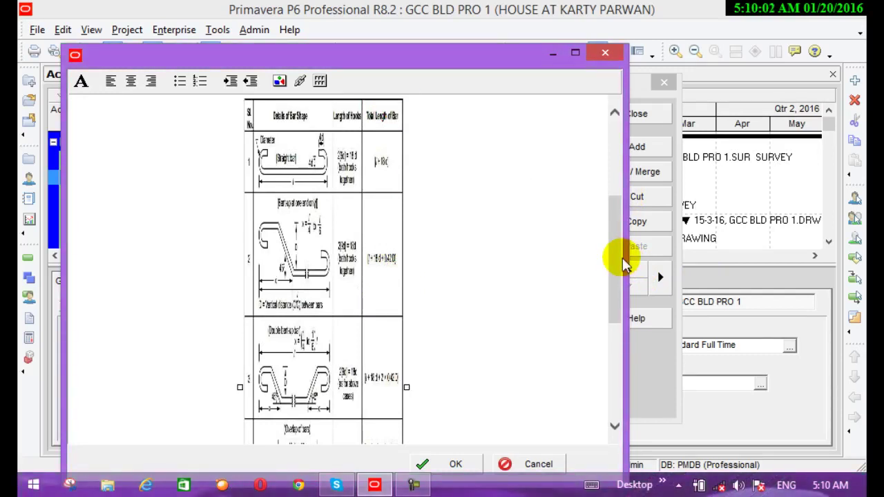
scroll(615, 249, "up", 3)
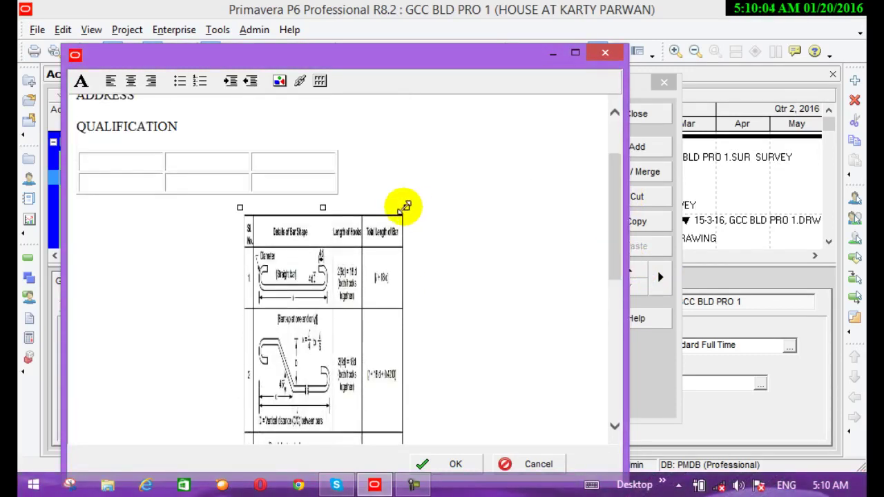
left_click_drag(406, 207, 327, 357)
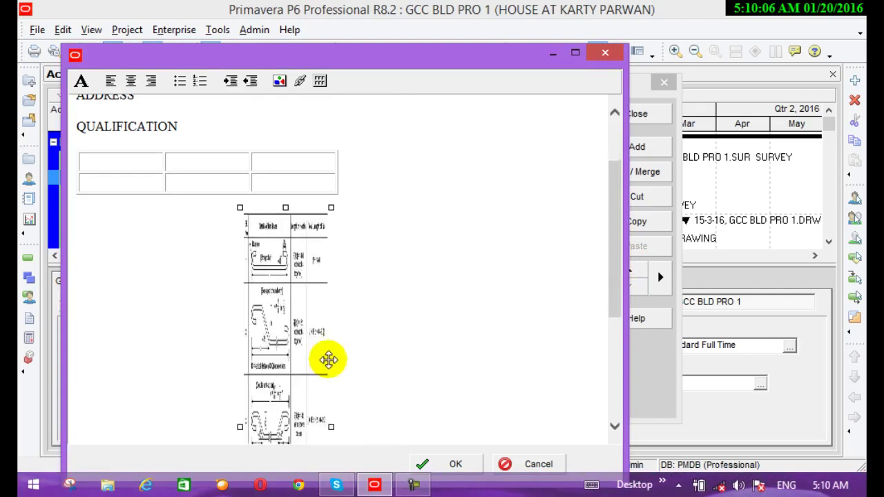
- Move the shrunken picture closer to the description's left margin and save the description
left_click(276, 297)
left_click_drag(219, 280, 137, 274)
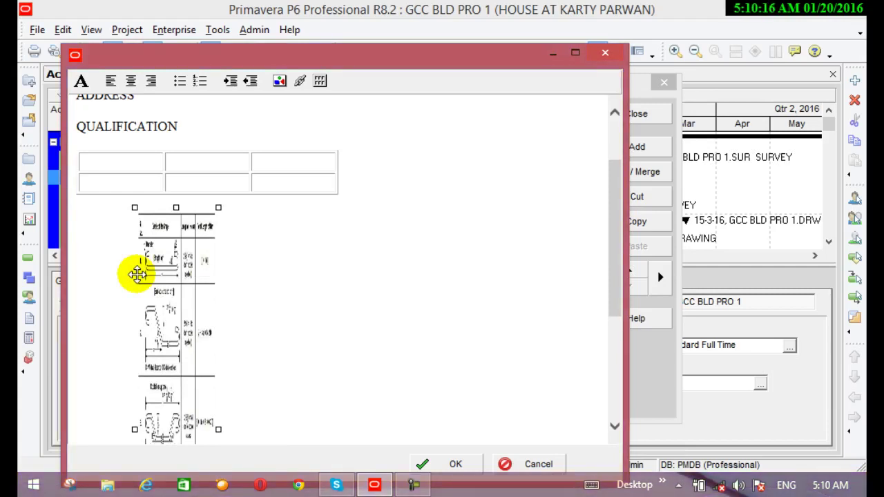
left_click(452, 466)
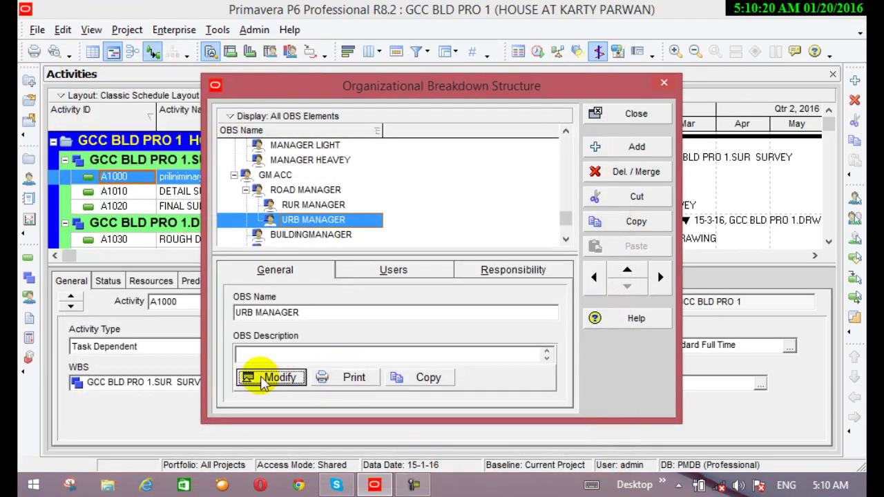
- Preview the printout of URB MANAGER's description and close the Organizational Breakdown Structure
left_click(264, 381)
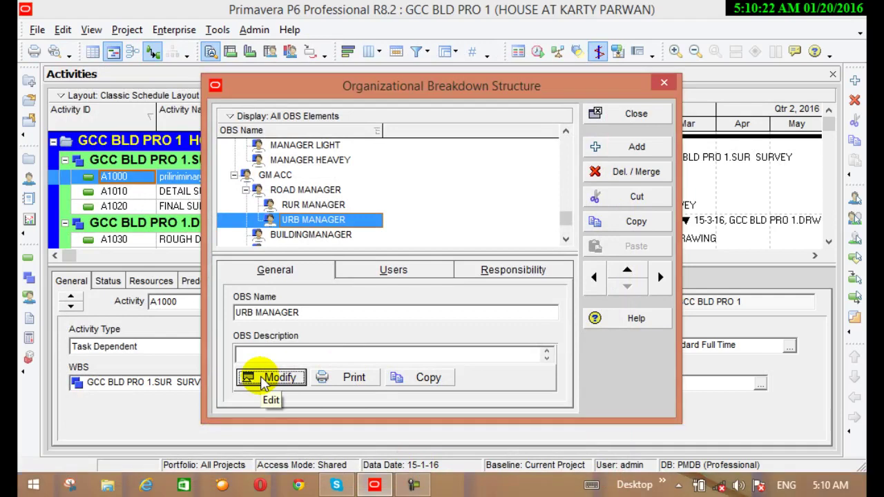
left_click(319, 385)
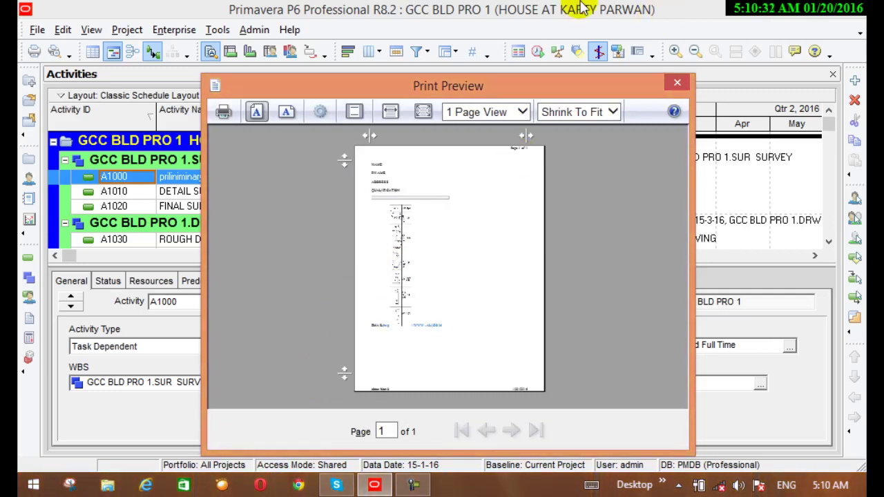
left_click(677, 82)
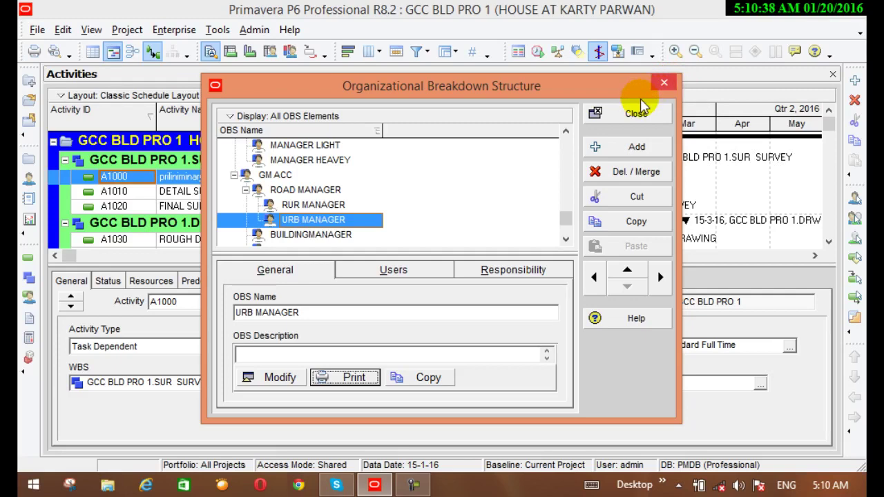
left_click(625, 116)
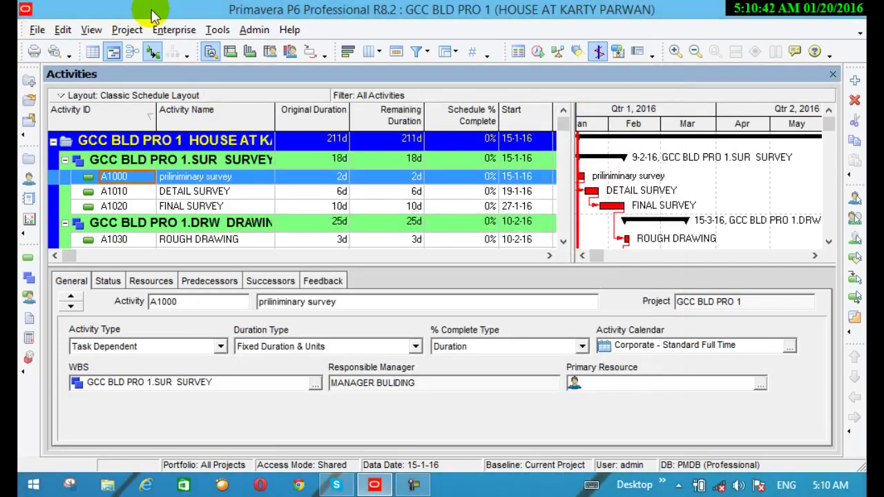
- Open the Enterprise Project Structure and switch its display from chart to table view
left_click(176, 31)
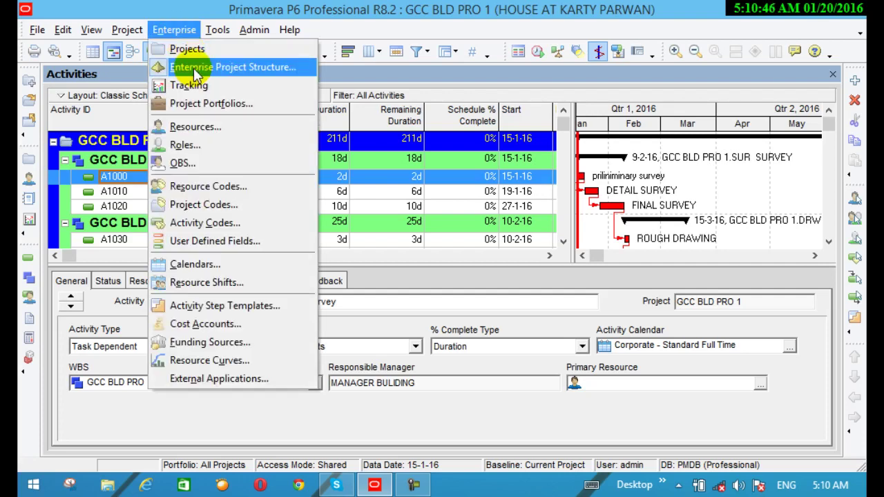
left_click(195, 69)
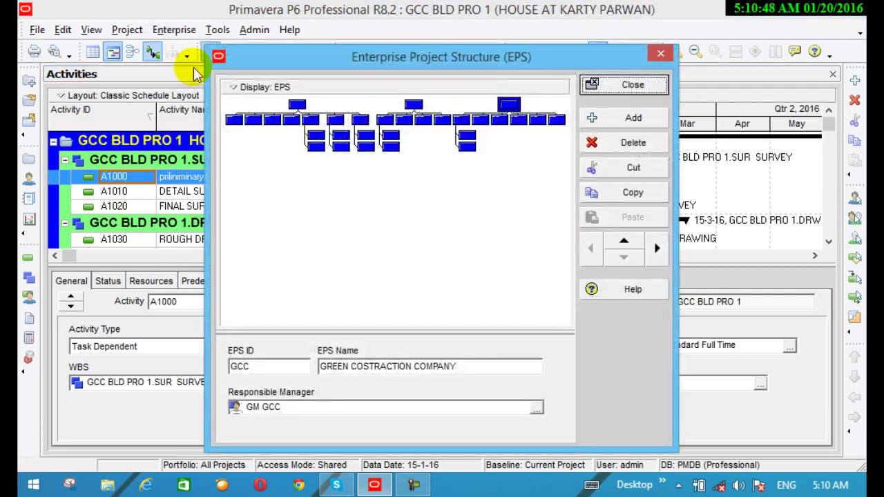
left_click(242, 86)
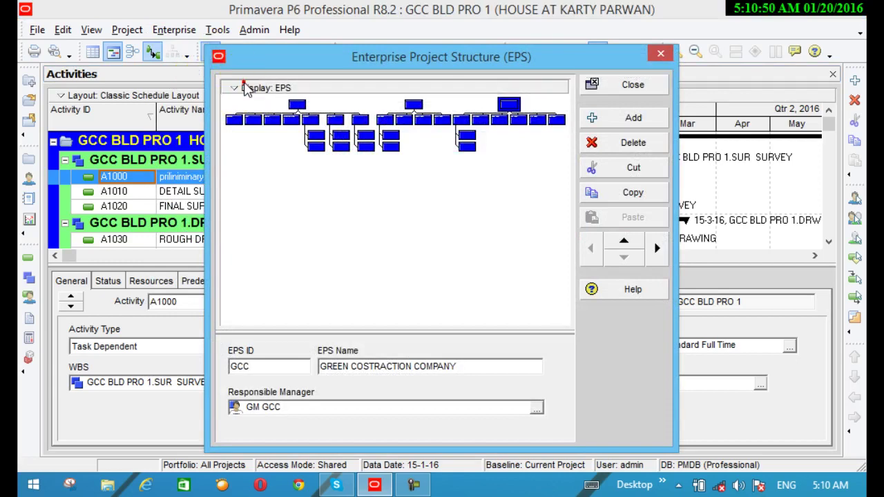
left_click(261, 123)
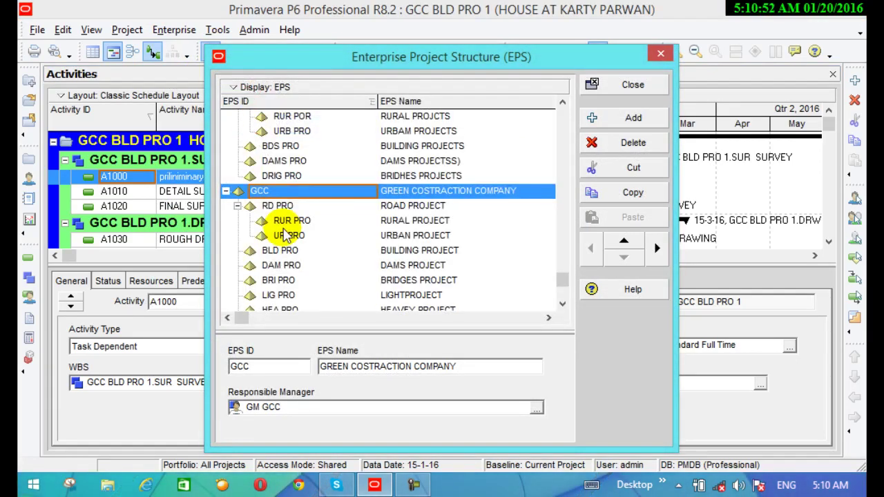
- Assign ROAD MANAGER as responsible manager of RD PRO under GCC, including the WBS elements within ROAD PROJECT
left_click(563, 304)
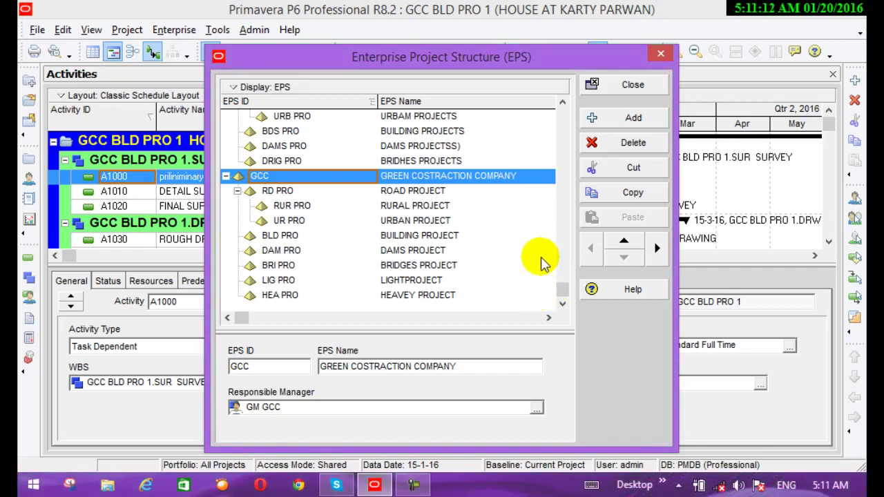
left_click(286, 195)
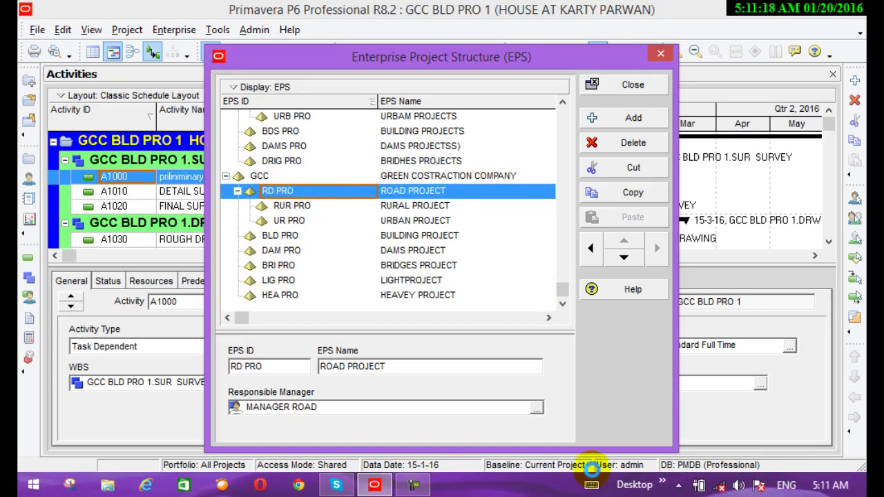
left_click(536, 409)
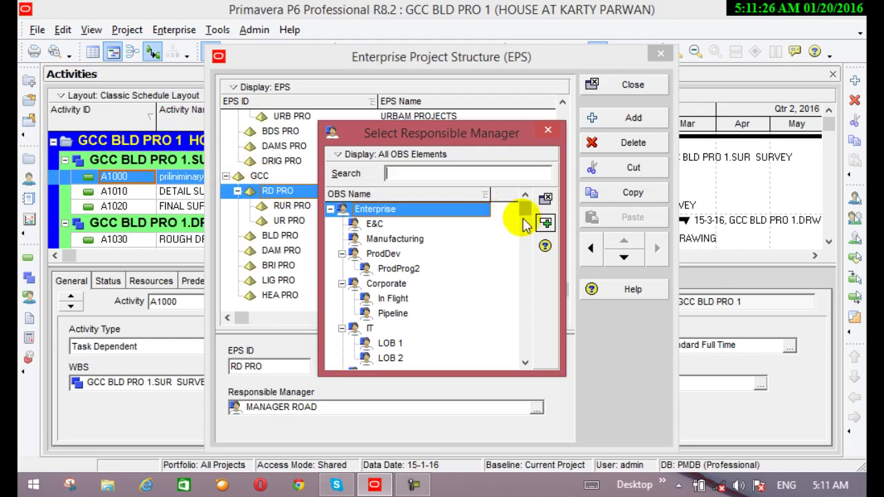
left_click_drag(523, 209, 526, 360)
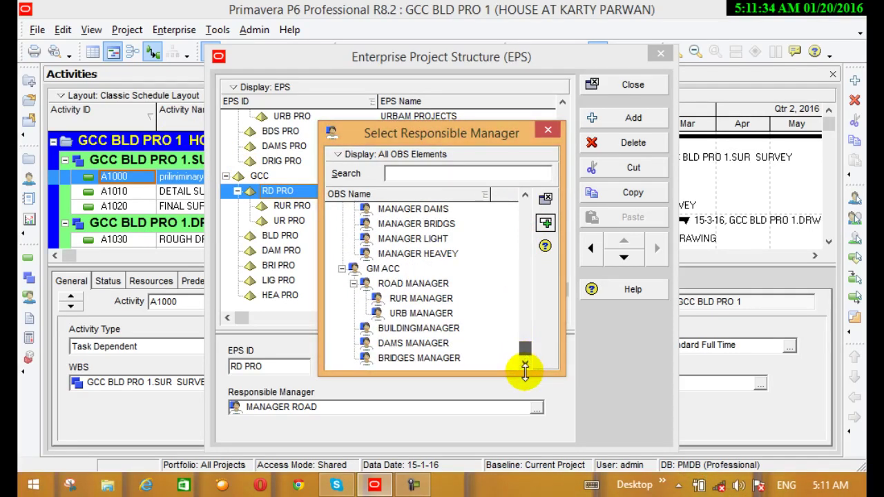
left_click(388, 283)
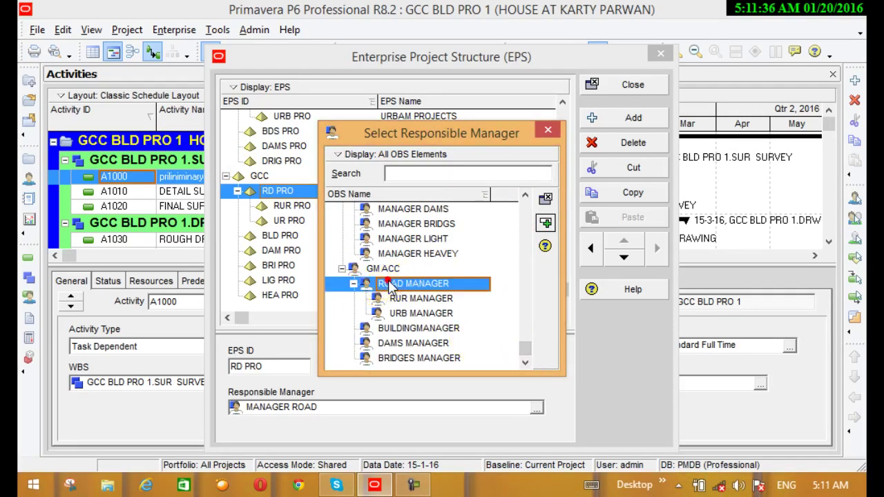
left_click(546, 222)
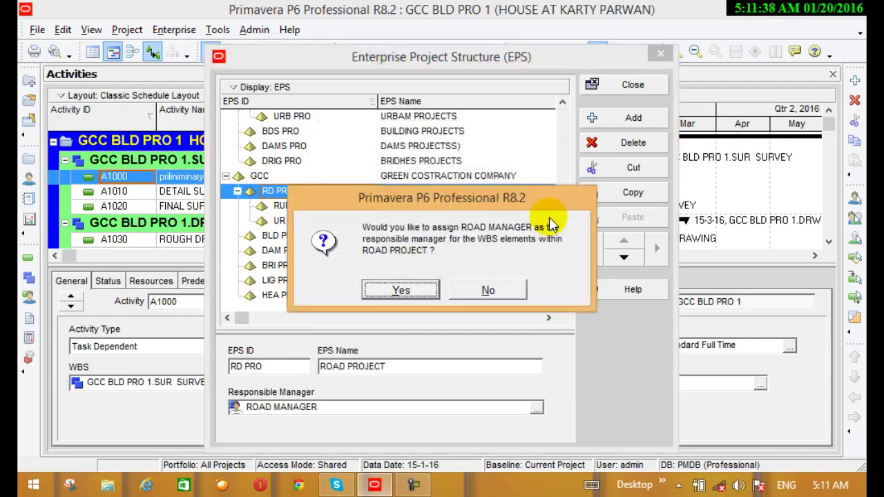
left_click(417, 294)
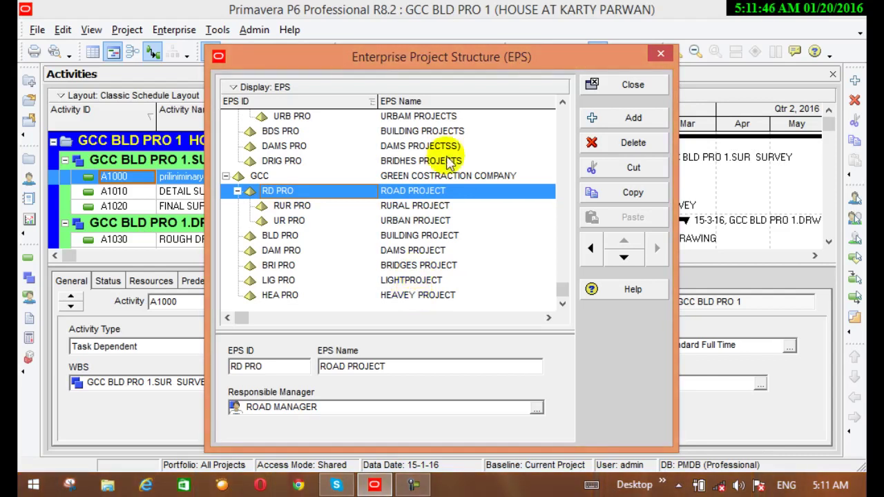
- Assign RUR MANAGER as responsible manager of RUR PRO (RURAL PROJECT) under GCC's RD PRO
left_click(300, 208)
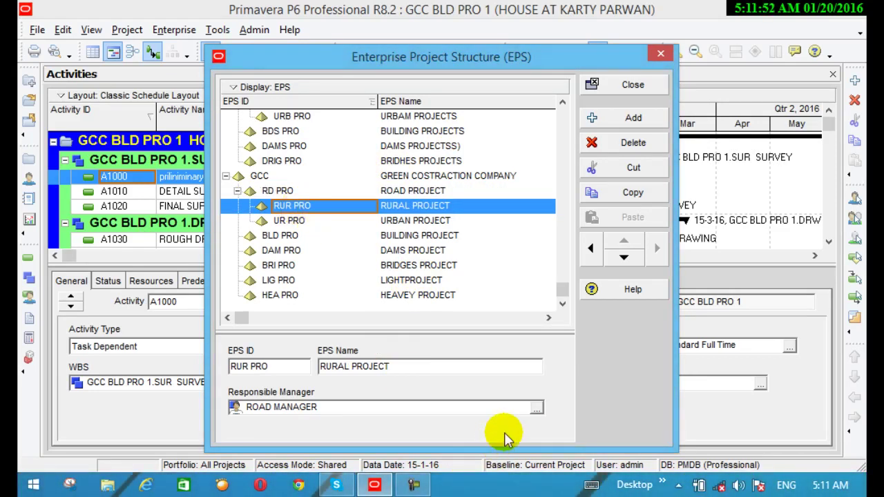
left_click(536, 409)
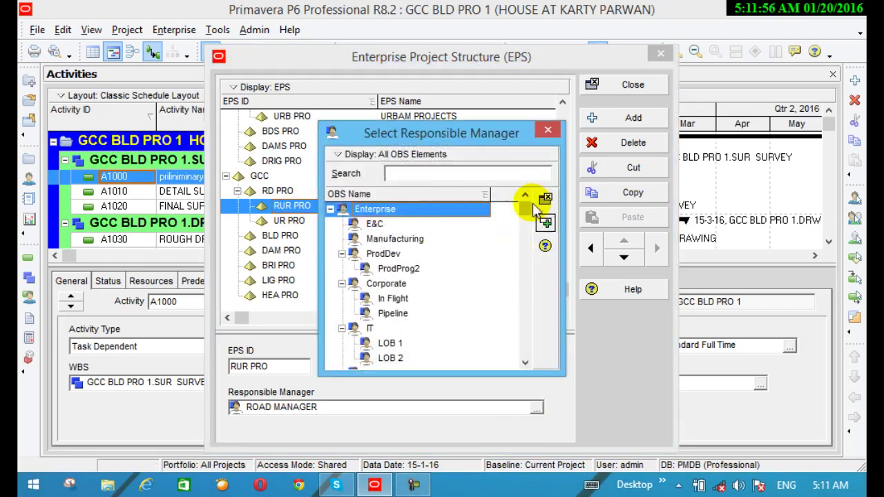
left_click_drag(524, 207, 521, 318)
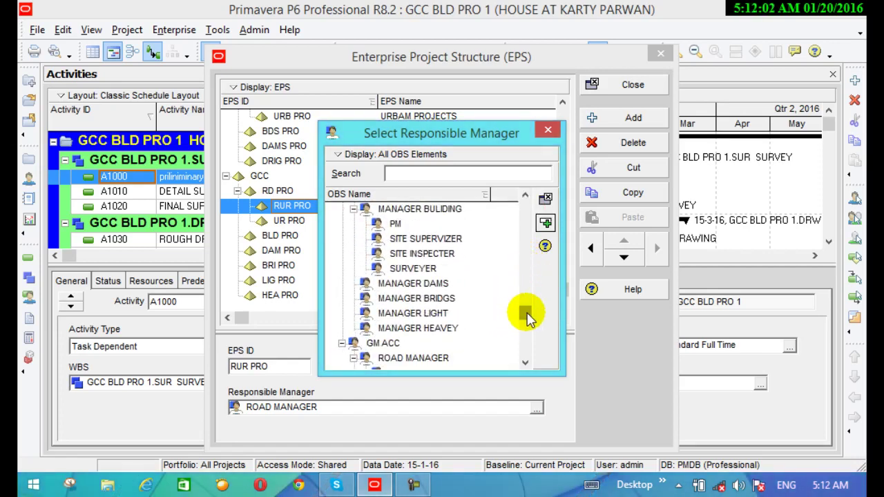
left_click_drag(529, 318, 521, 364)
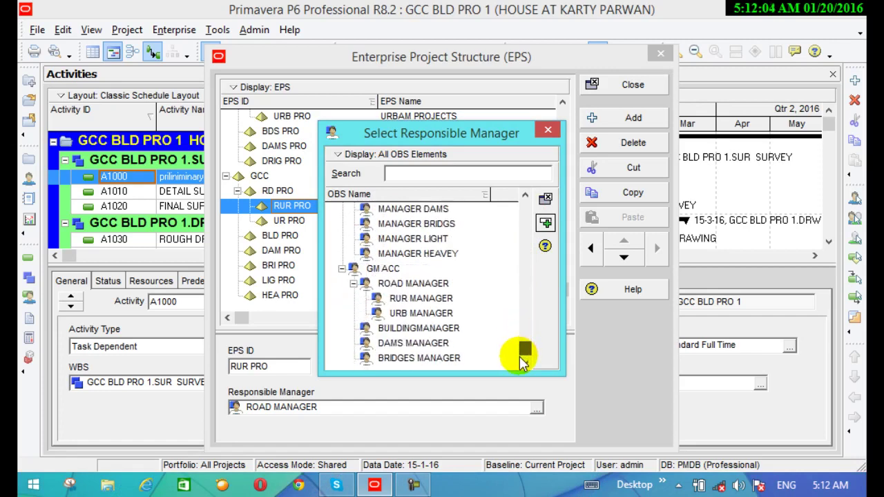
left_click(426, 298)
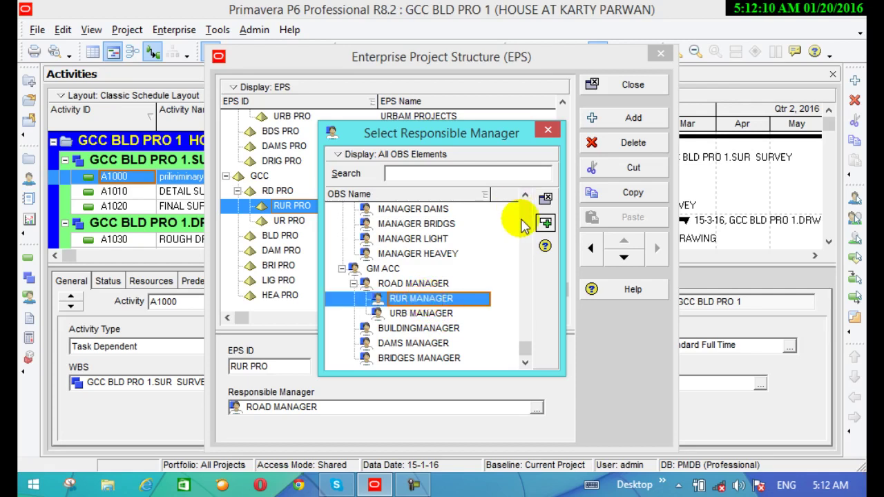
left_click(545, 224)
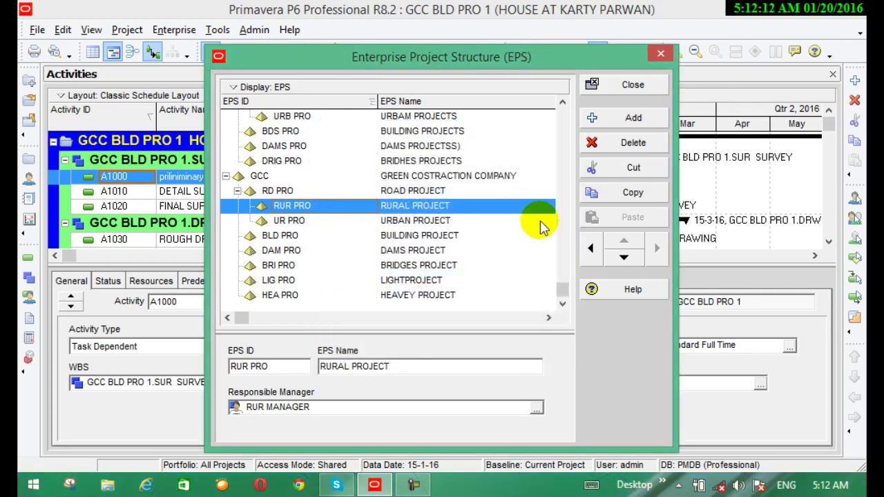
- Assign URB MANAGER as responsible manager of UR PRO (URBAN PROJECT) under GCC's RD PRO
left_click(384, 221)
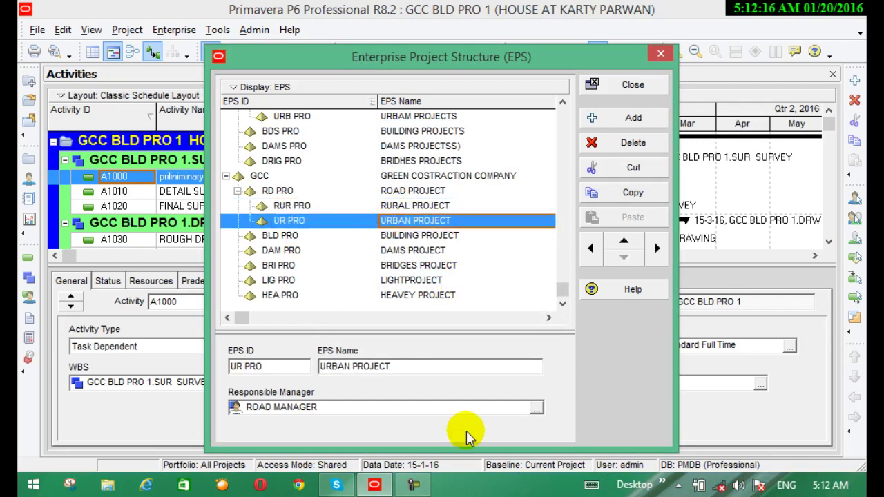
left_click(536, 408)
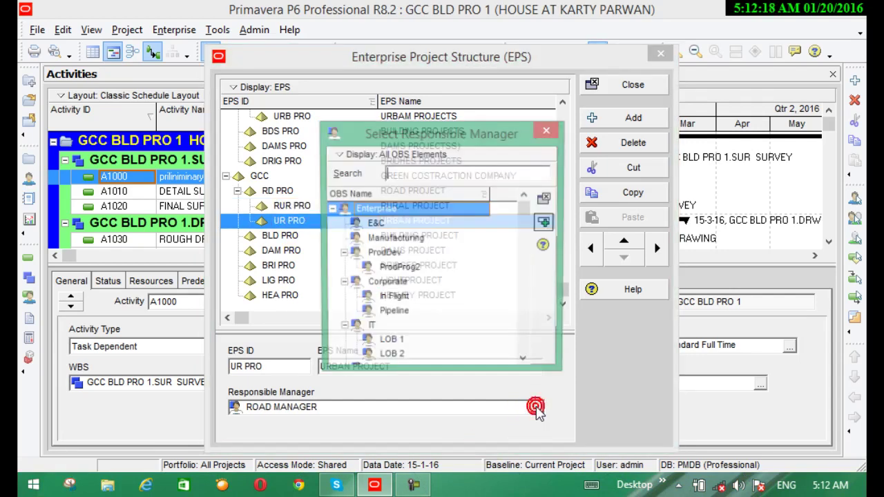
left_click_drag(523, 211, 523, 355)
left_click(445, 312)
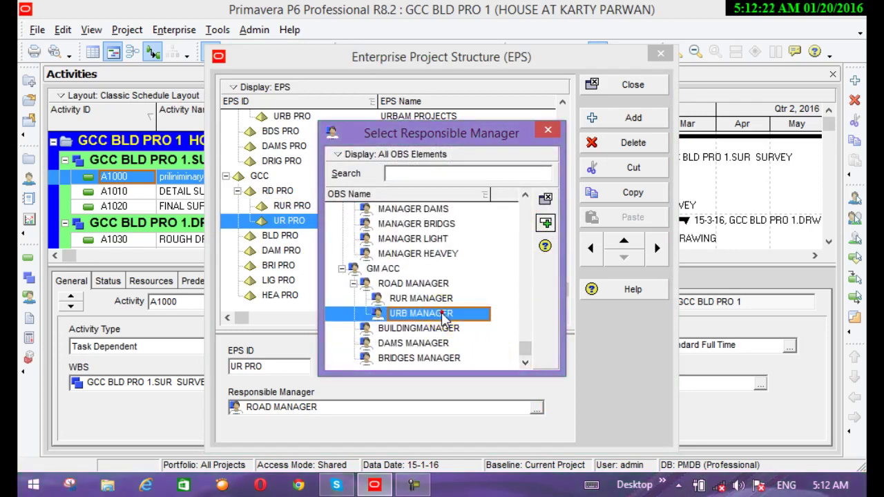
left_click(545, 223)
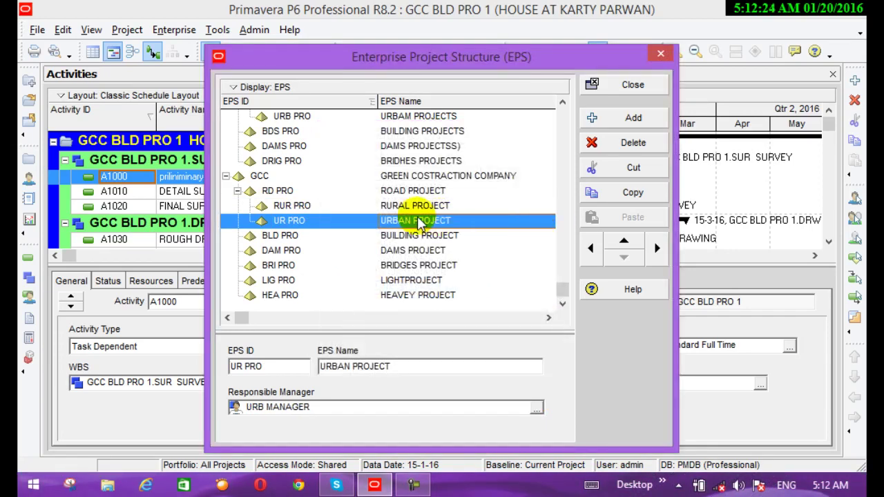
- Assign BUILDINGMANAGER as responsible manager of BLD PRO under GCC, including the WBS elements within BUILDING PROJECT
left_click(374, 236)
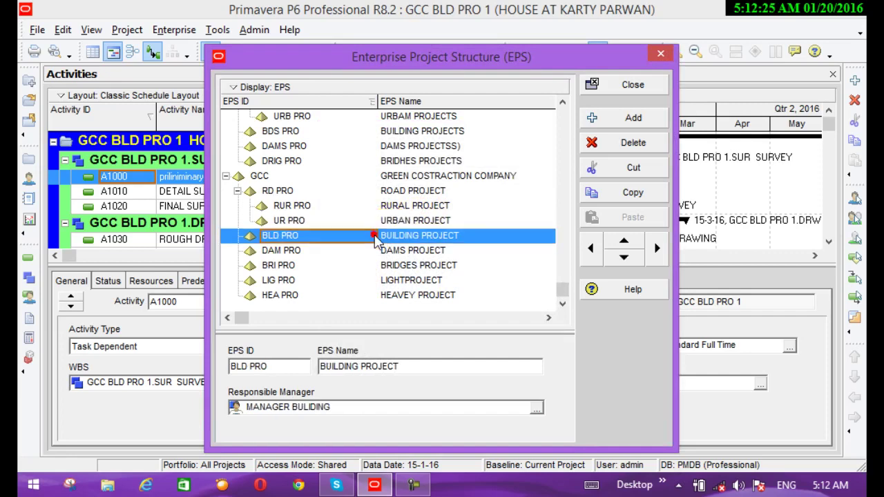
left_click(536, 408)
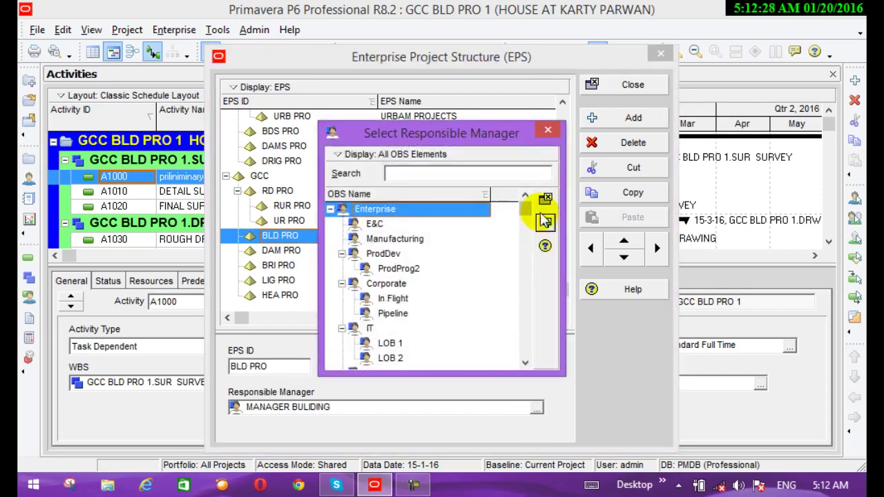
left_click_drag(522, 202, 517, 345)
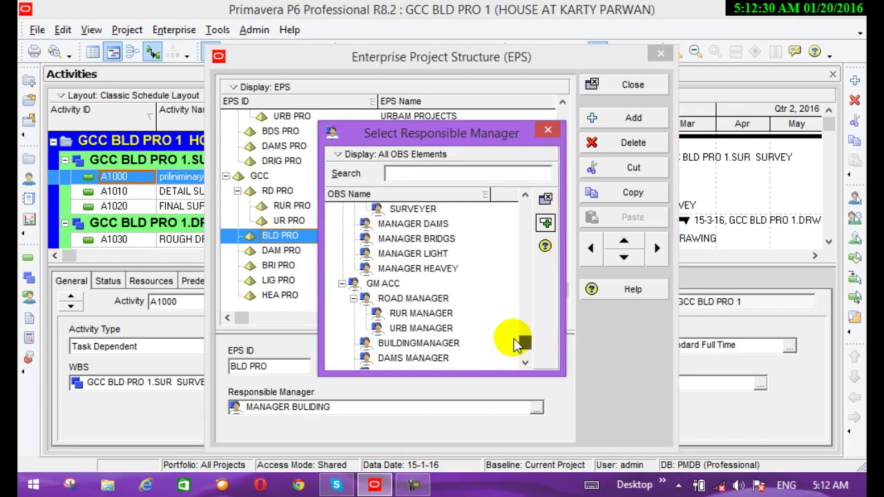
left_click(435, 328)
left_click(453, 345)
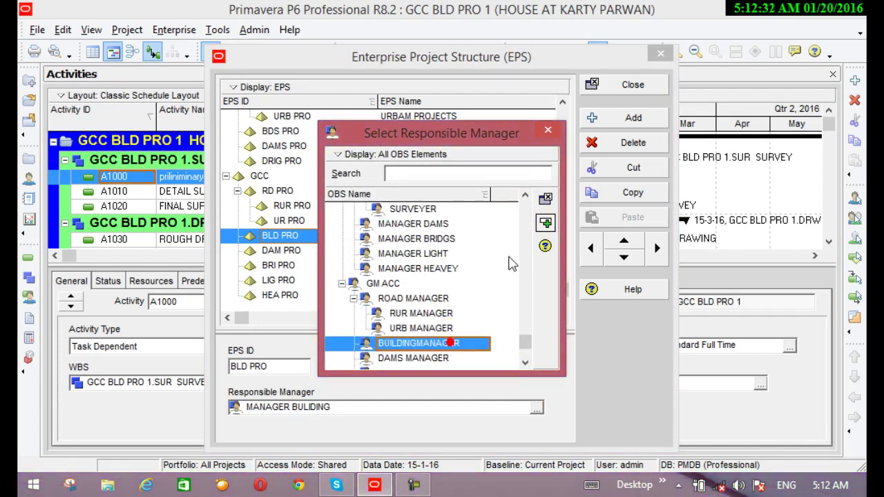
left_click(546, 222)
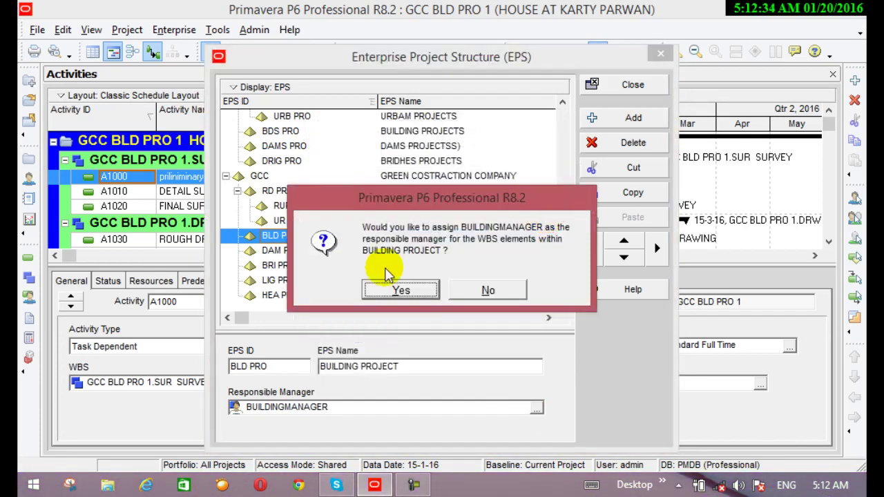
left_click(401, 291)
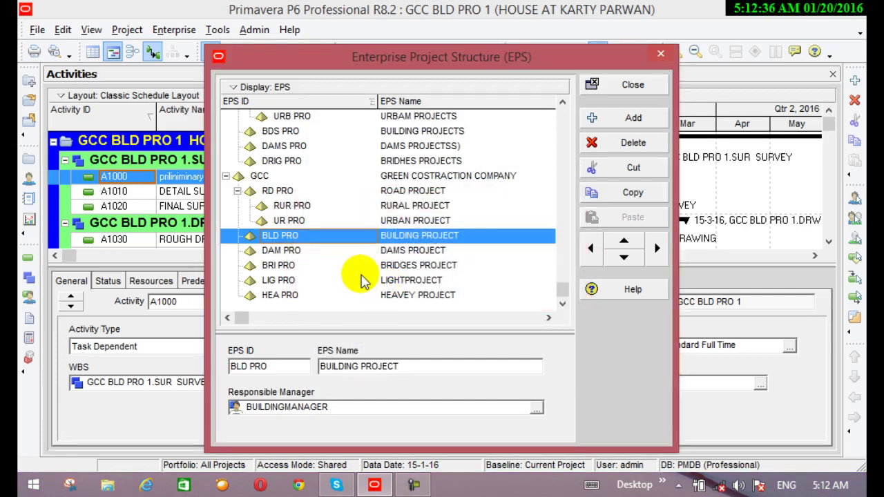
- Assign DAMS MANAGER as responsible manager of DAM PRO (DAMS PROJECT) under GCC
left_click(410, 252)
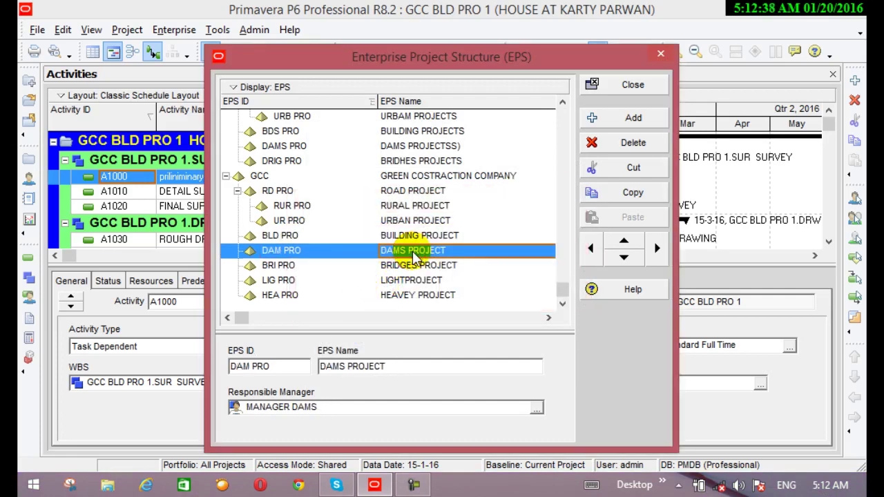
left_click(530, 409)
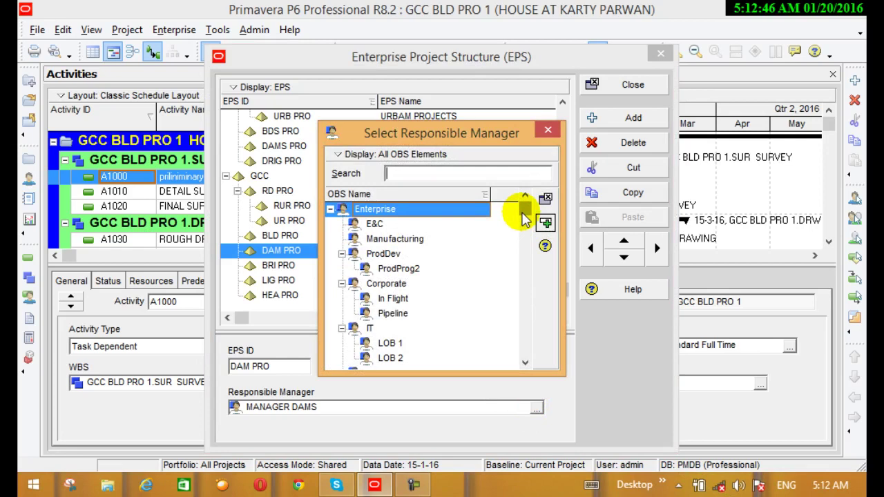
left_click_drag(524, 219, 527, 361)
left_click(434, 343)
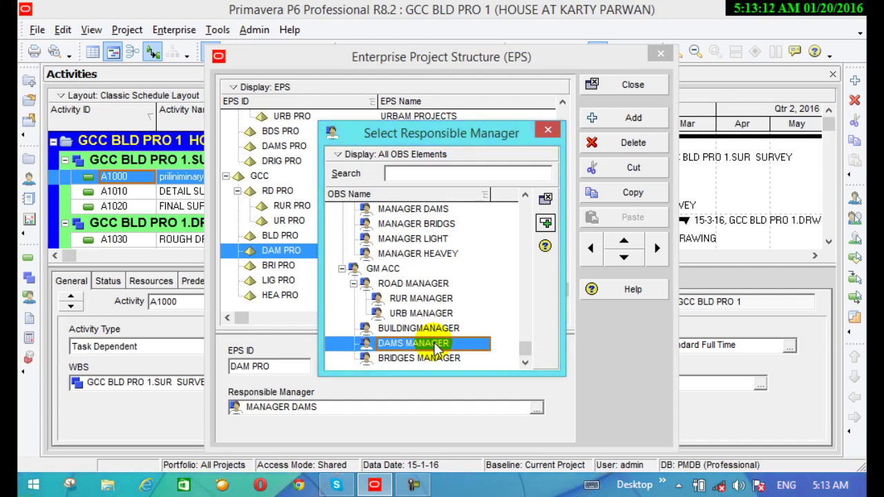
left_click(434, 344)
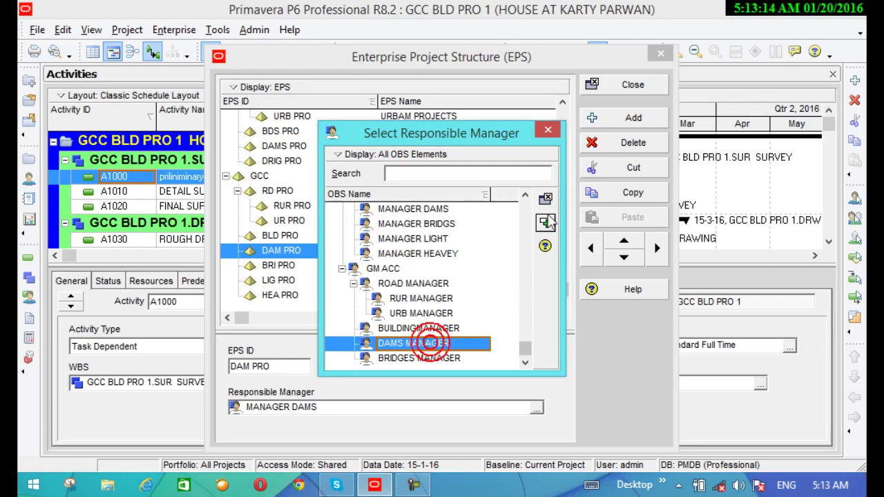
left_click(547, 222)
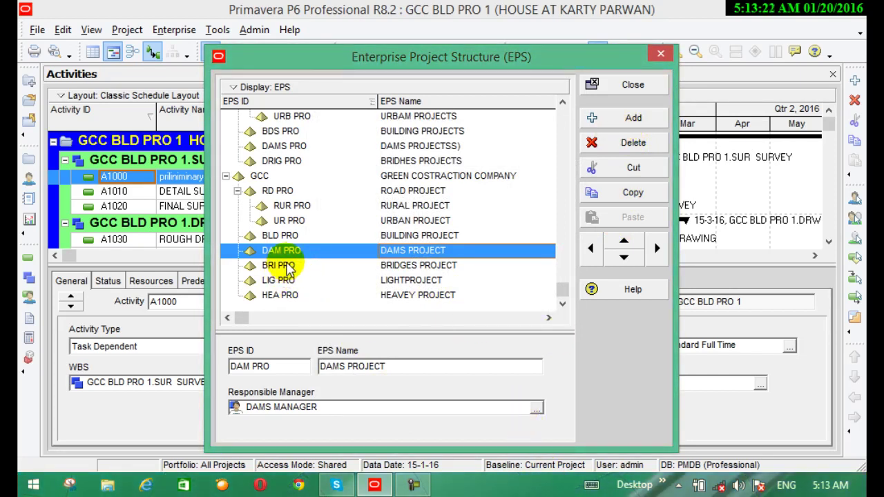
- Assign DAMS MANAGER as responsible manager of DAMS PRO, the dams element listed above GCC
left_click(279, 161)
left_click(292, 132)
left_click(295, 147)
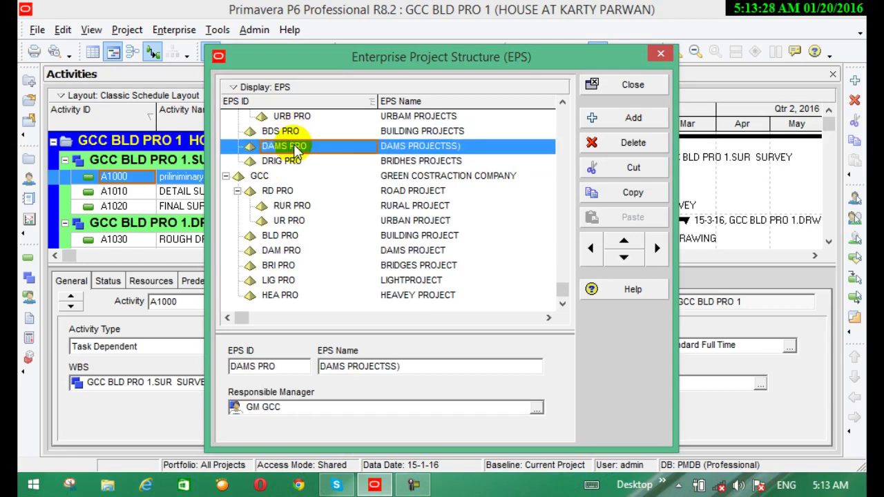
left_click(536, 407)
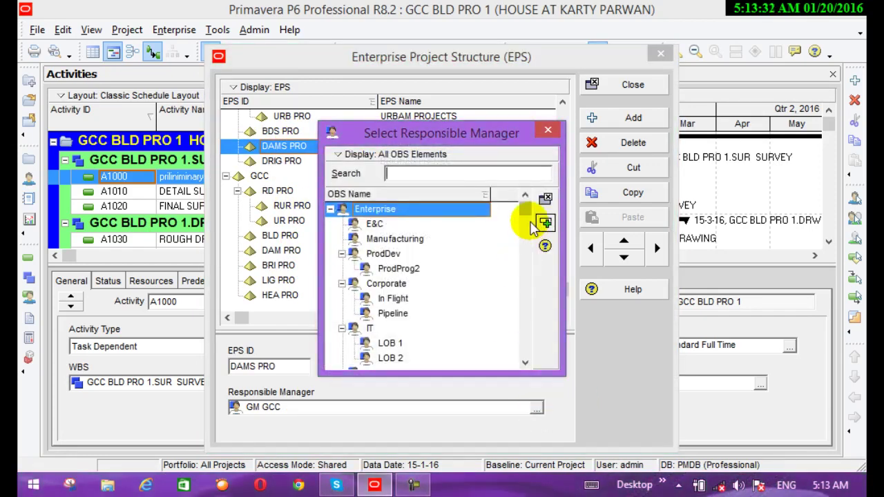
left_click_drag(525, 209, 525, 345)
left_click(442, 342)
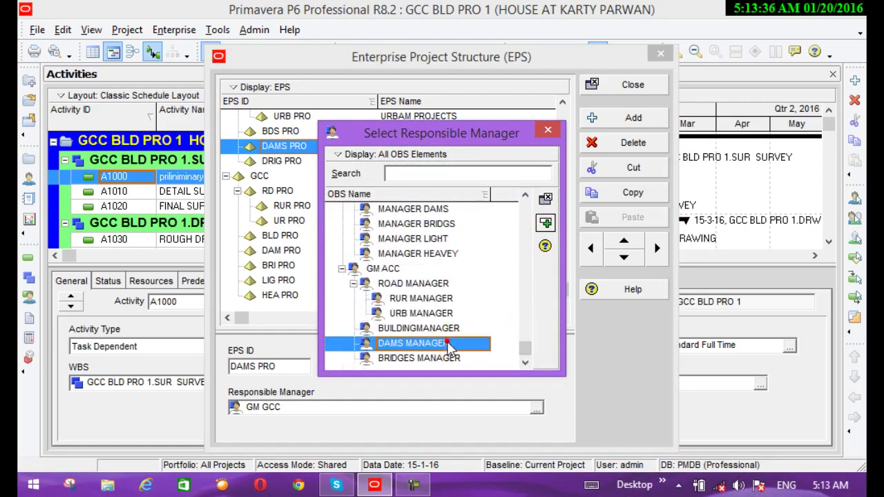
left_click(546, 223)
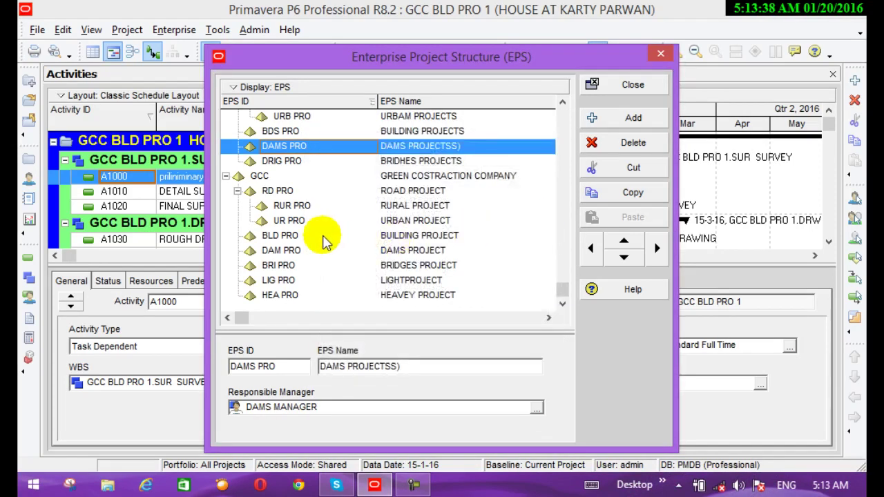
- Assign BRIDGES MANAGER as responsible manager of DRIG PRO (BRIDHES PROJECTS) and close the Enterprise Project Structure
left_click(299, 167)
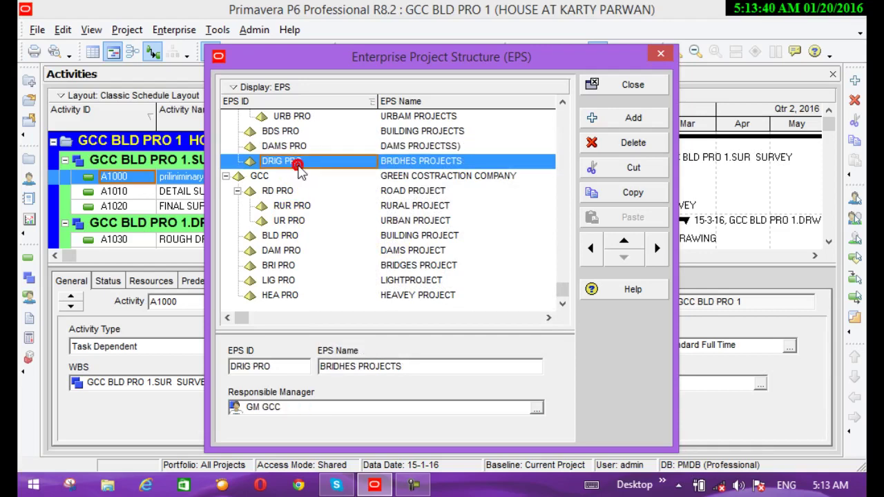
left_click(538, 406)
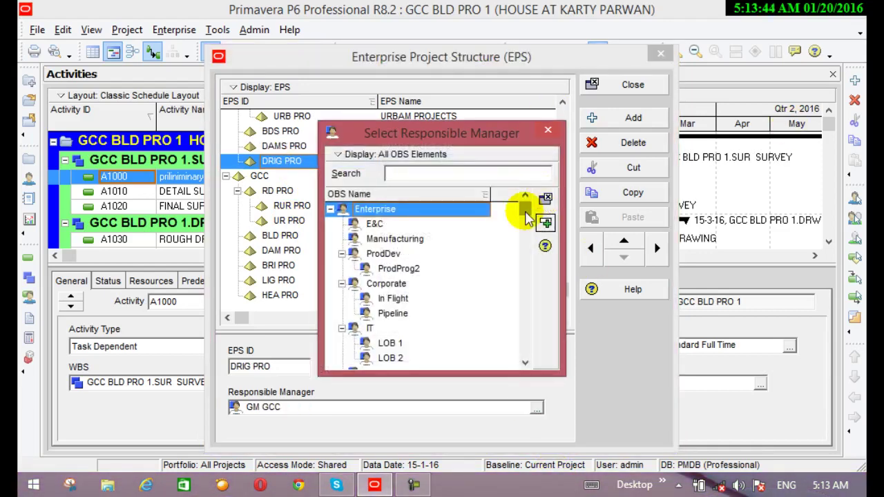
scroll(511, 303, "down", 2)
scroll(532, 335, "down", 5)
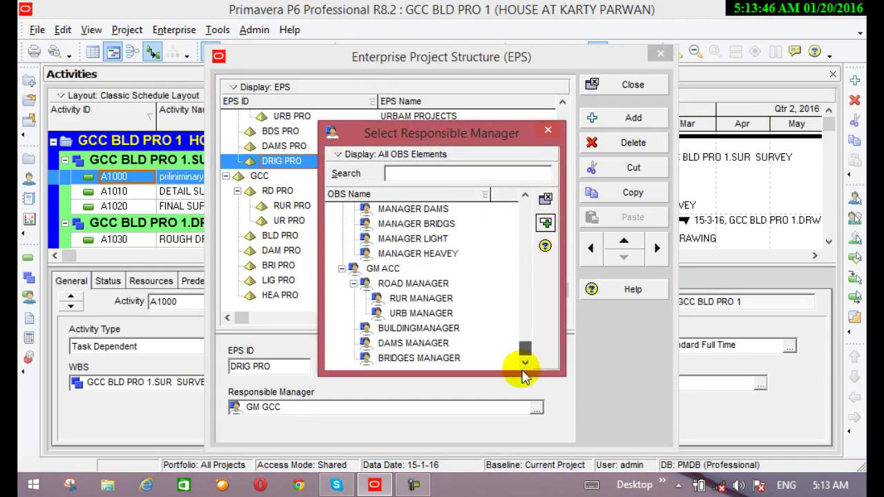
left_click(419, 358)
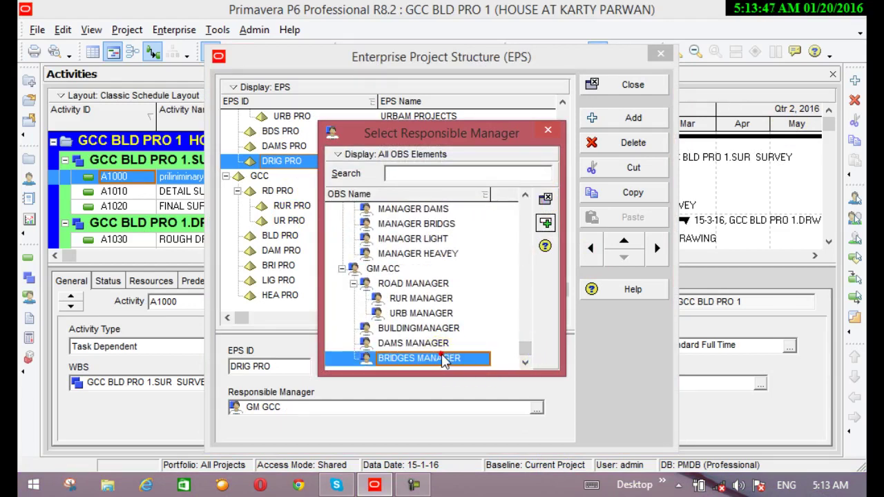
left_click(545, 222)
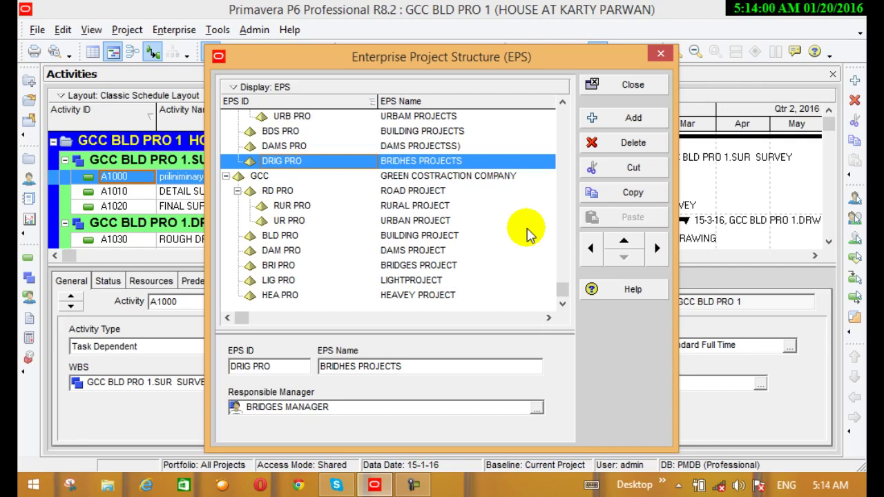
left_click(629, 85)
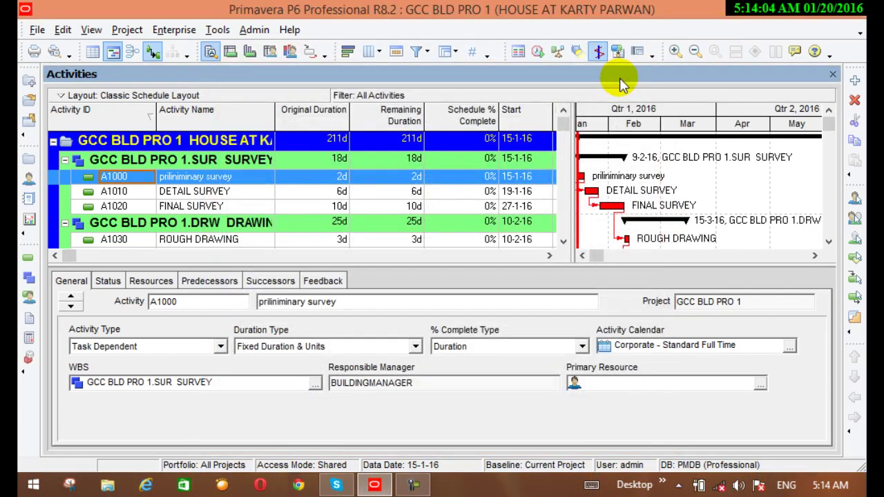
- Open the Organizational Breakdown Structure and examine GM ACC's project and WBS responsibilities
left_click(165, 31)
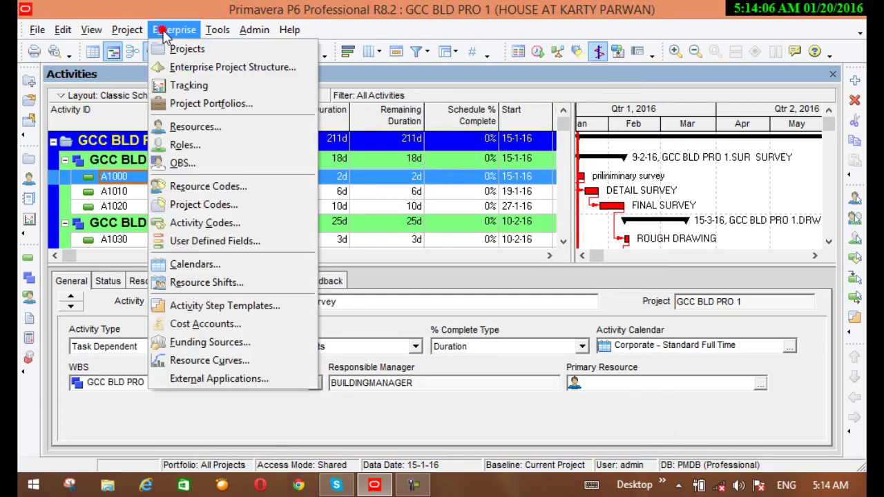
left_click(181, 165)
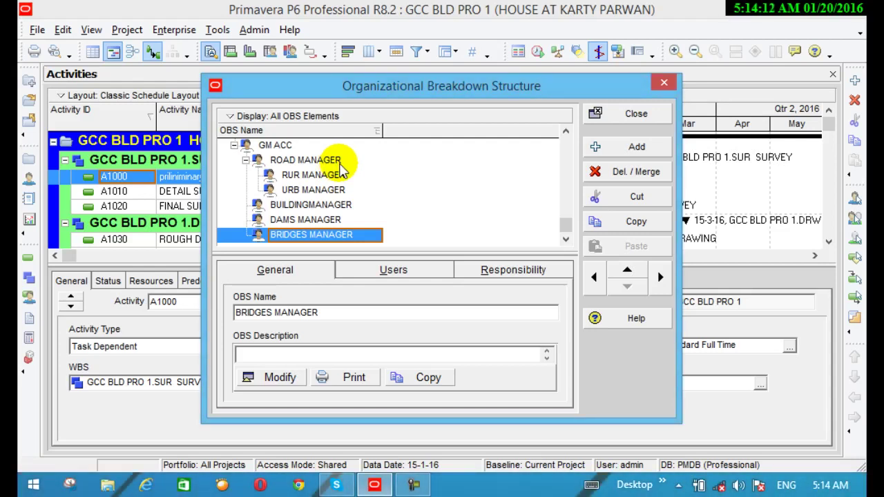
left_click(285, 148)
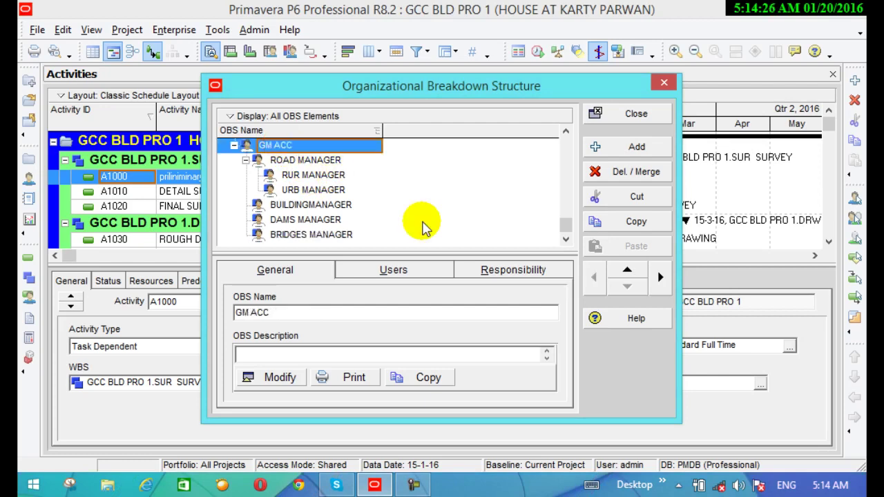
left_click(497, 272)
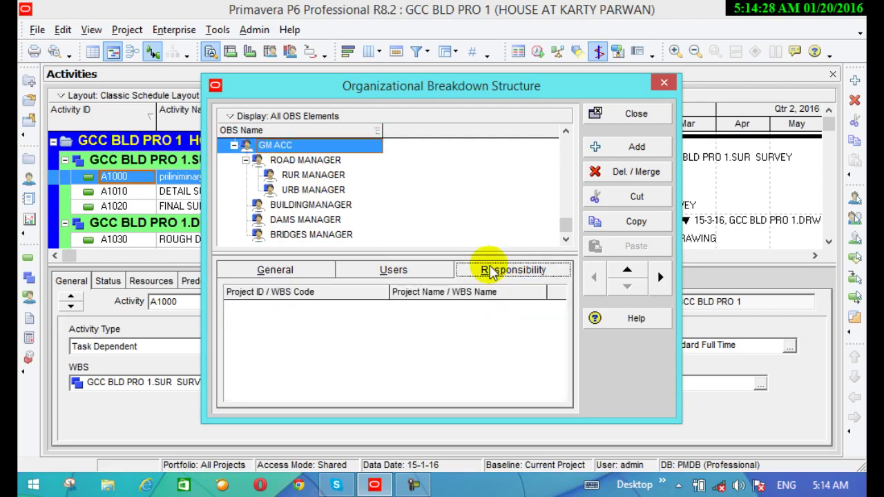
- Examine the project and WBS responsibilities of ROAD MANAGER, RUR MANAGER, URB MANAGER and BUILDINGMANAGER under GM ACC
left_click(349, 143)
left_click(328, 163)
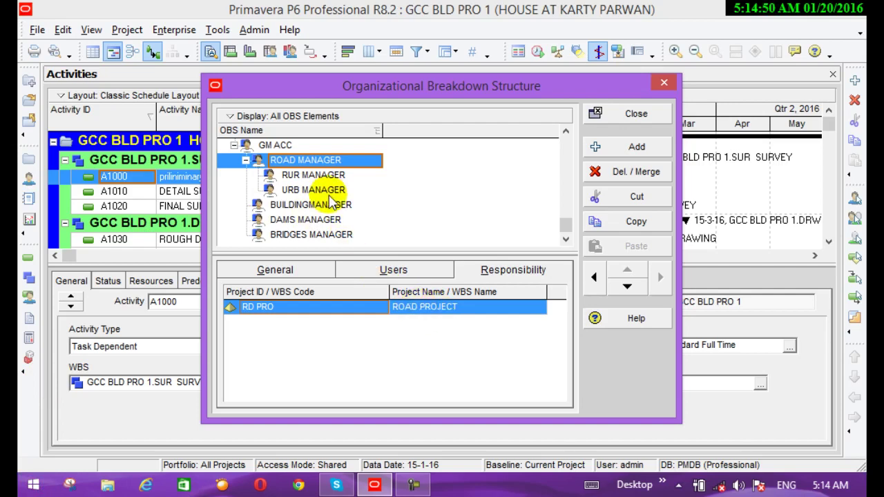
left_click(331, 173)
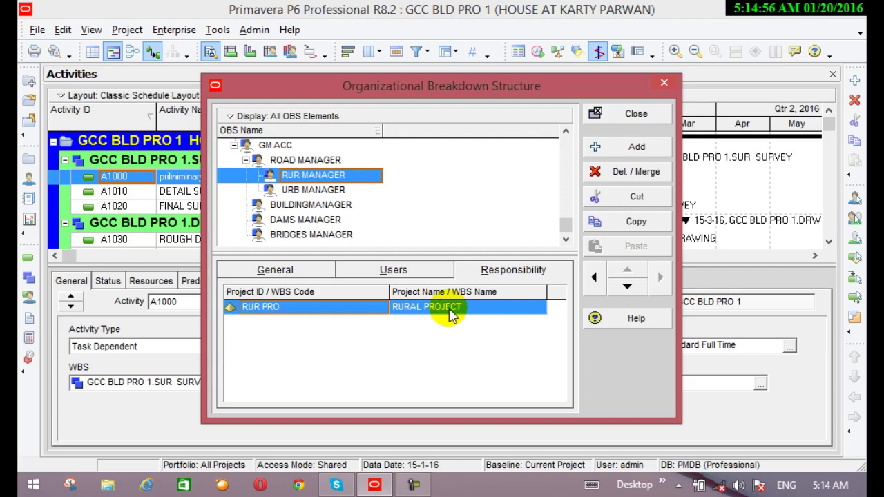
left_click(283, 194)
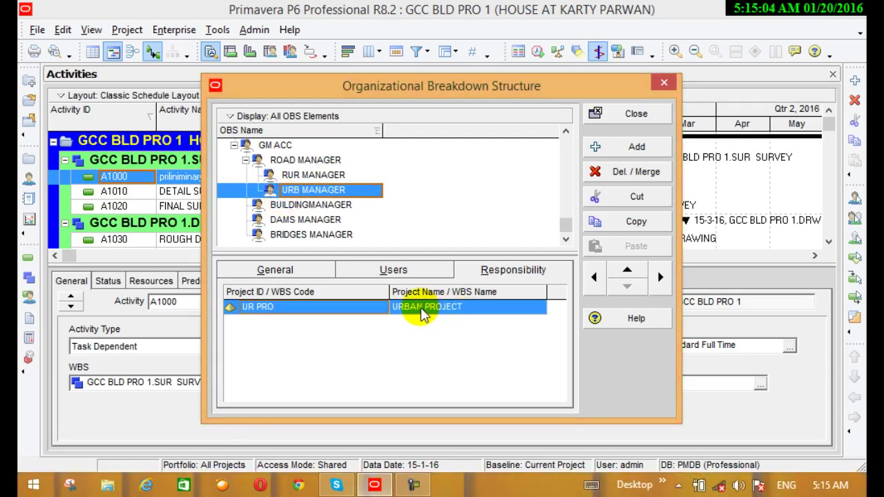
left_click(330, 196)
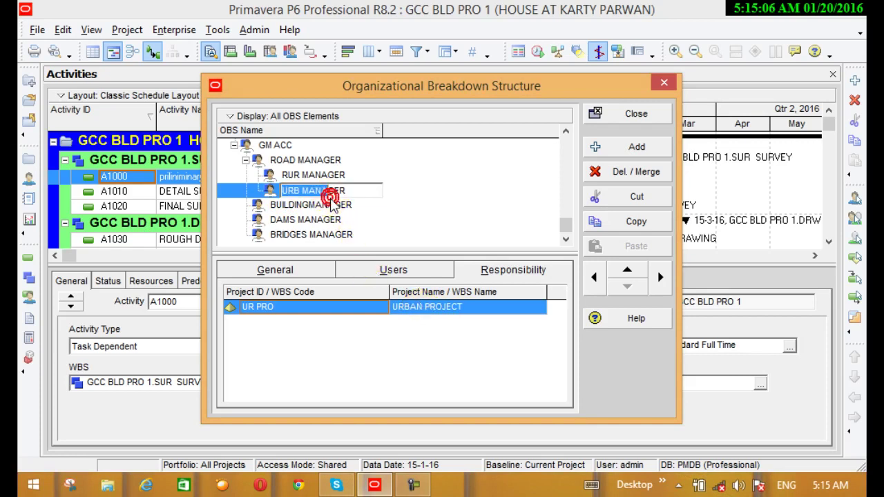
left_click(332, 205)
- Delete DAMS MANAGER, merging its assignments onto the parent OBS, and close the Organizational Breakdown Structure
left_click(331, 219)
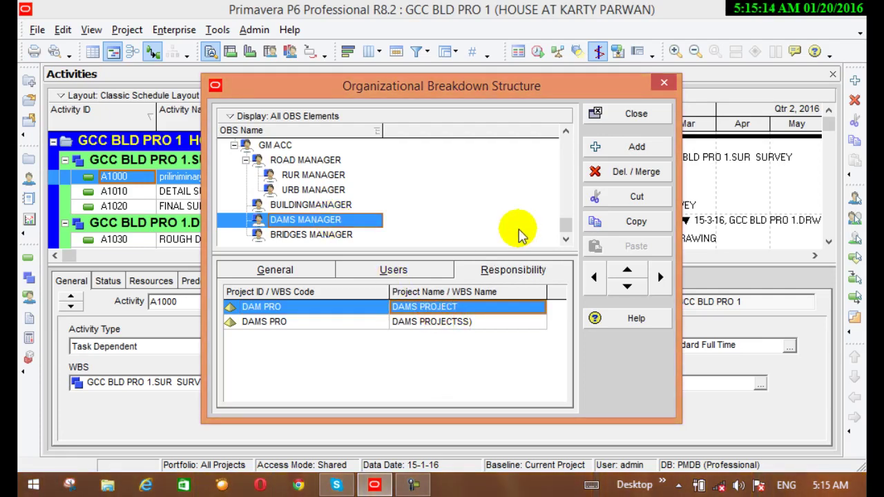
left_click(603, 173)
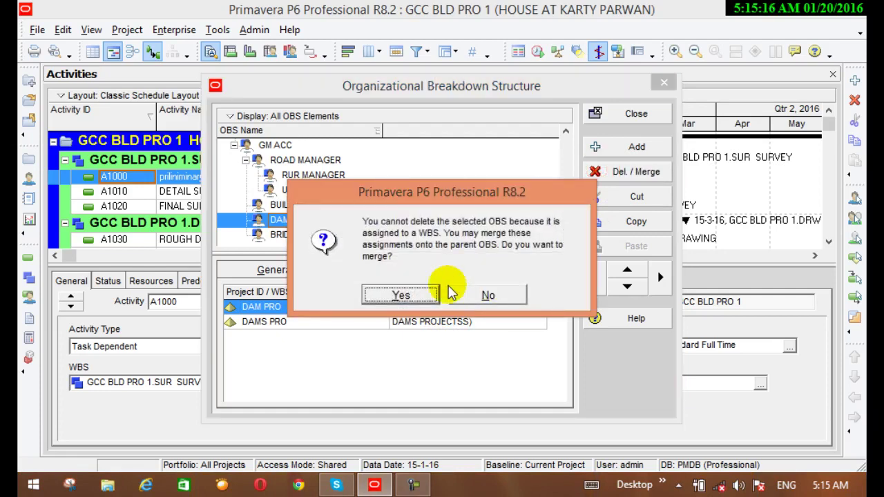
left_click(408, 297)
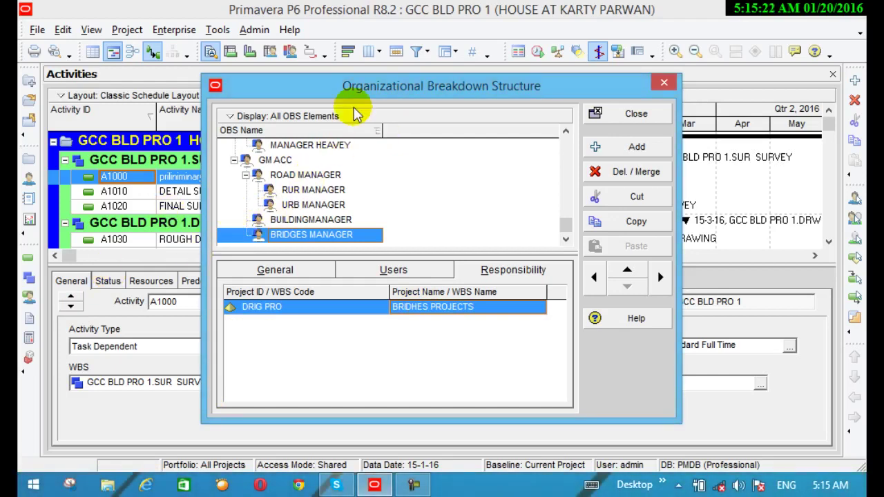
left_click(563, 220)
left_click(641, 112)
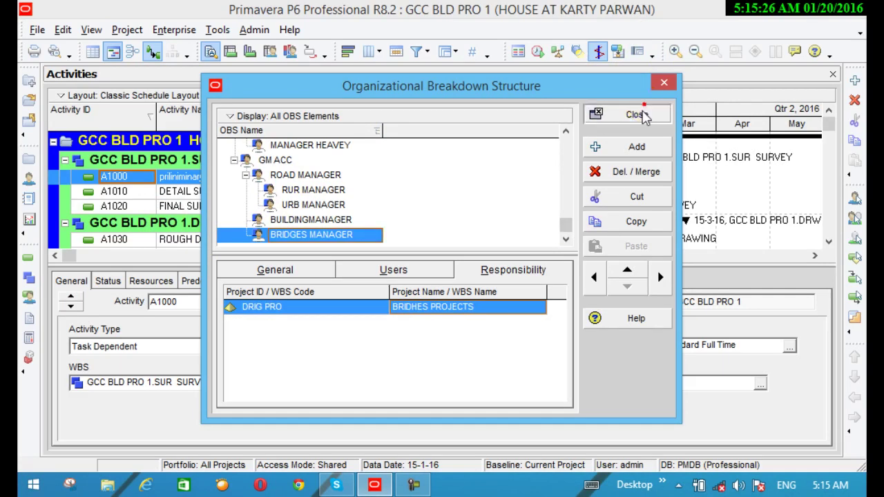
left_click(64, 29)
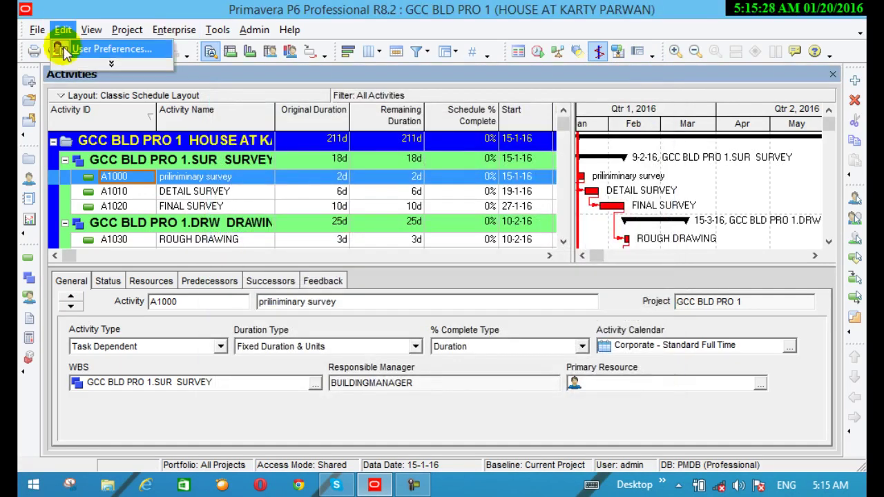
left_click(31, 31)
mouse_move(90, 30)
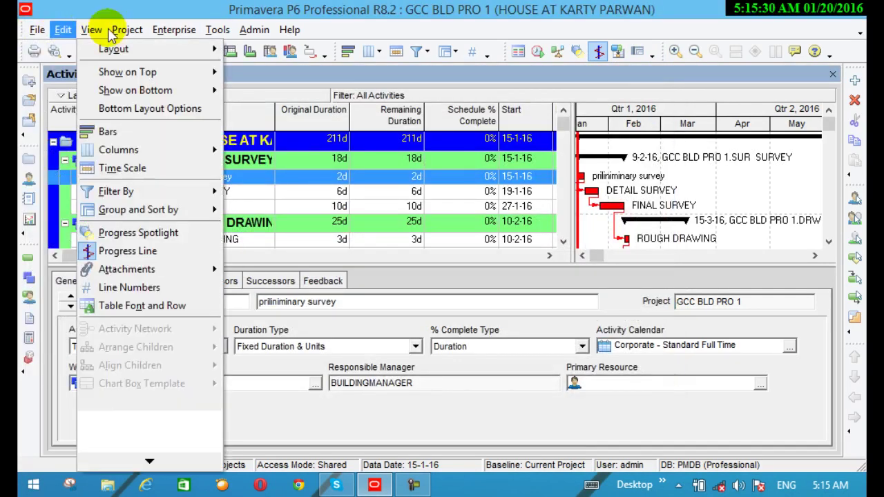
left_click(64, 29)
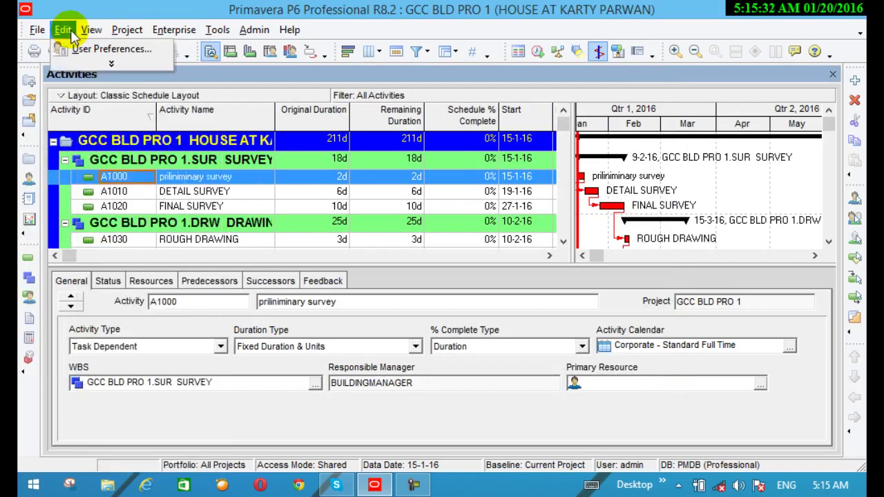
left_click(500, 407)
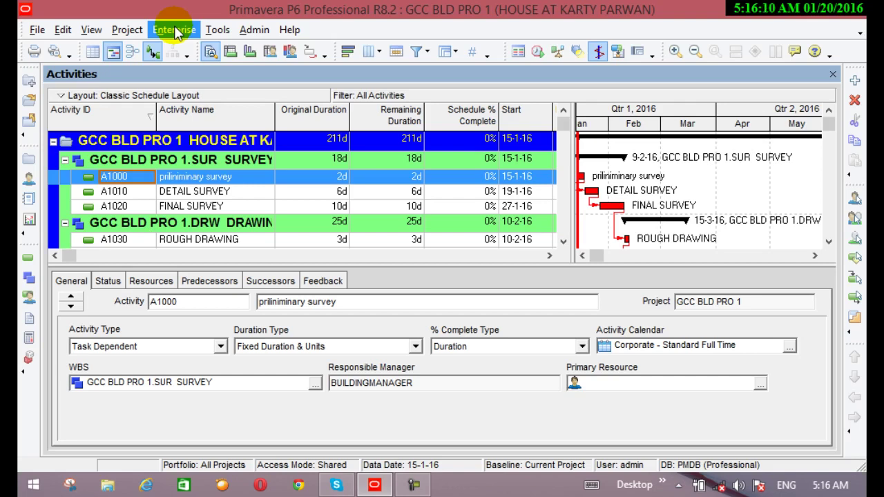
- Open the Calendars dialog and add a global calendar named ACC, copied from Corporate - Standard Full Time
left_click(175, 30)
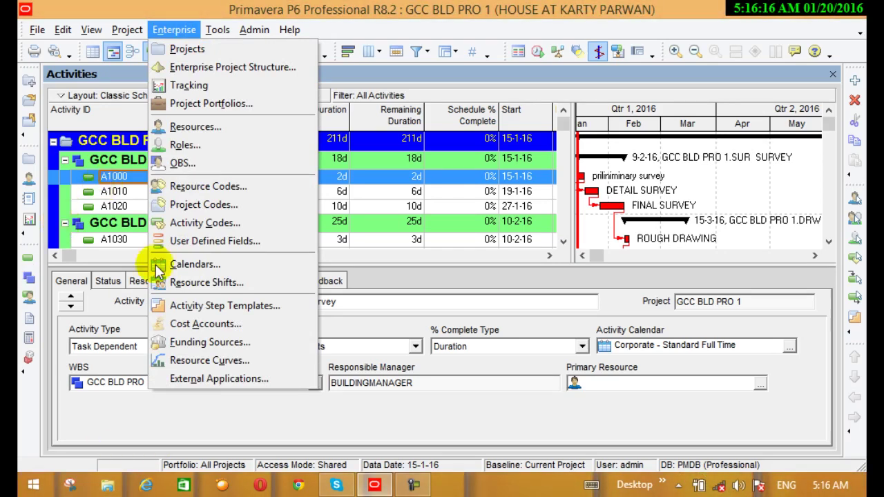
left_click(179, 264)
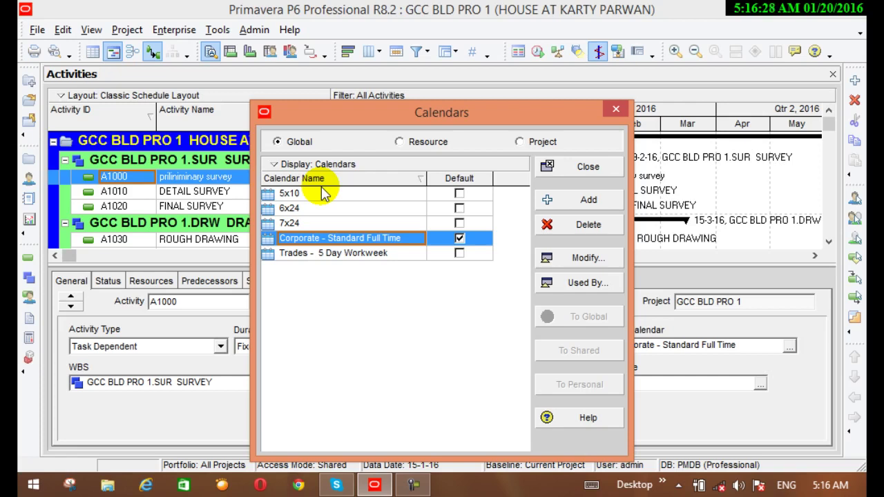
left_click(394, 241)
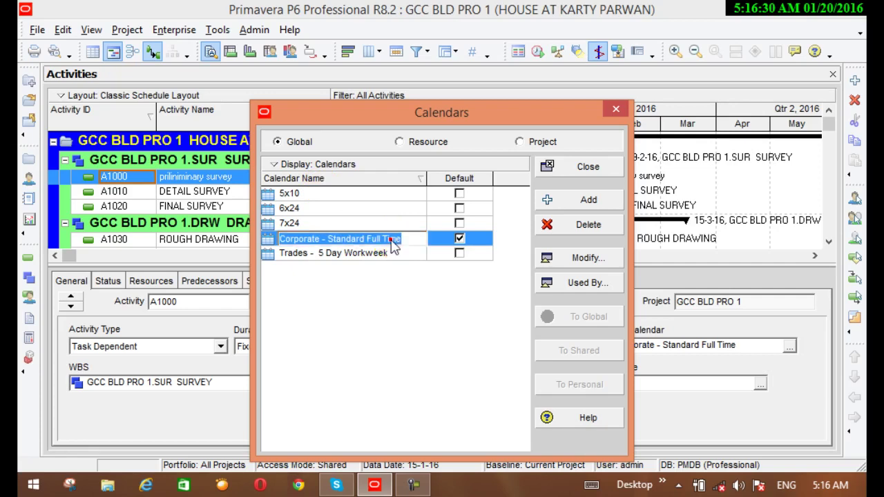
left_click(391, 239)
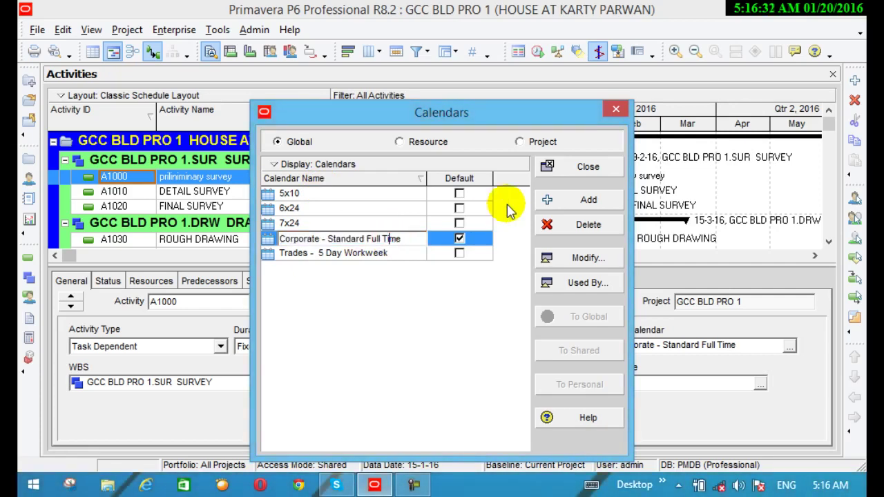
left_click(586, 199)
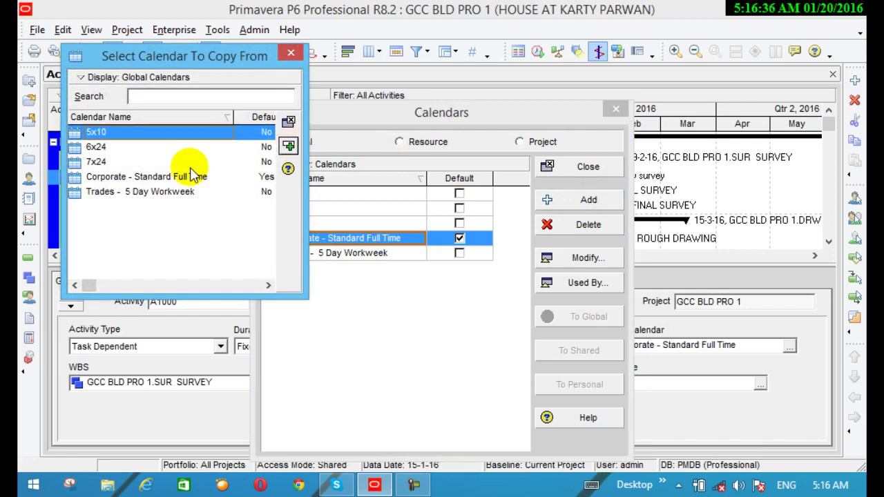
left_click(166, 176)
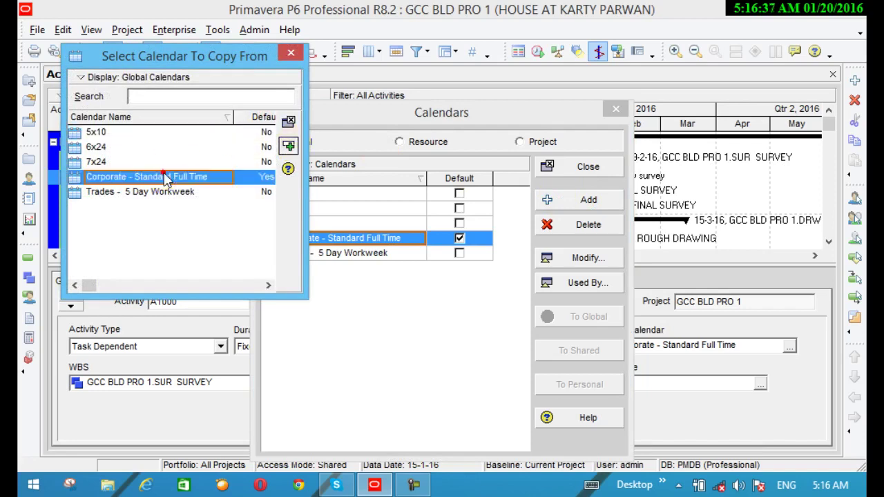
left_click(288, 145)
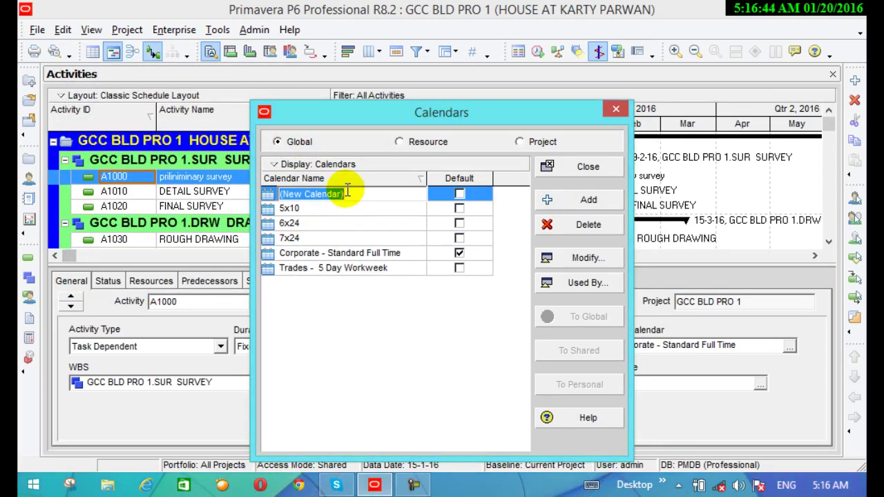
type("ACC")
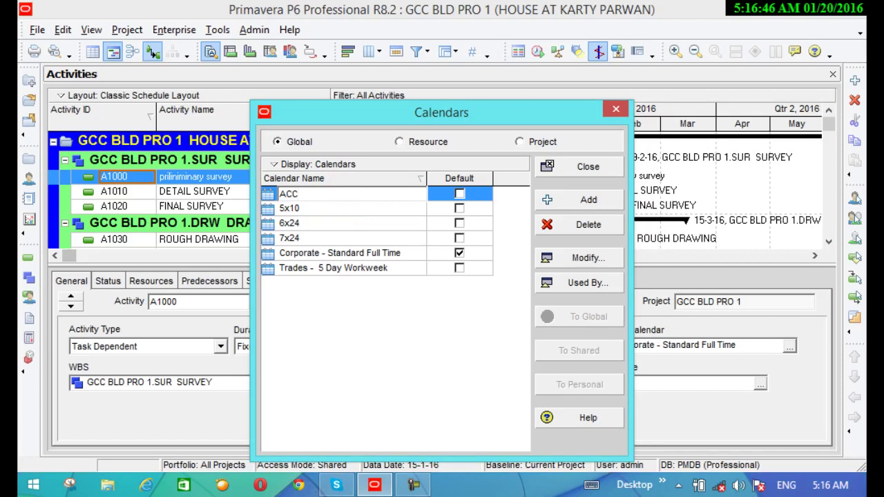
- Open the global 5x10 calendar for modification and examine its January 2016 days and standard weekly work hours
left_click(460, 194)
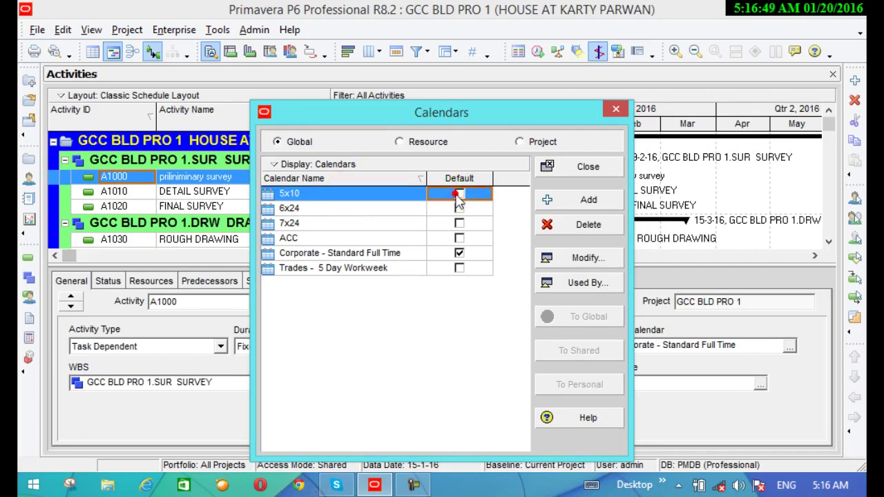
left_click(565, 266)
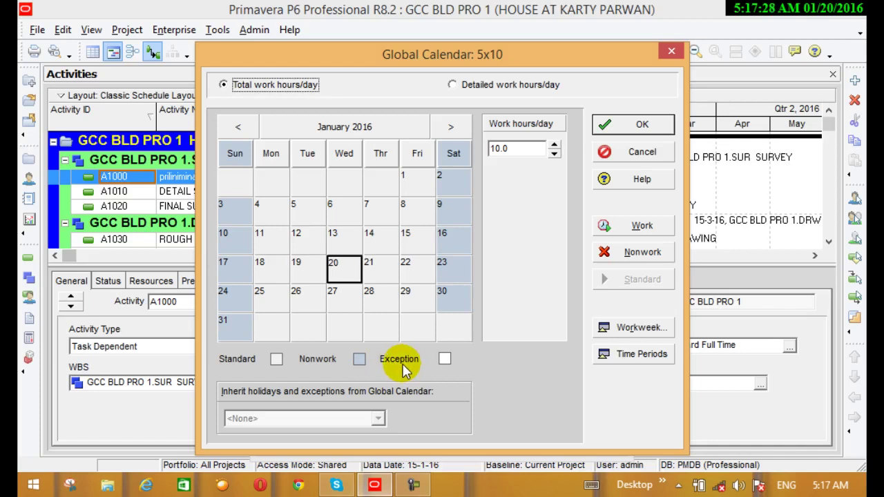
left_click(323, 210)
left_click(349, 211)
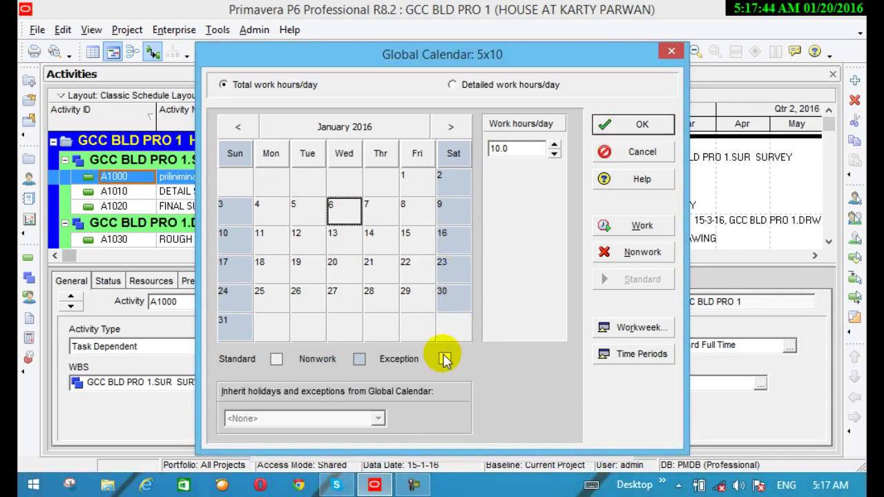
left_click(447, 242)
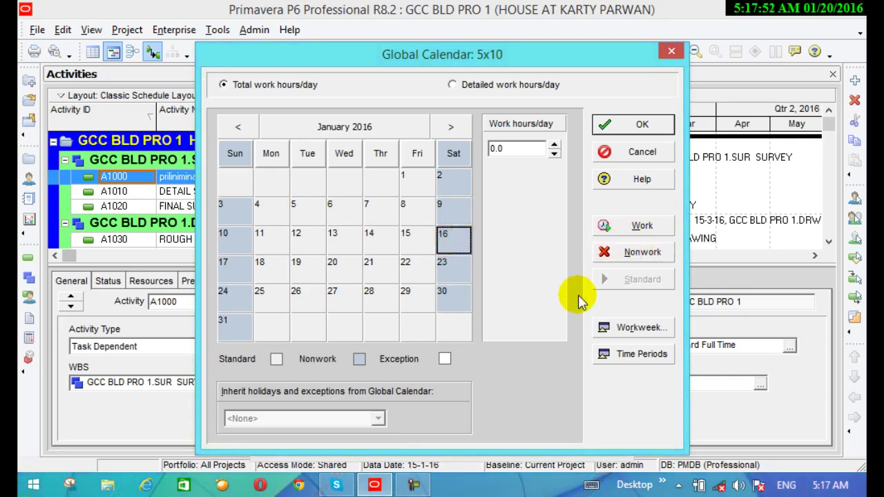
left_click(617, 327)
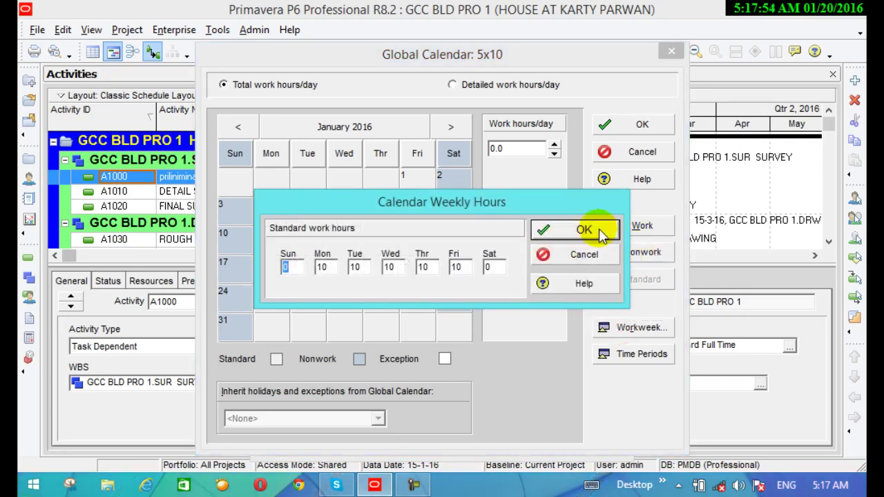
left_click(585, 253)
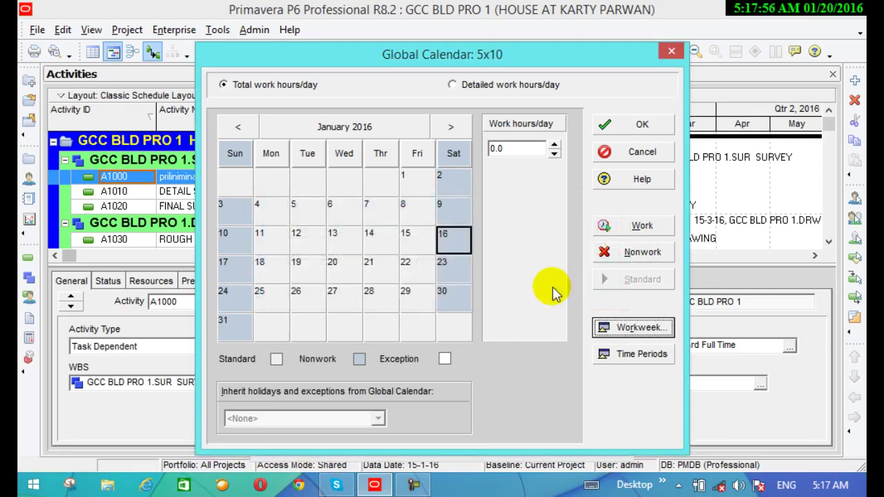
- Make Saturday, January 16, 2016 a work day in the 5x10 calendar
left_click(441, 238)
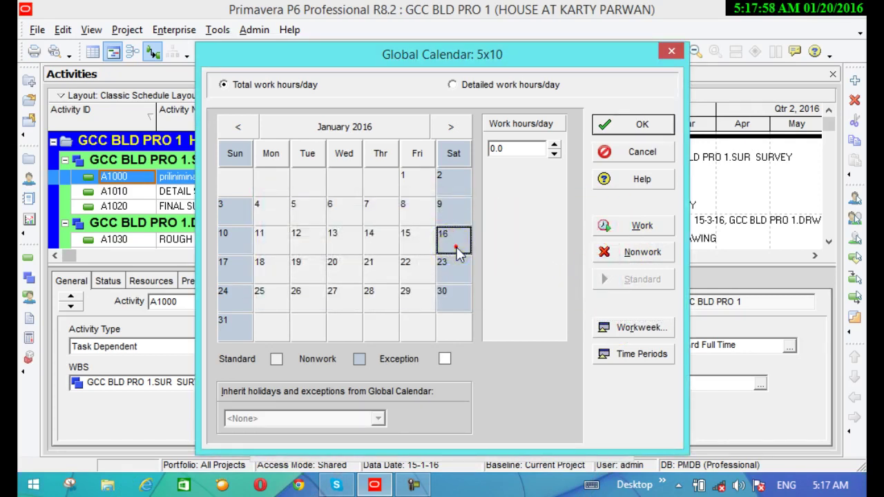
left_click(603, 228)
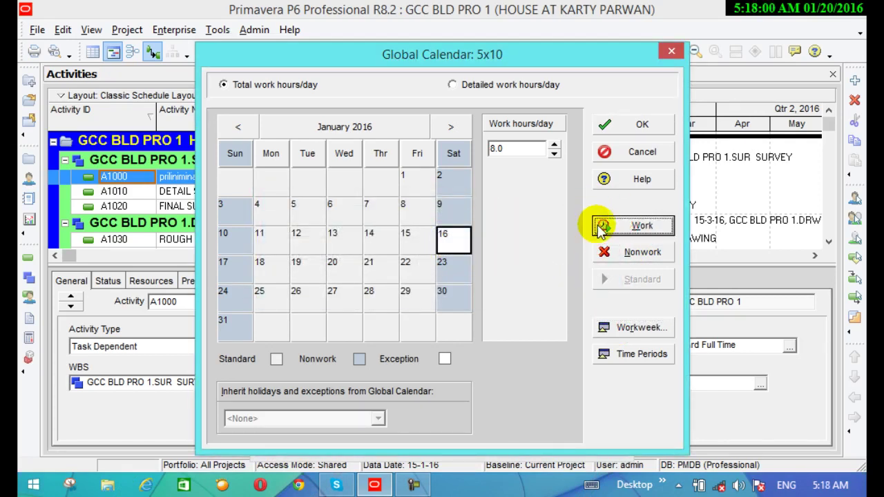
left_click(497, 401)
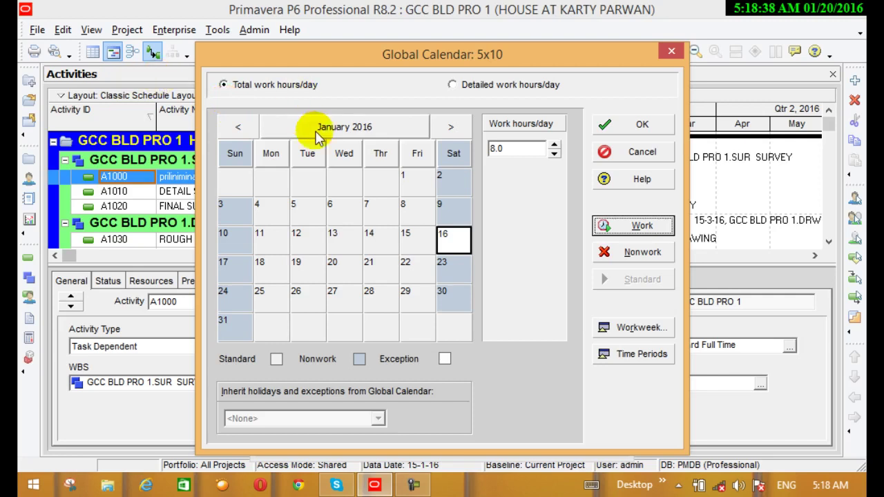
left_click(455, 254)
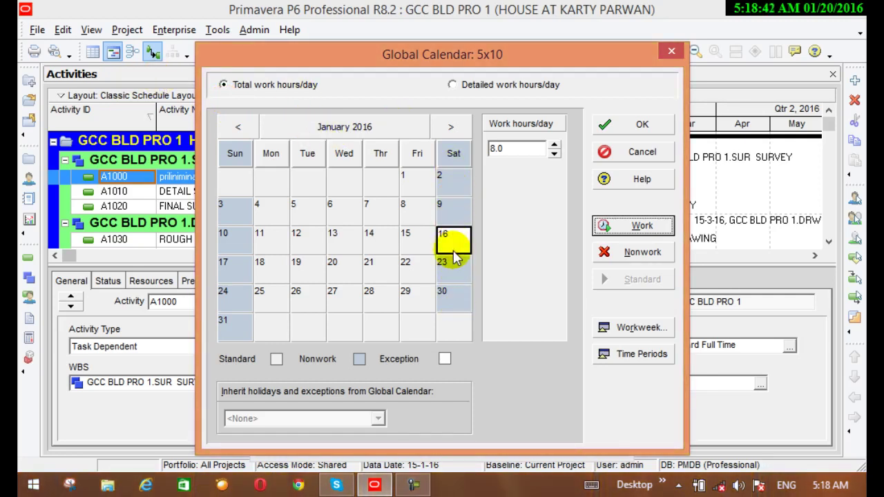
- Set January 16, 2016 to nonwork, turn it back into a work day, and close the 5x10 calendar without accepting the changes
left_click(452, 242)
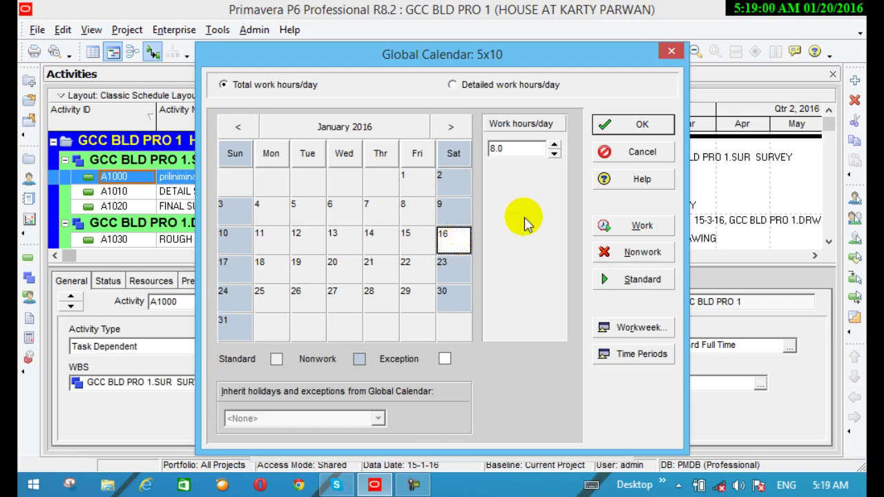
left_click(610, 254)
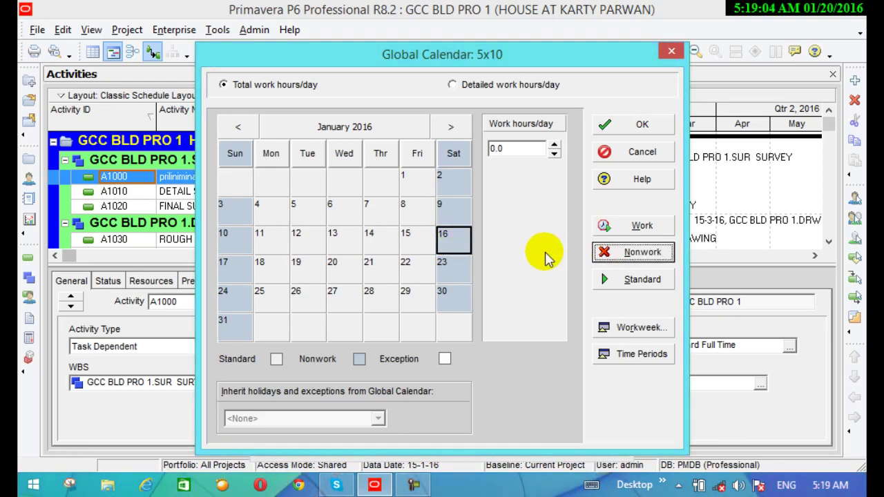
left_click(453, 239)
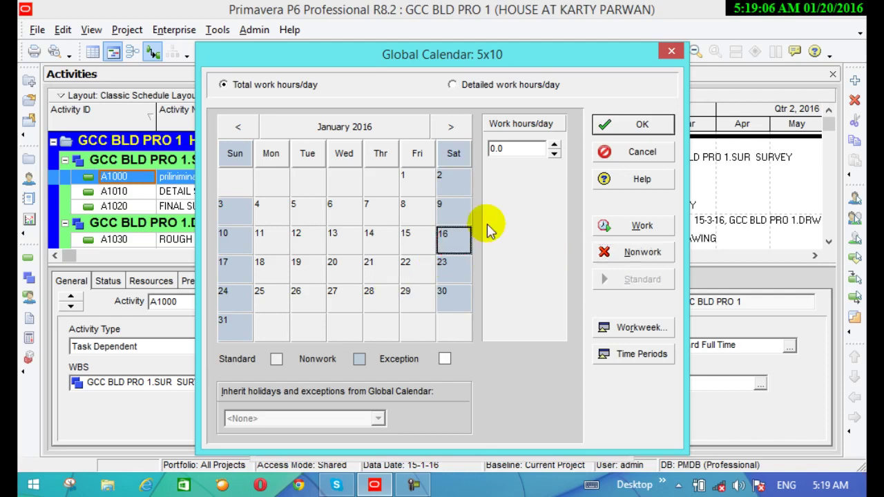
left_click(612, 225)
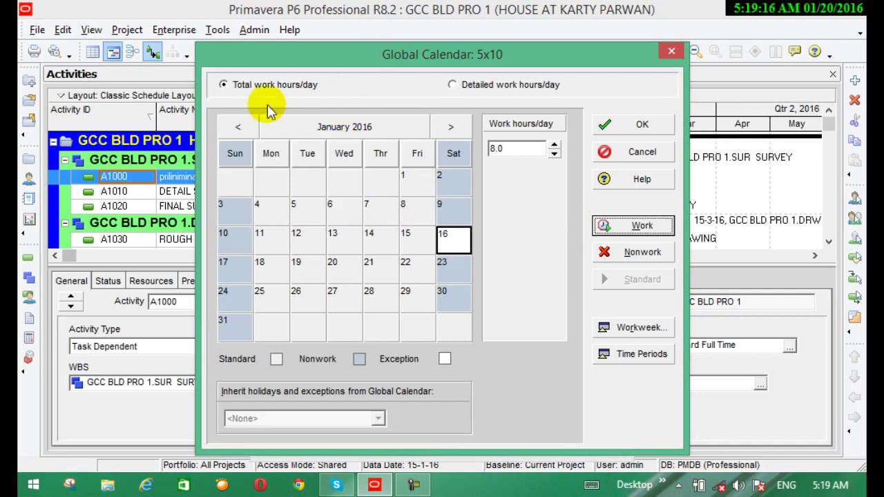
left_click(678, 51)
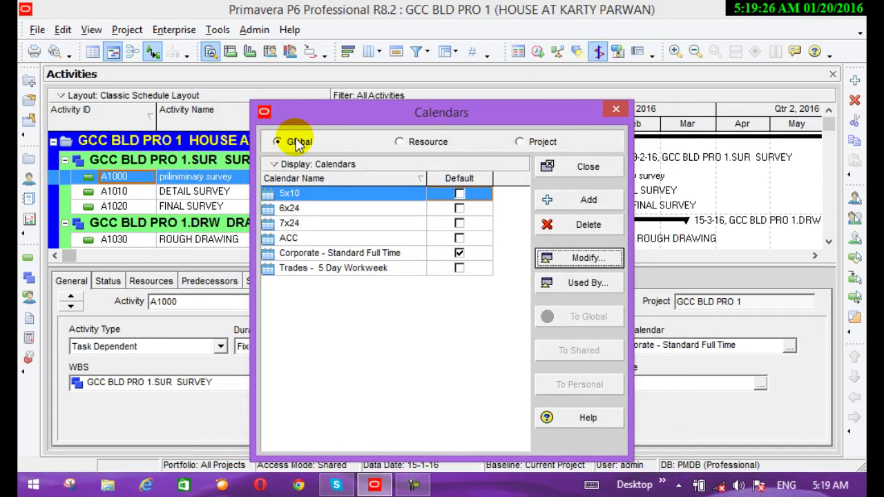
- Look through the global, resource and project calendar lists, returning to the global calendars
left_click(294, 142)
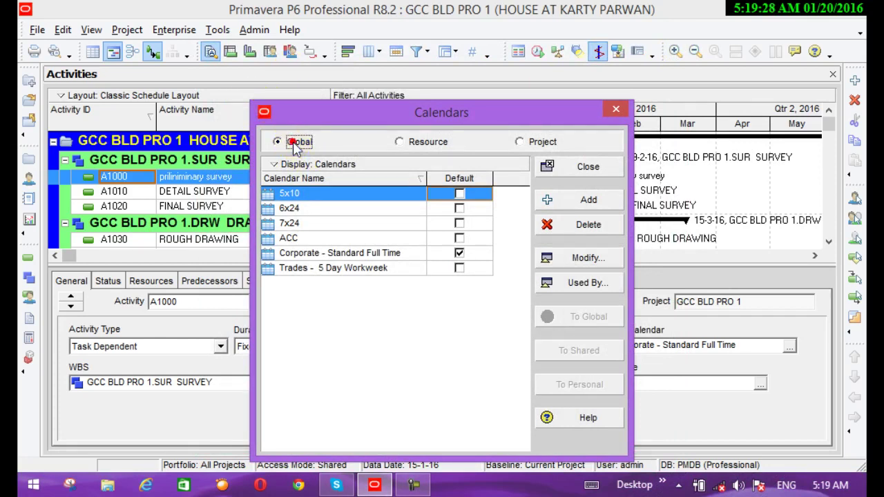
left_click(402, 142)
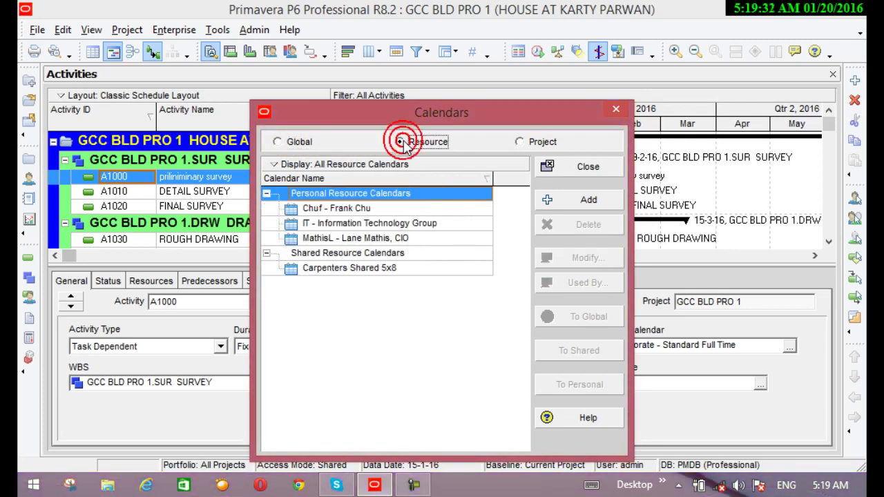
left_click(519, 142)
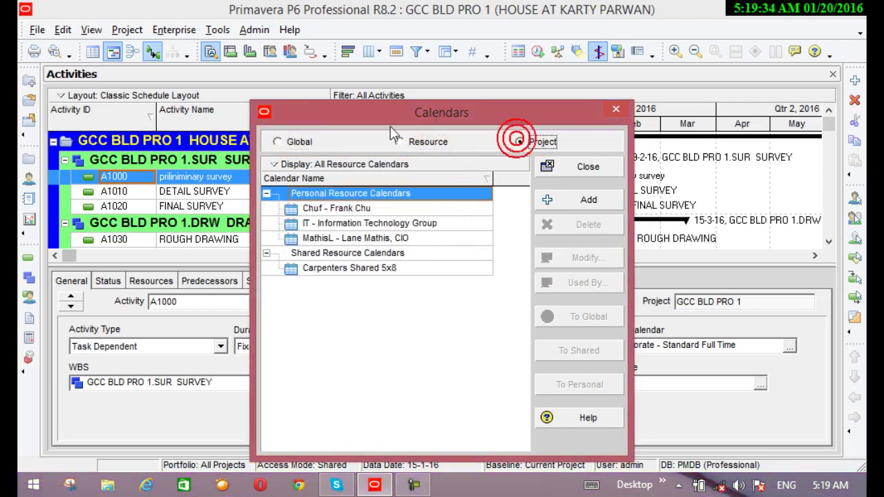
left_click(278, 142)
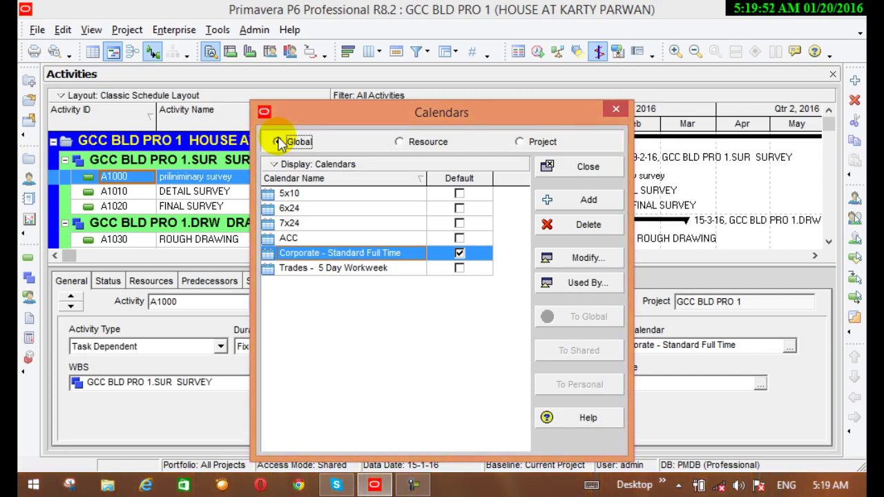
left_click(399, 142)
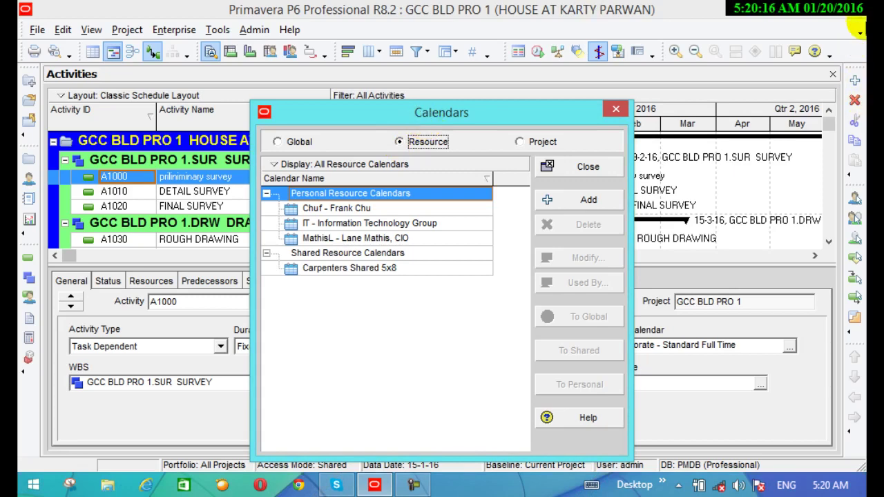
left_click(519, 144)
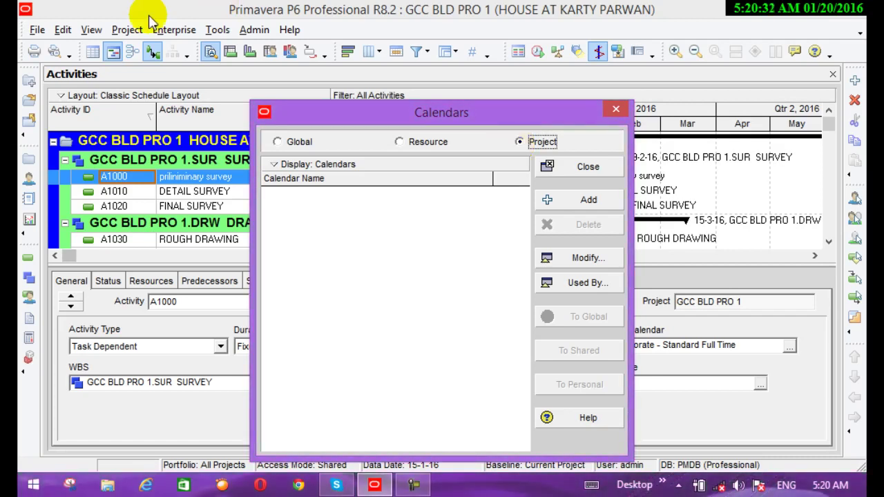
left_click(277, 142)
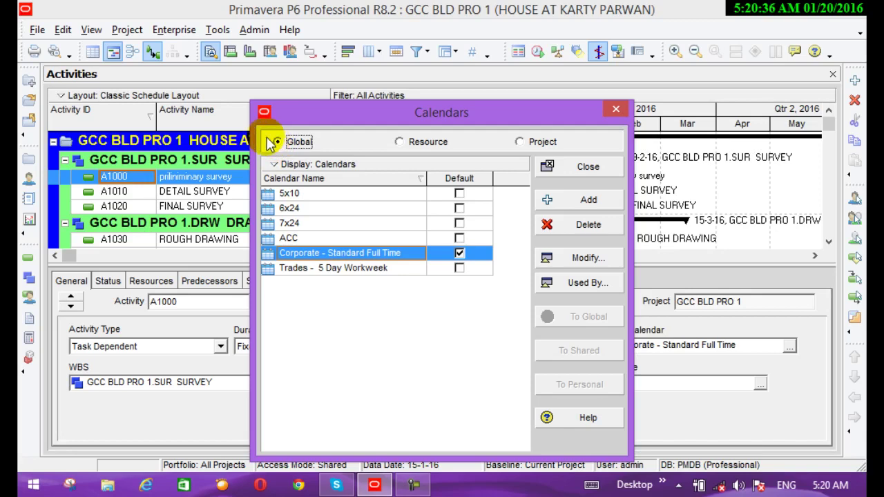
- Open the global Corporate - Standard Full Time calendar for modification and make all January 2016 Saturdays and Sundays work days
left_click(573, 260)
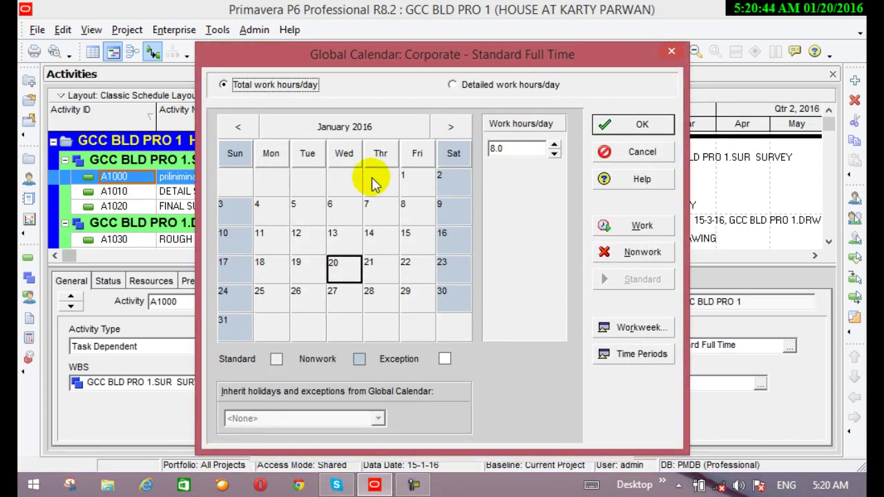
left_click(459, 153)
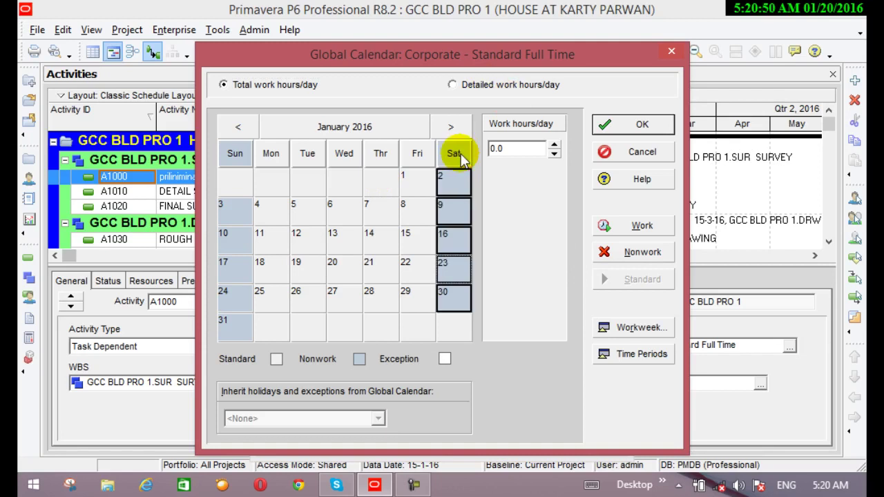
left_click(607, 230)
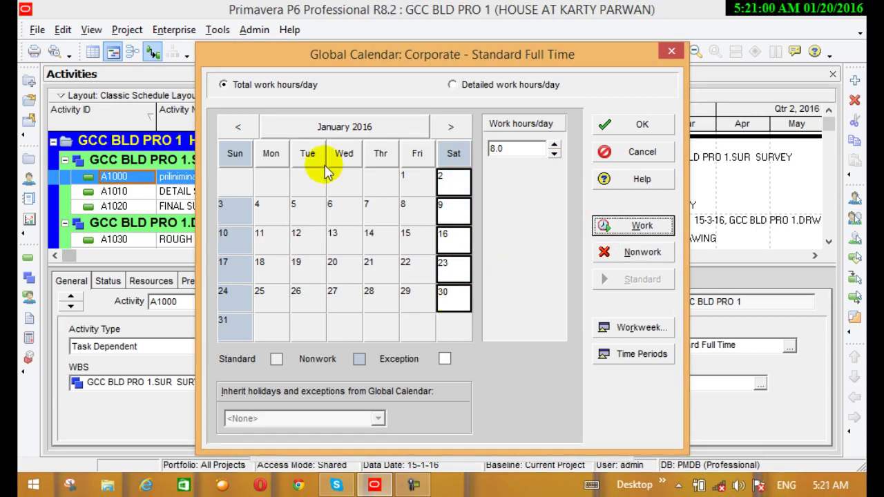
left_click(235, 155)
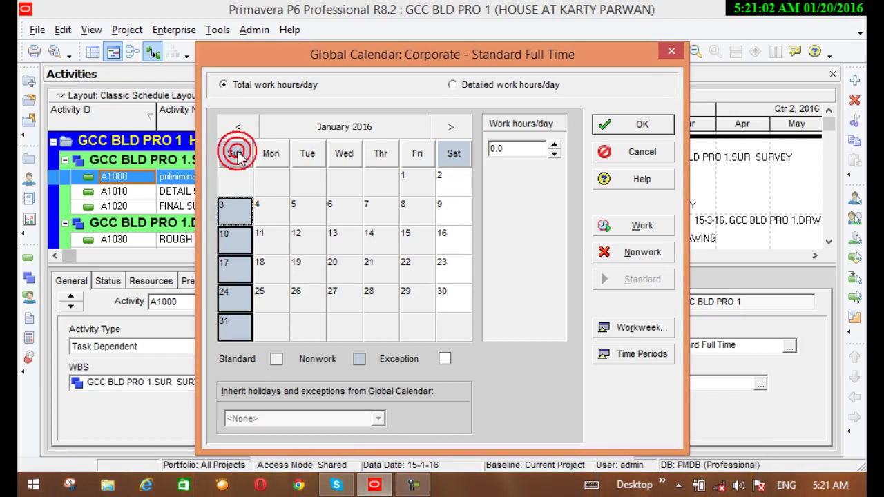
left_click(607, 230)
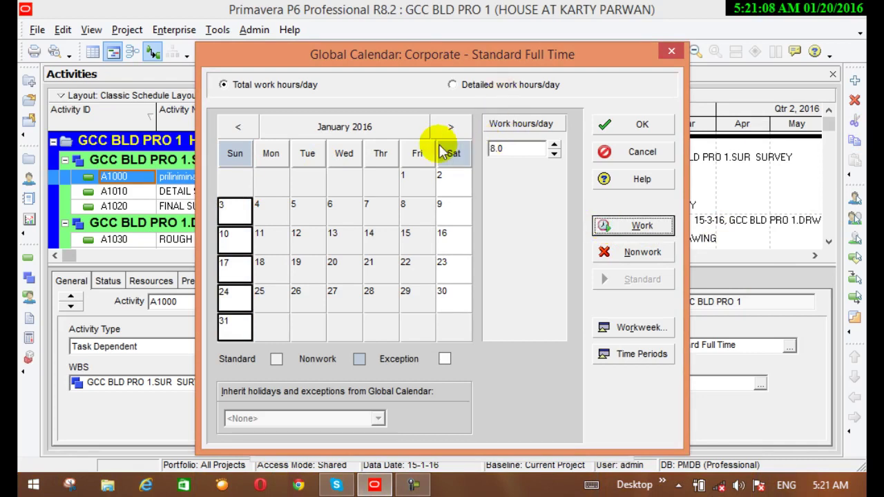
- Set all Fridays and Thursdays of January 2016 to nonwork in the Corporate - Standard Full Time calendar
left_click(417, 154)
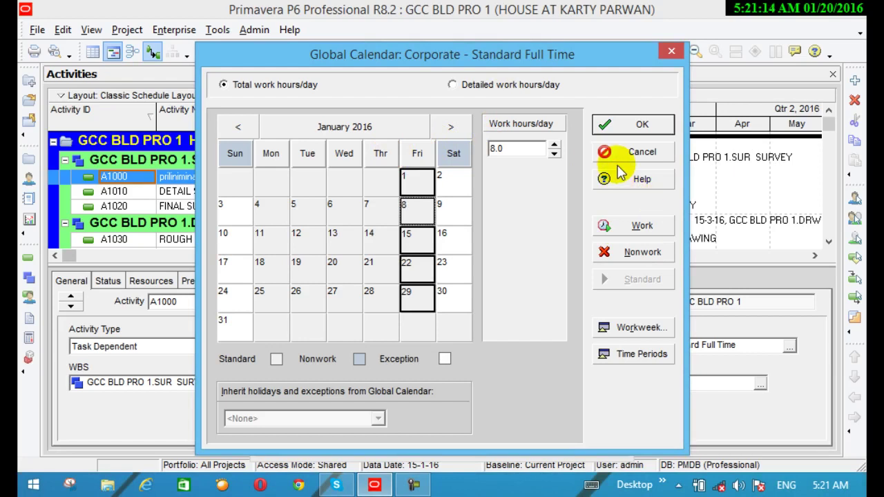
left_click(632, 262)
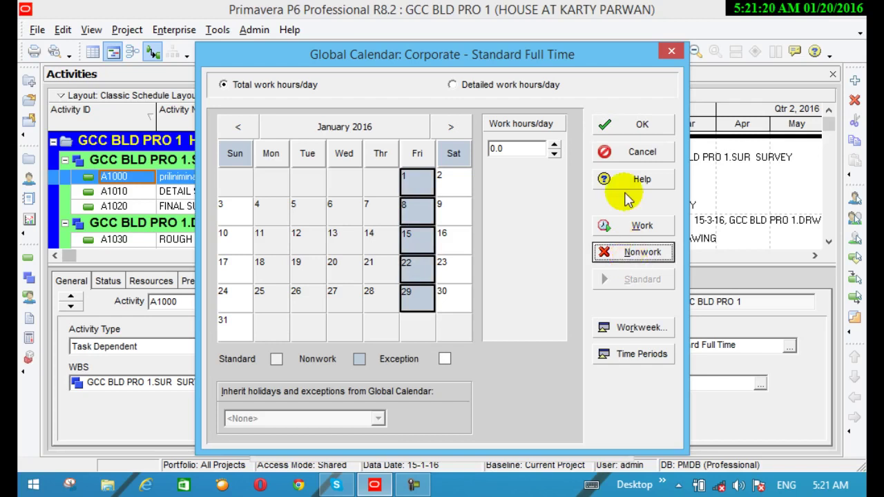
left_click(373, 160)
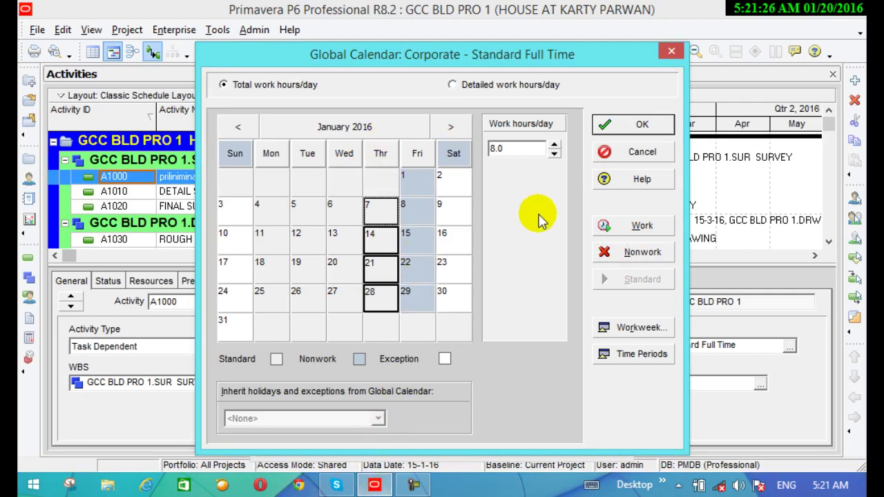
left_click(628, 250)
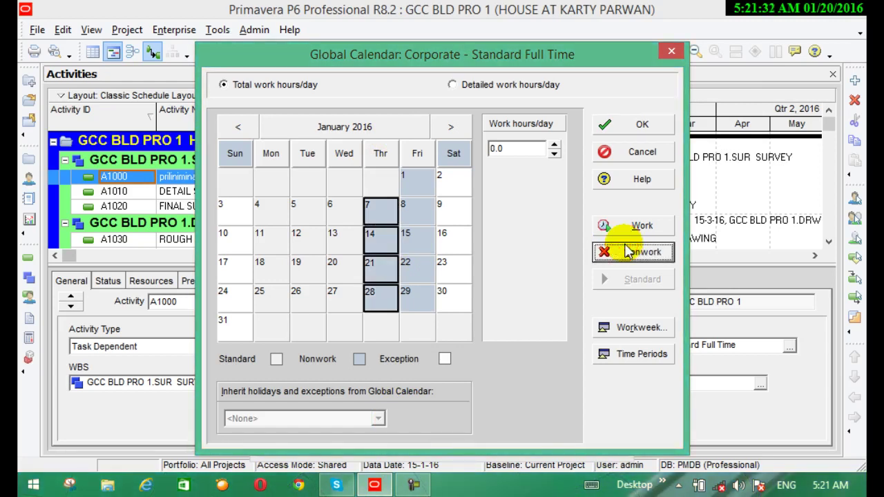
left_click(534, 250)
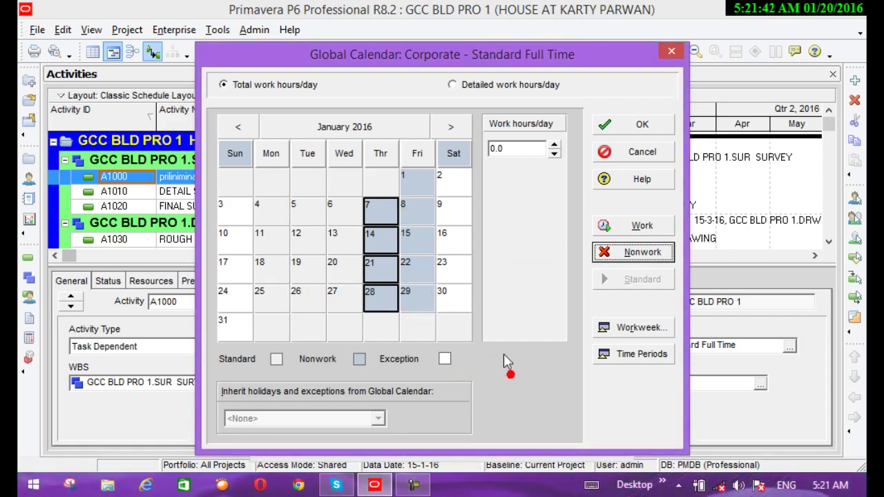
- Turn all January 2016 Fridays back into work days
left_click(407, 209)
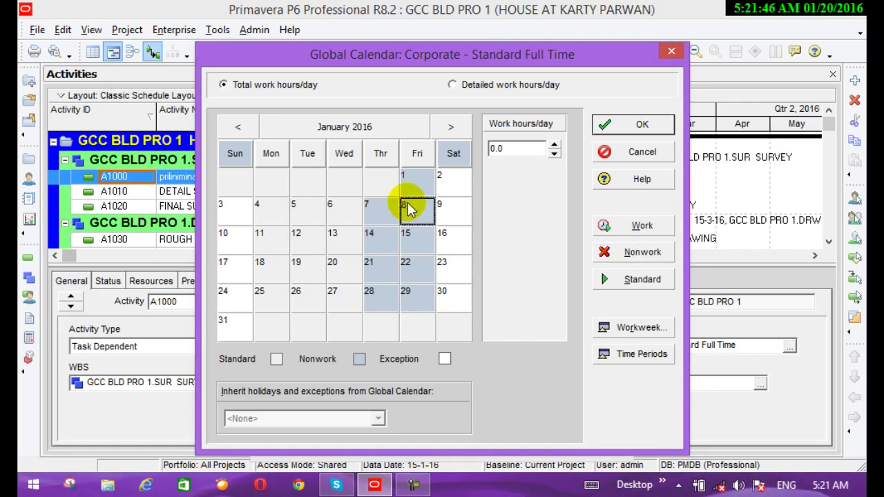
left_click(418, 156)
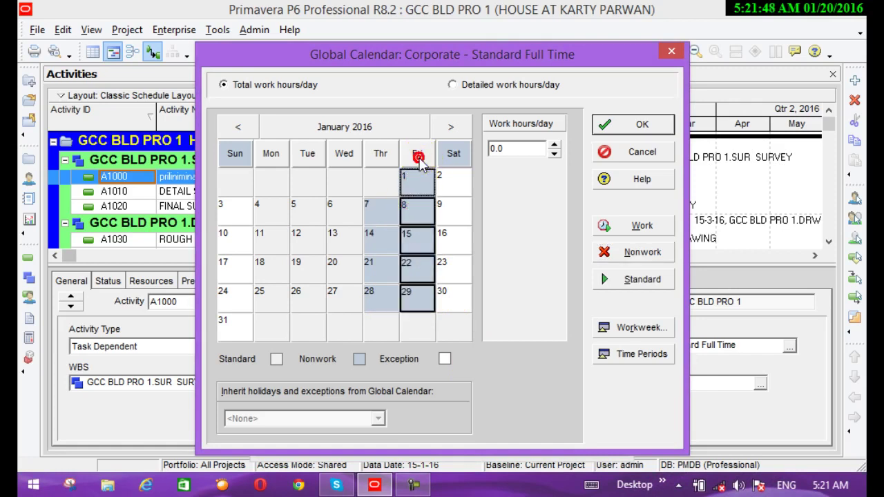
left_click(653, 233)
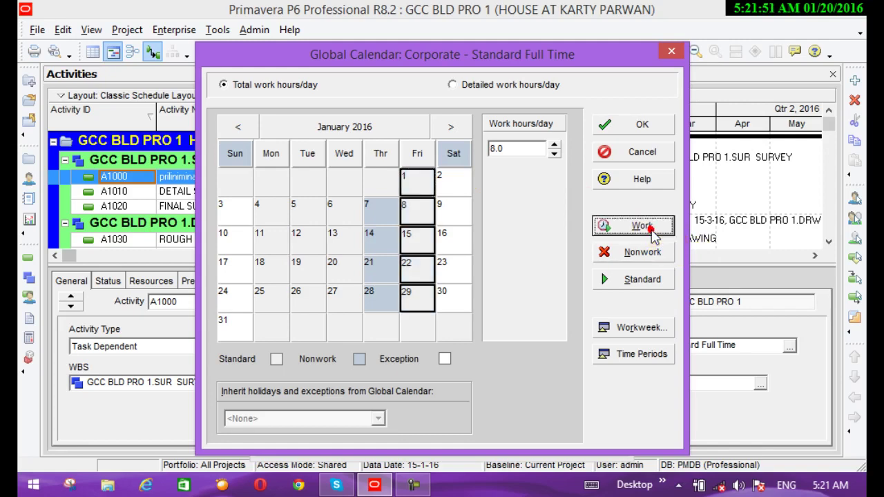
left_click(531, 389)
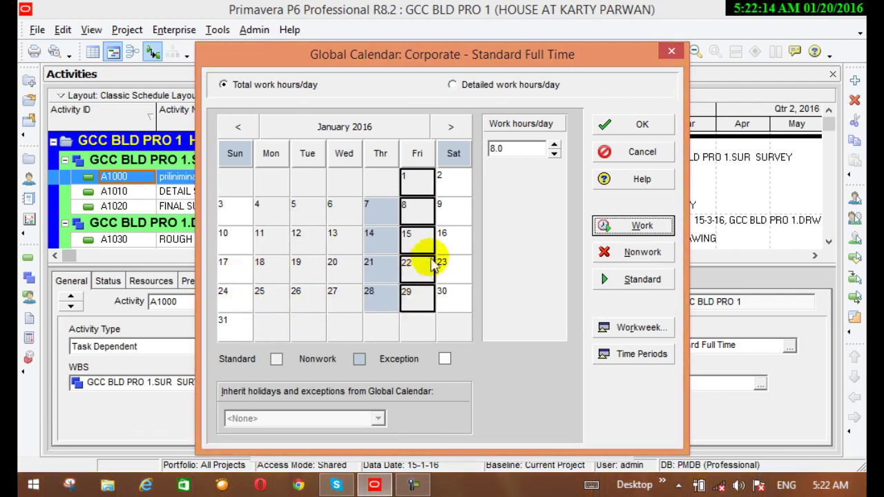
- Set Wednesday, January 20, 2016 to nonwork as a single-day holiday
left_click(335, 260)
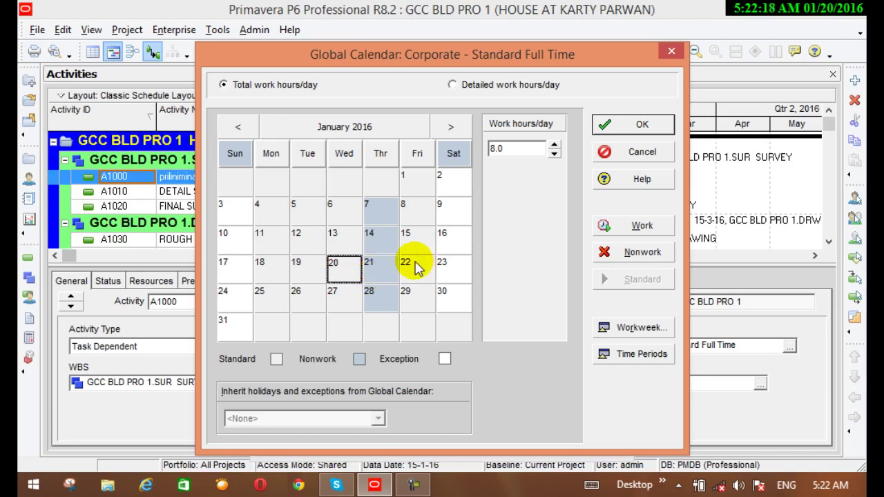
left_click(340, 268)
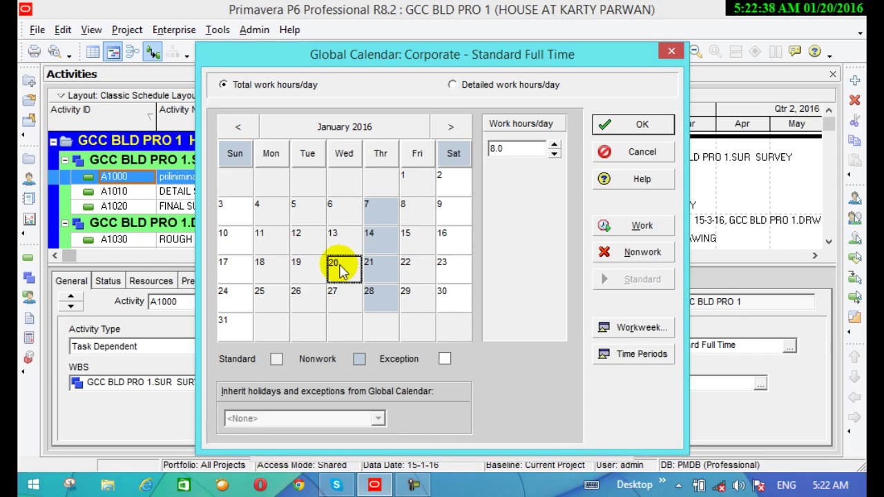
left_click(340, 270)
left_click(606, 253)
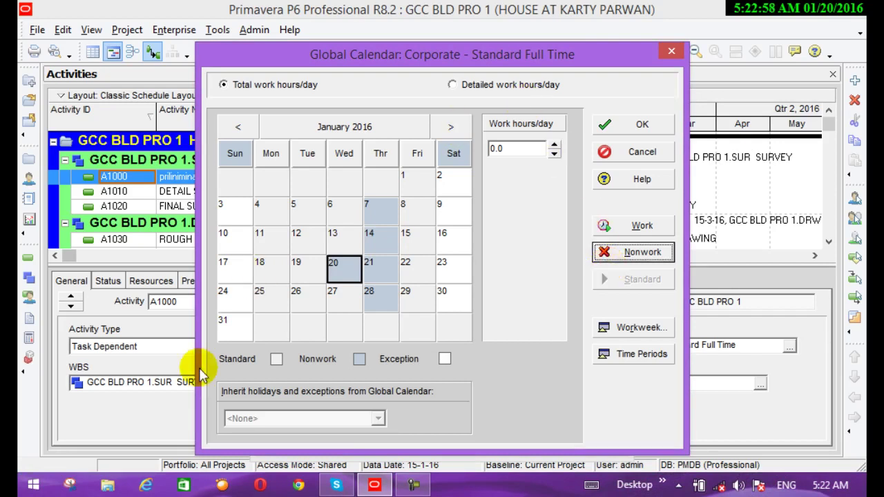
- Select Monday, January 18, 2016 and check the option for inheriting holidays and exceptions from a global calendar
left_click(262, 269)
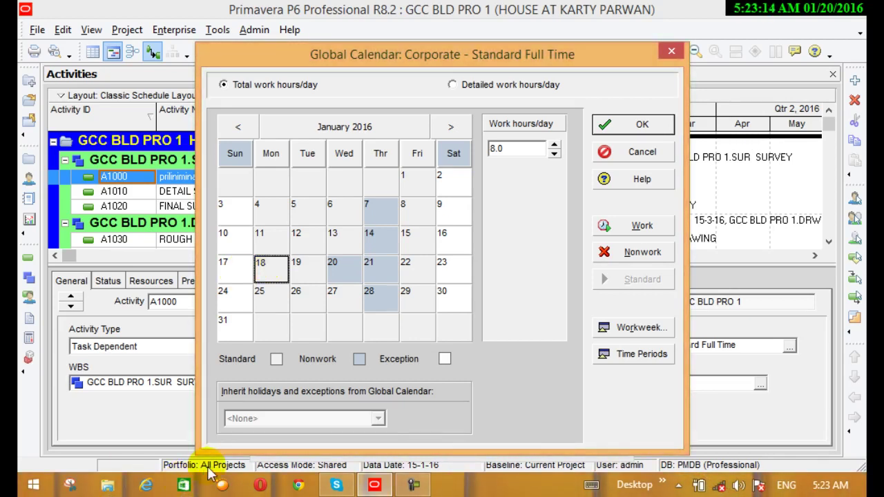
left_click(376, 419)
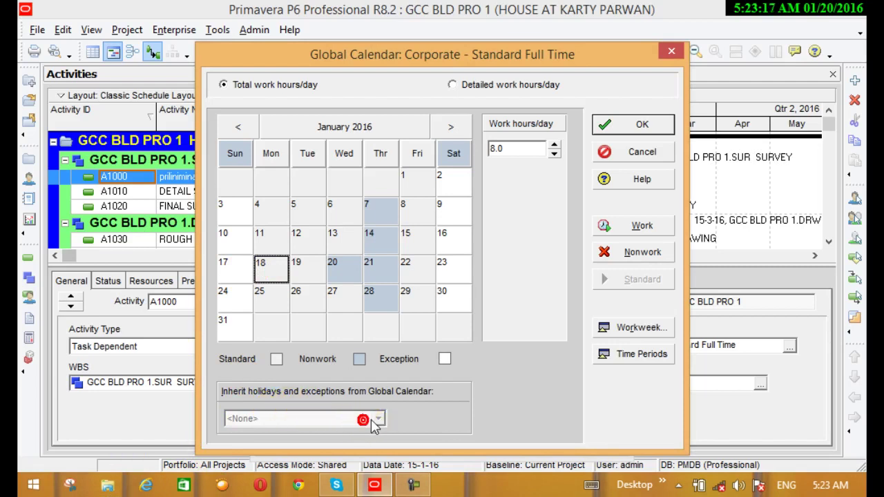
left_click(334, 421)
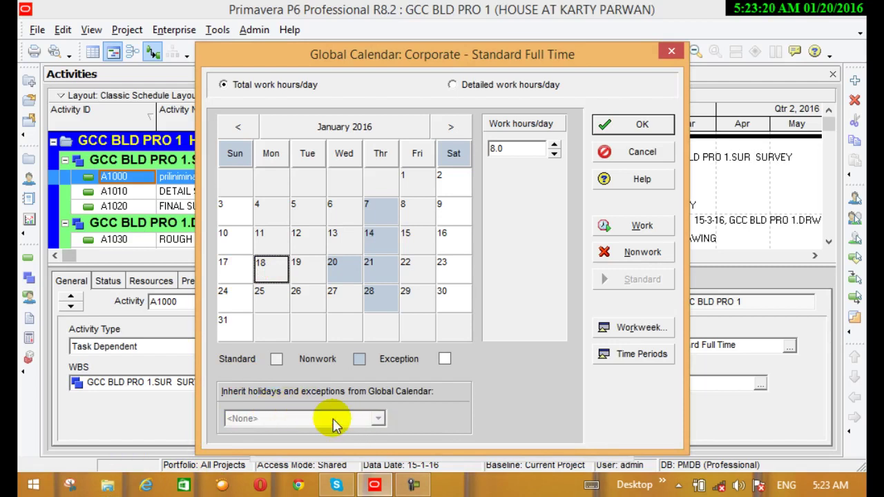
left_click(272, 251)
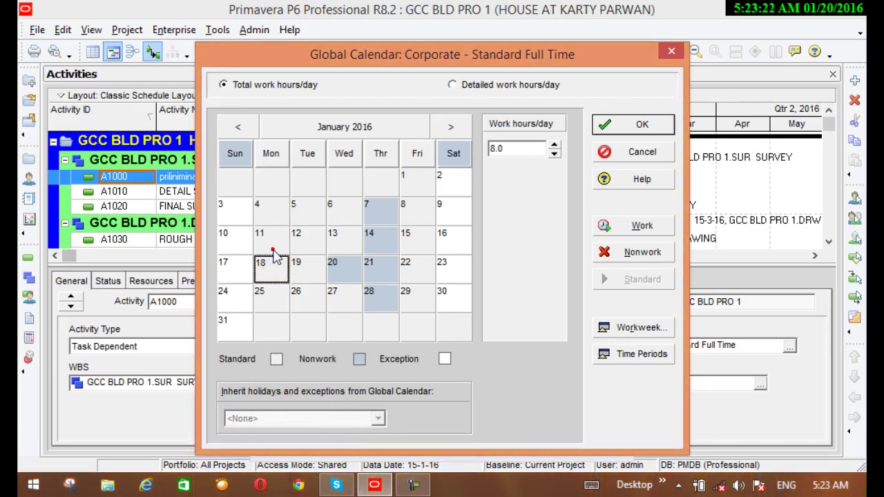
left_click(270, 270)
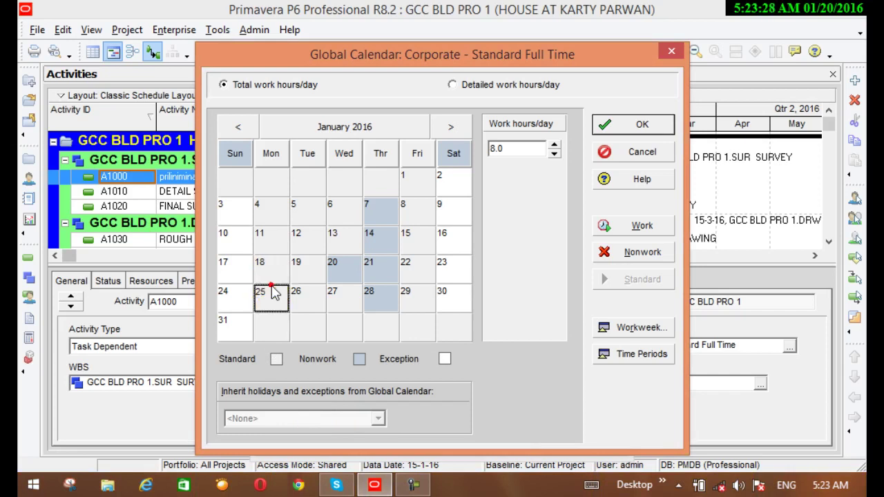
left_click(268, 280)
left_click(283, 420)
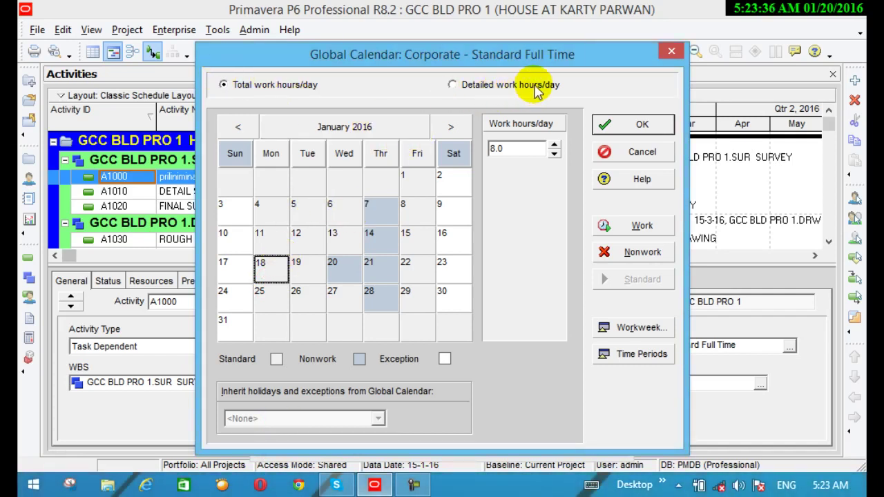
- Switch the calendar to detailed work hours per day and examine the half-hour slots of Monday, January 18, 2016
left_click(452, 85)
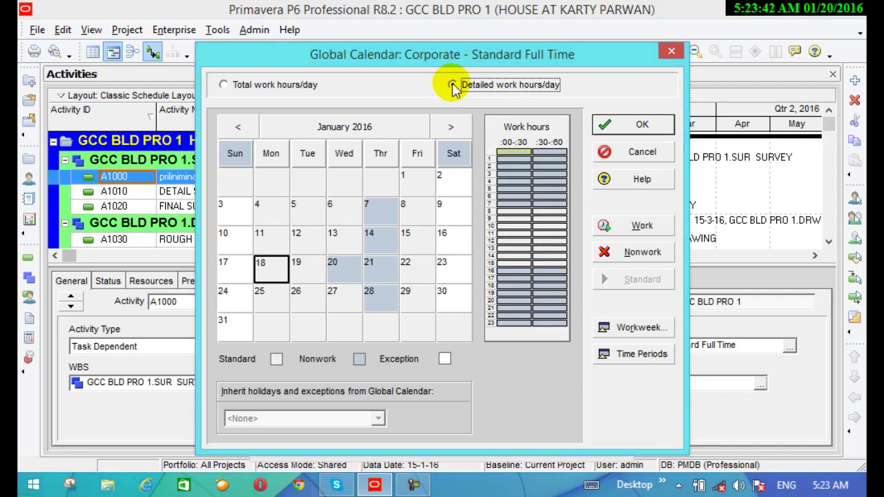
left_click(513, 151)
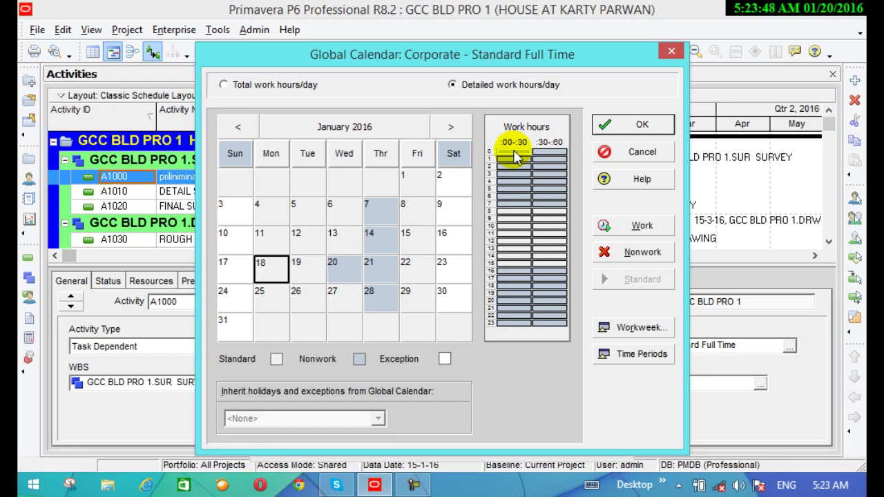
left_click(550, 150)
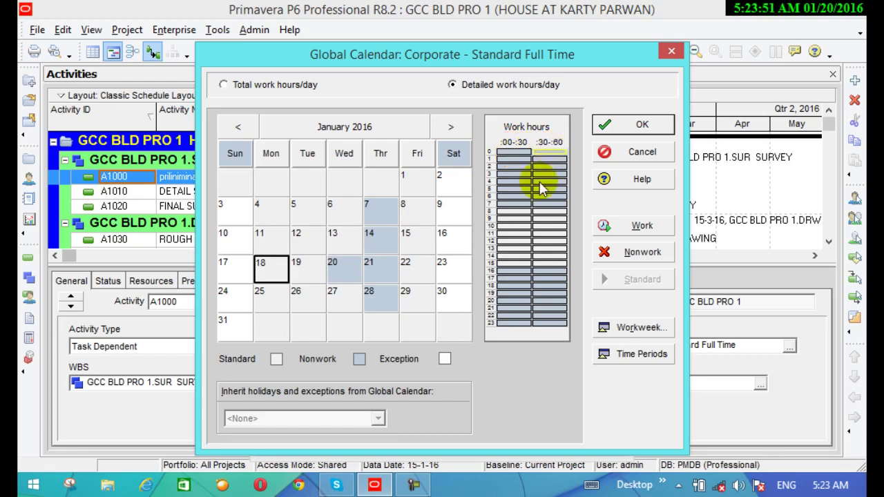
left_click(519, 152)
left_click_drag(517, 159, 545, 183)
left_click(511, 225)
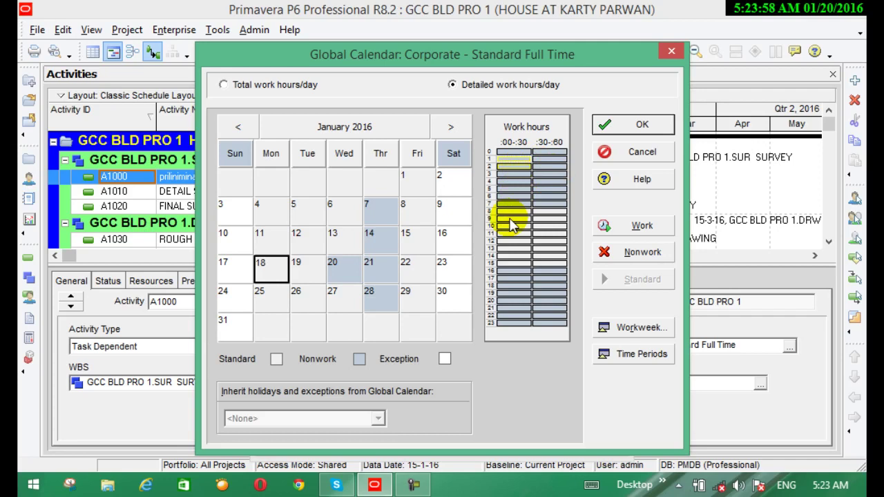
left_click(508, 215)
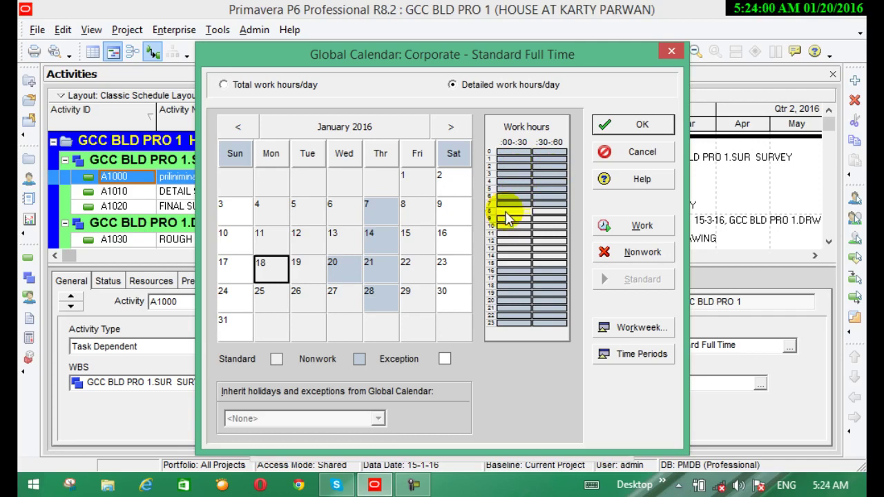
left_click(489, 214)
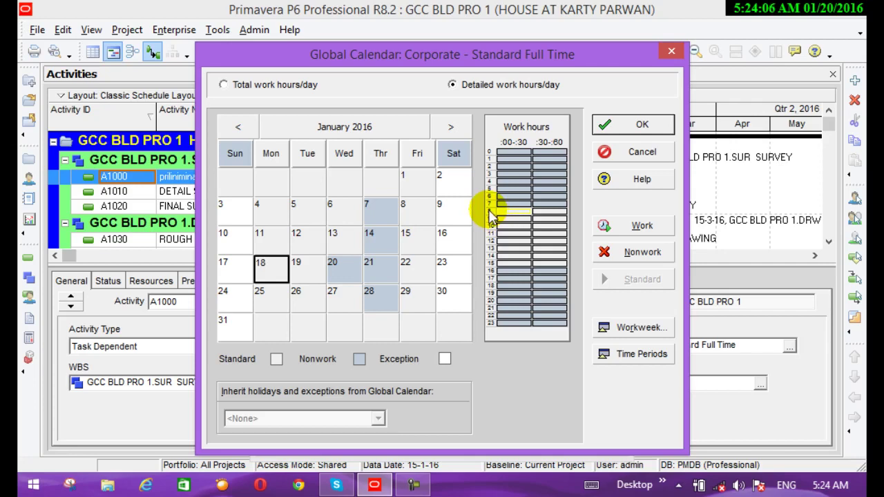
left_click(493, 260)
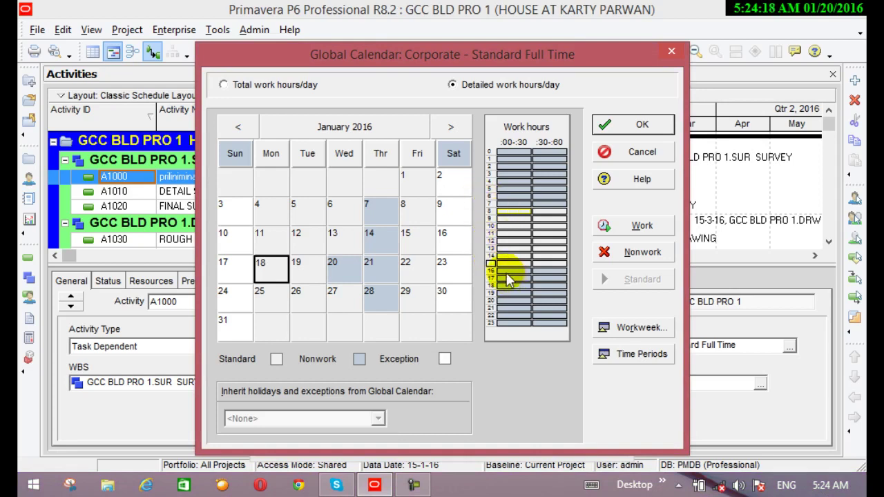
- Mark both half-hours of hour 16 as work time for January 18, 2016
left_click(506, 270)
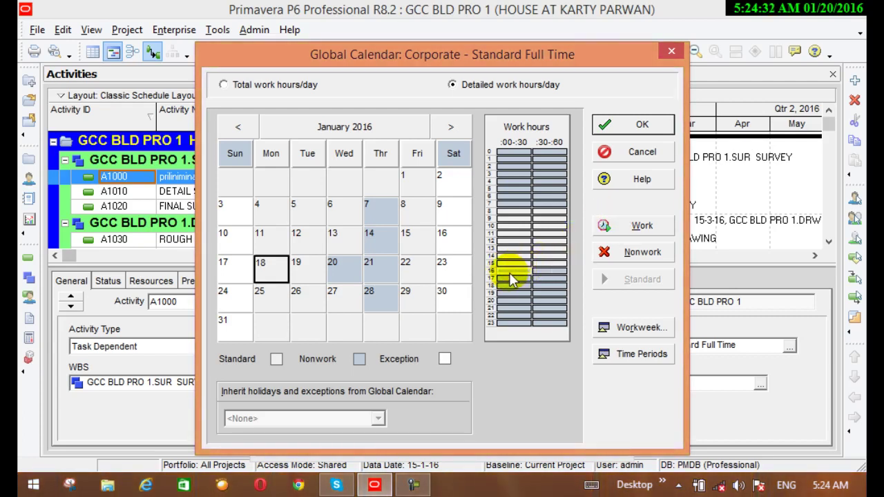
left_click(507, 271)
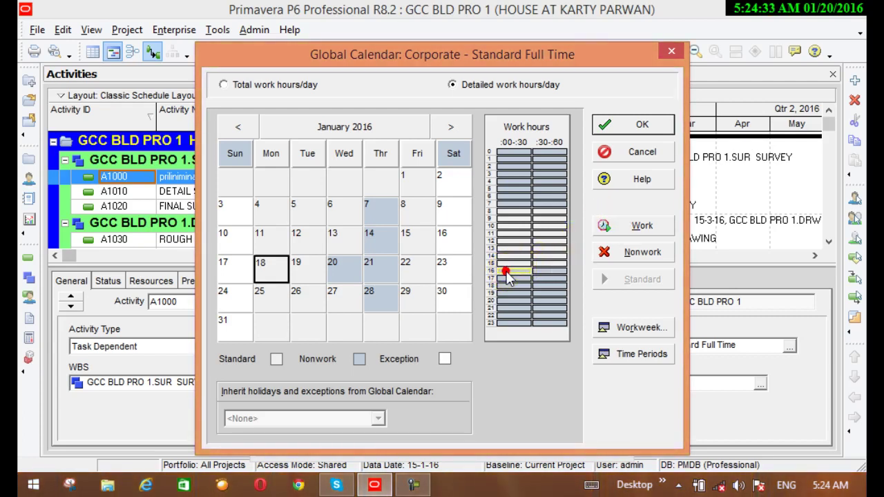
left_click(605, 229)
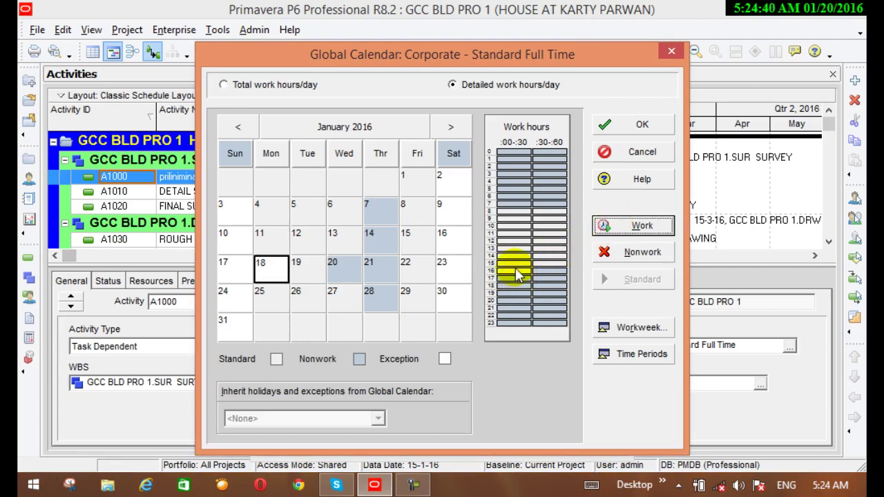
left_click(546, 270)
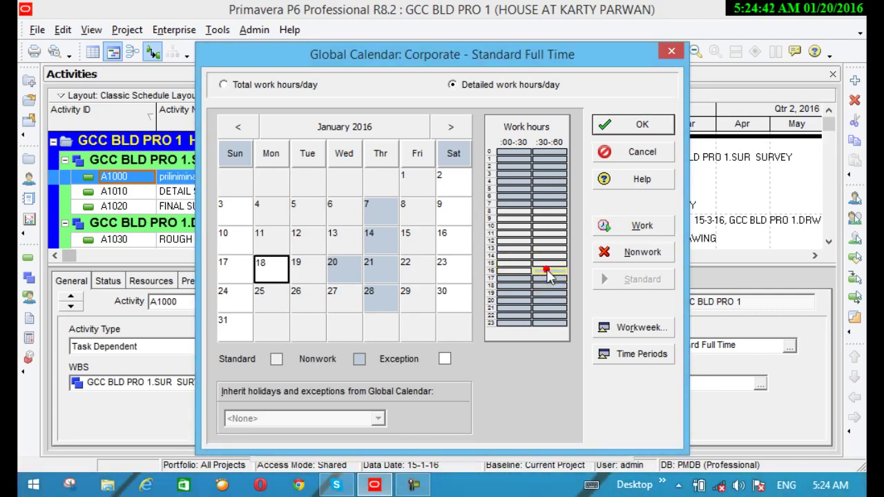
left_click(620, 225)
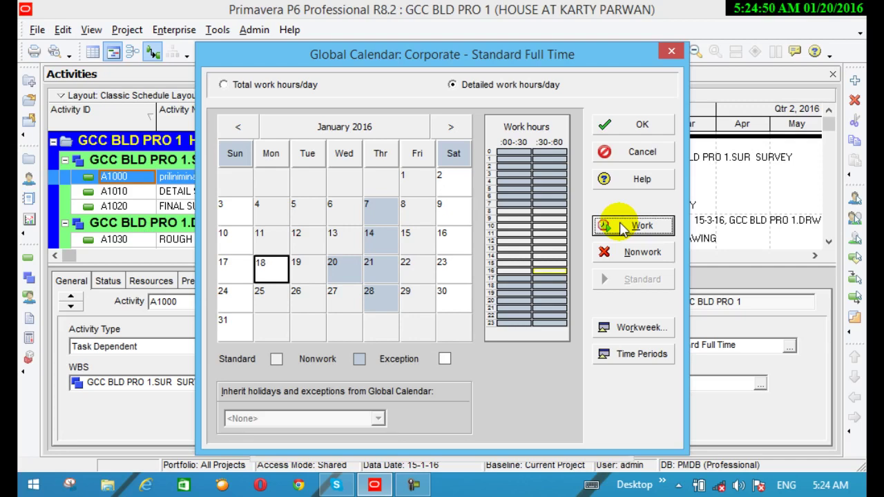
- Set both half-hours of hour 13 to nonwork for January 18, 2016
left_click(504, 254)
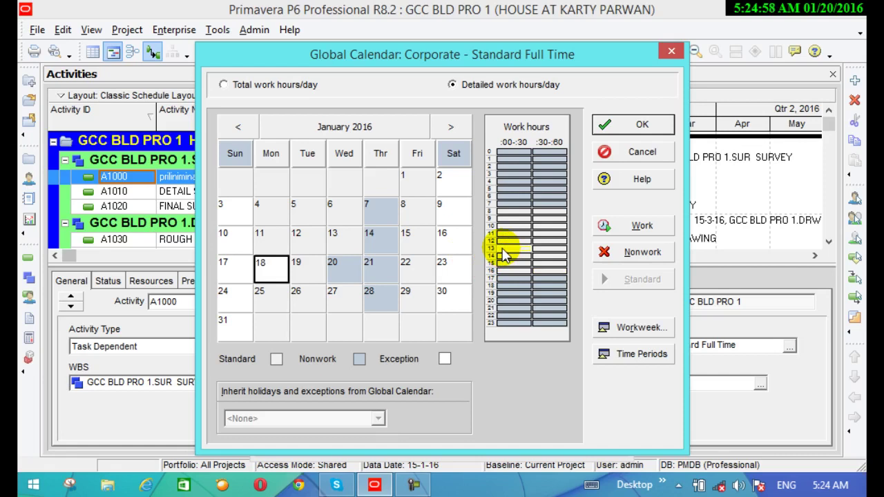
left_click(624, 253)
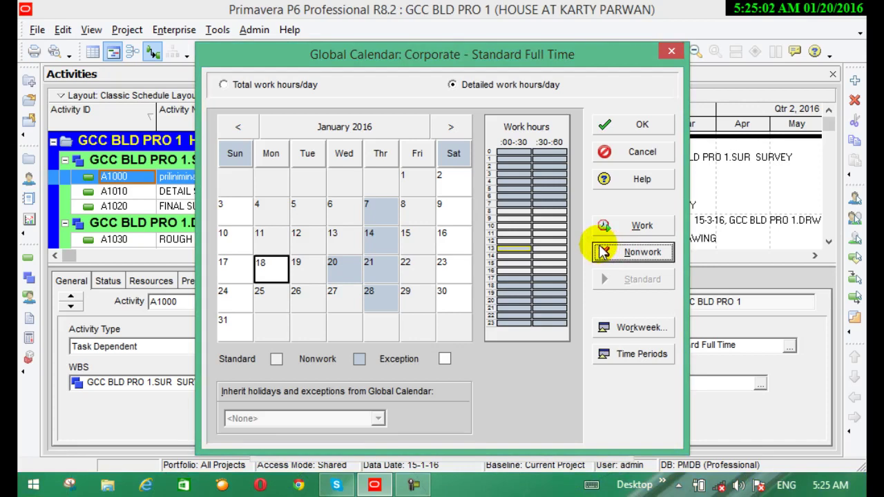
left_click(545, 246)
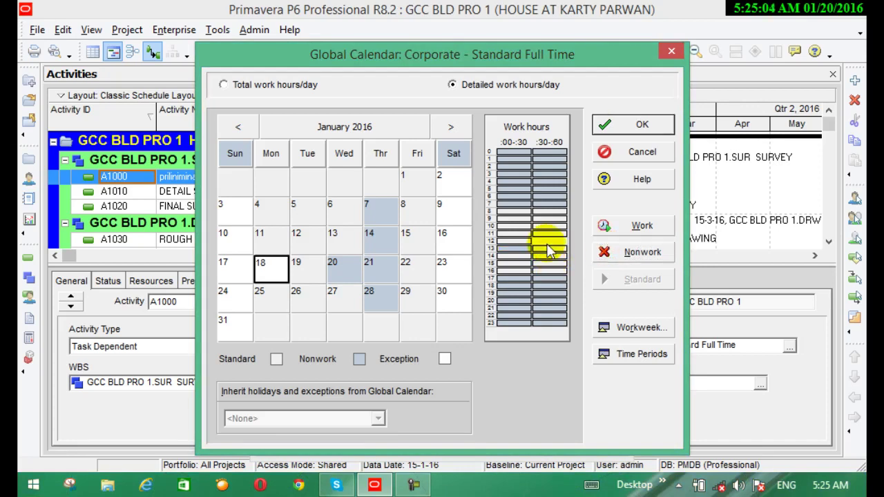
left_click(611, 251)
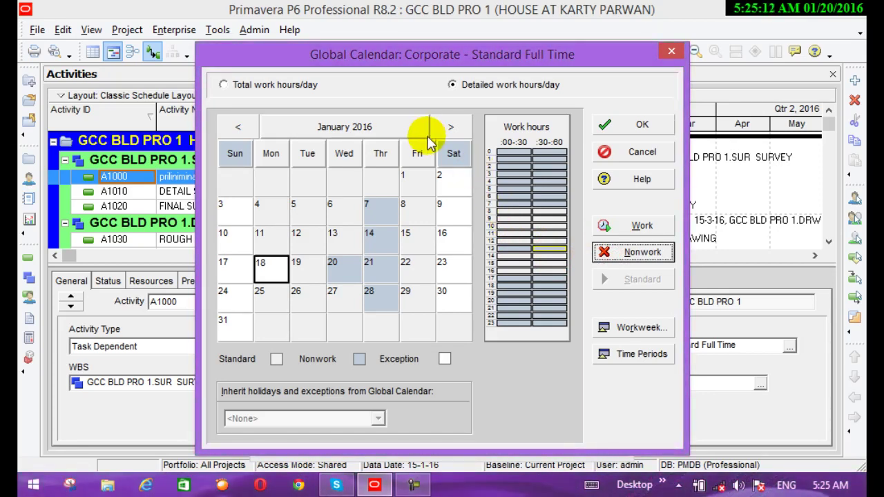
- Review the calendar's detailed standard weekly hours, including Tuesday, and its hours per day, week, month and year
left_click(638, 330)
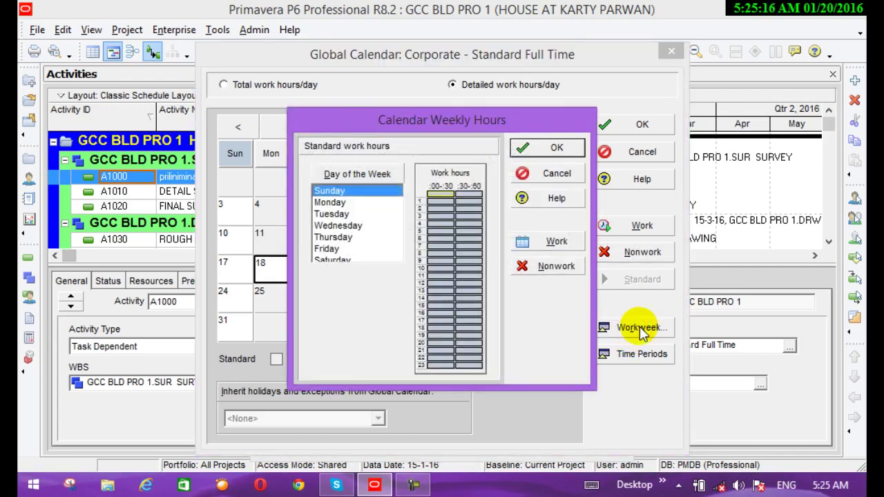
left_click(325, 214)
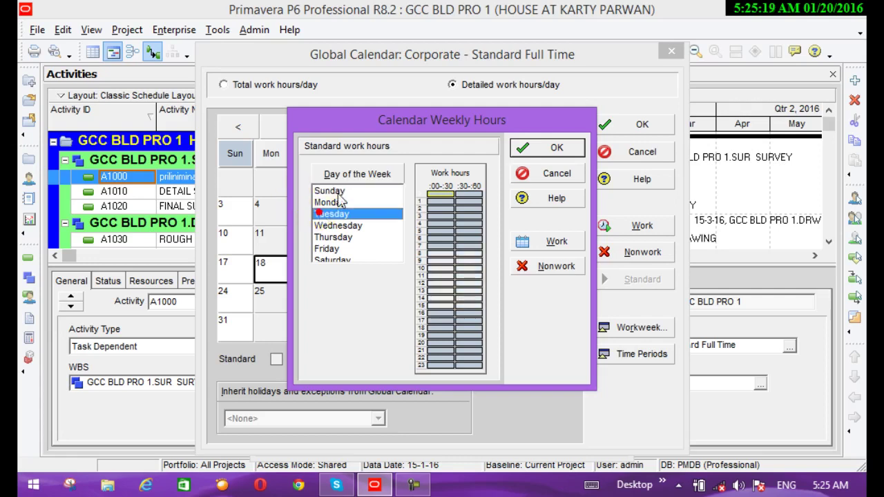
left_click(545, 155)
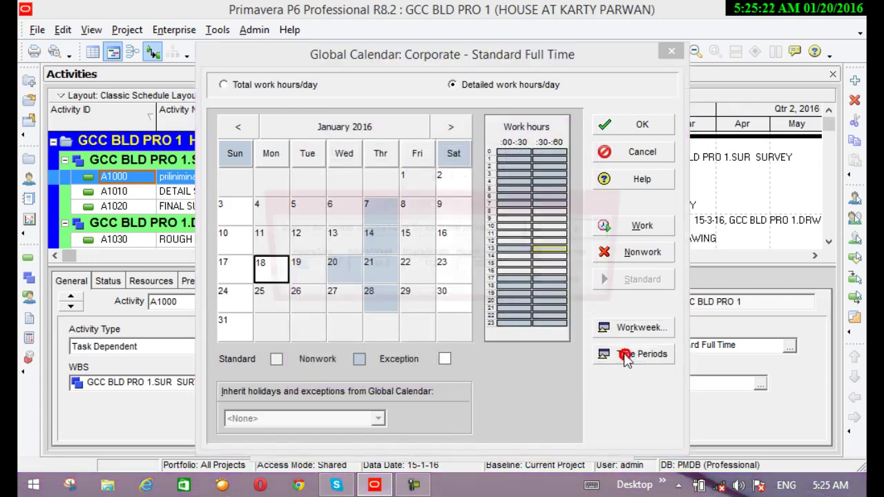
left_click(626, 358)
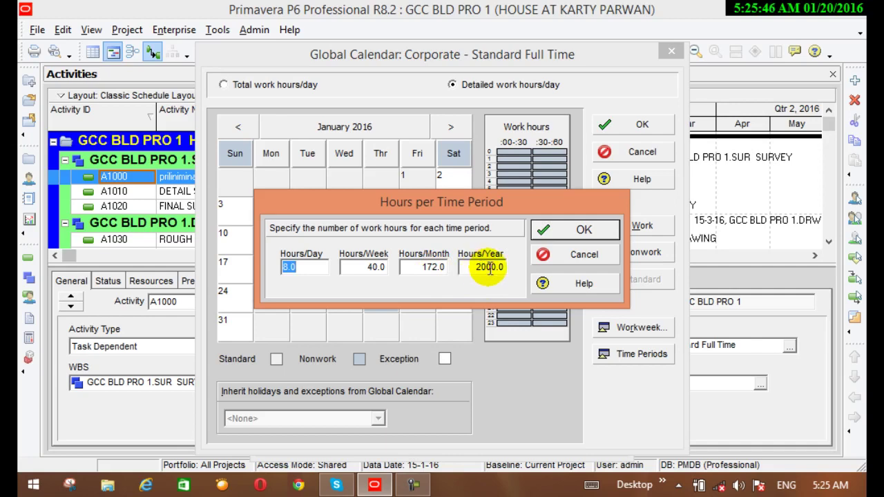
left_click(559, 231)
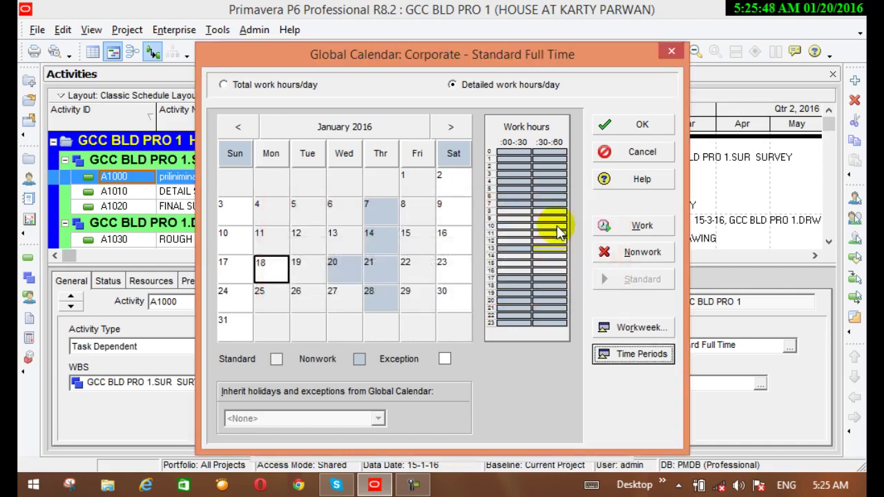
left_click(618, 329)
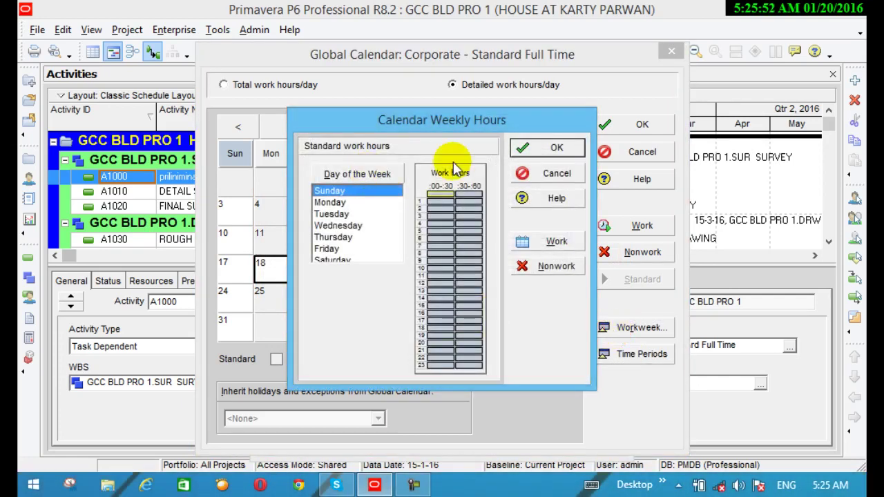
left_click(546, 149)
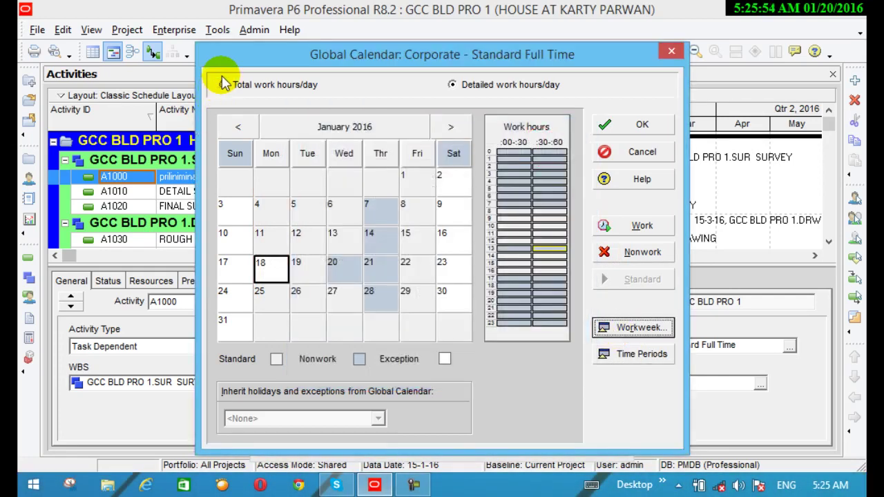
- Switch the calendar to total work hours per day and set Thursday's standard weekly hours to 6
left_click(232, 85)
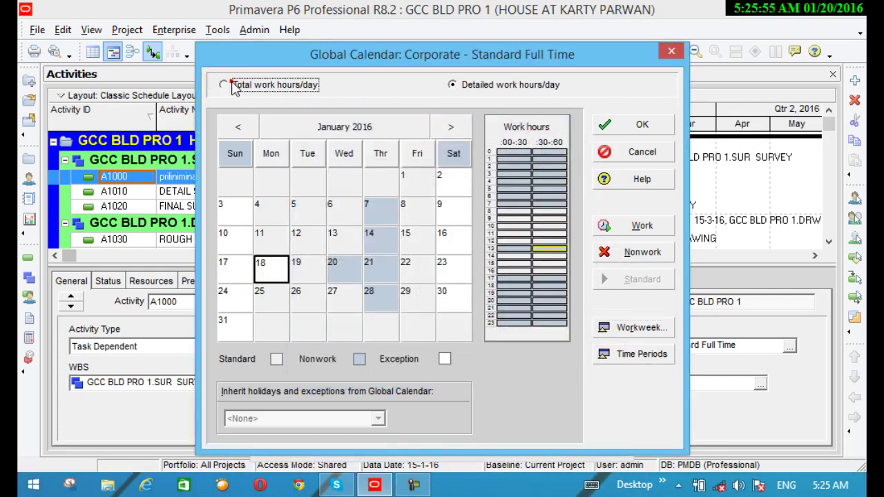
left_click(633, 327)
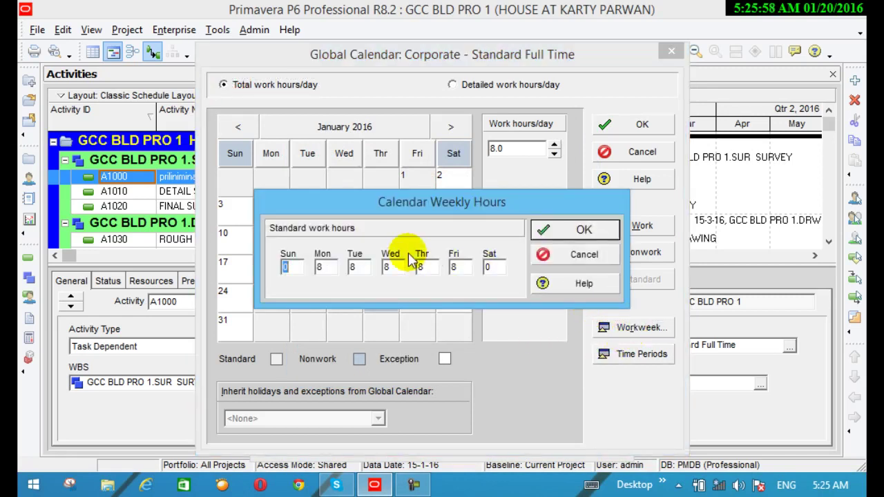
double_click(293, 267)
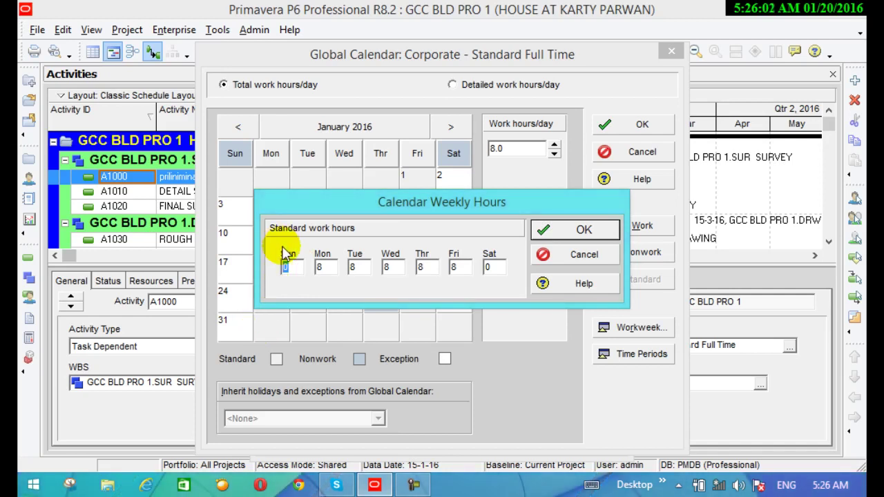
double_click(326, 267)
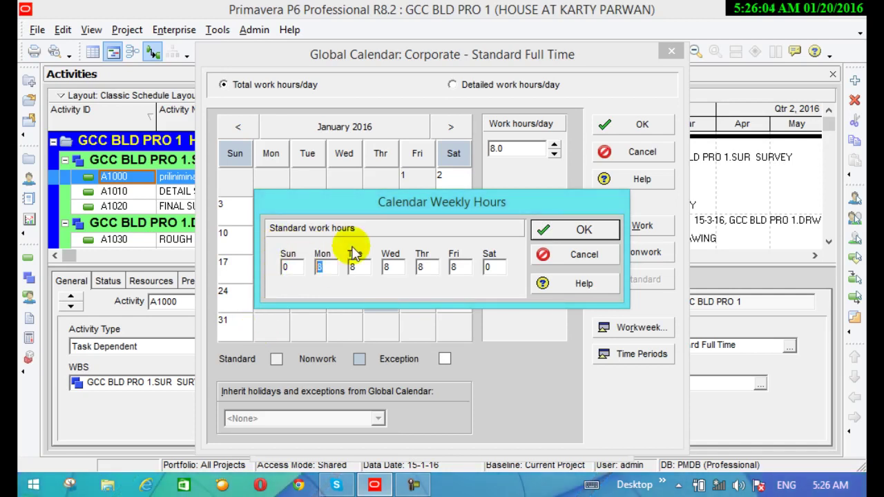
double_click(426, 268)
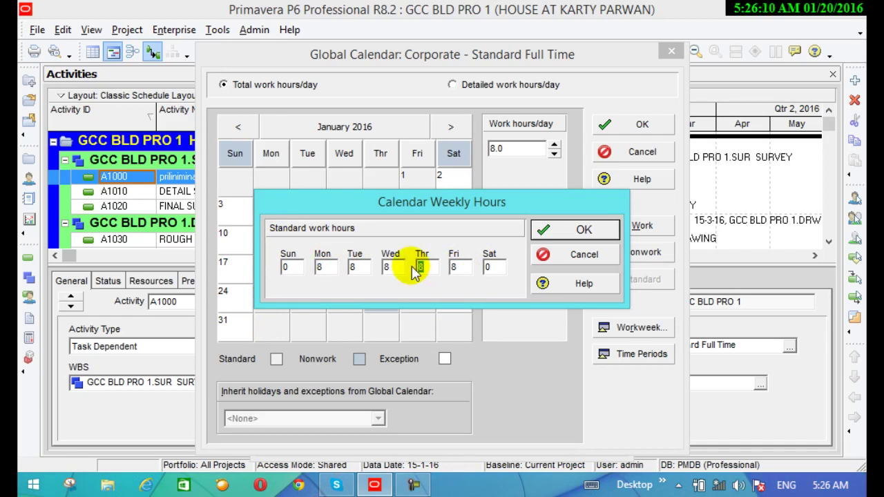
type("6")
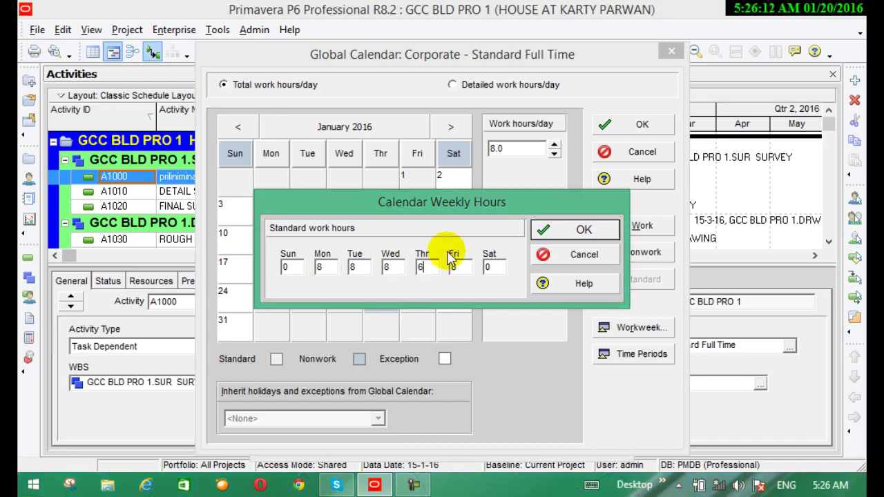
left_click(558, 230)
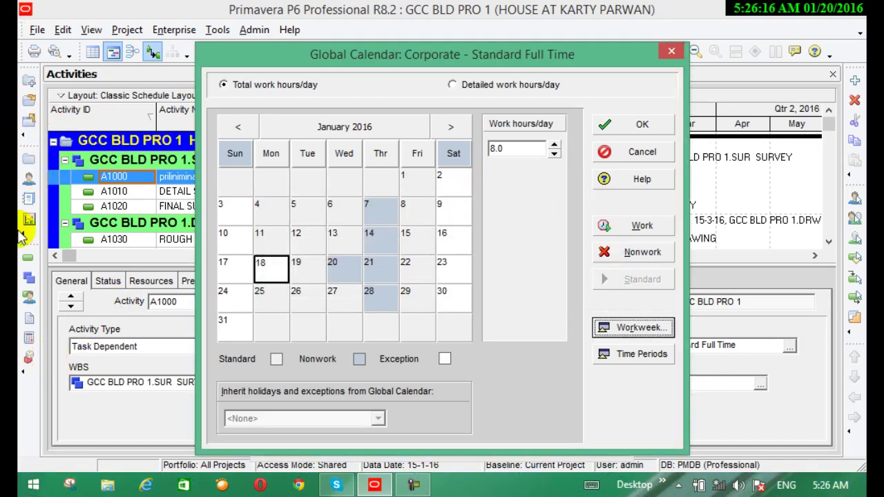
- Check the work hours per day for Tuesdays January 12, 19 and 26 and Thursdays January 21 and 28, 2016
left_click(300, 267)
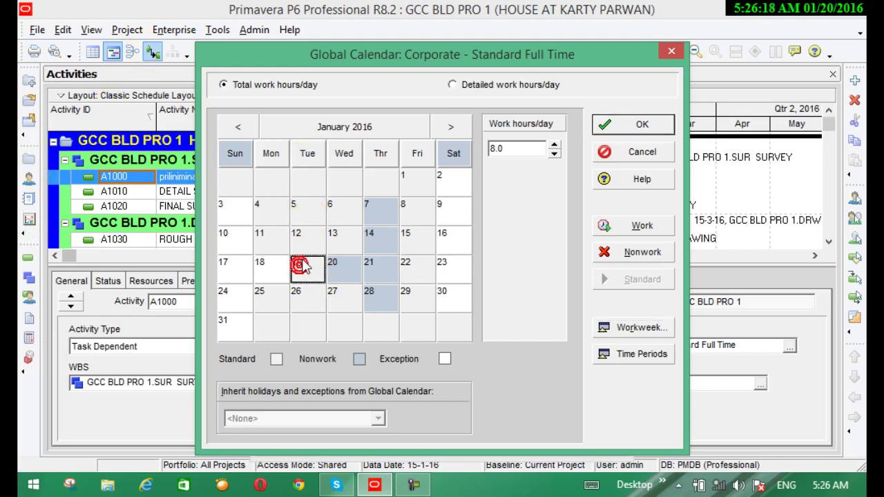
left_click(311, 230)
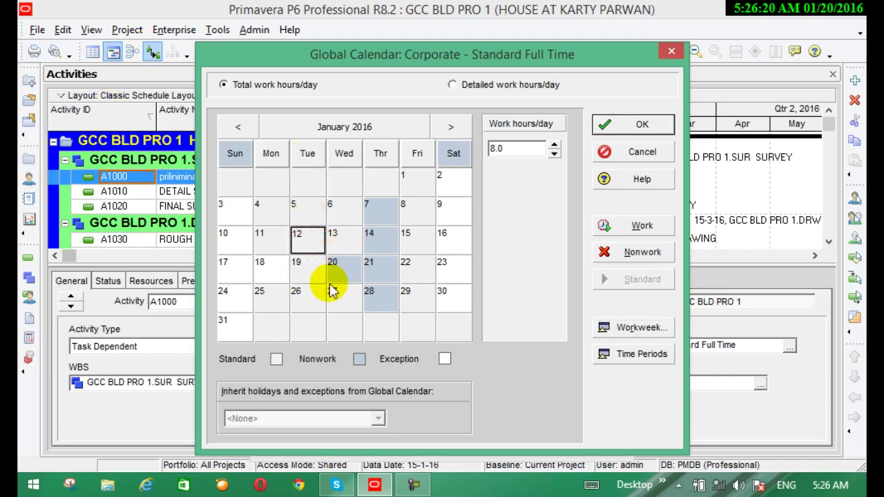
left_click(308, 299)
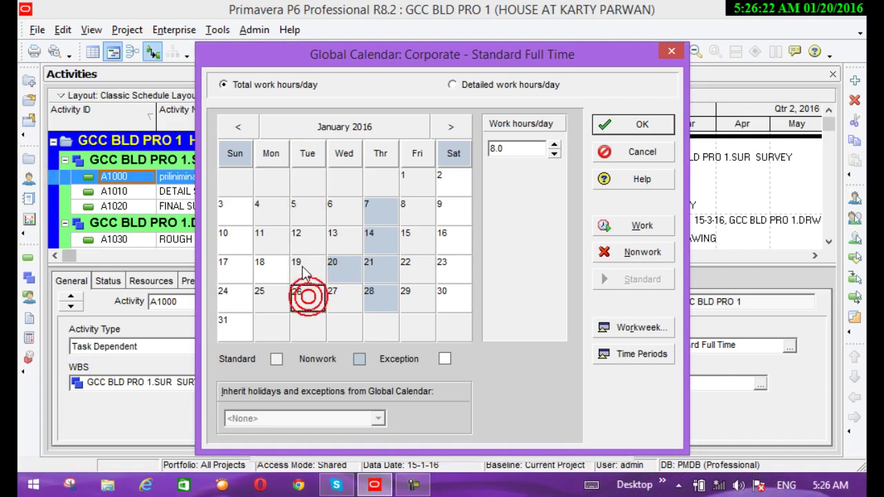
left_click(302, 268)
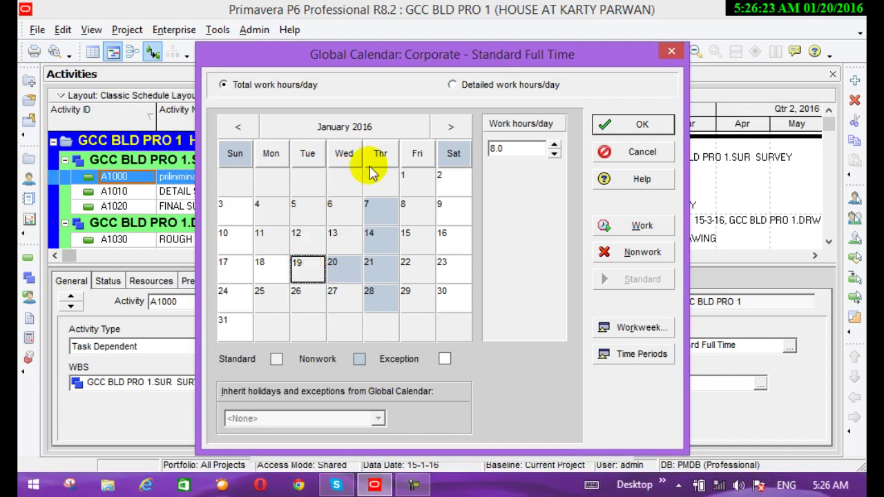
left_click(380, 293)
left_click(370, 268)
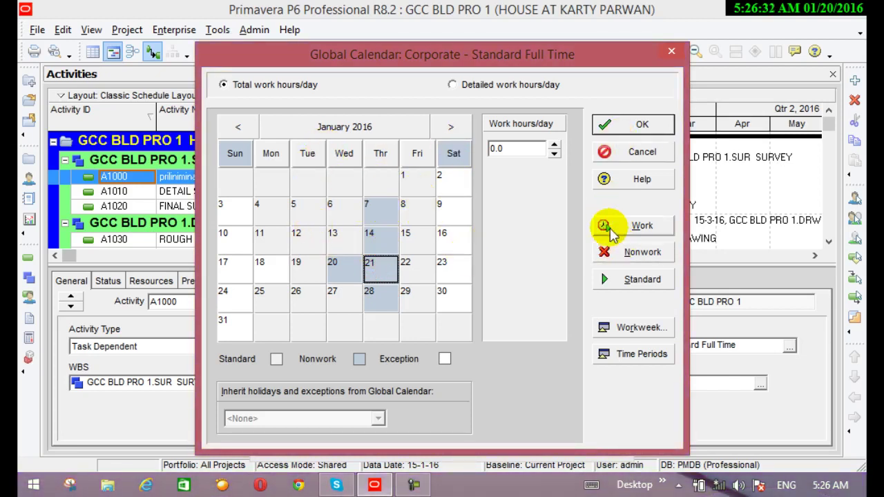
- Set Wednesday's standard weekly work hours to 6 in the Corporate - Standard Full Time calendar
left_click(621, 332)
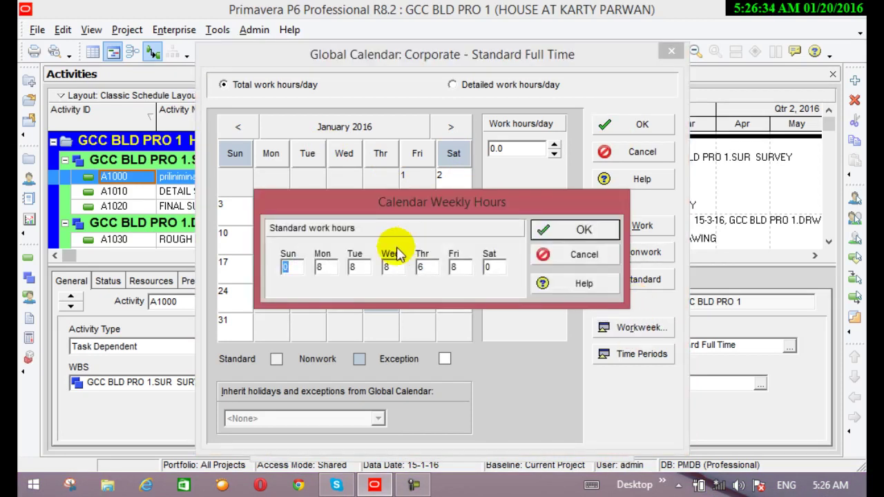
left_click(390, 266)
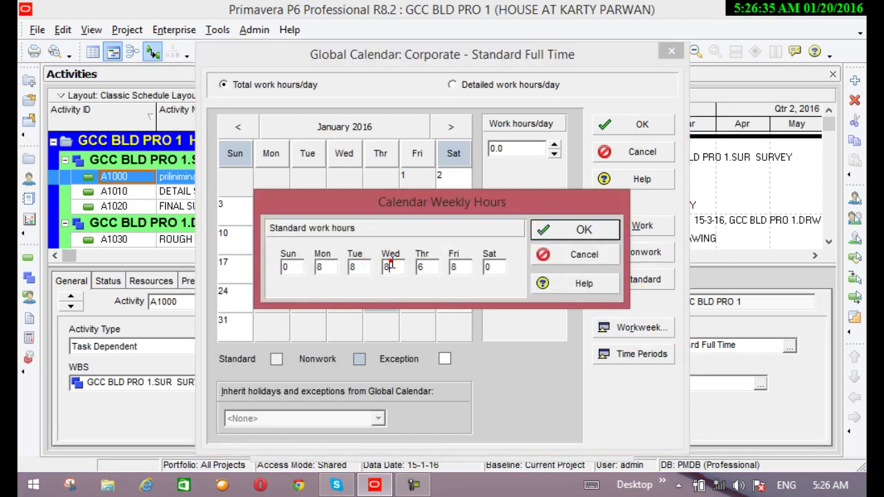
left_click(431, 266)
left_click_drag(429, 265, 409, 273)
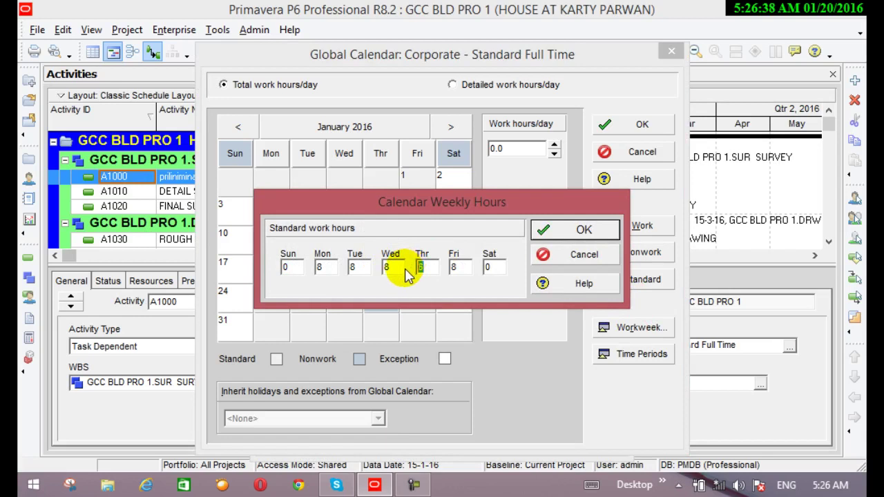
left_click(395, 267)
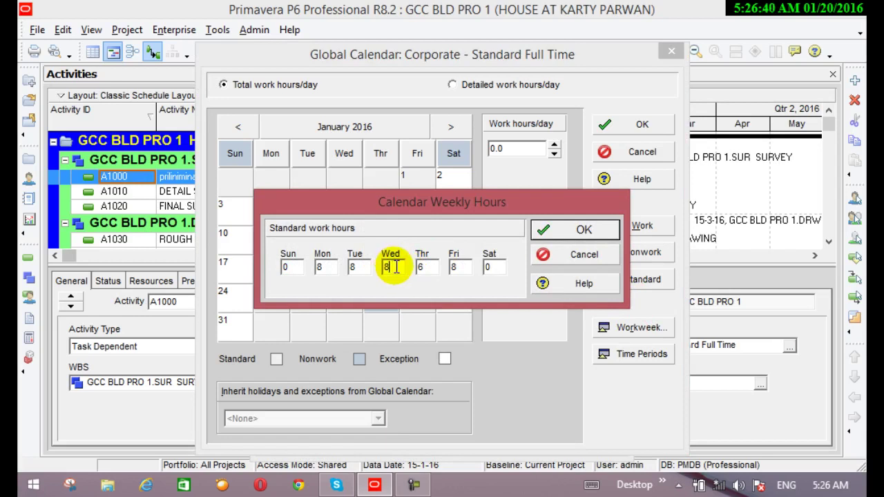
key("BackSpace")
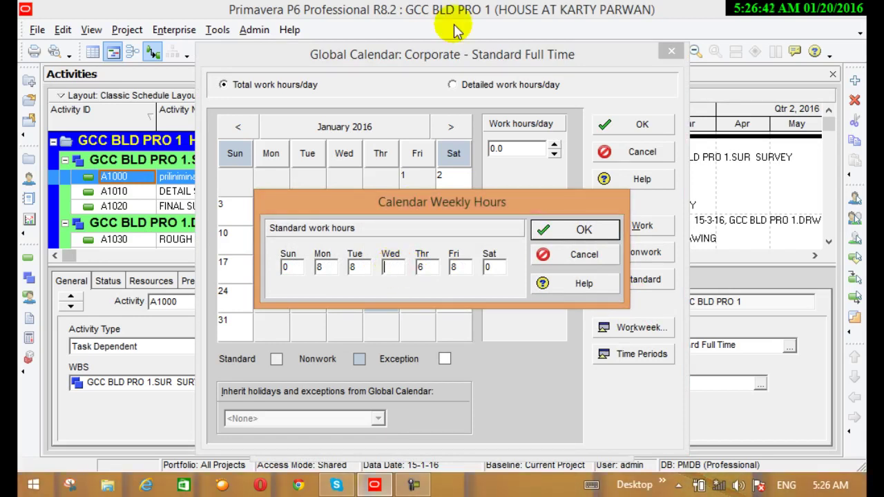
type("6")
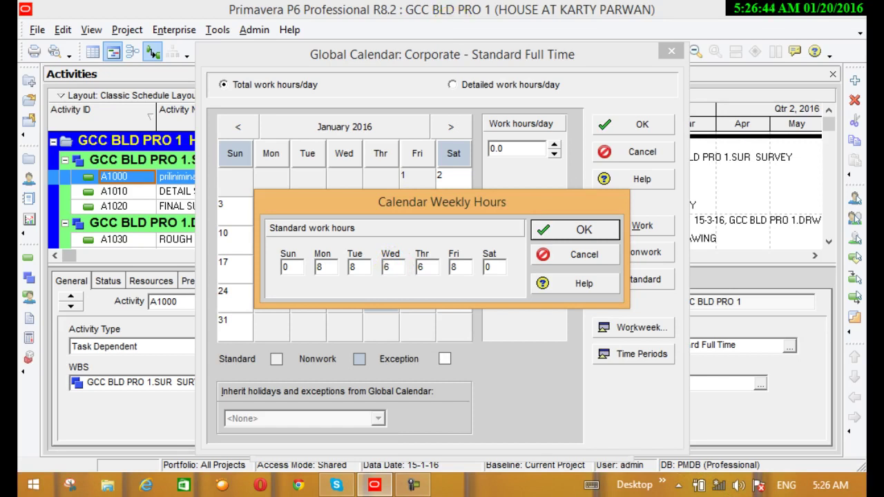
key("Return")
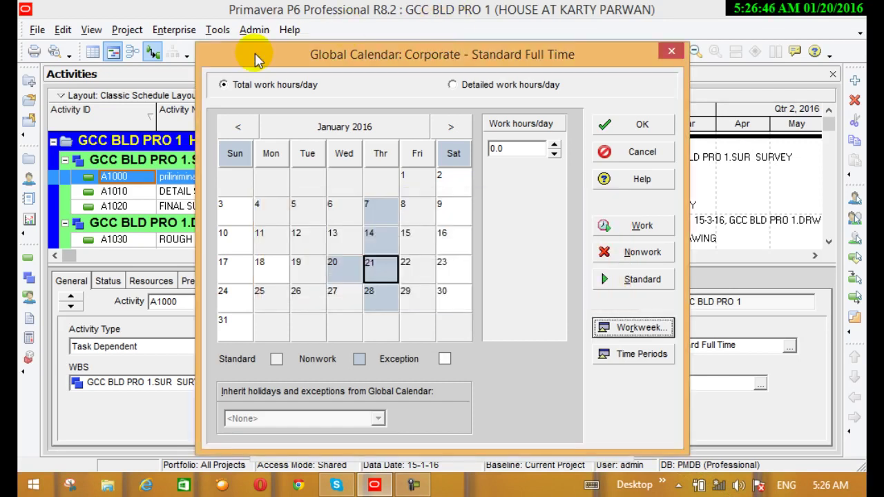
- Make Wednesday, January 20, 2016 a work day
left_click(341, 272)
left_click(529, 253)
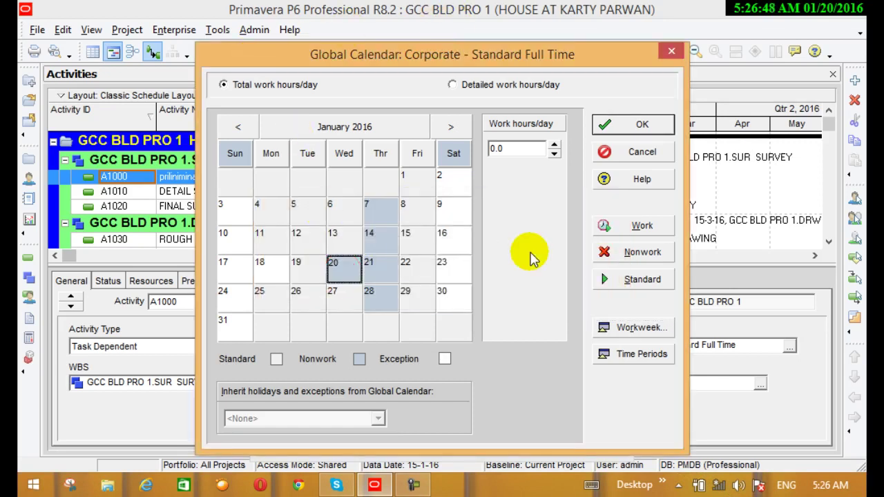
left_click(639, 226)
left_click(341, 270)
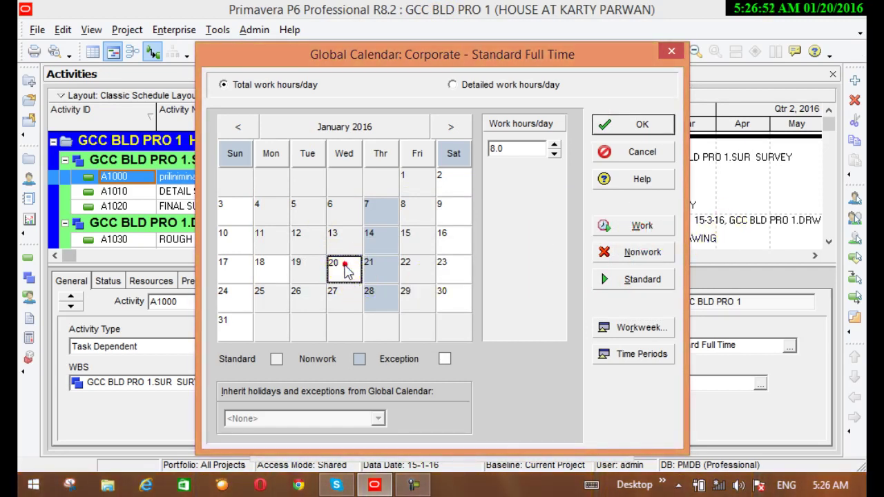
left_click(448, 180)
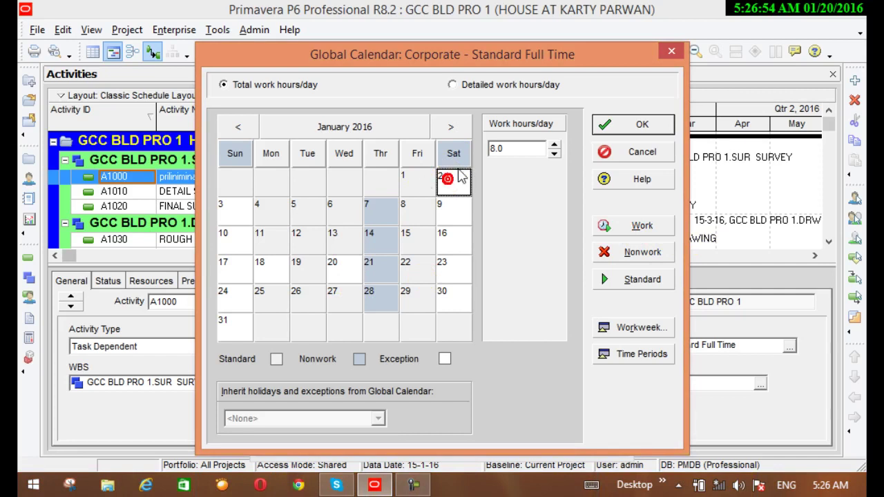
left_click(337, 264)
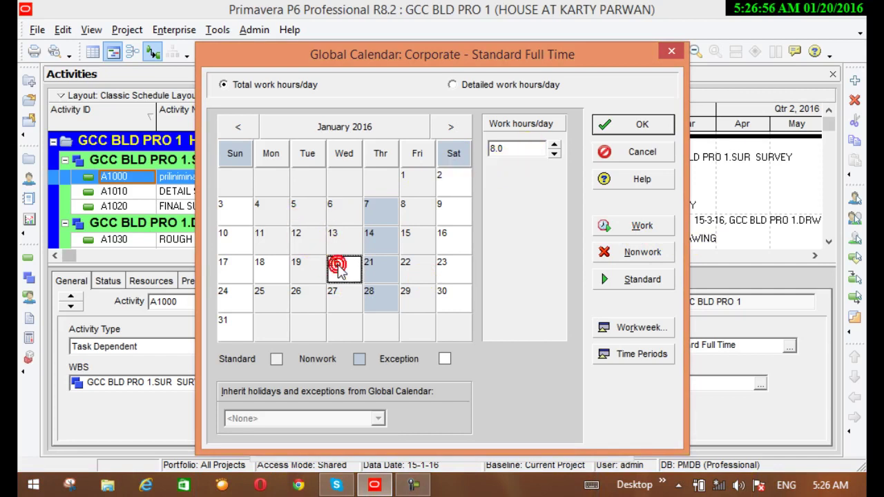
double_click(334, 270)
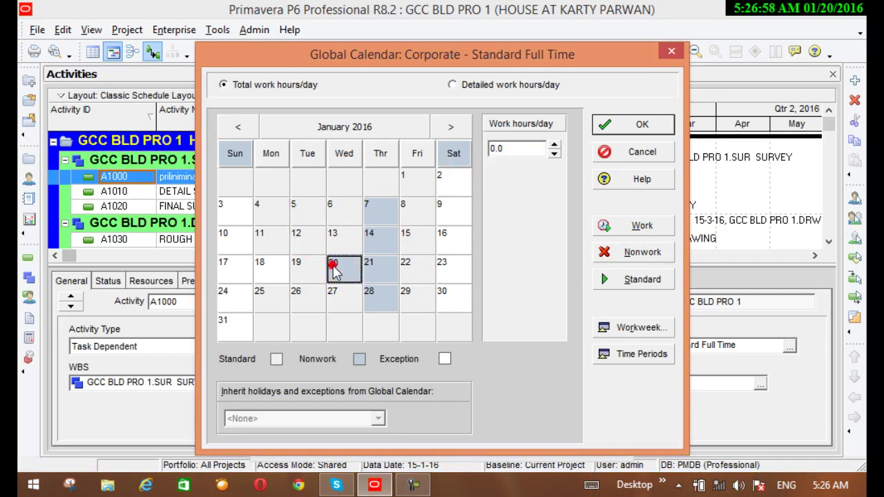
left_click(645, 225)
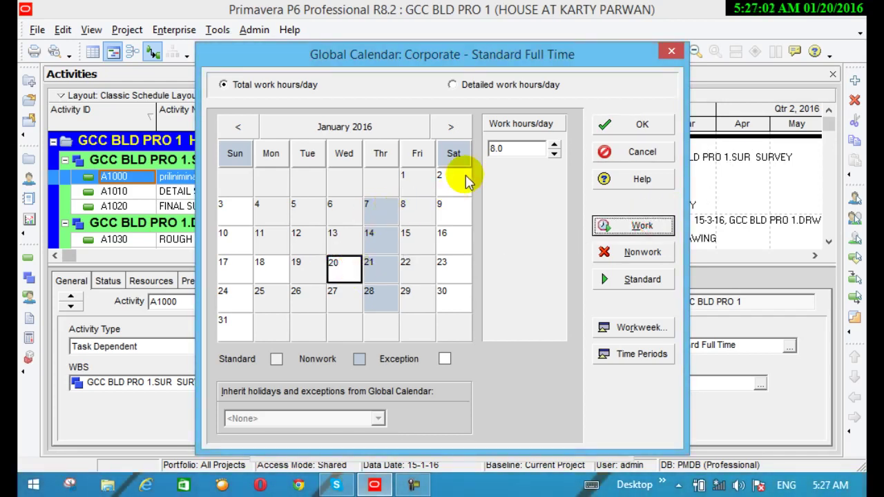
- Set the work hours for January 20, 2016 to 6 and save the calendar
left_click(496, 148)
key("BackSpace")
key("BackSpace")
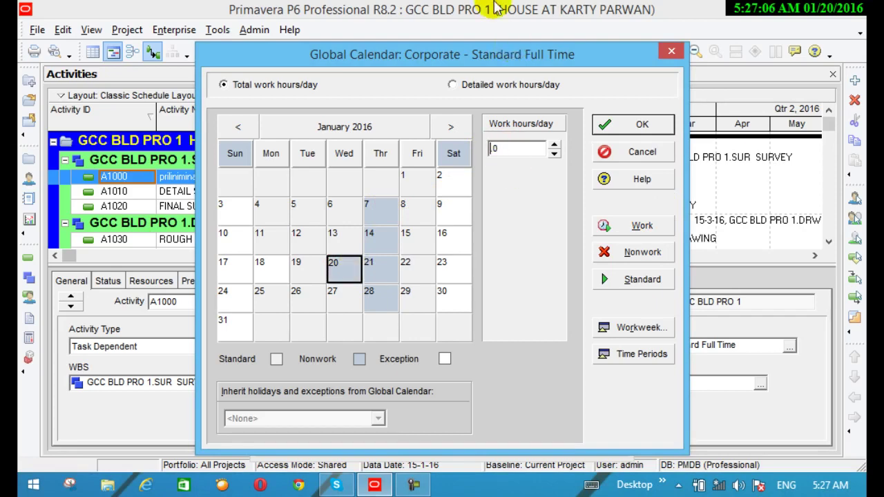
type("6")
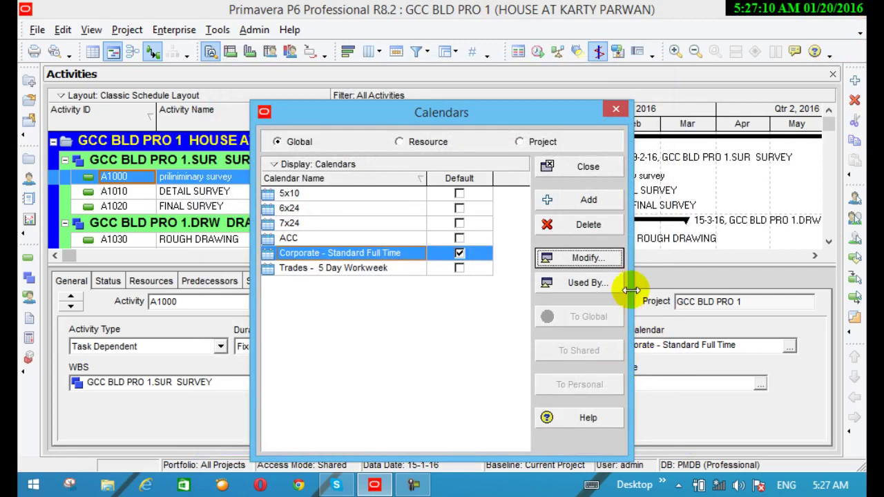
- Reopen the Corporate - Standard Full Time calendar and check the work hours for January 4, 5, 6, 11, 12, 13 and 20, 2016
left_click(566, 260)
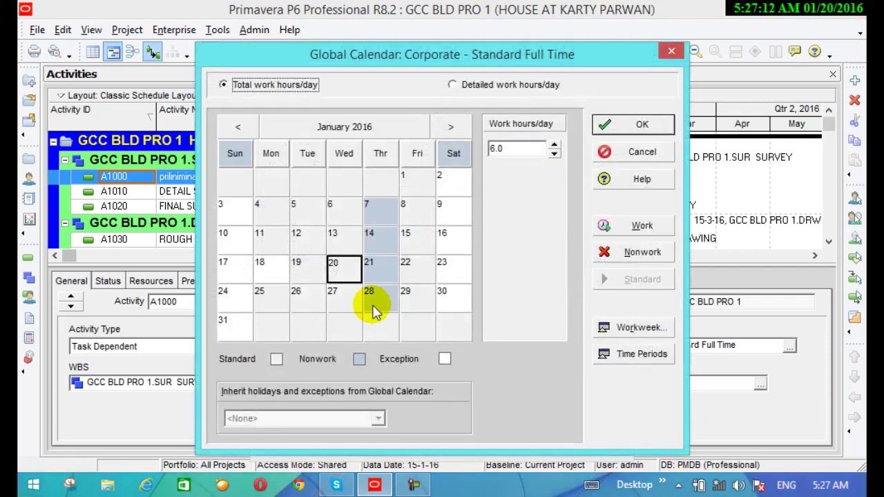
left_click(335, 237)
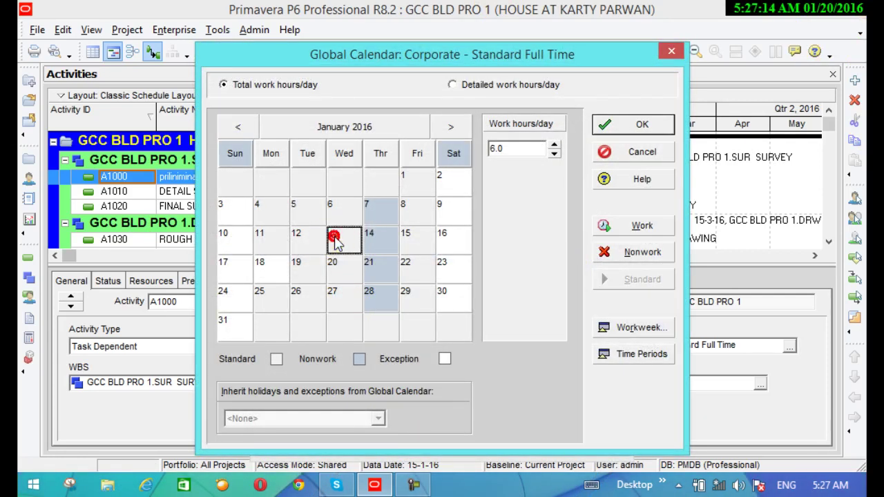
left_click(339, 207)
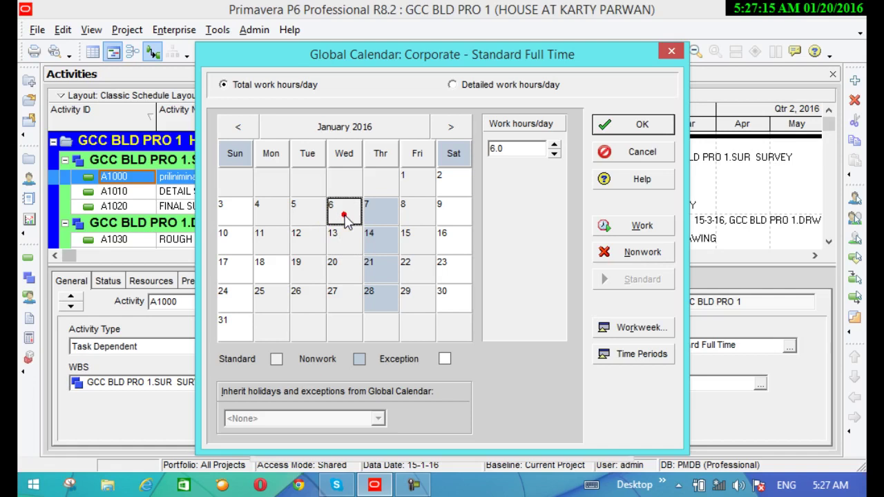
left_click(295, 216)
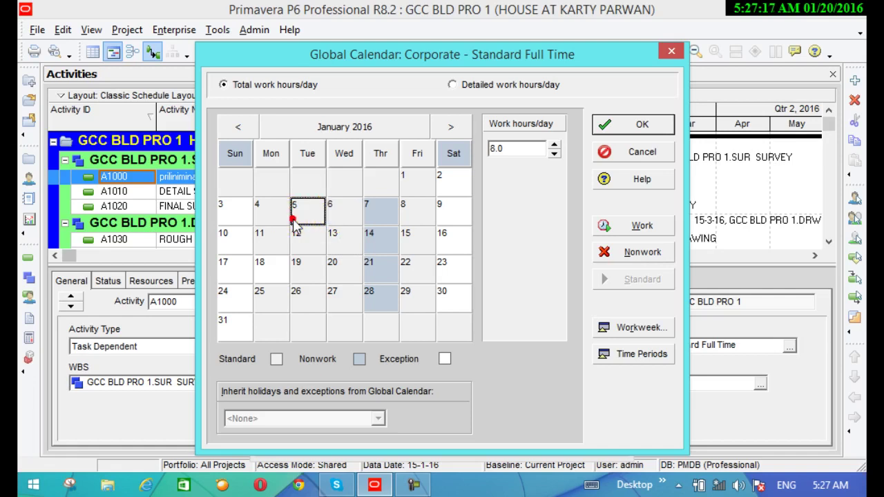
left_click(343, 214)
left_click(342, 236)
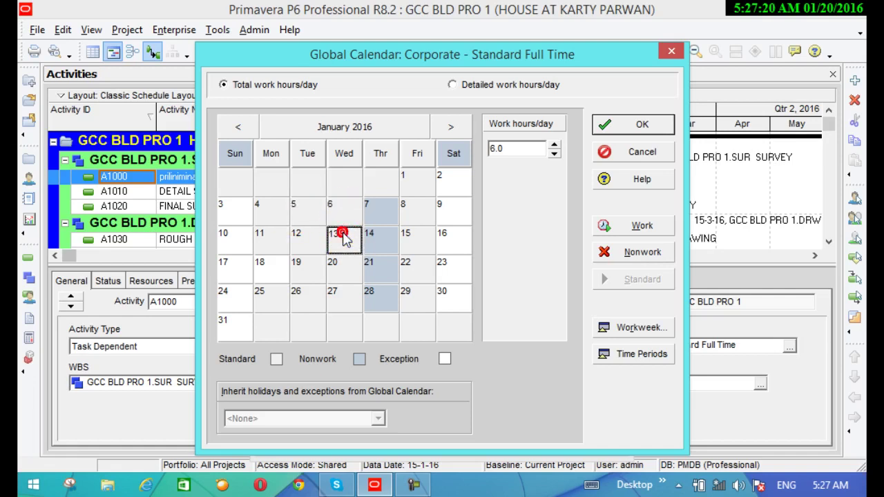
left_click(335, 209)
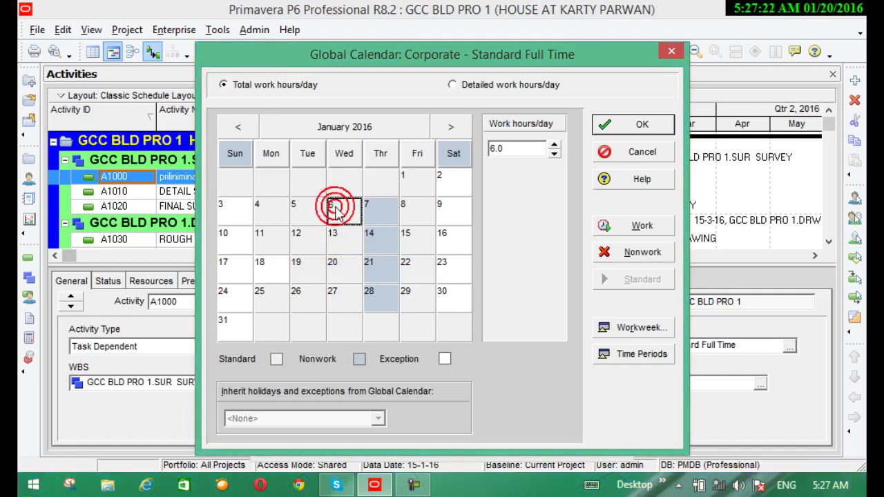
left_click(340, 239)
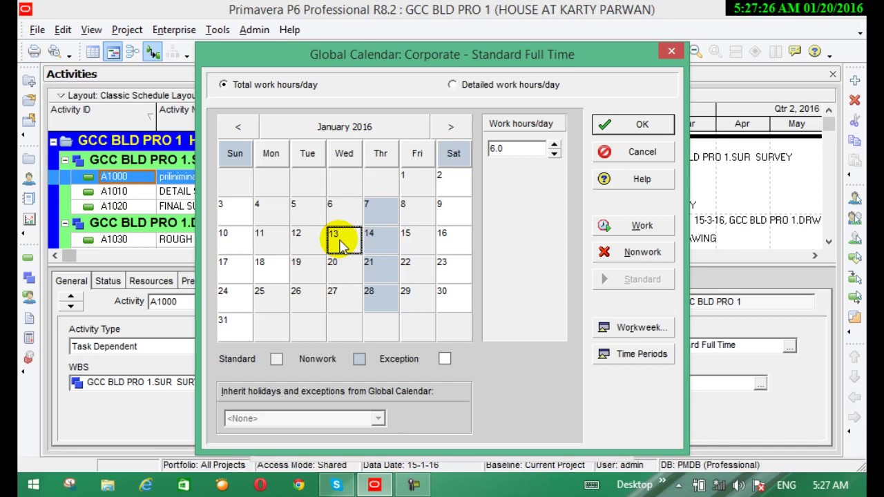
left_click(346, 269)
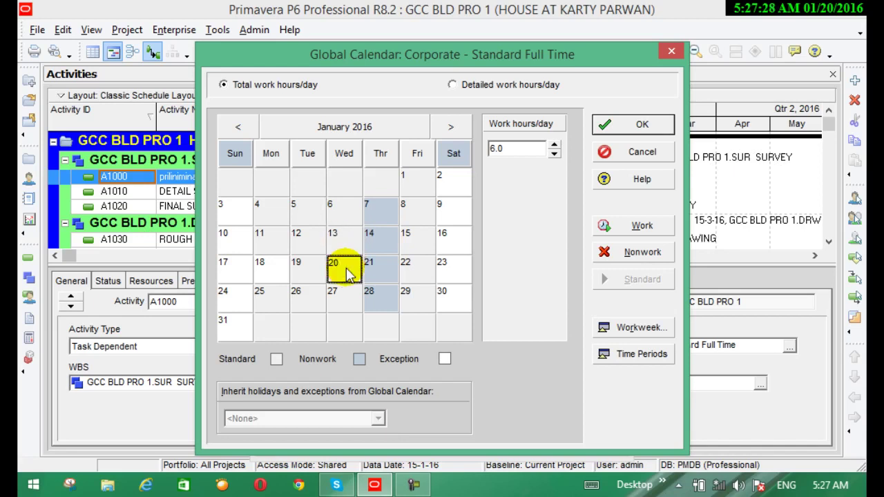
left_click(293, 237)
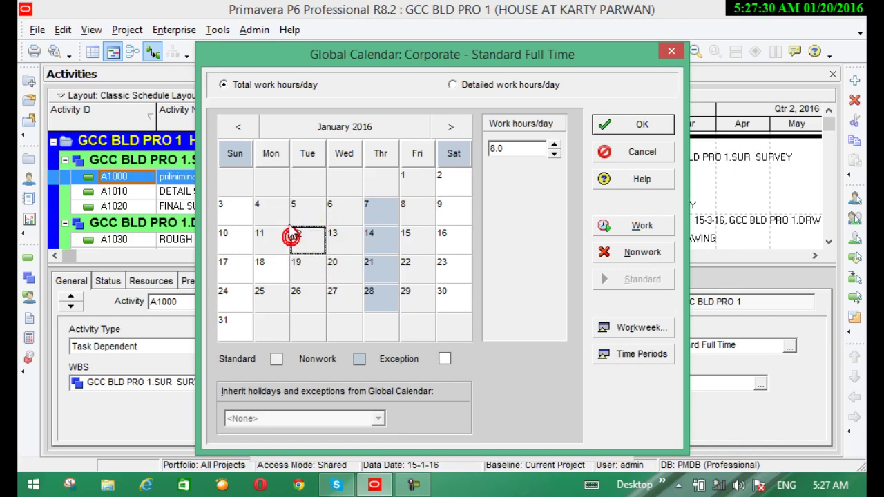
left_click(277, 207)
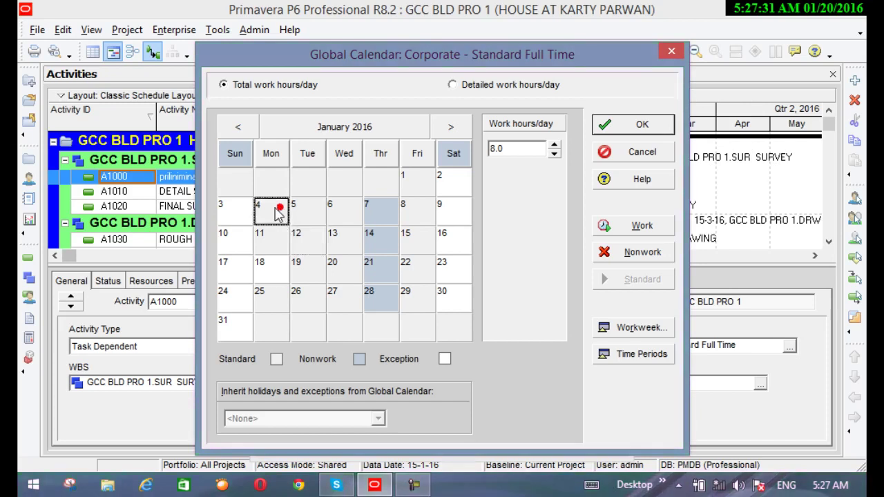
left_click(272, 243)
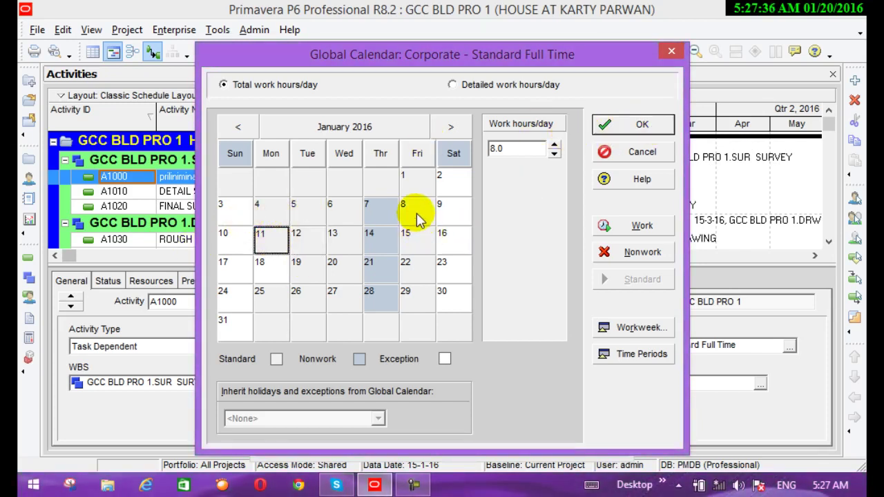
- Make Thursday, January 7, 2016 a work day
left_click(379, 200)
left_click(379, 263)
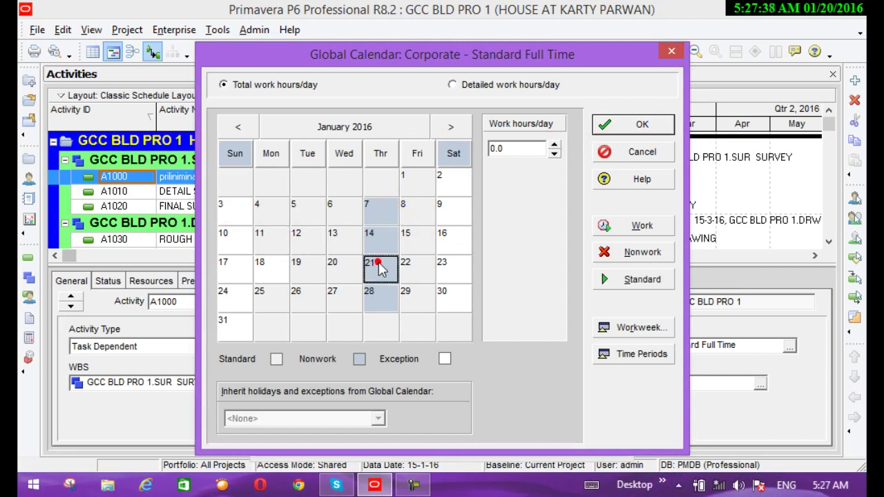
left_click(386, 213)
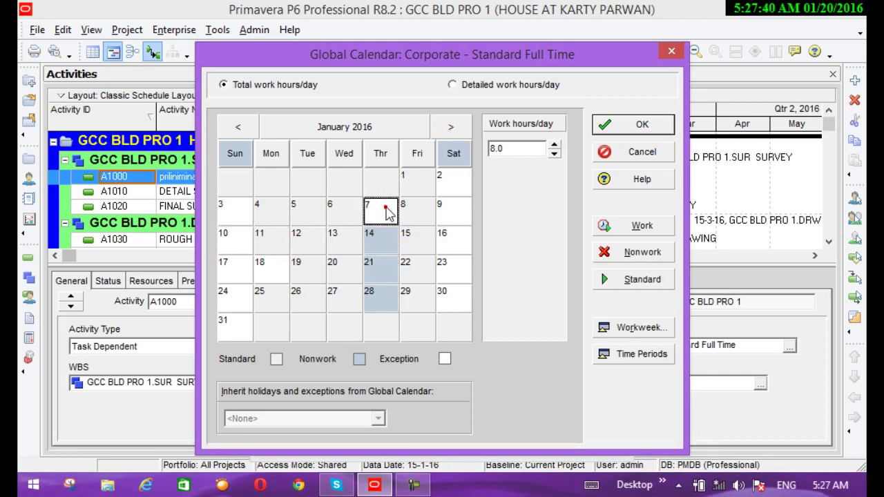
- Check the work hours for Sundays January 3, 10, 17 and 24, 2016, and save the calendar
left_click(228, 211)
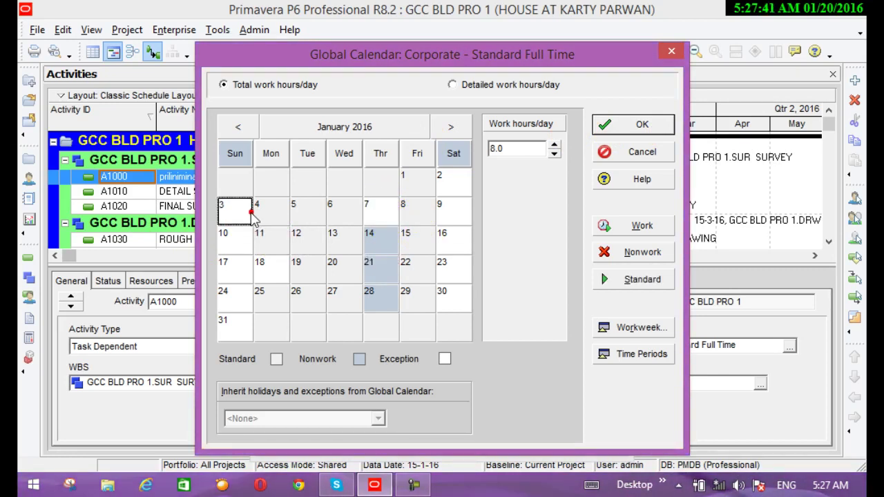
left_click(226, 236)
left_click(235, 272)
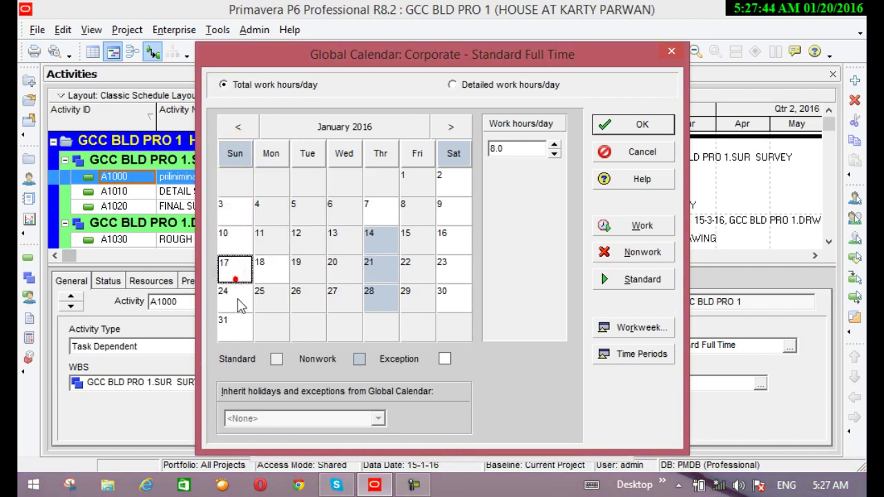
left_click(238, 304)
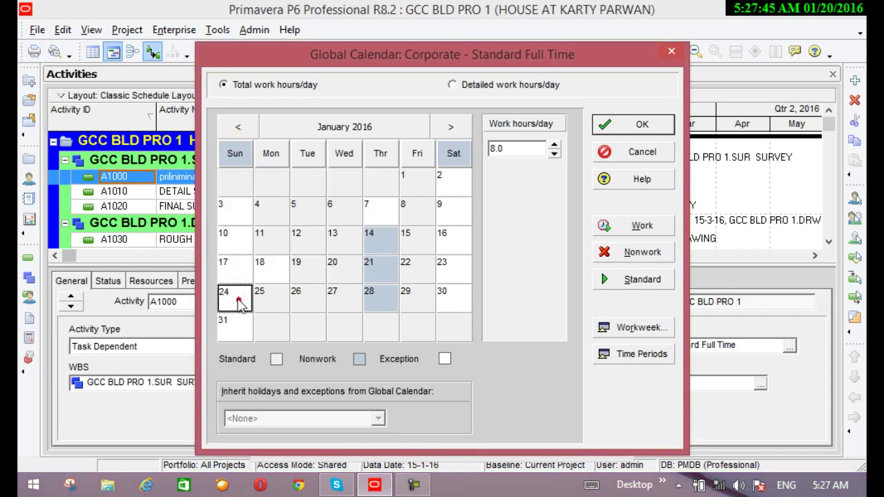
left_click(228, 208)
left_click(222, 235)
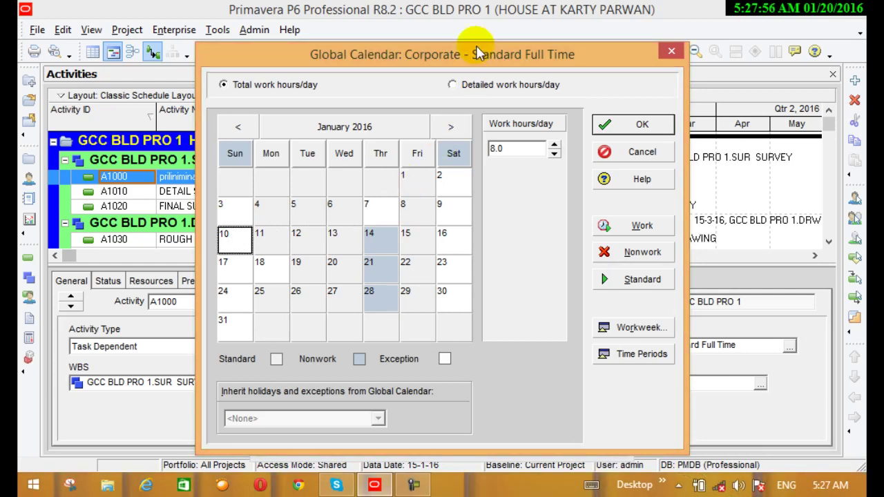
left_click(633, 128)
left_click(632, 126)
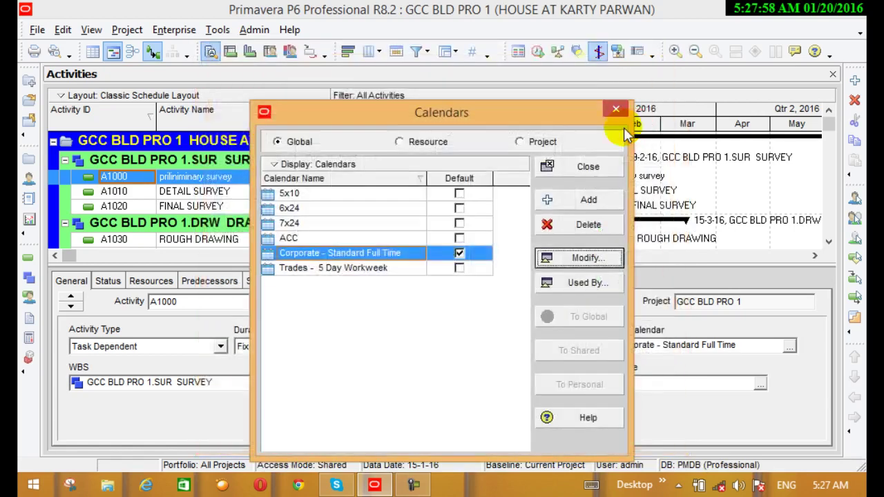
- Reopen the Corporate - Standard Full Time calendar and set its standard weekly work hours to 0 for Friday and Thursday
left_click(579, 268)
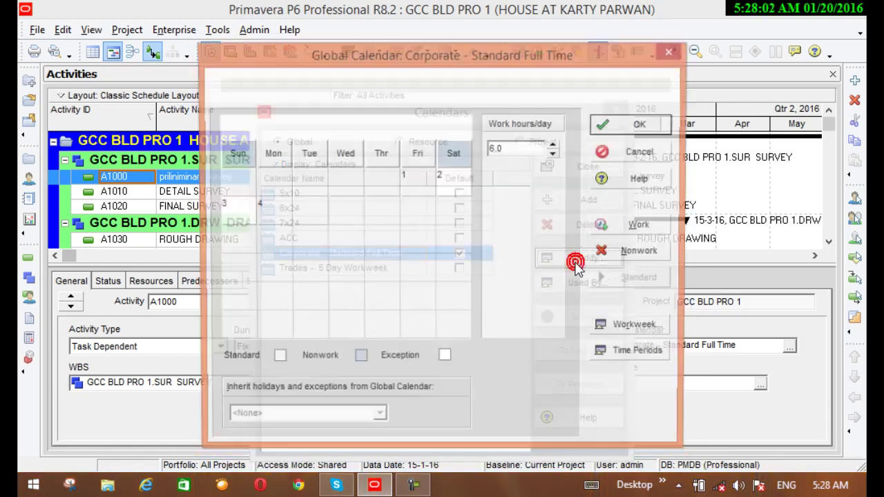
left_click(631, 328)
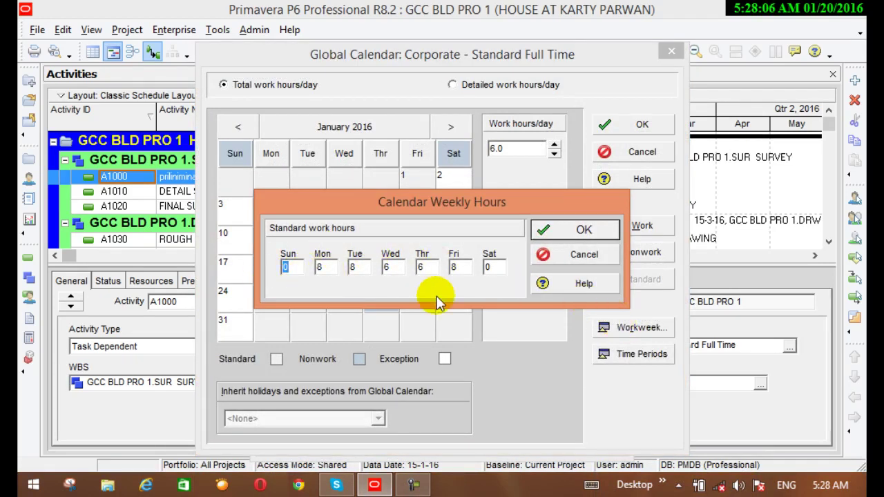
left_click(454, 268)
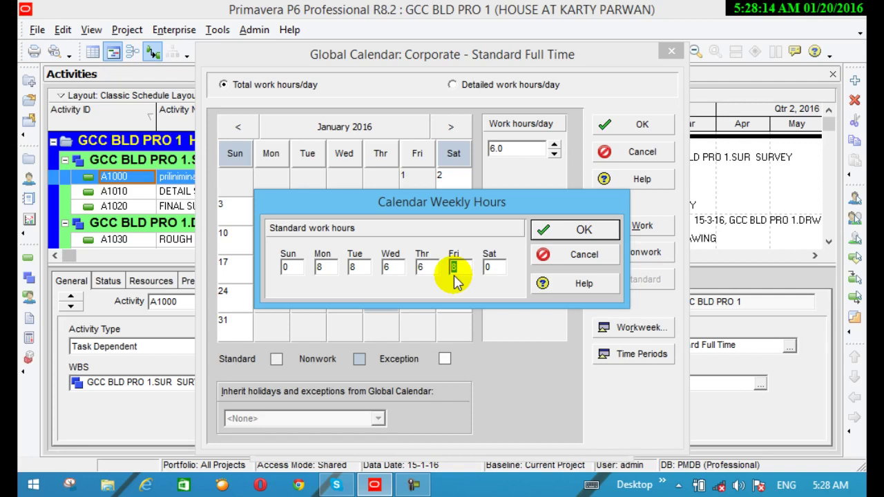
type("0")
left_click(422, 268)
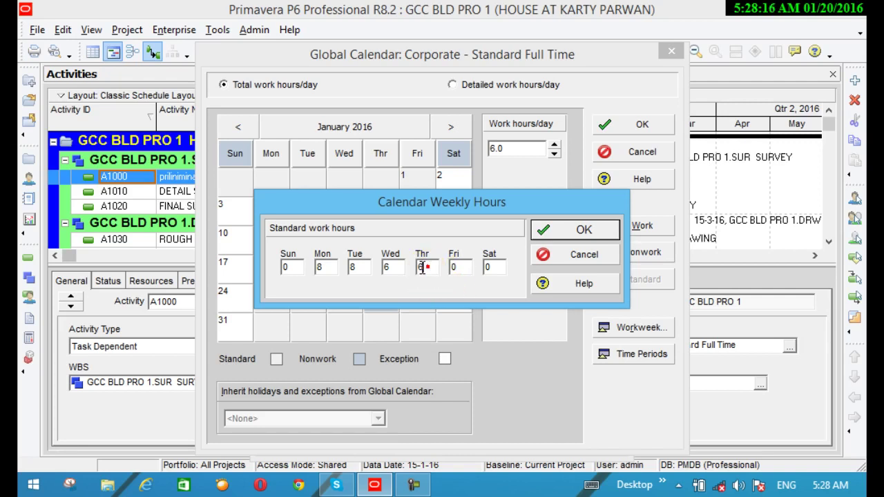
type("0")
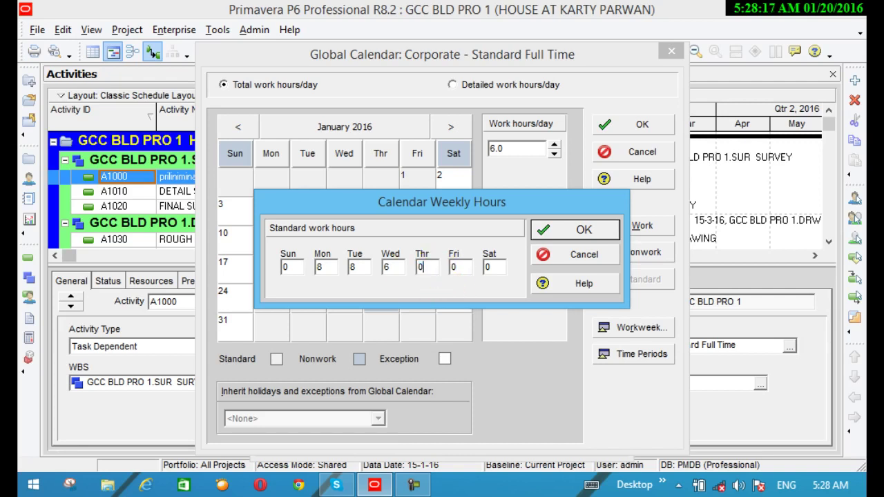
- Set the standard weekly work hours to 8 for Sunday and Saturday and apply the workweek
left_click(293, 272)
type("8")
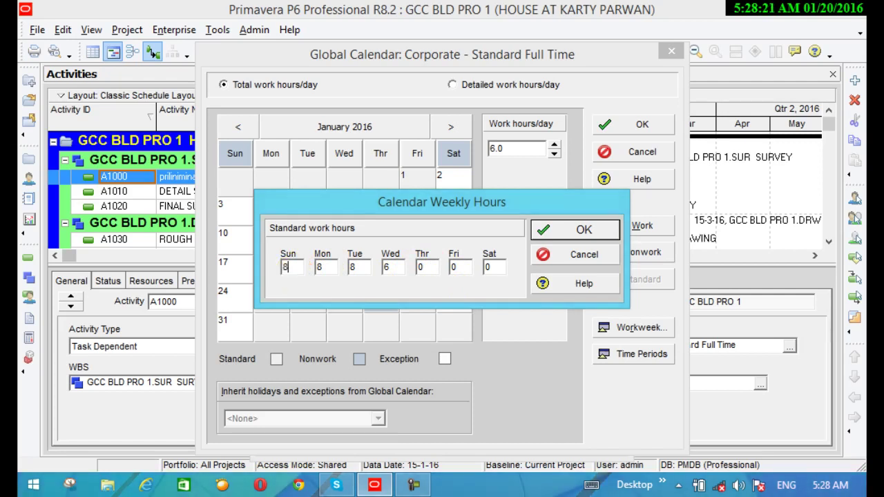
left_click(493, 274)
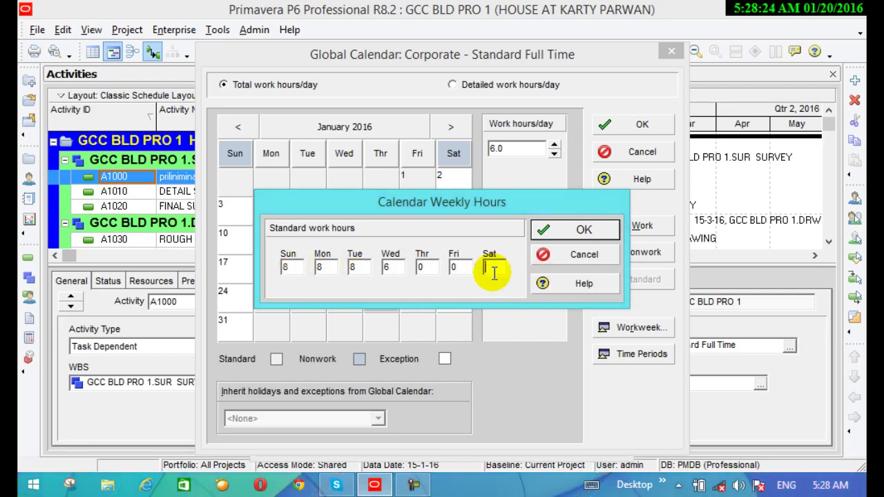
type("8")
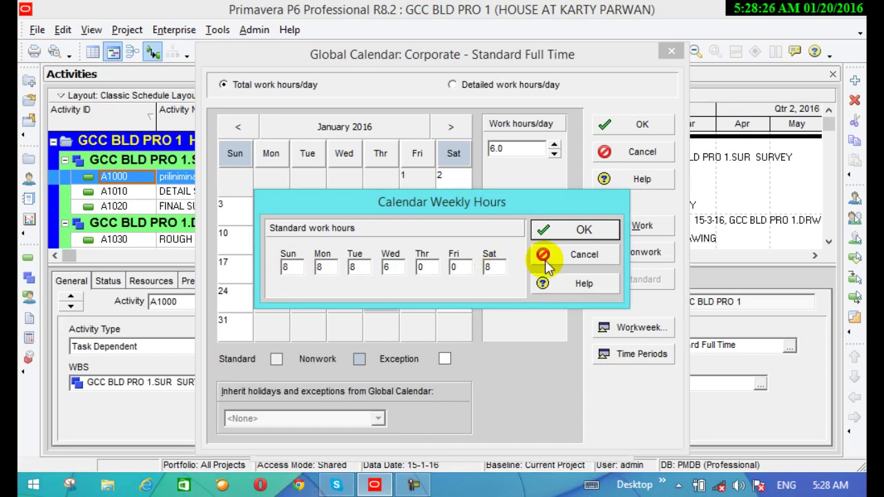
left_click(545, 230)
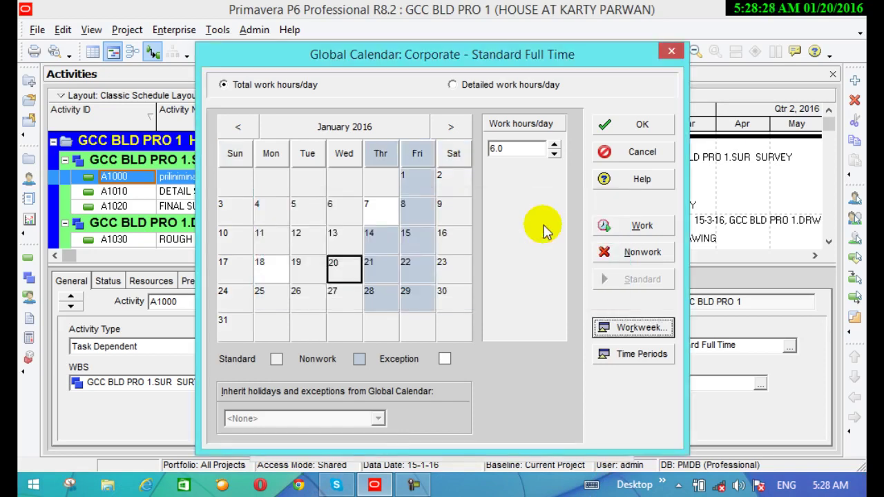
- Review the calendar's standard weekly hours, save the calendar and close the calendar list
left_click(659, 329)
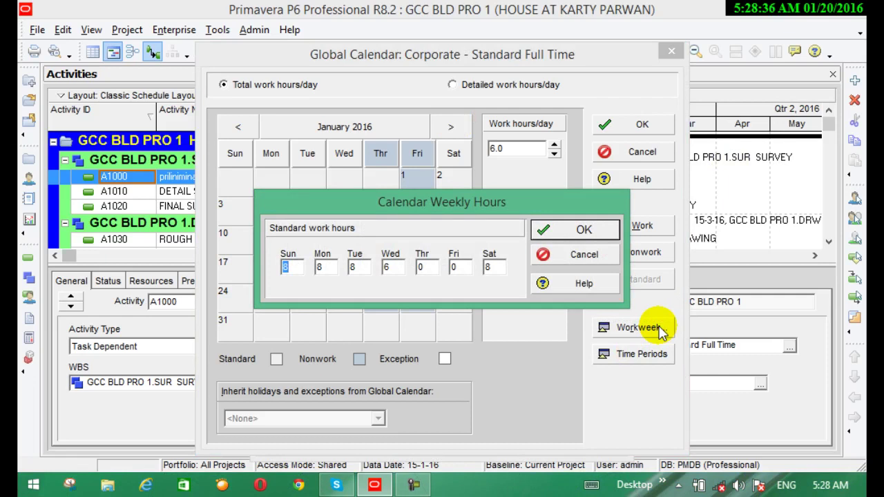
left_click(582, 231)
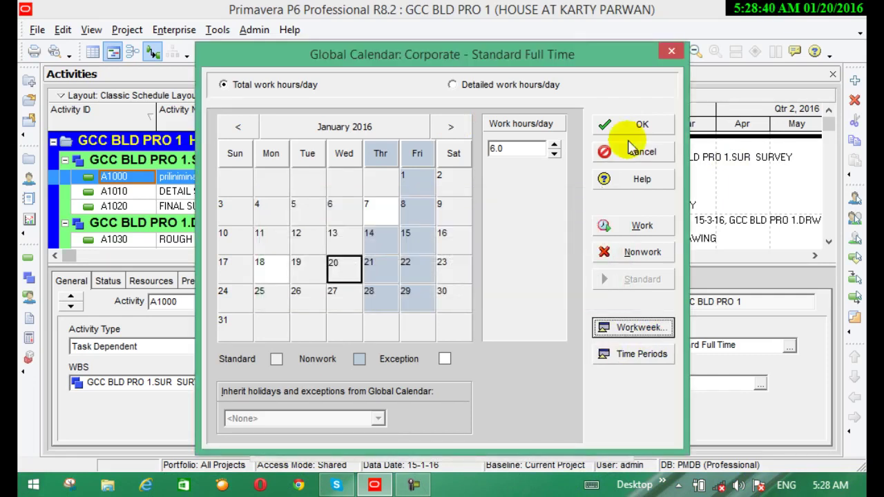
left_click(632, 125)
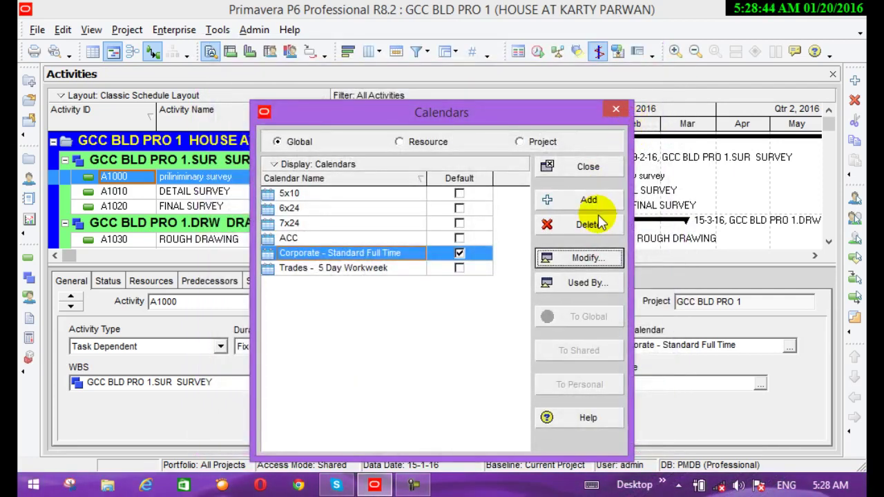
left_click(587, 166)
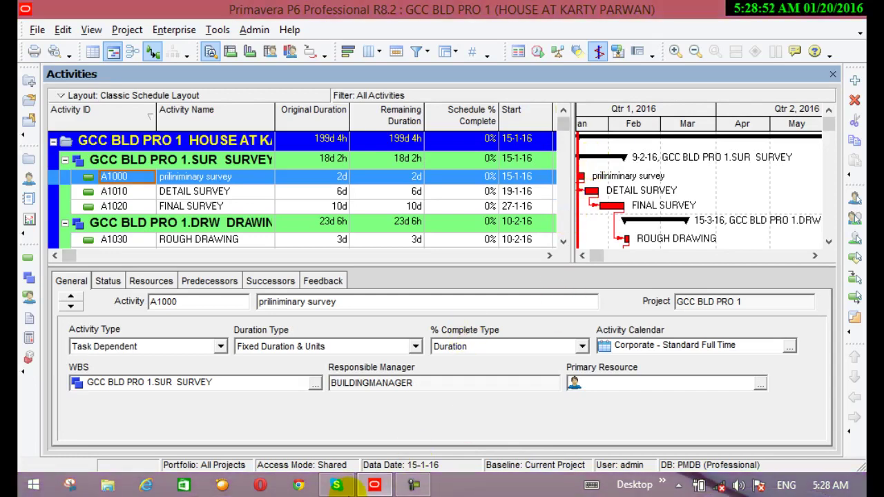
left_click(412, 485)
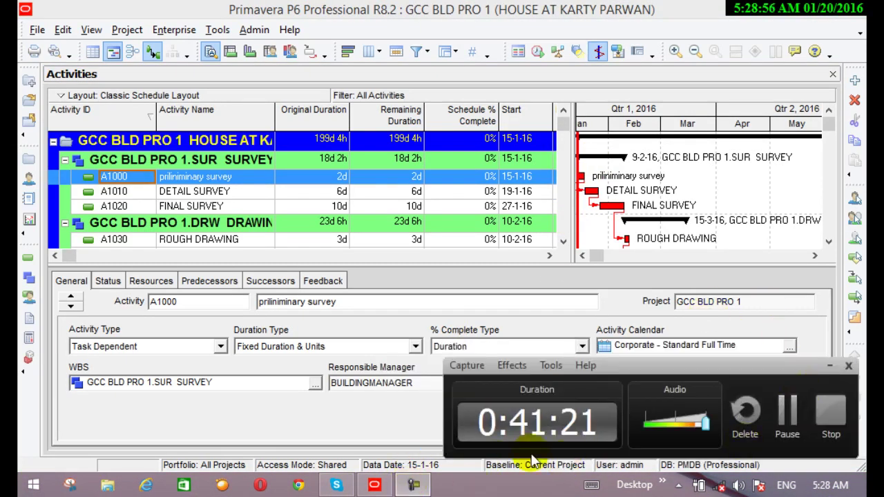
left_click(788, 418)
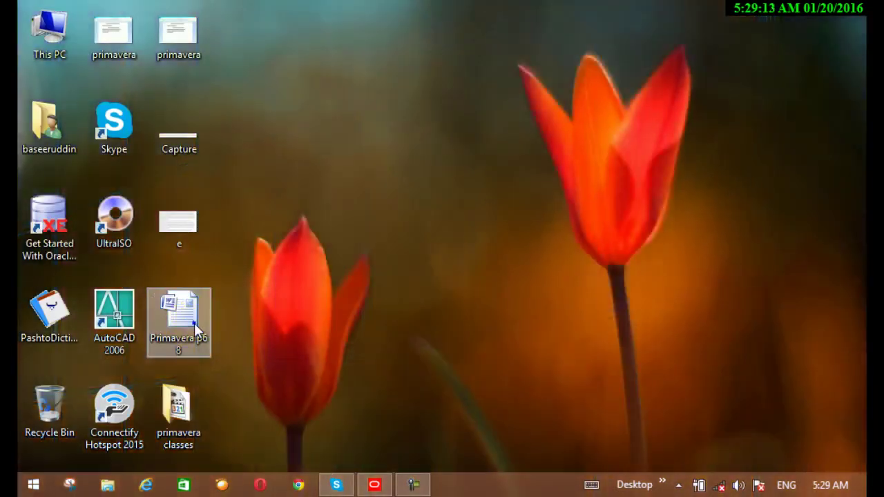
- Switch to Word by opening the Primavera p6 8 document from the desktop, and read its notes on project management
double_click(194, 323)
right_click(194, 323)
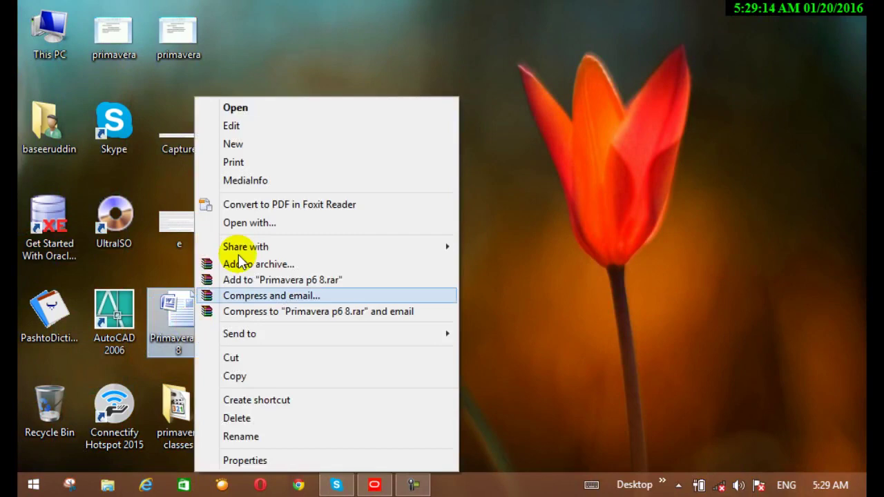
left_click(286, 117)
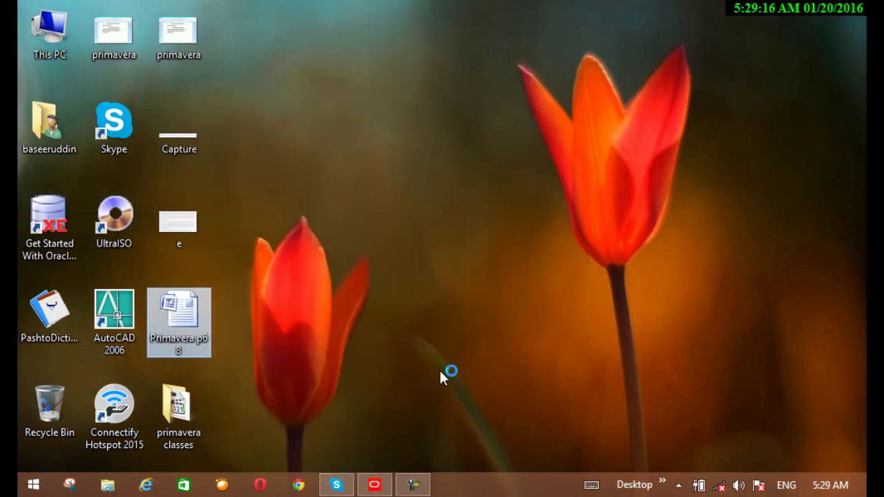
left_click(411, 487)
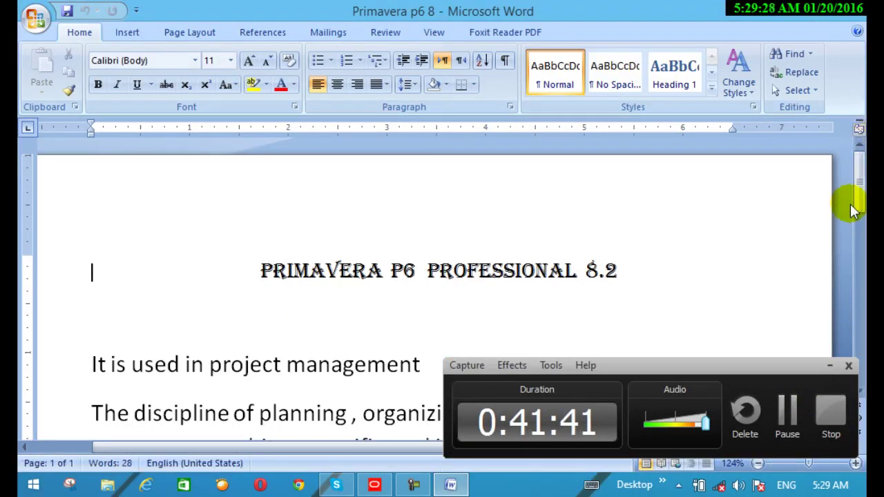
left_click(830, 364)
left_click_drag(860, 194, 859, 221)
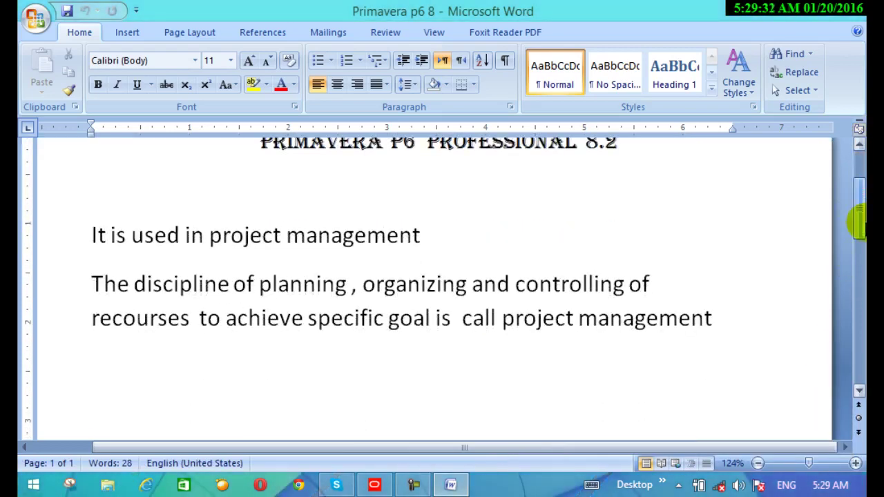
scroll(860, 220, "up", 2)
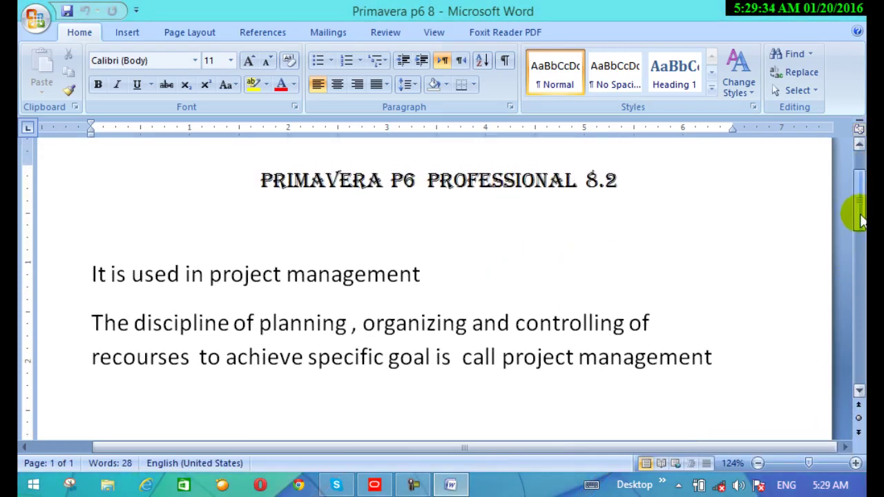